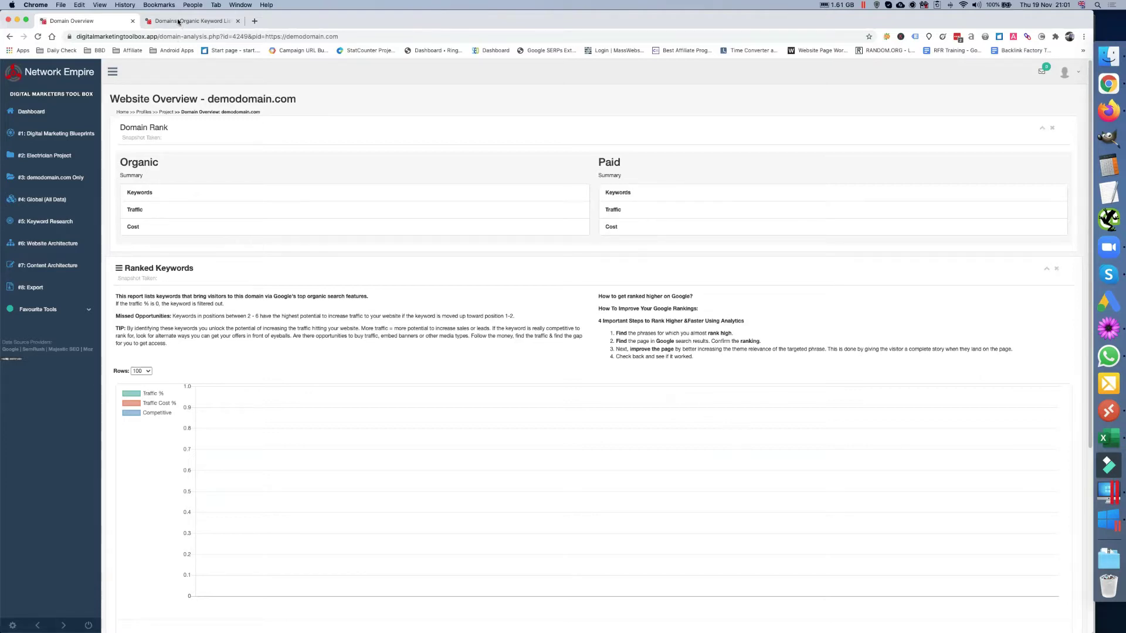
Show 500 rows in the Electrician Blueprint's organic keyword analysis and look through the listed keywords.
{"action": "left_click", "coordinate": [178, 22]}
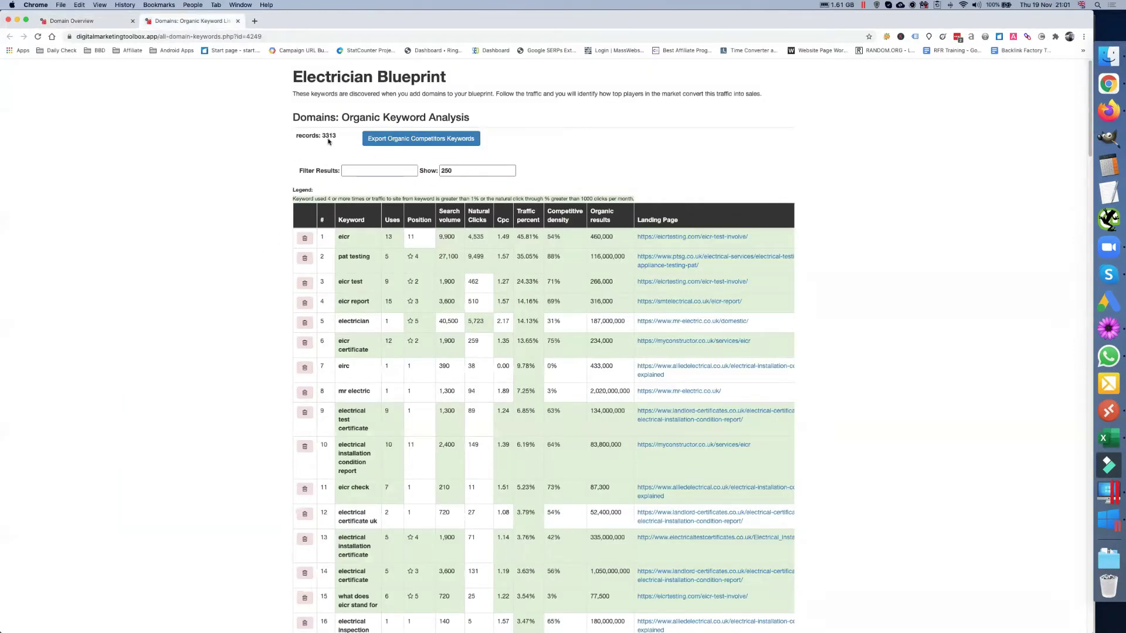
{"action": "double_click", "coordinate": [445, 171]}
{"action": "type", "text": "500"}
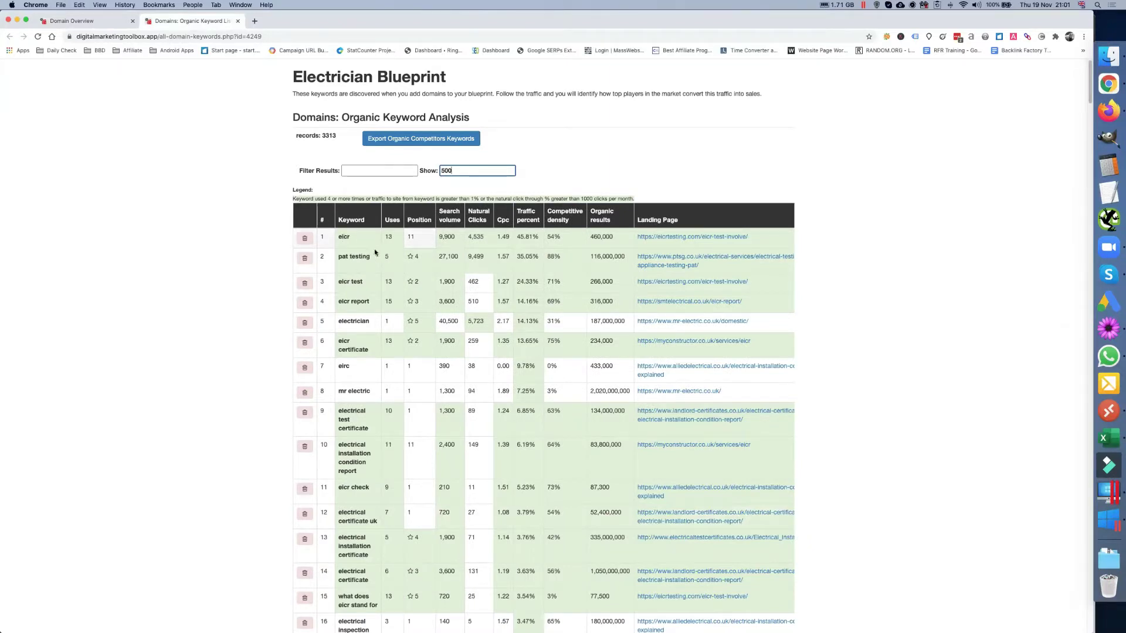
{"action": "scroll", "coordinate": [375, 357], "scroll_direction": "down", "scroll_amount": 1}
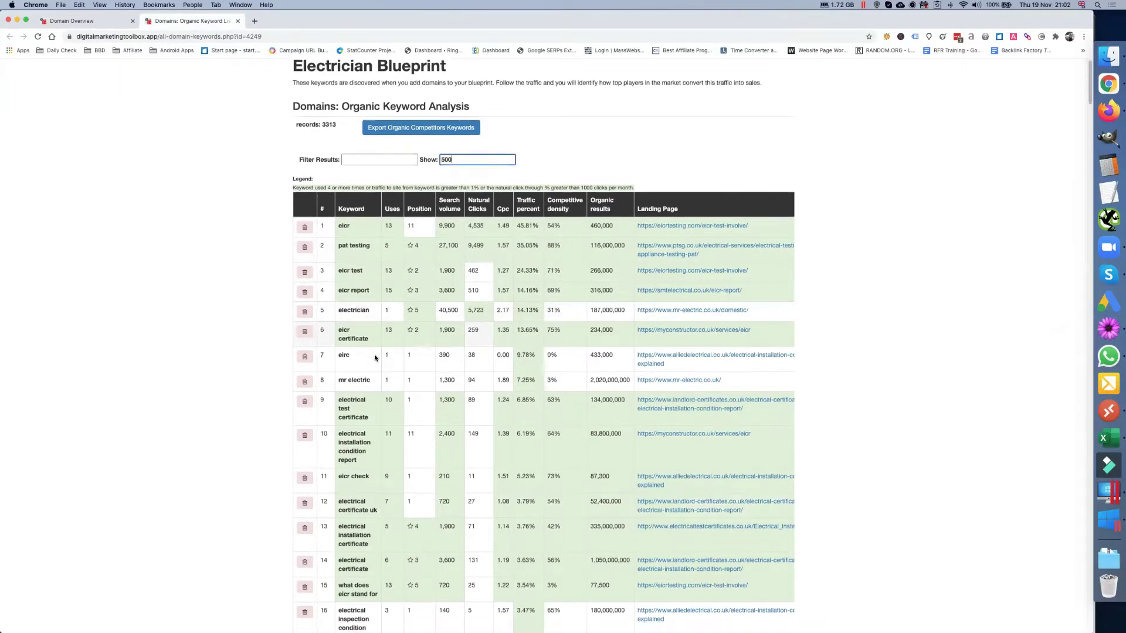
{"action": "scroll", "coordinate": [377, 359], "scroll_direction": "down", "scroll_amount": 10}
{"action": "scroll", "coordinate": [387, 361], "scroll_direction": "up", "scroll_amount": 15}
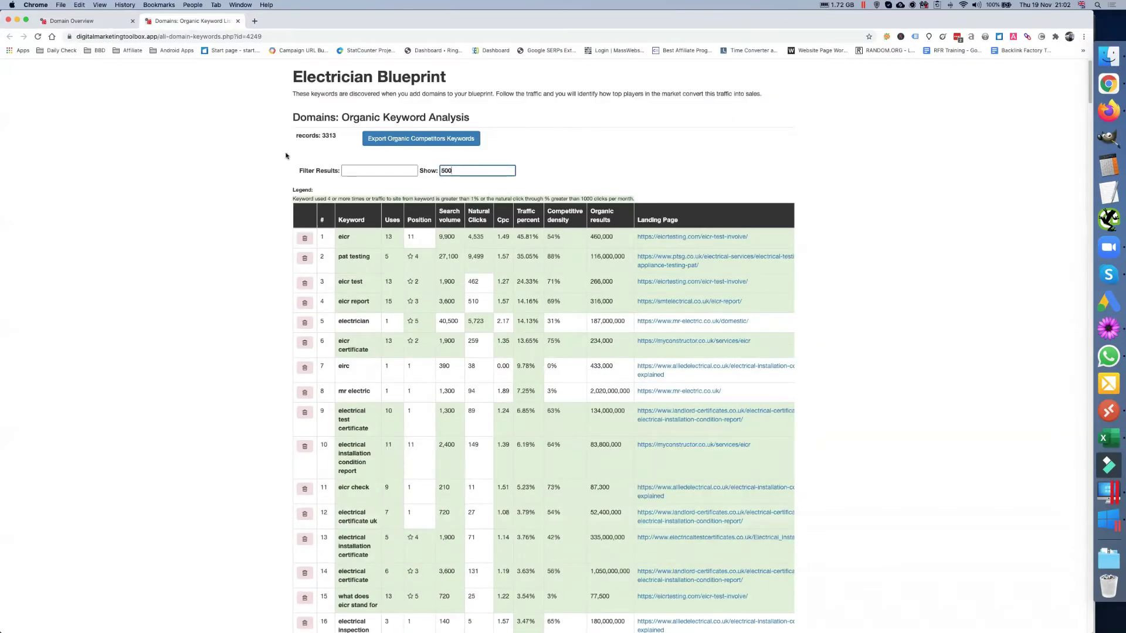
Open the keyword theme research for demodomain.com and review its theme keywords and their search metrics.
{"action": "left_click", "coordinate": [92, 23]}
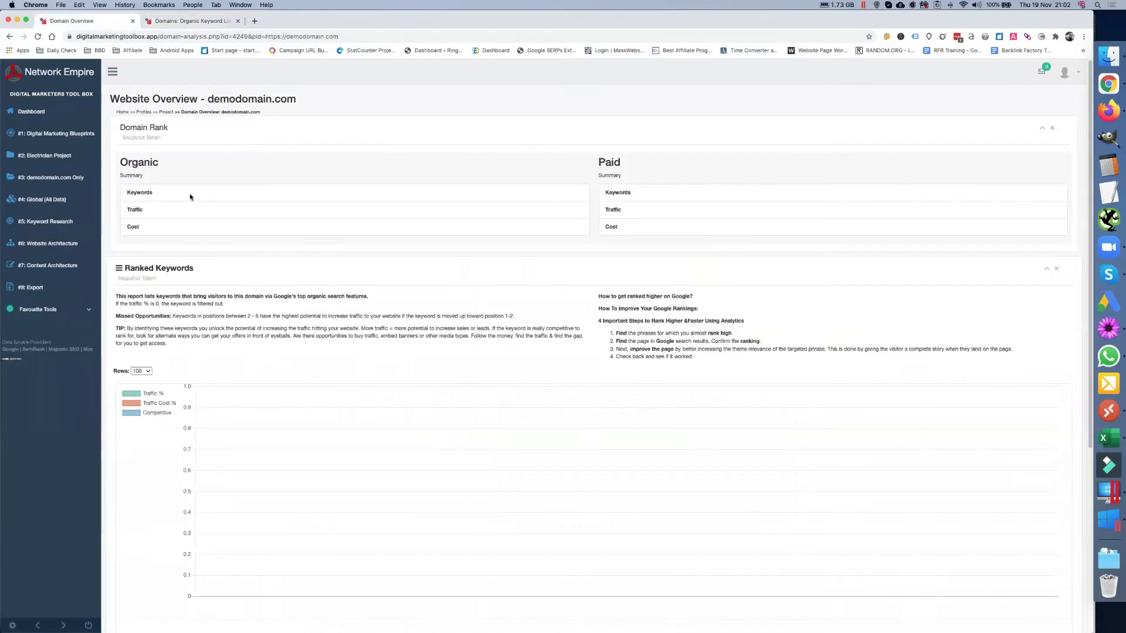
{"action": "left_click", "coordinate": [56, 222]}
{"action": "left_click", "coordinate": [59, 242]}
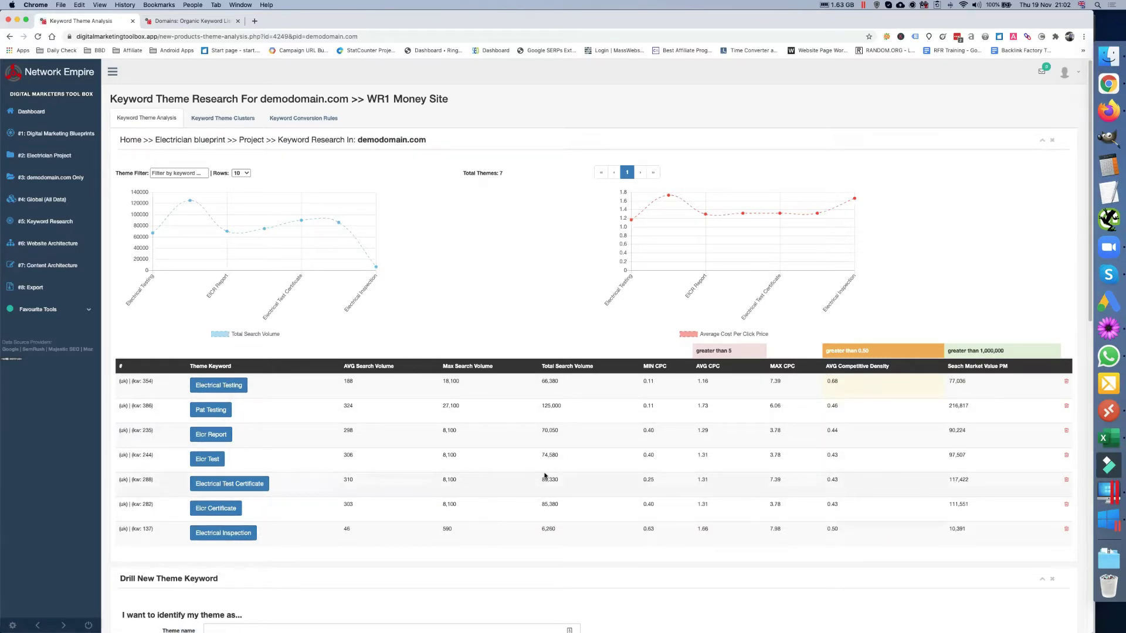
{"action": "scroll", "coordinate": [513, 467], "scroll_direction": "down", "scroll_amount": 3}
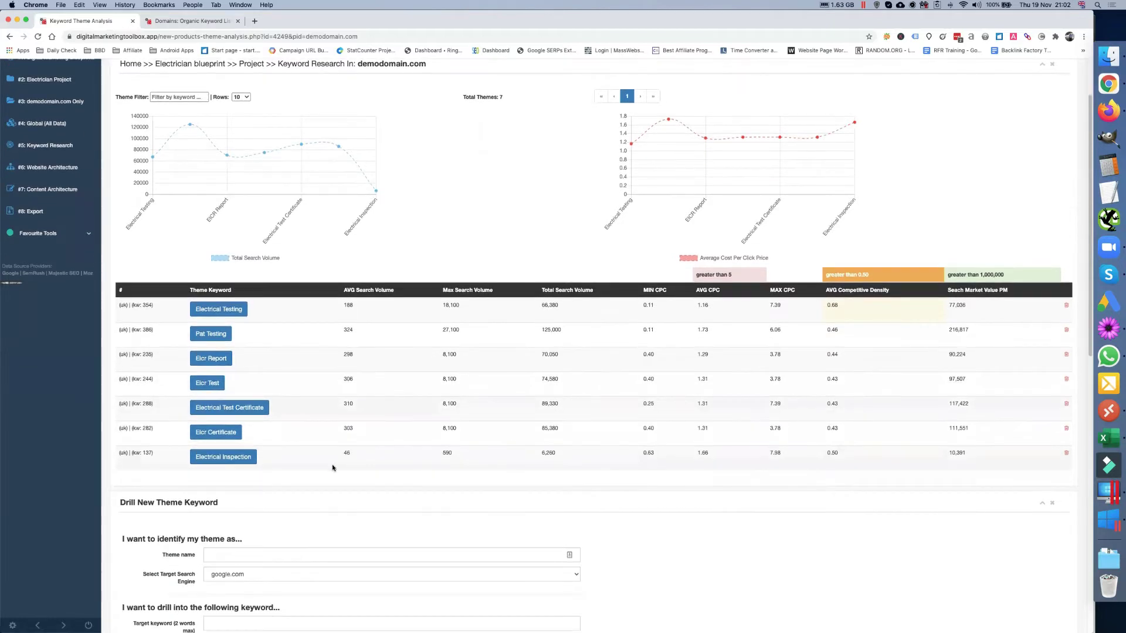
{"action": "scroll", "coordinate": [333, 468], "scroll_direction": "up", "scroll_amount": 2}
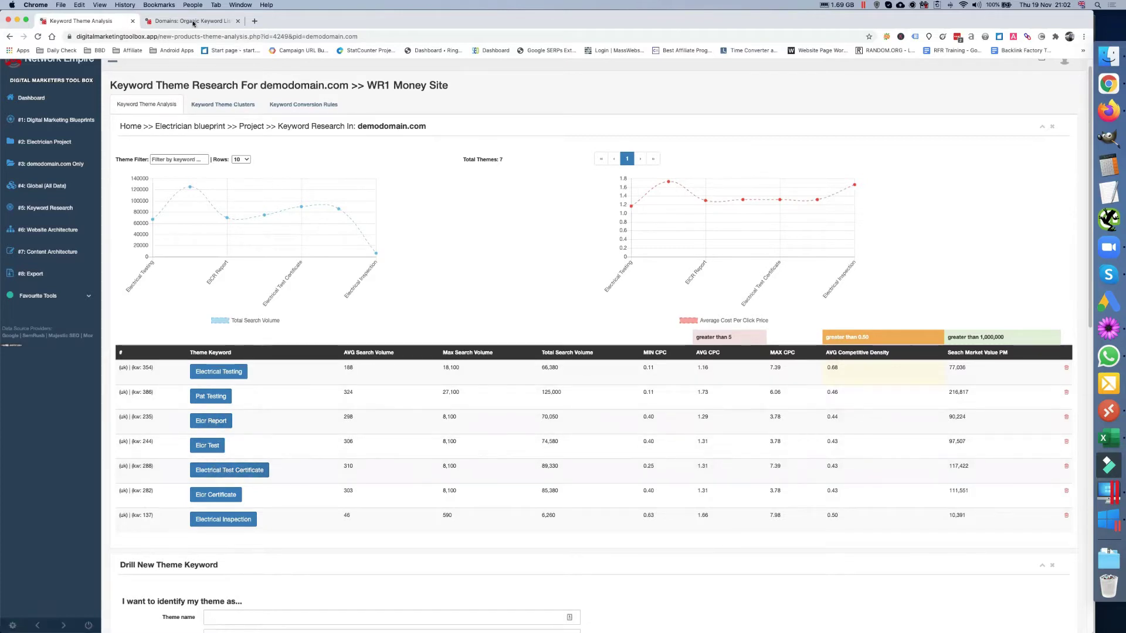
Examine the organic keyword list of the Electrician Blueprint for terms that match the researched themes.
{"action": "left_click", "coordinate": [192, 22]}
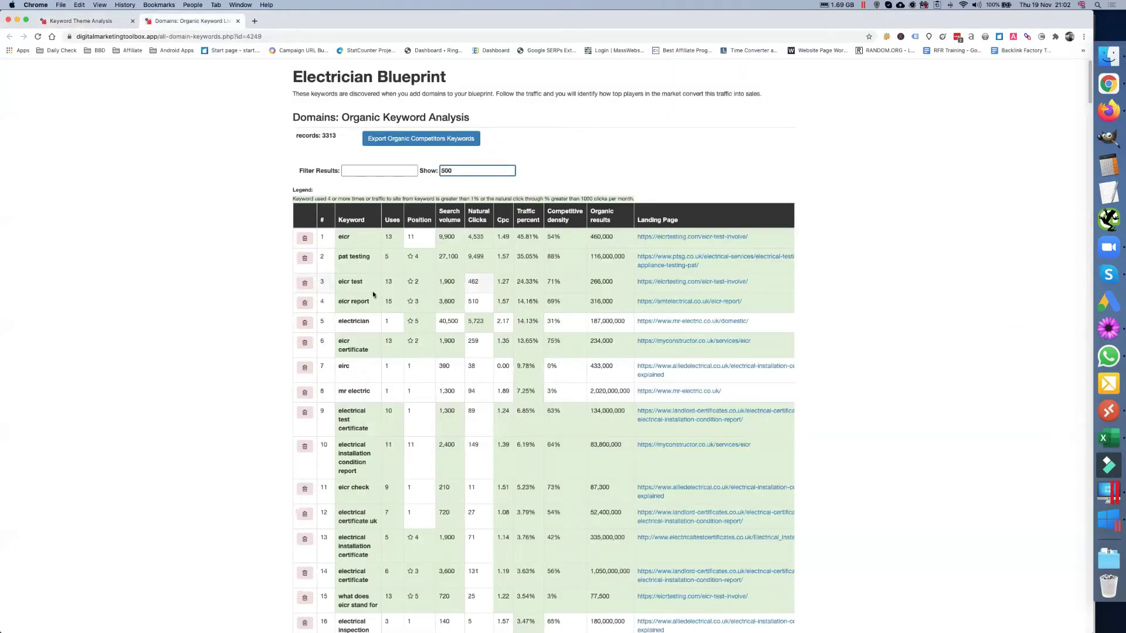
{"action": "scroll", "coordinate": [363, 323], "scroll_direction": "down", "scroll_amount": 5}
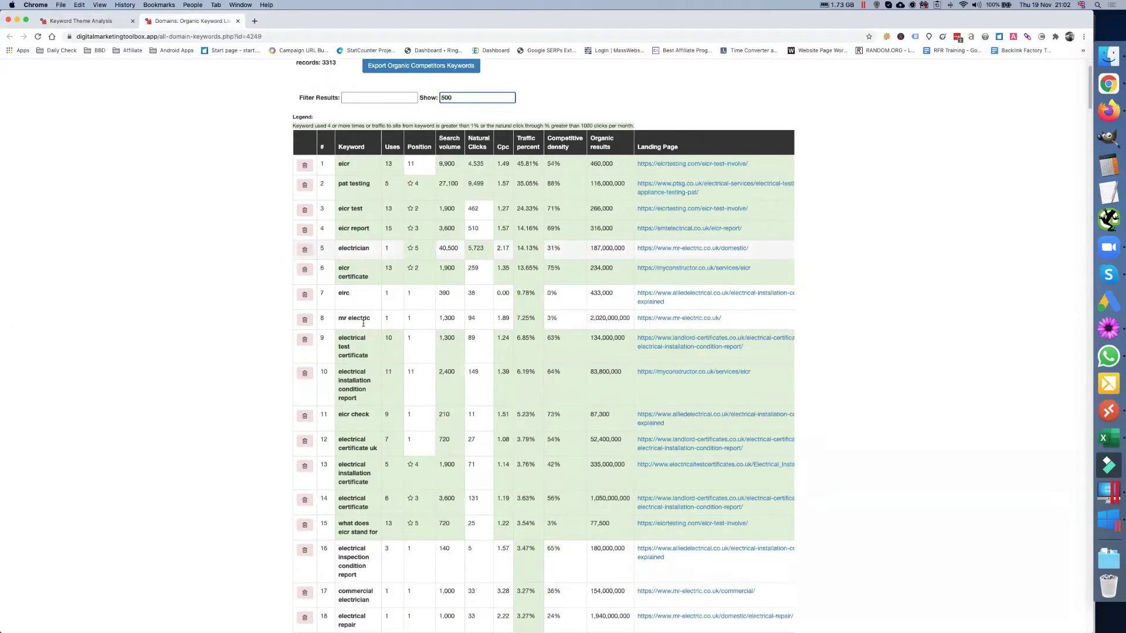
{"action": "scroll", "coordinate": [363, 323], "scroll_direction": "down", "scroll_amount": 1}
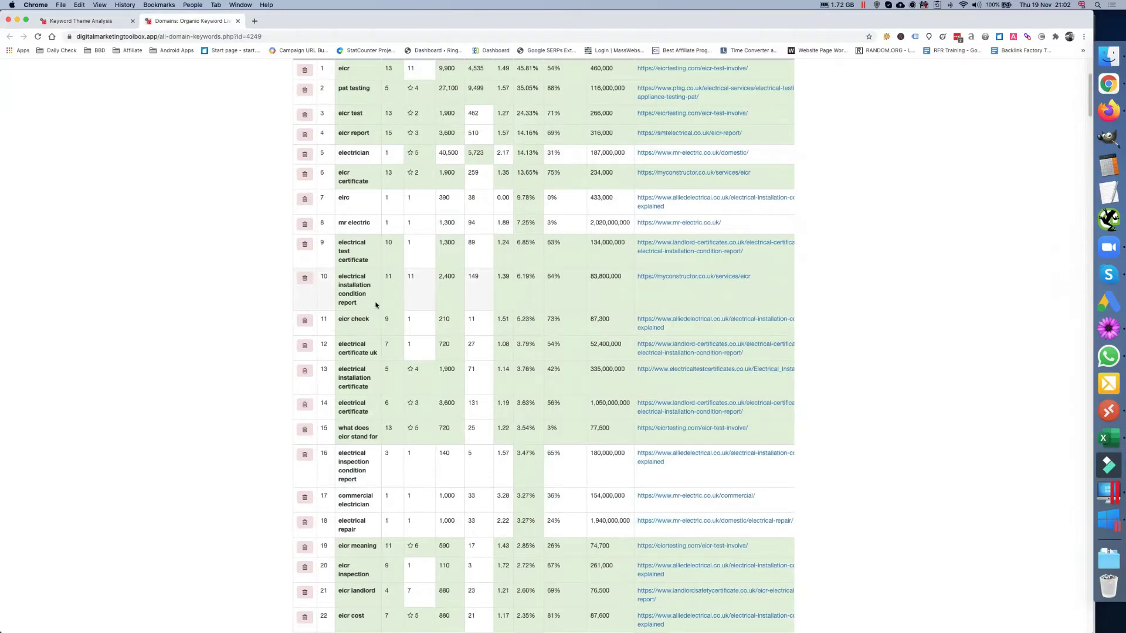
{"action": "scroll", "coordinate": [376, 304], "scroll_direction": "down", "scroll_amount": 2}
{"action": "scroll", "coordinate": [375, 304], "scroll_direction": "down", "scroll_amount": 2}
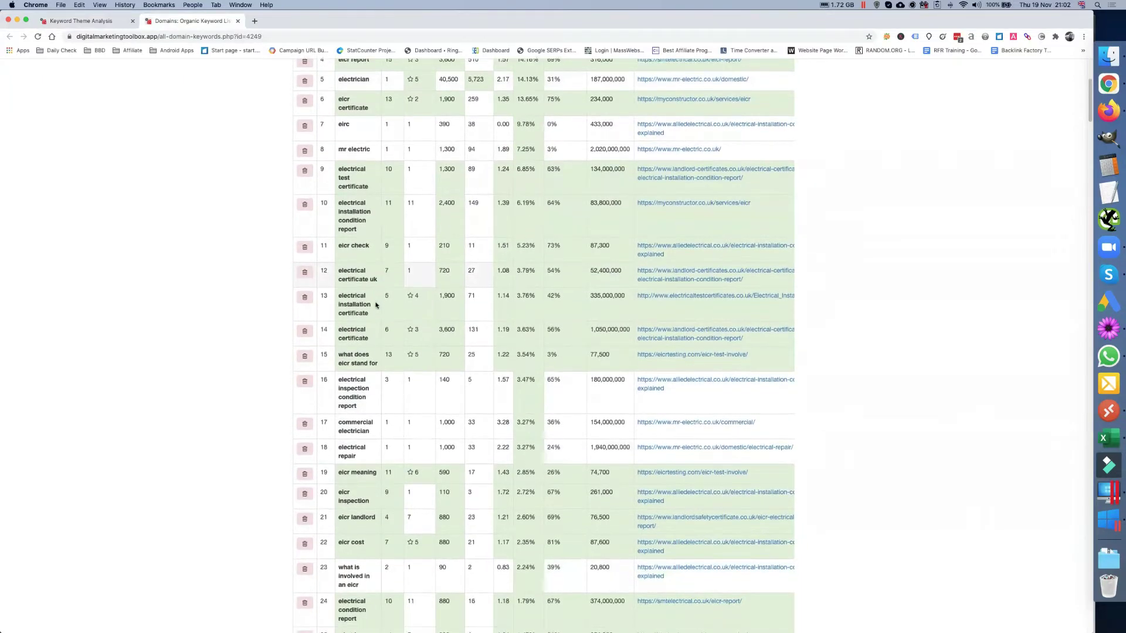
{"action": "scroll", "coordinate": [376, 304], "scroll_direction": "down", "scroll_amount": 12}
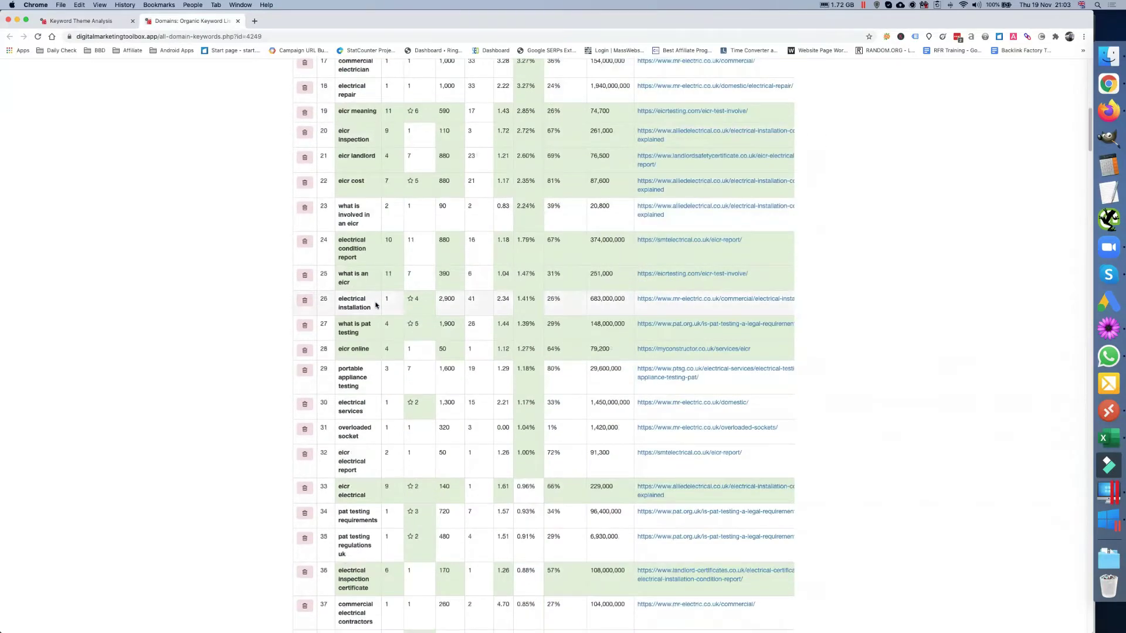
{"action": "scroll", "coordinate": [376, 304], "scroll_direction": "down", "scroll_amount": 2}
{"action": "scroll", "coordinate": [376, 305], "scroll_direction": "down", "scroll_amount": 3}
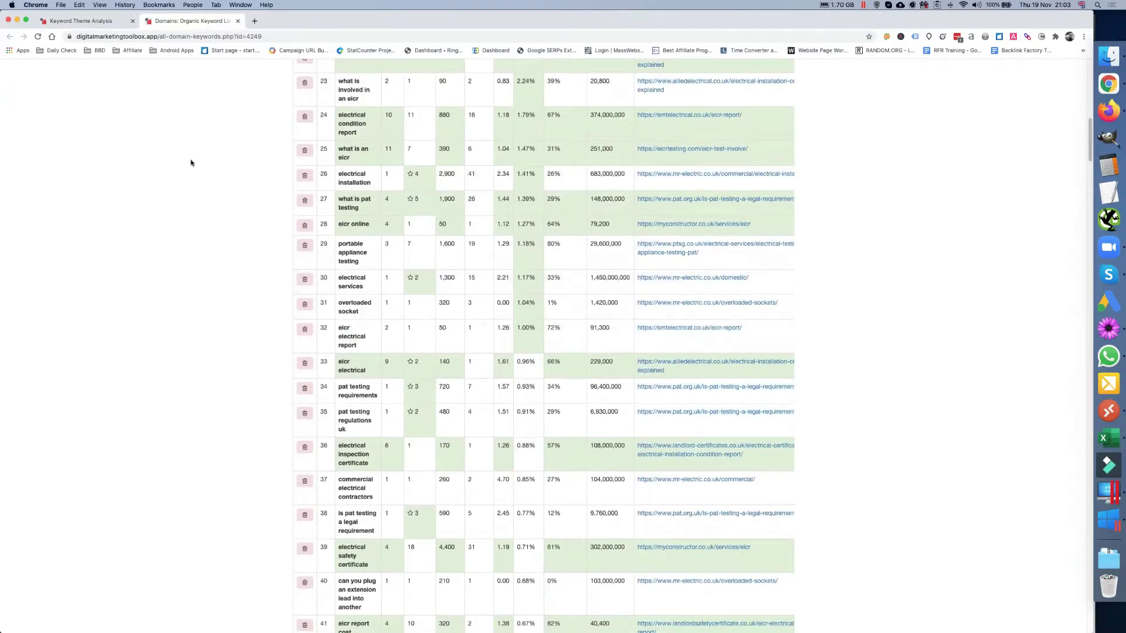
Return to the keyword theme research and open the Level 1 silos of the demodomain.com website architecture.
{"action": "left_click", "coordinate": [85, 21]}
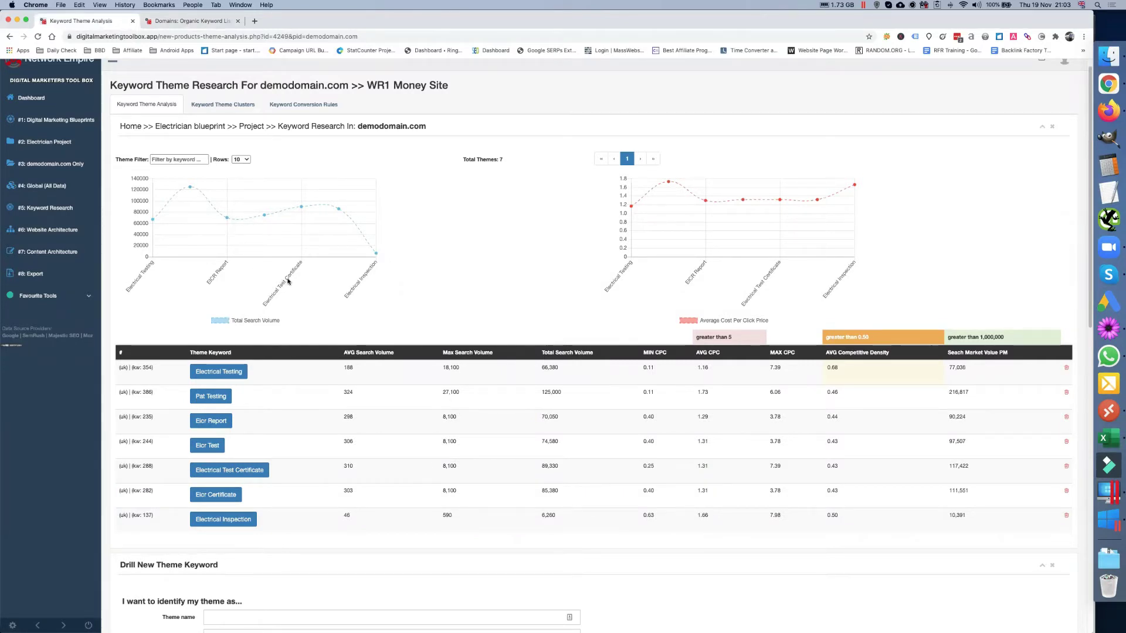
{"action": "scroll", "coordinate": [288, 282], "scroll_direction": "down", "scroll_amount": 2}
{"action": "scroll", "coordinate": [288, 282], "scroll_direction": "up", "scroll_amount": 1}
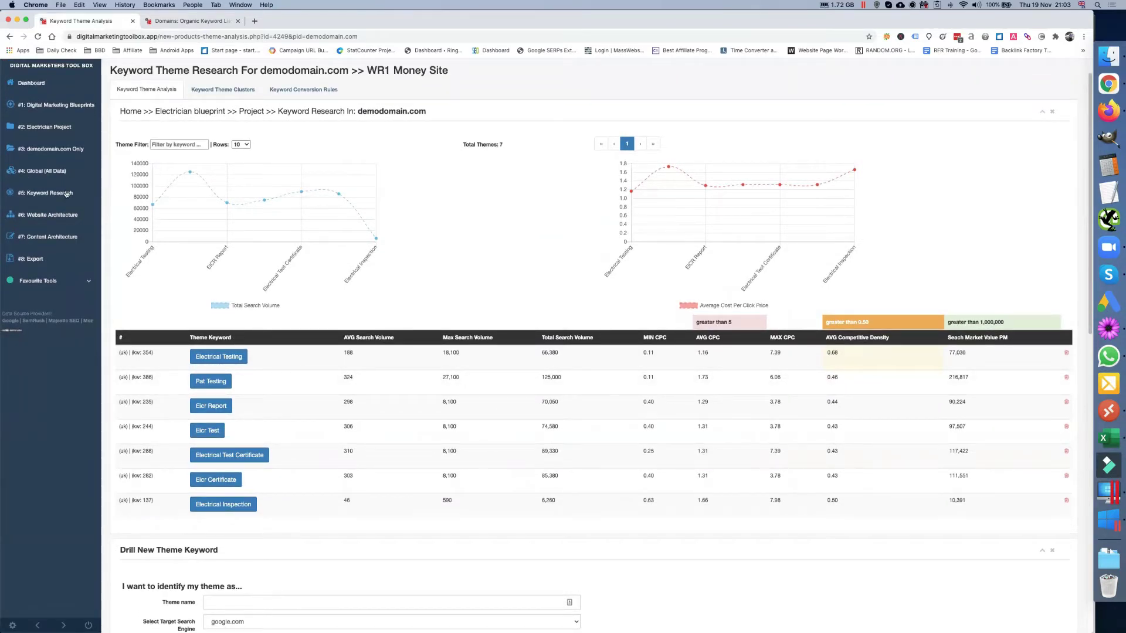
{"action": "left_click", "coordinate": [58, 216]}
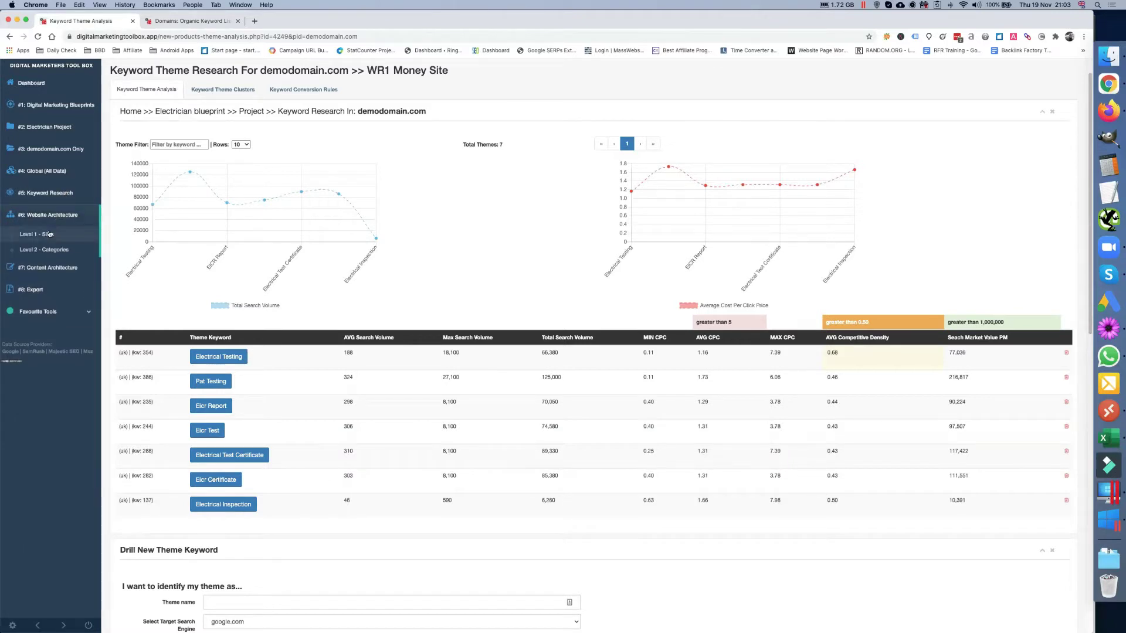
{"action": "left_click", "coordinate": [49, 234]}
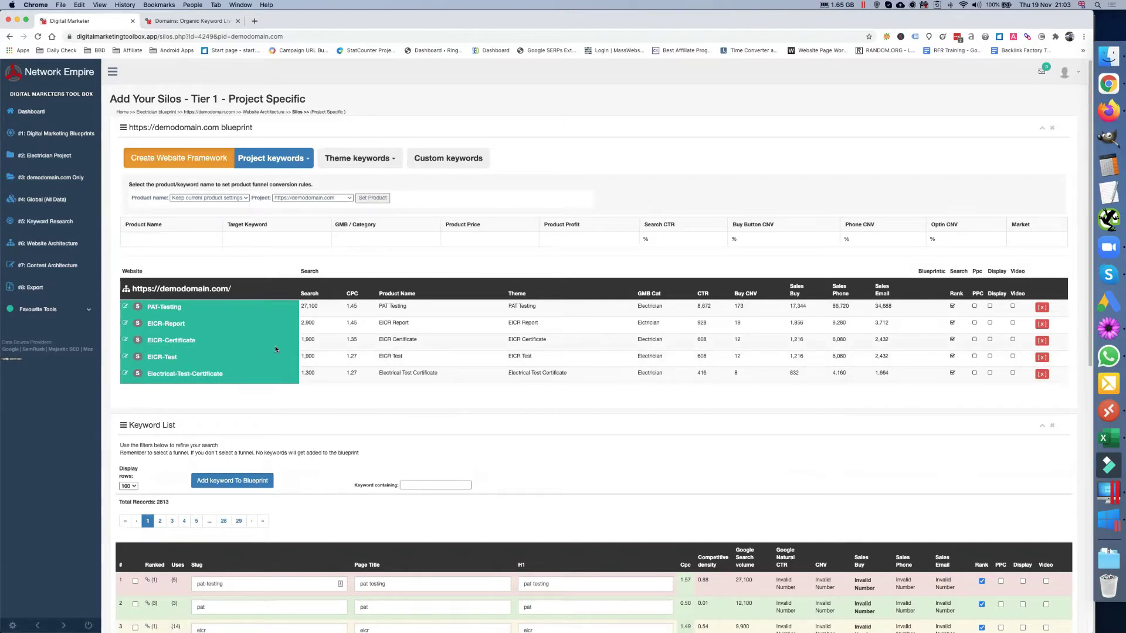
Open the silo category pages and review which category keywords are placed under each silo.
{"action": "left_click", "coordinate": [170, 310]}
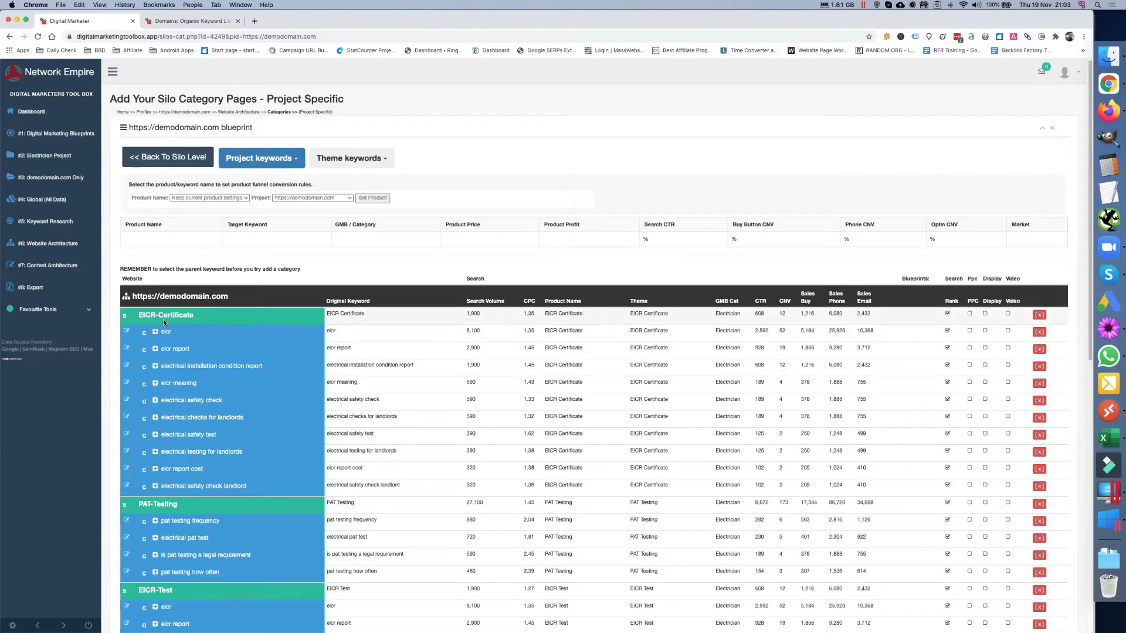
{"action": "scroll", "coordinate": [174, 322], "scroll_direction": "down", "scroll_amount": 2}
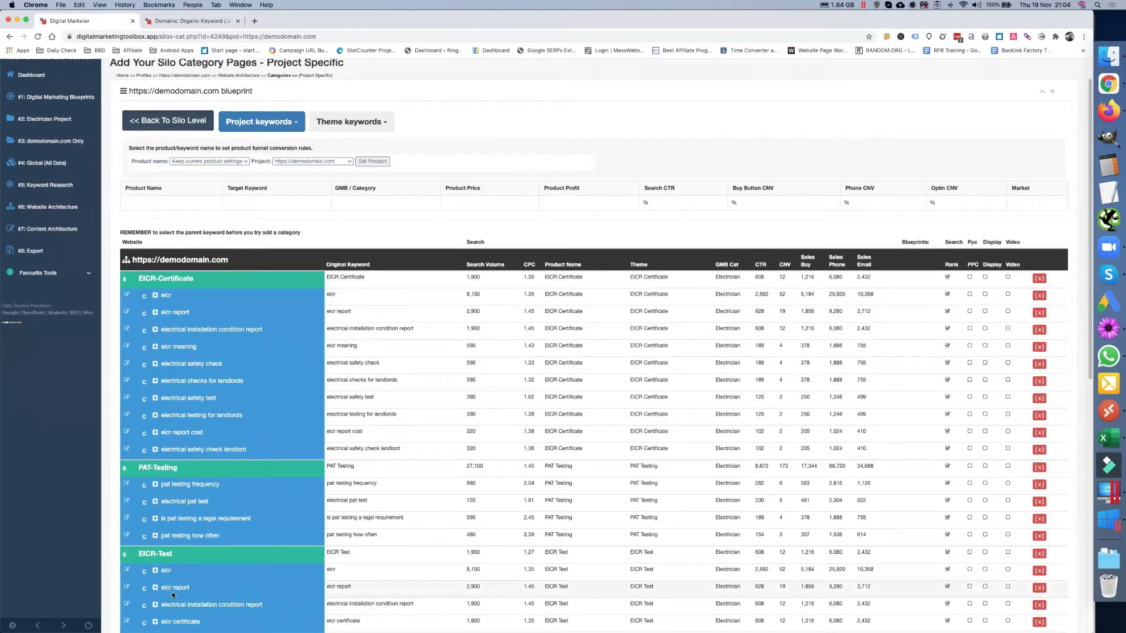
{"action": "scroll", "coordinate": [172, 591], "scroll_direction": "down", "scroll_amount": 3}
{"action": "scroll", "coordinate": [172, 591], "scroll_direction": "down", "scroll_amount": 8}
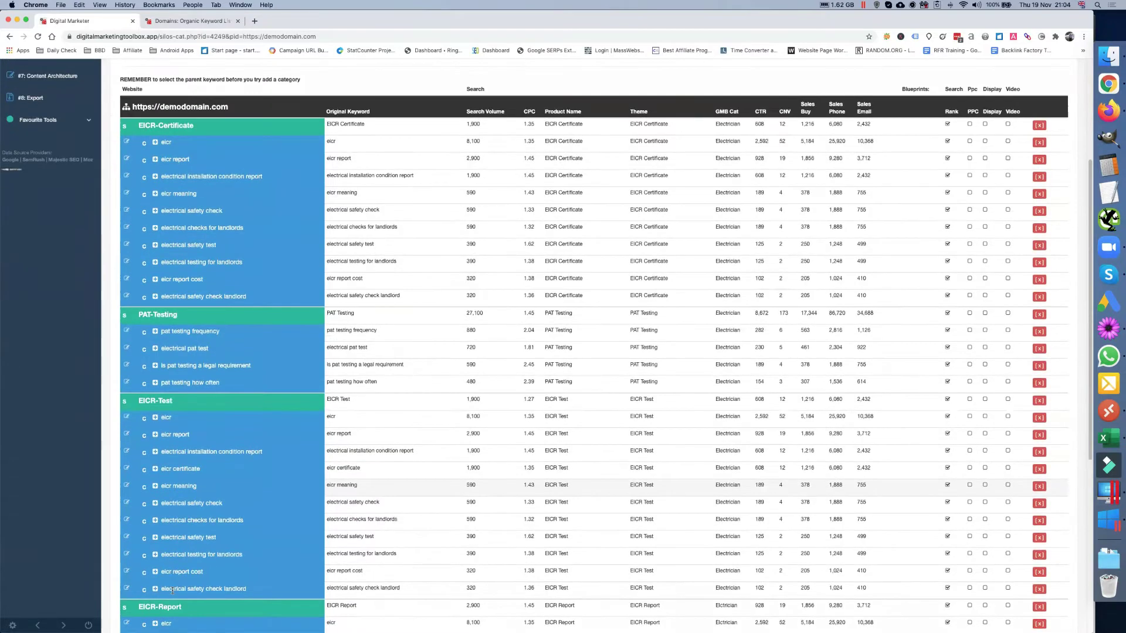
{"action": "scroll", "coordinate": [171, 590], "scroll_direction": "down", "scroll_amount": 3}
{"action": "scroll", "coordinate": [171, 591], "scroll_direction": "down", "scroll_amount": 6}
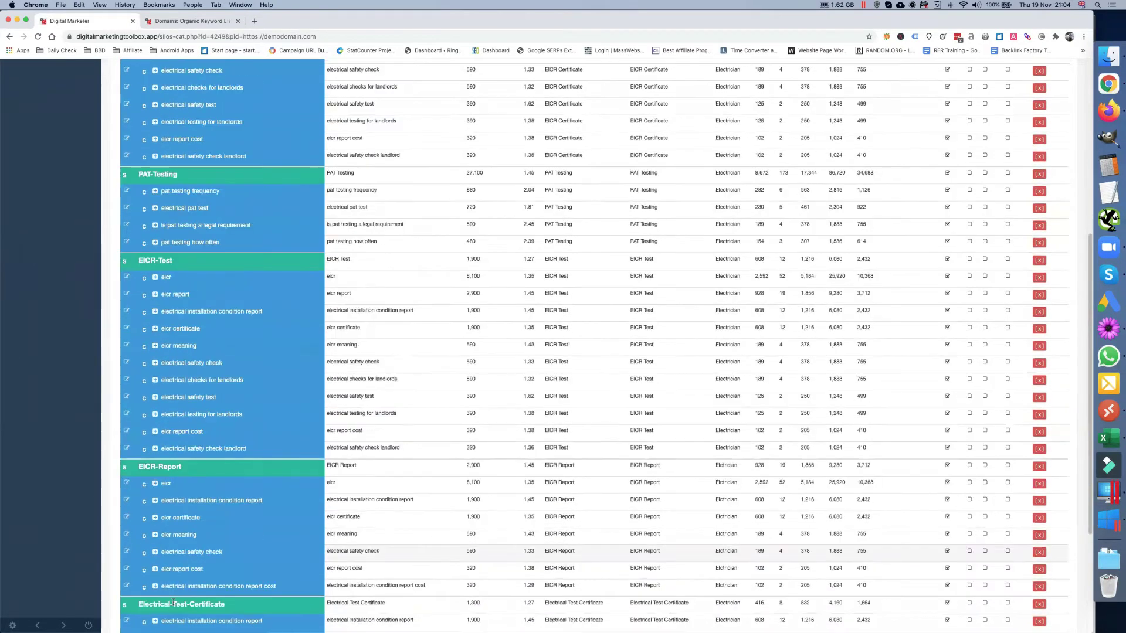
{"action": "scroll", "coordinate": [174, 606], "scroll_direction": "up", "scroll_amount": 12}
{"action": "scroll", "coordinate": [174, 606], "scroll_direction": "up", "scroll_amount": 7}
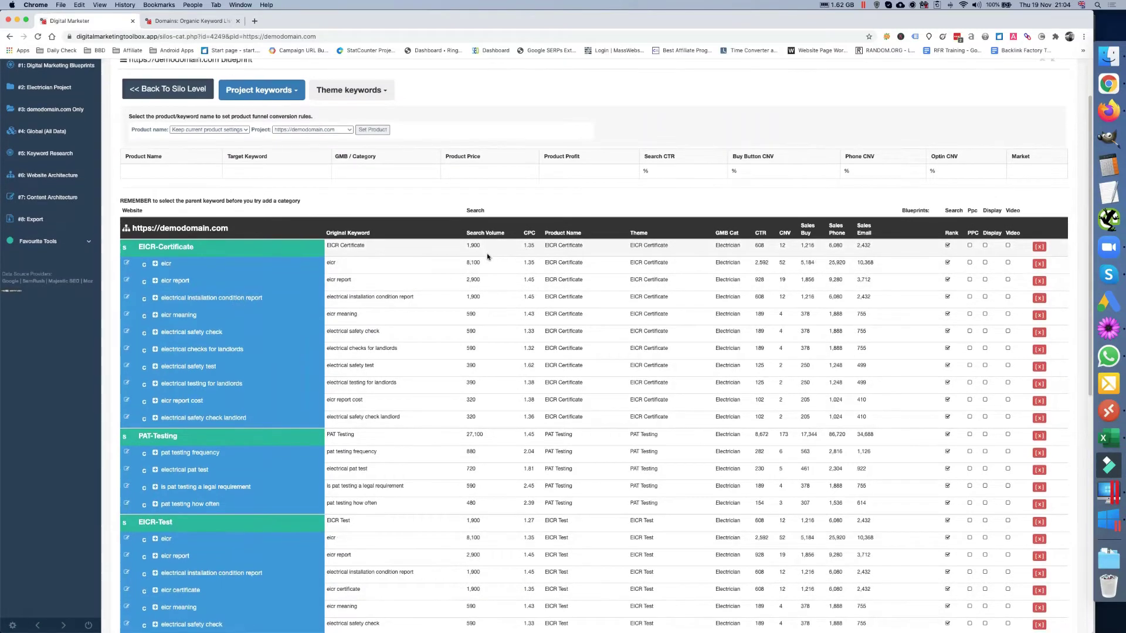
Compare the search volume, CPC, CTR and sales figures of the category keywords across the silos.
{"action": "scroll", "coordinate": [488, 256], "scroll_direction": "down", "scroll_amount": 10}
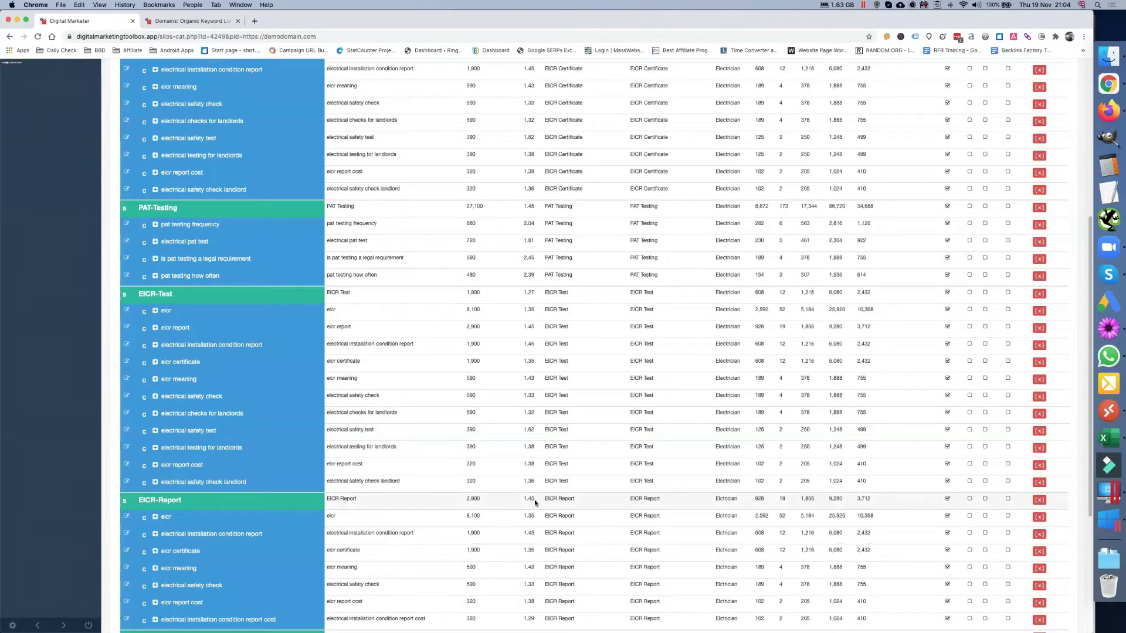
{"action": "scroll", "coordinate": [535, 504], "scroll_direction": "up", "scroll_amount": 1}
{"action": "scroll", "coordinate": [535, 504], "scroll_direction": "down", "scroll_amount": 1}
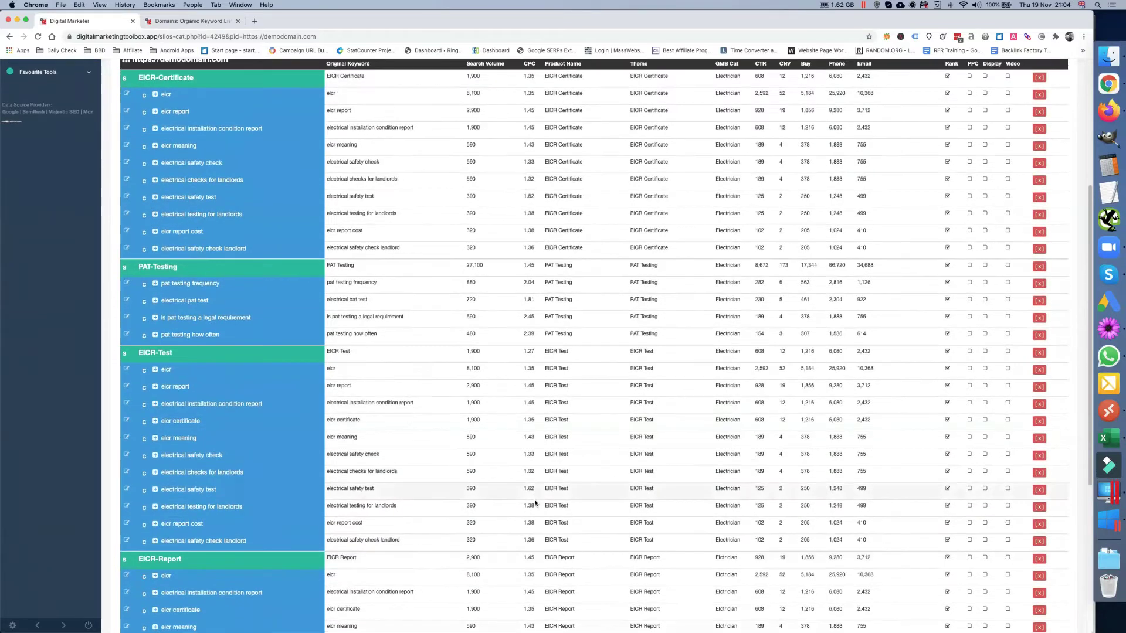
{"action": "scroll", "coordinate": [535, 504], "scroll_direction": "down", "scroll_amount": 3}
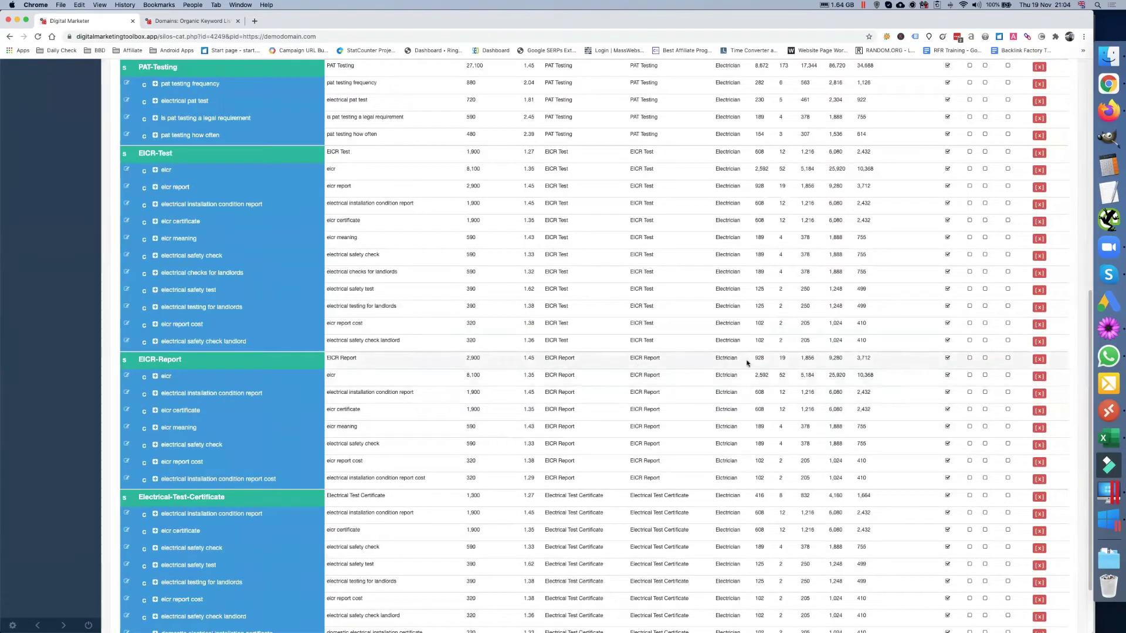
{"action": "scroll", "coordinate": [760, 366], "scroll_direction": "up", "scroll_amount": 3}
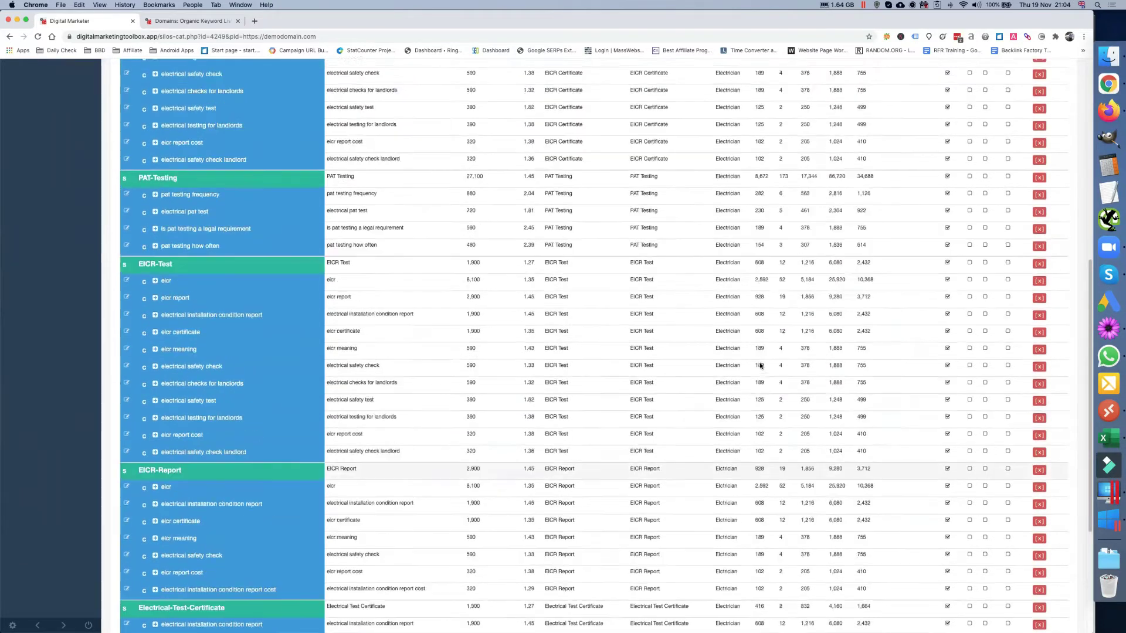
{"action": "scroll", "coordinate": [761, 365], "scroll_direction": "up", "scroll_amount": 3}
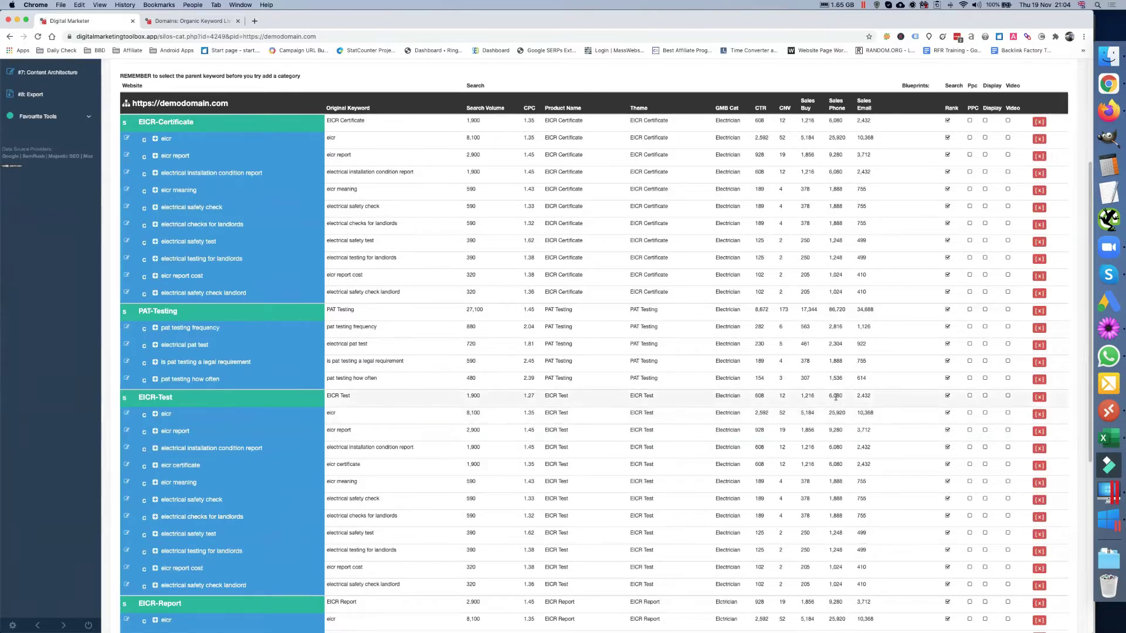
{"action": "scroll", "coordinate": [836, 396], "scroll_direction": "down", "scroll_amount": 1}
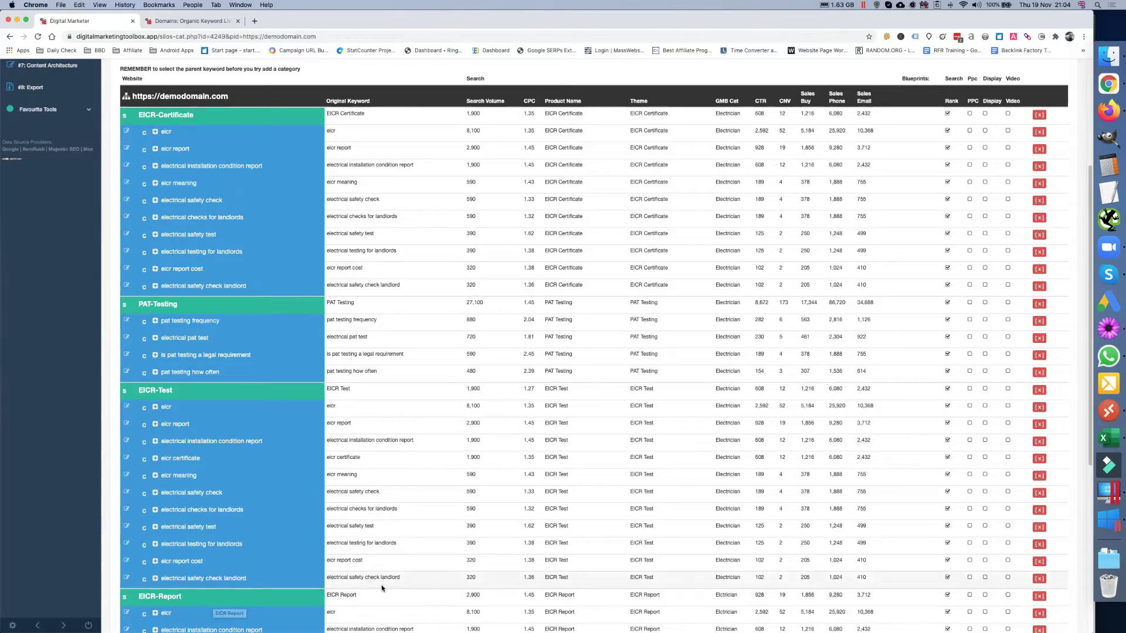
{"action": "scroll", "coordinate": [381, 585], "scroll_direction": "down", "scroll_amount": 1}
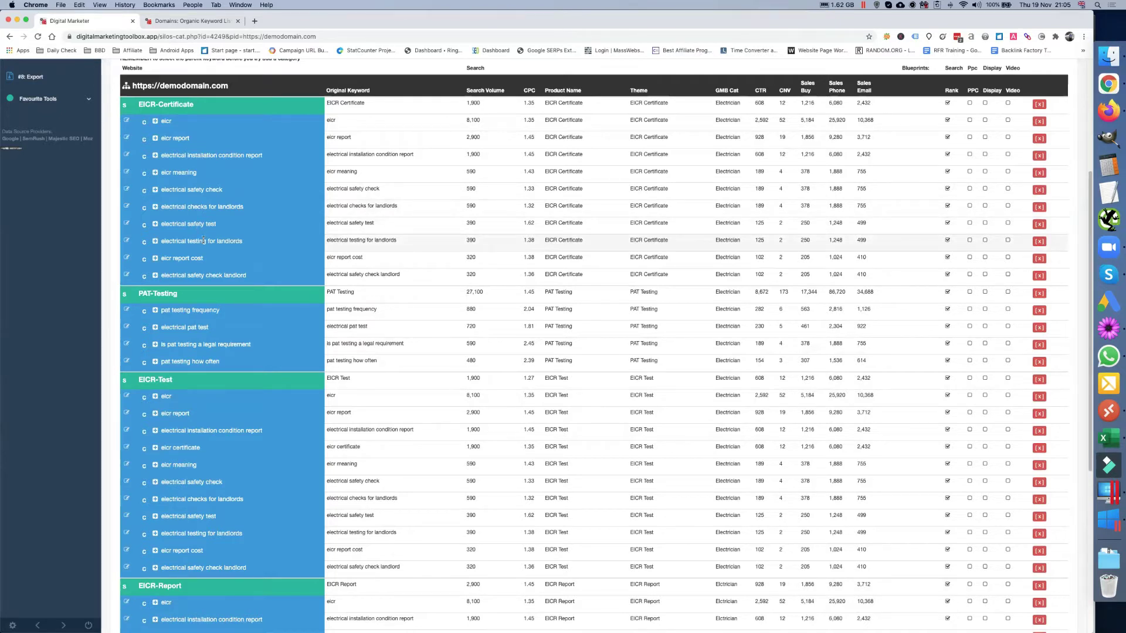
Delete the EICR-Certificate silo and the eicr, eicr report, electrical installation condition report and eicr certificate categories under EICR-Test.
{"action": "left_click", "coordinate": [1040, 106]}
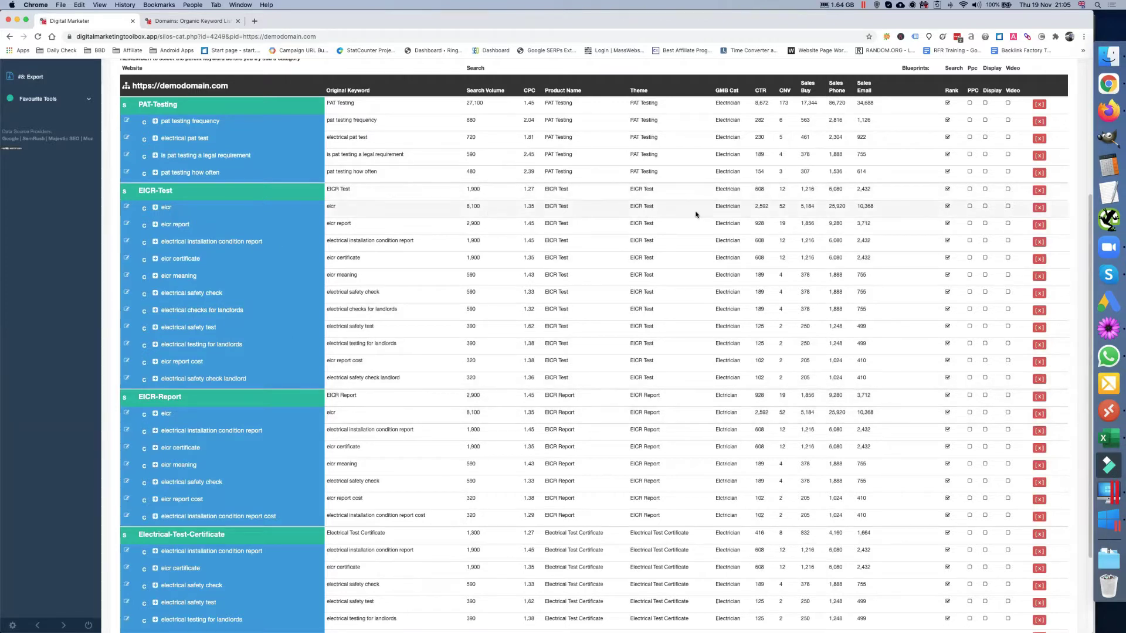
{"action": "left_click", "coordinate": [1040, 208]}
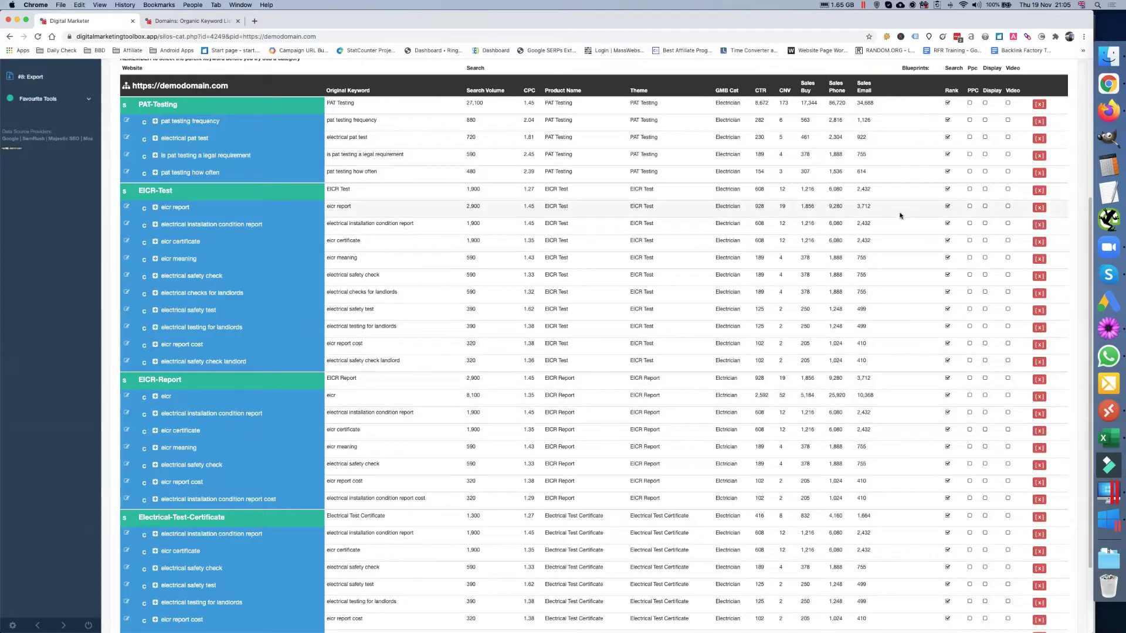
{"action": "left_click", "coordinate": [1039, 208]}
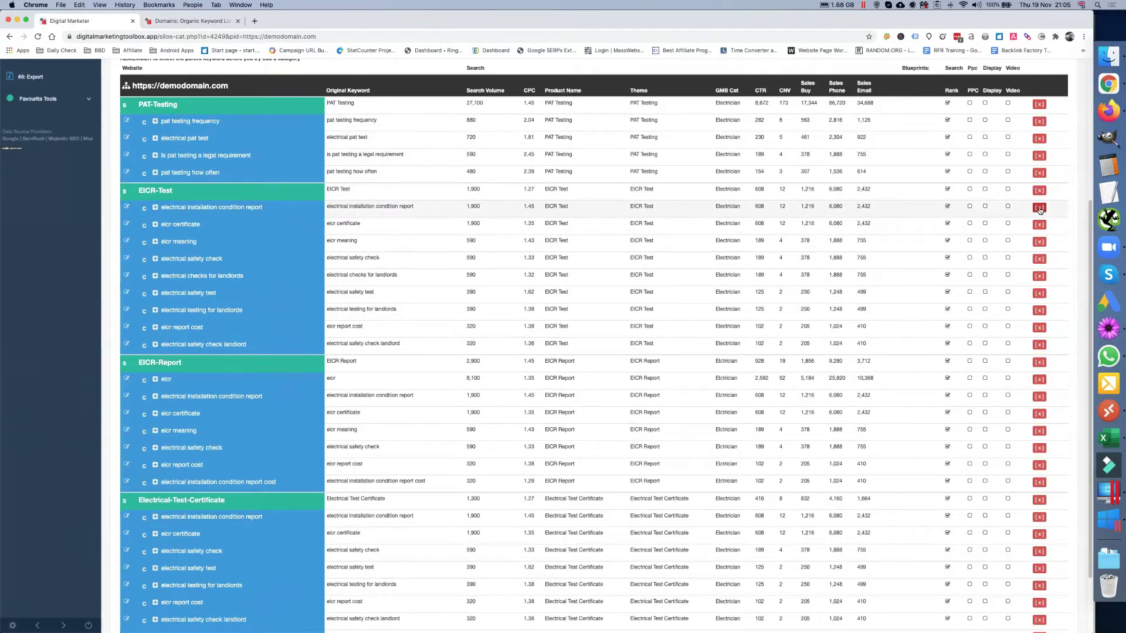
{"action": "left_click", "coordinate": [1039, 208]}
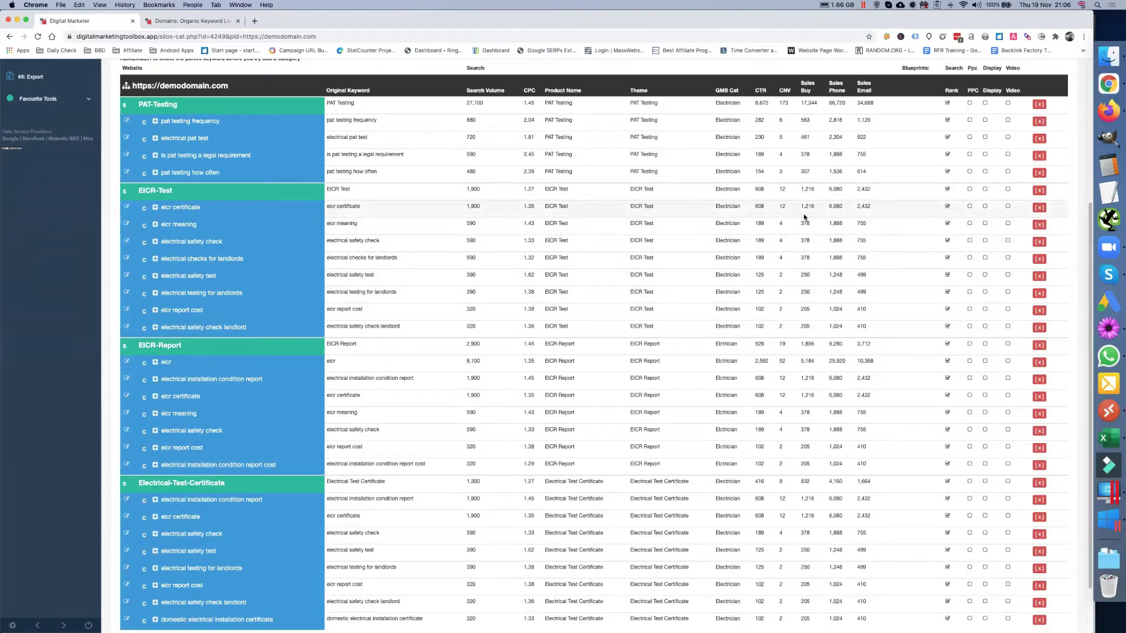
{"action": "left_click", "coordinate": [1039, 208]}
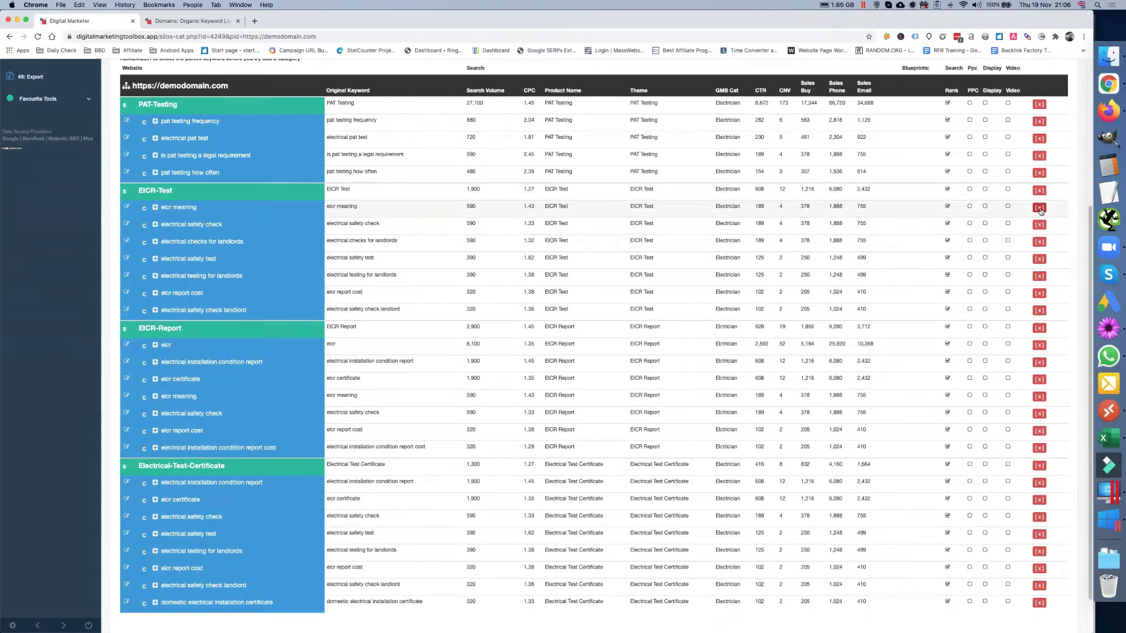
Delete the eicr meaning, electrical safety check and eicr report cost categories under the EICR-Test silo.
{"action": "left_click", "coordinate": [1039, 208]}
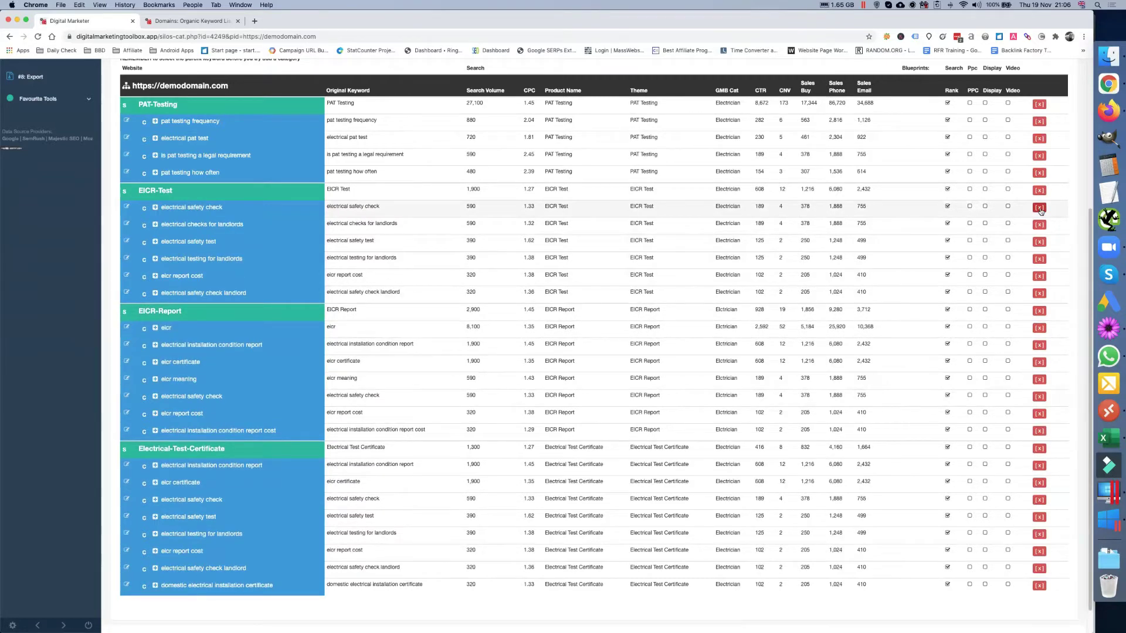
{"action": "left_click", "coordinate": [1040, 208]}
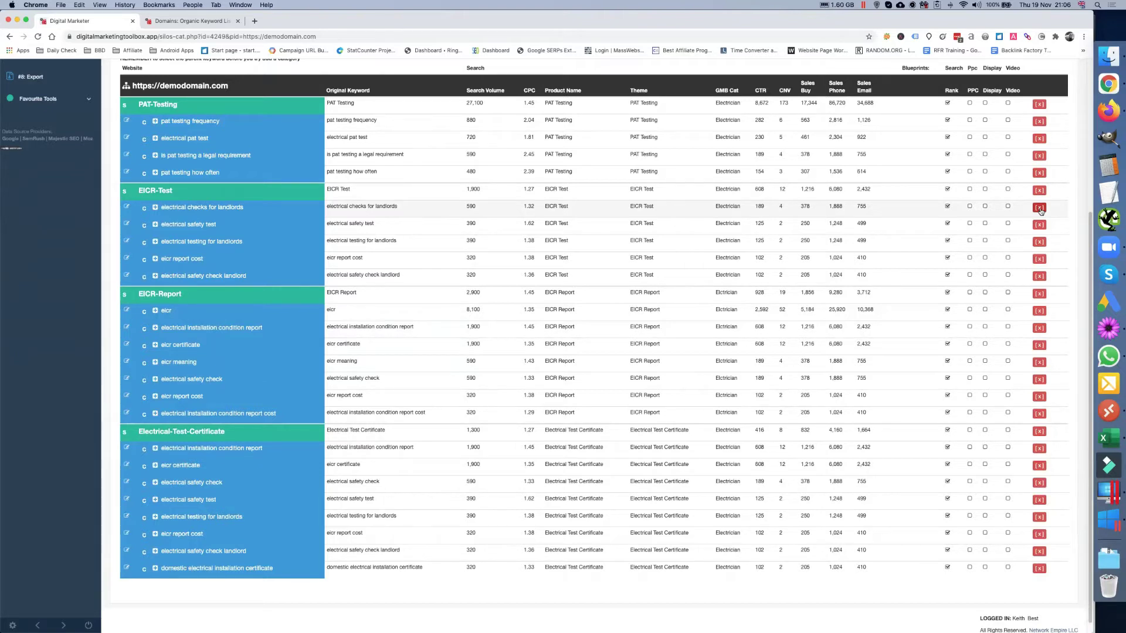
{"action": "left_click", "coordinate": [1040, 242]}
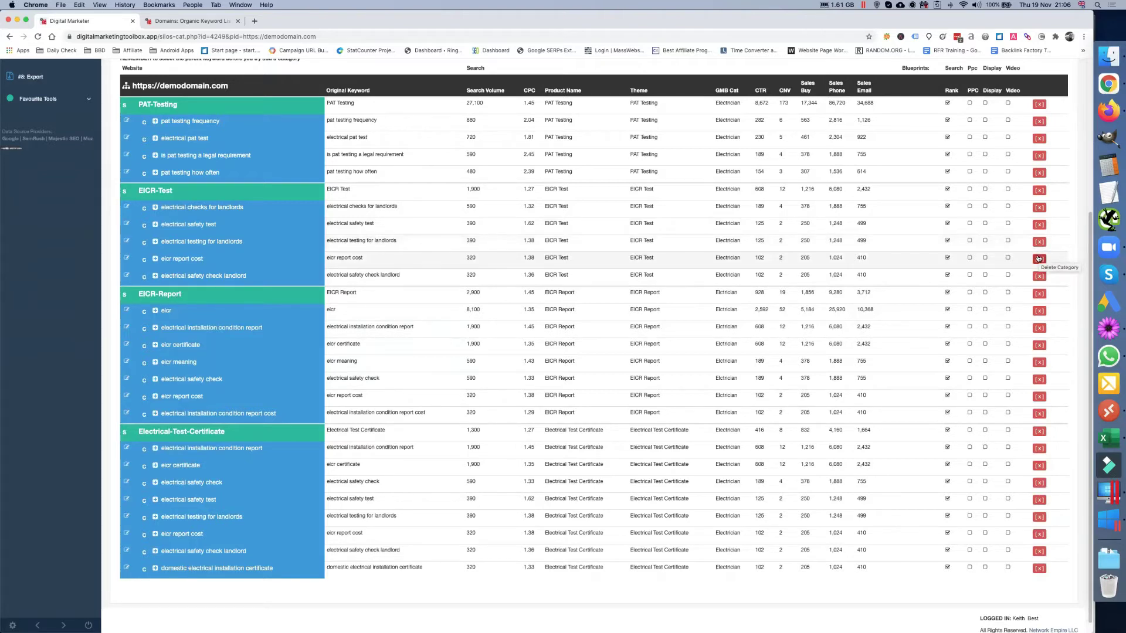
{"action": "left_click", "coordinate": [1038, 259]}
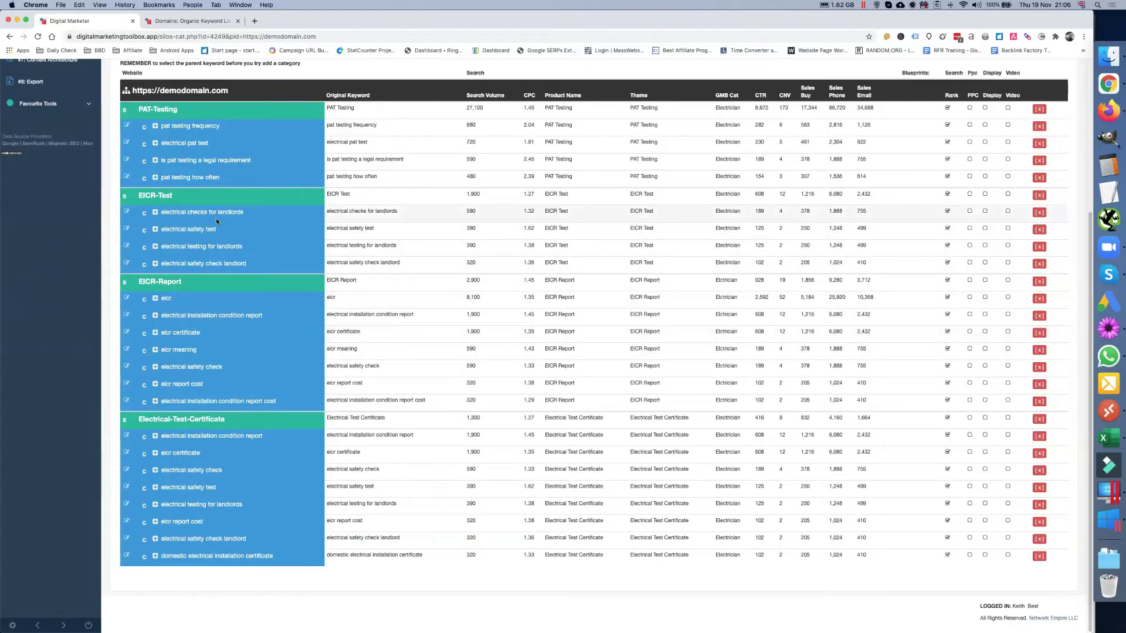
Open the electrical checks for landlords category under EICR-Test for editing and review its page, promotion and product settings.
{"action": "left_click", "coordinate": [126, 212]}
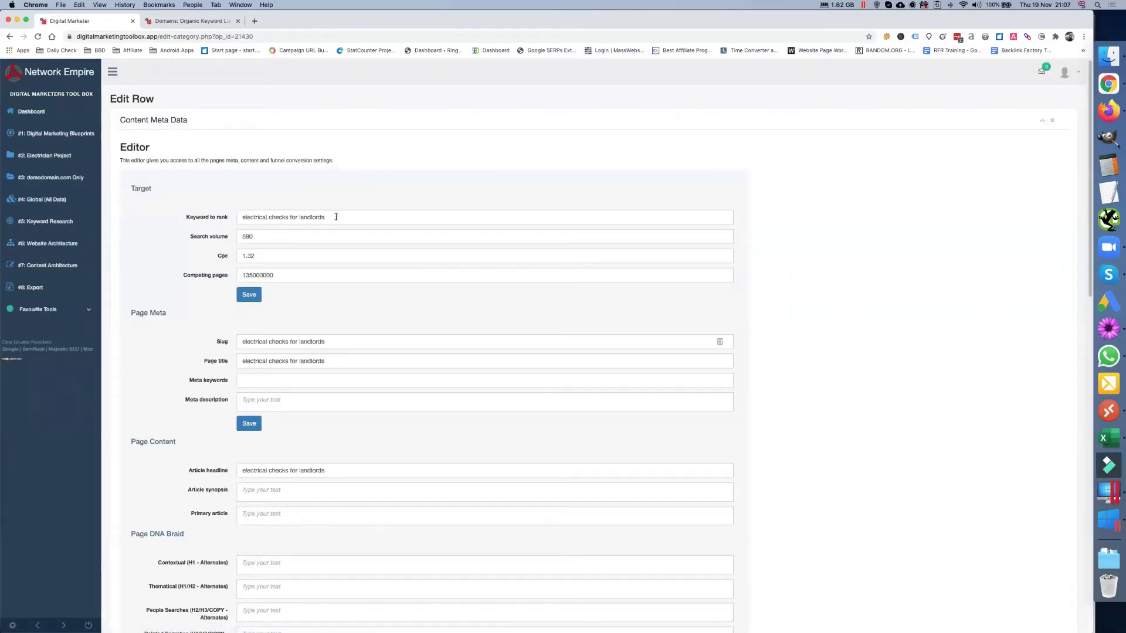
{"action": "scroll", "coordinate": [324, 296], "scroll_direction": "down", "scroll_amount": 3}
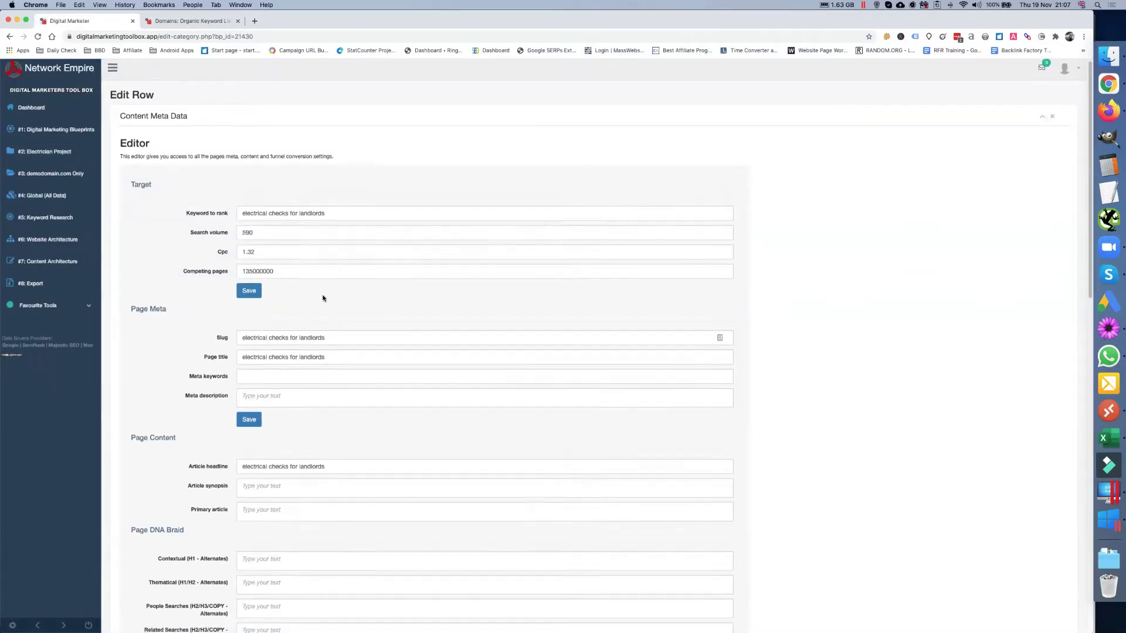
{"action": "scroll", "coordinate": [322, 297], "scroll_direction": "down", "scroll_amount": 8}
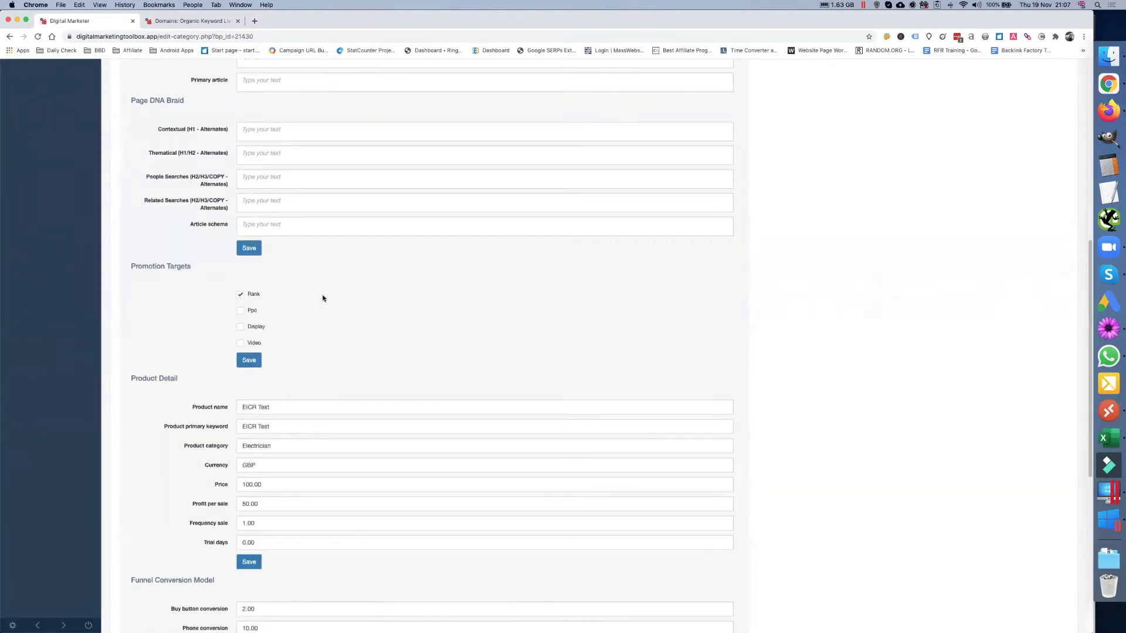
{"action": "scroll", "coordinate": [323, 297], "scroll_direction": "down", "scroll_amount": 2}
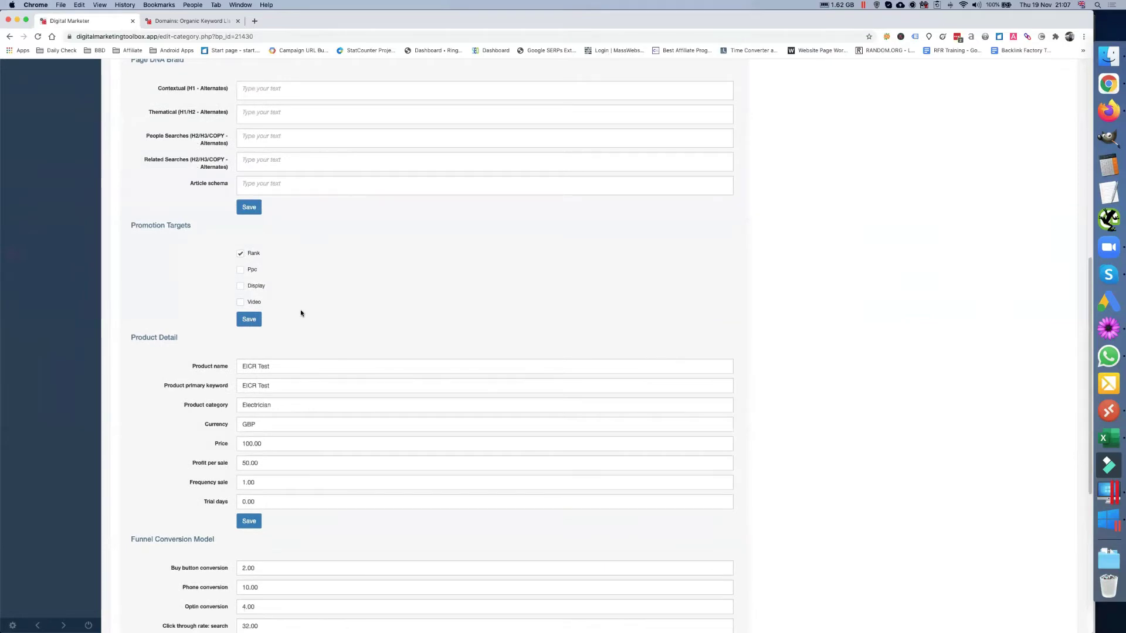
{"action": "scroll", "coordinate": [282, 365], "scroll_direction": "down", "scroll_amount": 1}
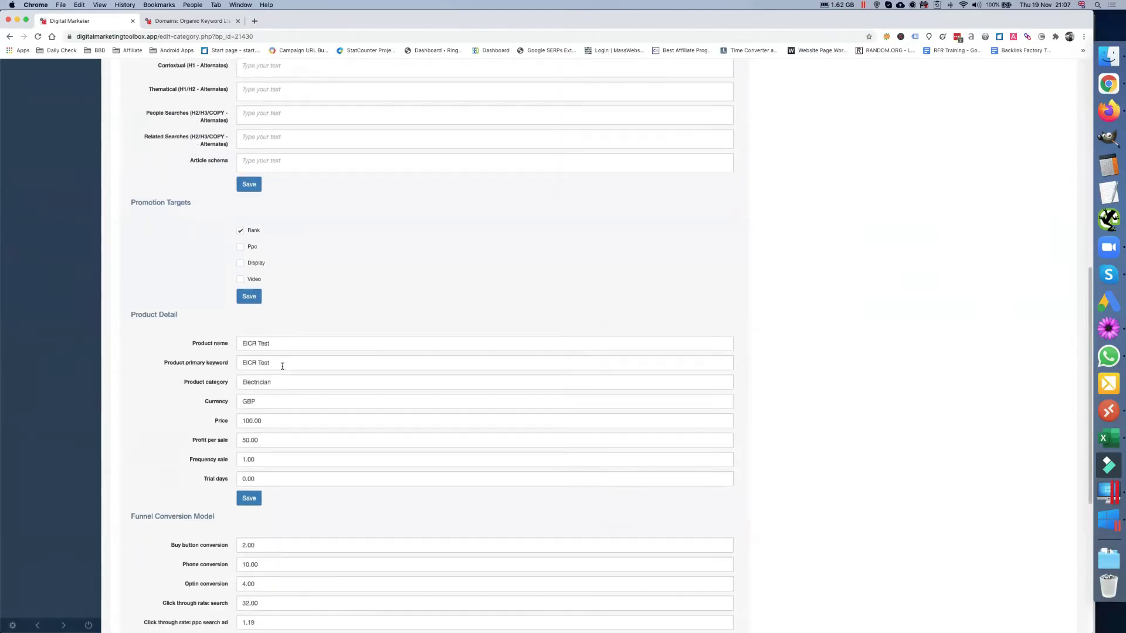
{"action": "scroll", "coordinate": [282, 366], "scroll_direction": "up", "scroll_amount": 6}
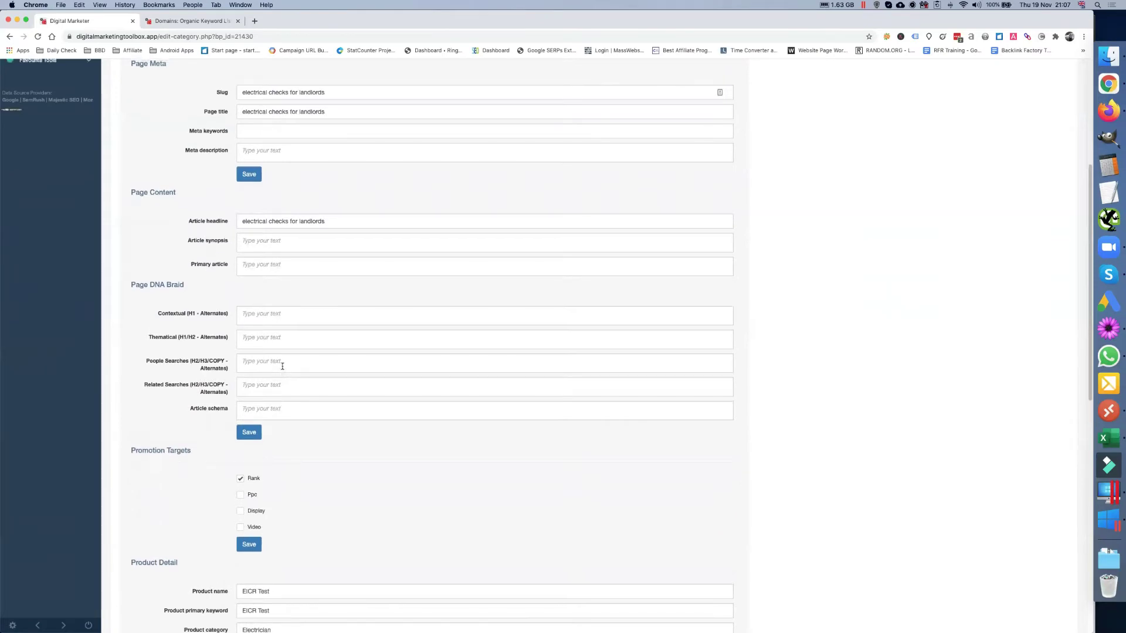
{"action": "scroll", "coordinate": [282, 366], "scroll_direction": "down", "scroll_amount": 5}
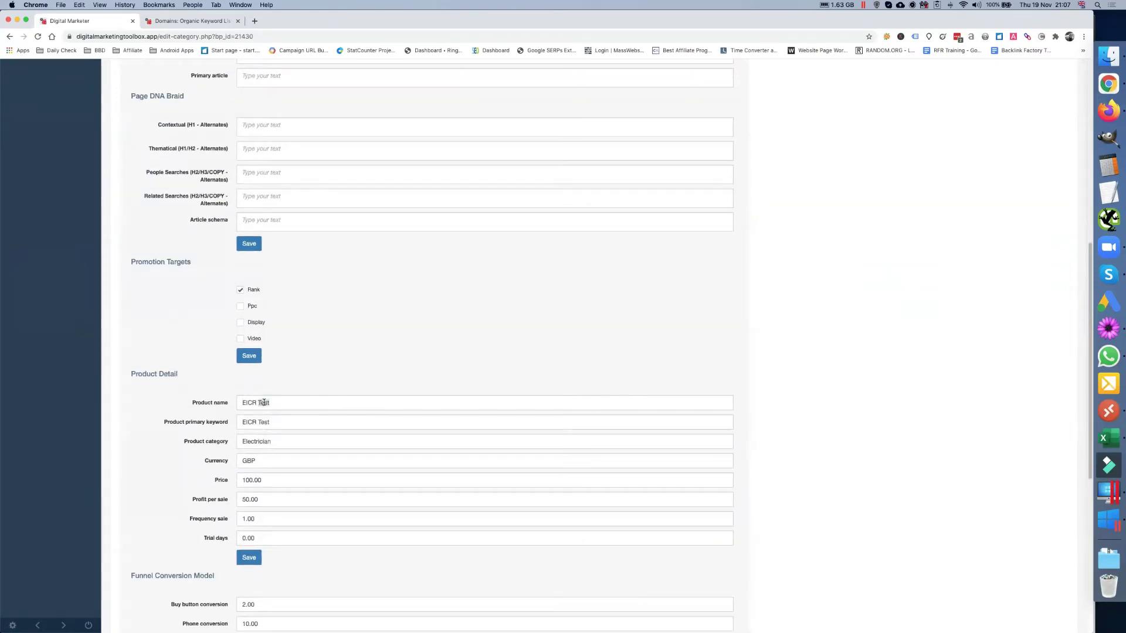
Try changing the category's product name and product primary keyword to EICR Report.
{"action": "triple_click", "coordinate": [265, 402]}
{"action": "left_click", "coordinate": [275, 399]}
{"action": "key", "text": "shift+Left"}
{"action": "key", "text": "shift+Left"}
{"action": "key", "text": "shift+Left"}
{"action": "key", "text": "shift+Left"}
{"action": "type", "text": "Re"}
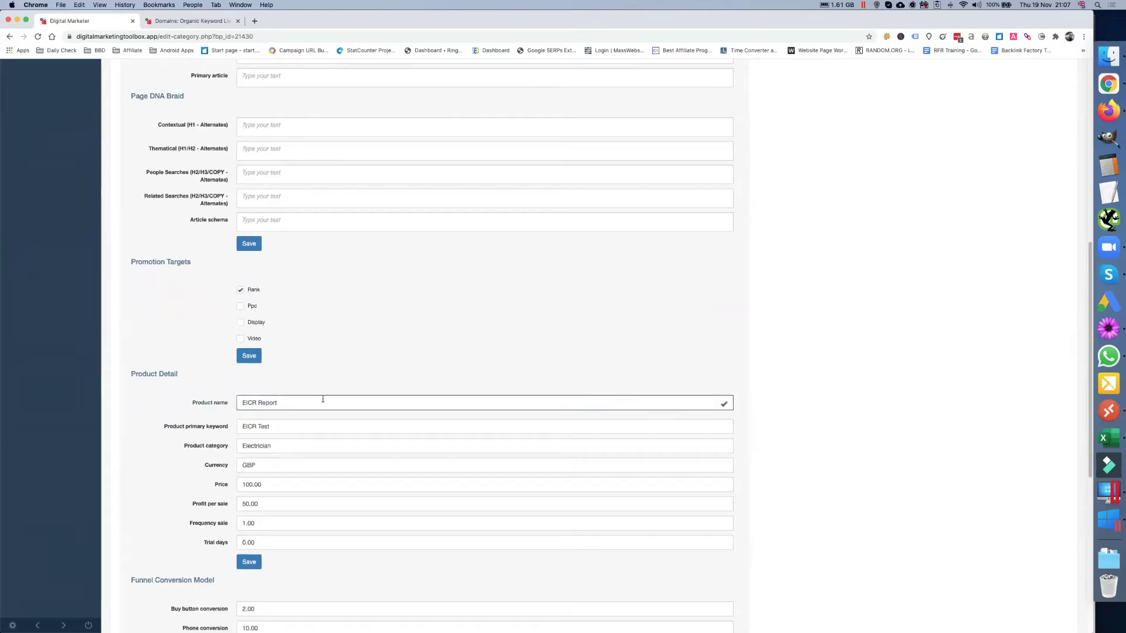
{"action": "double_click", "coordinate": [263, 426]}
{"action": "type", "text": "Report"}
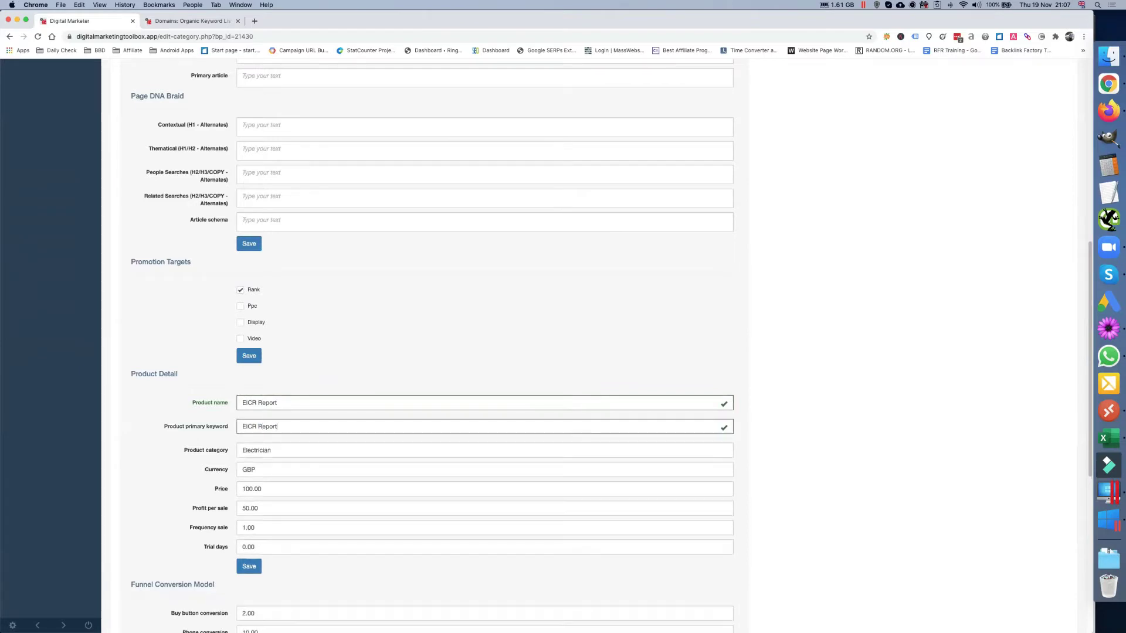
Look through the category's remaining settings, including the funnel conversion model, and return to the silo categories without saving.
{"action": "scroll", "coordinate": [305, 462], "scroll_direction": "down", "scroll_amount": 3}
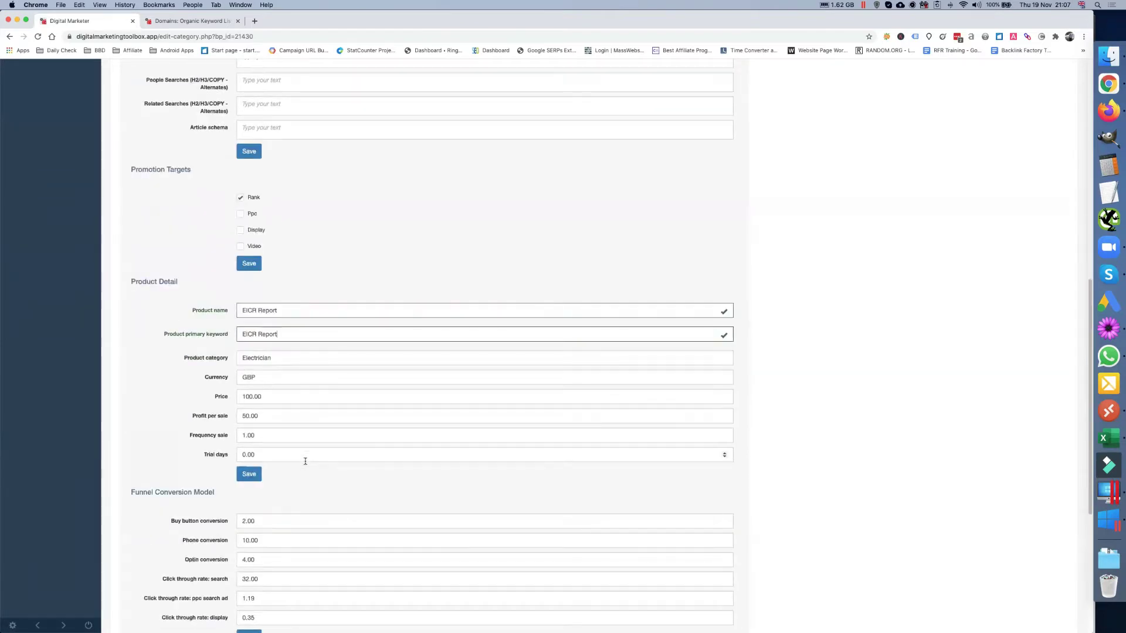
{"action": "scroll", "coordinate": [305, 462], "scroll_direction": "up", "scroll_amount": 5}
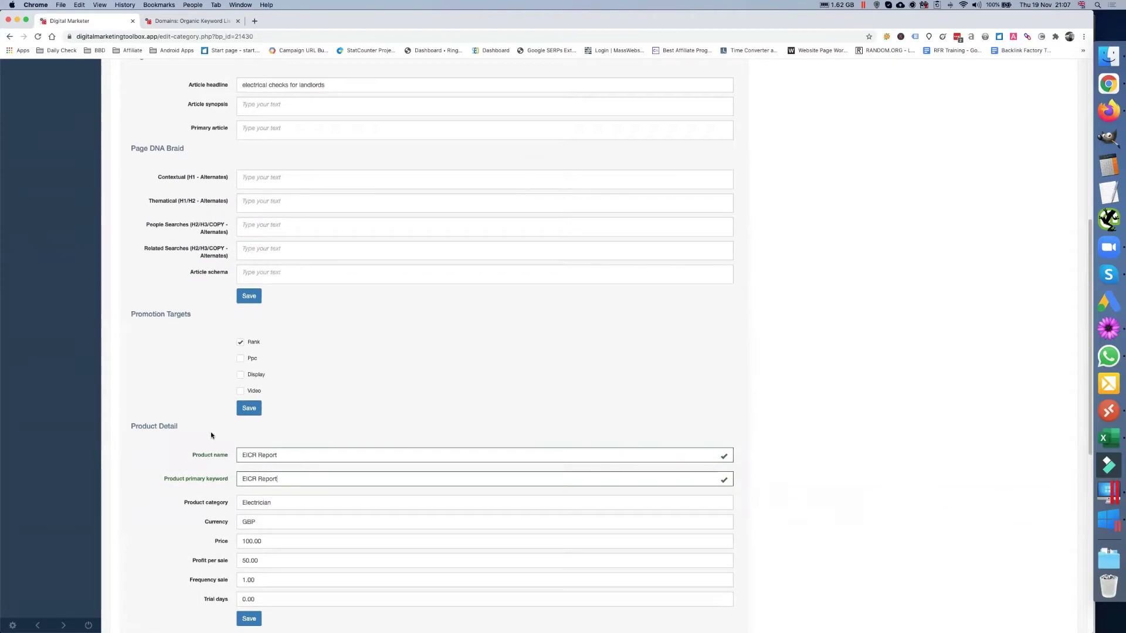
{"action": "scroll", "coordinate": [212, 435], "scroll_direction": "up", "scroll_amount": 7}
{"action": "scroll", "coordinate": [211, 435], "scroll_direction": "down", "scroll_amount": 15}
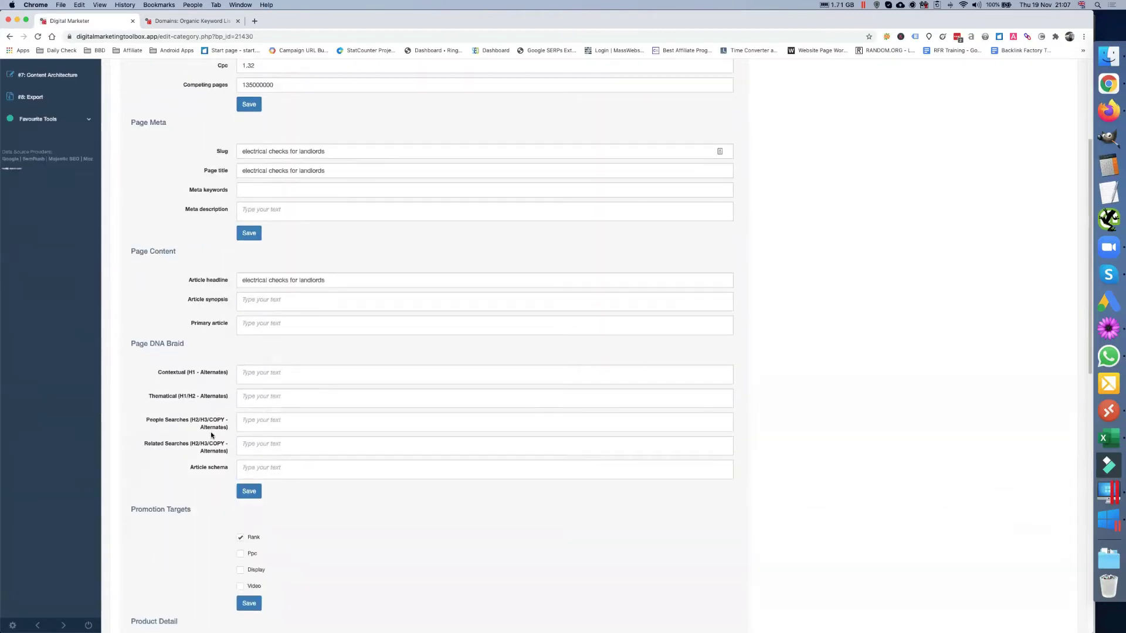
{"action": "scroll", "coordinate": [211, 436], "scroll_direction": "down", "scroll_amount": 8}
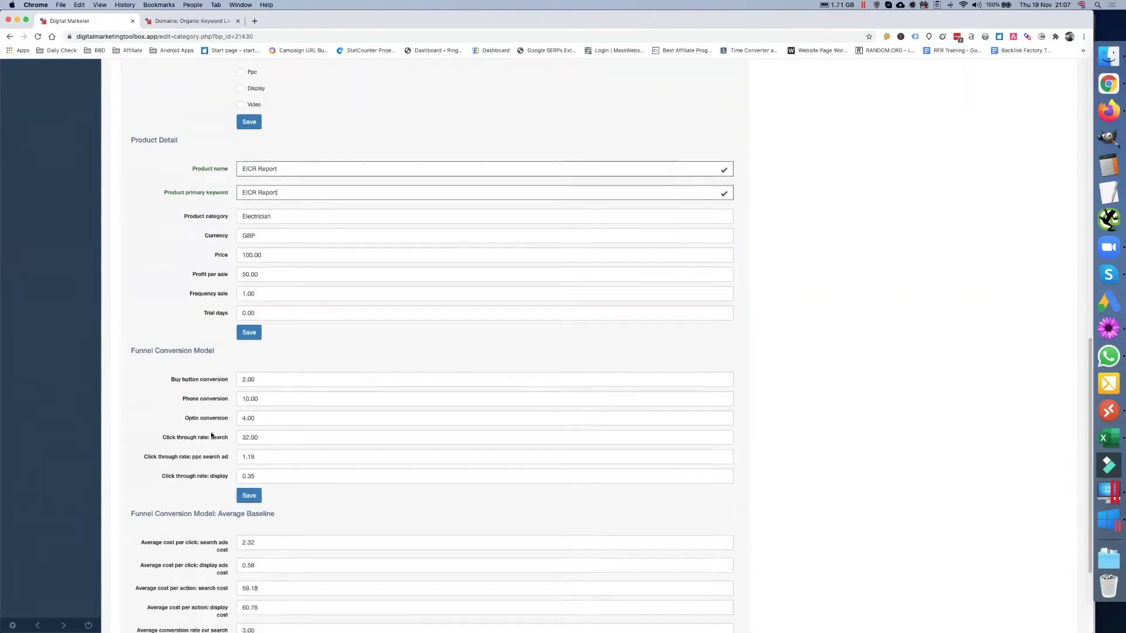
{"action": "scroll", "coordinate": [211, 435], "scroll_direction": "up", "scroll_amount": 20}
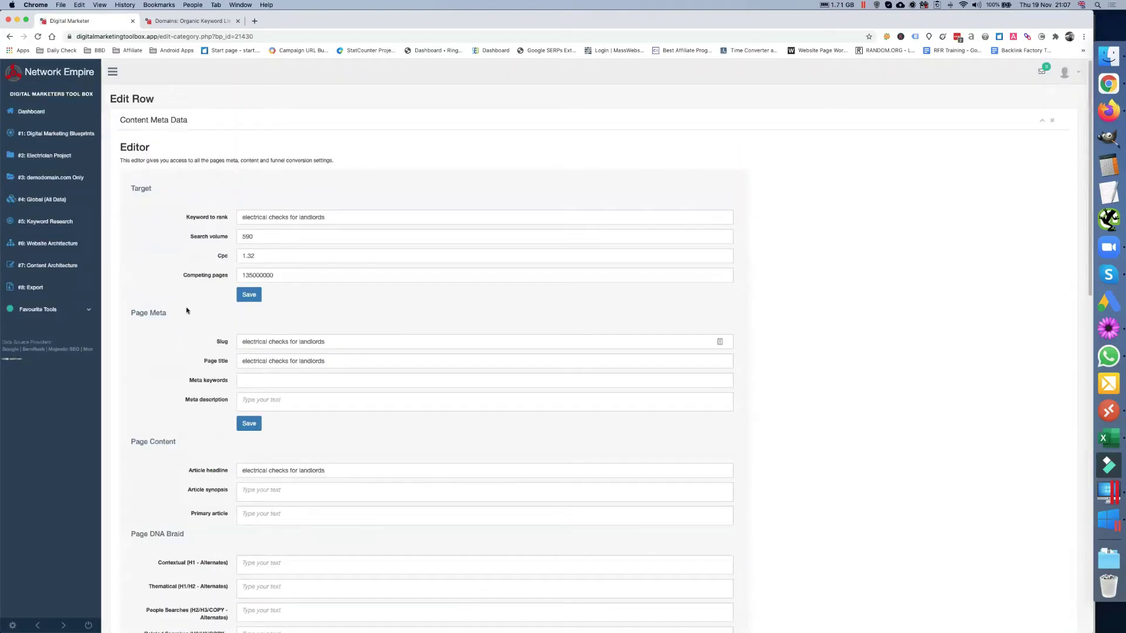
{"action": "left_click", "coordinate": [10, 36]}
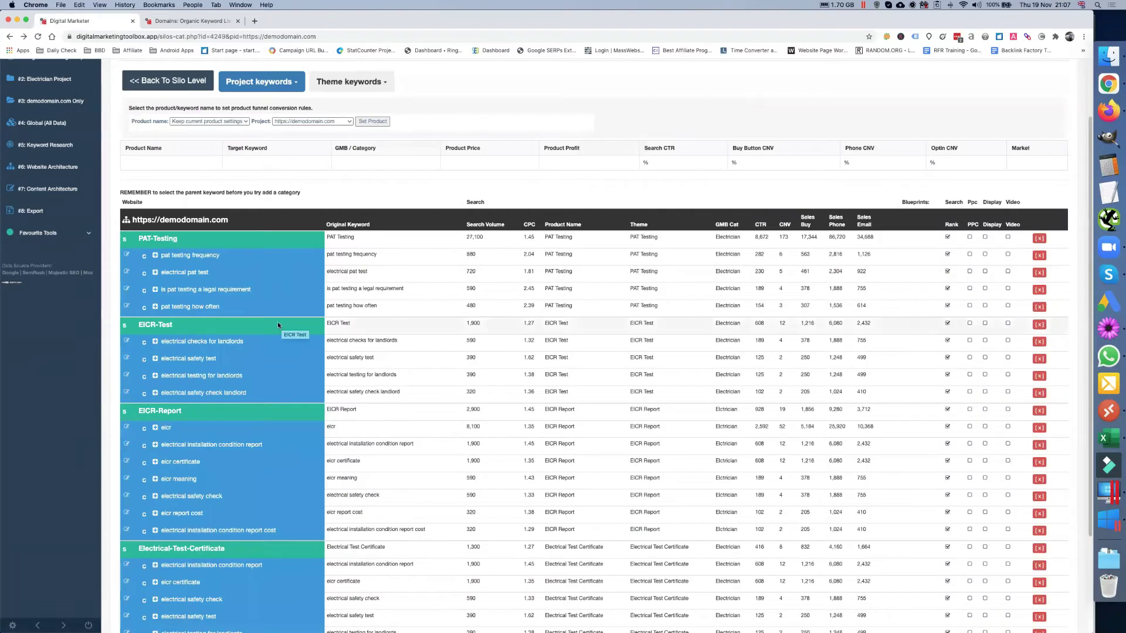
Select the EICR-Report silo as the parent and filter its keyword list by "land".
{"action": "scroll", "coordinate": [277, 321], "scroll_direction": "down", "scroll_amount": 1}
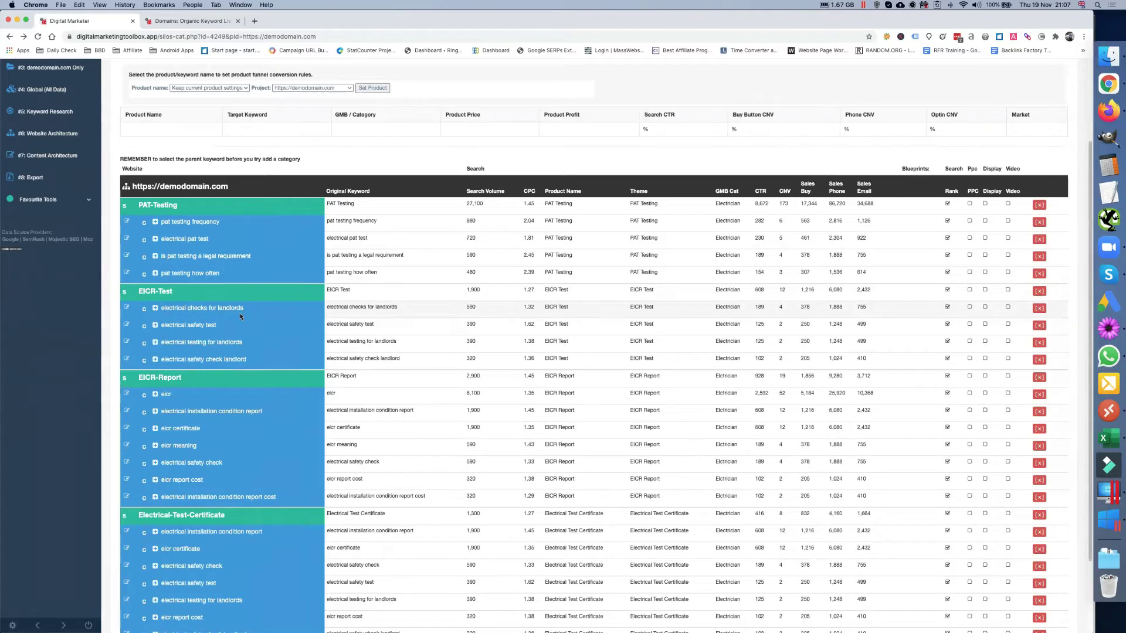
{"action": "left_click", "coordinate": [163, 379]}
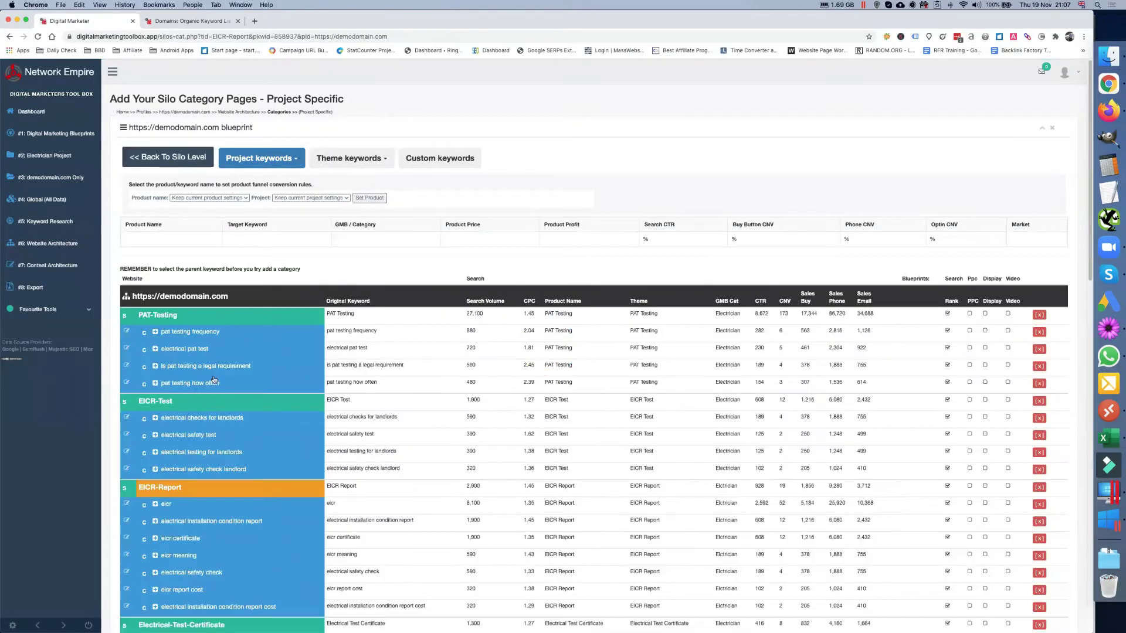
{"action": "scroll", "coordinate": [337, 365], "scroll_direction": "down", "scroll_amount": 1}
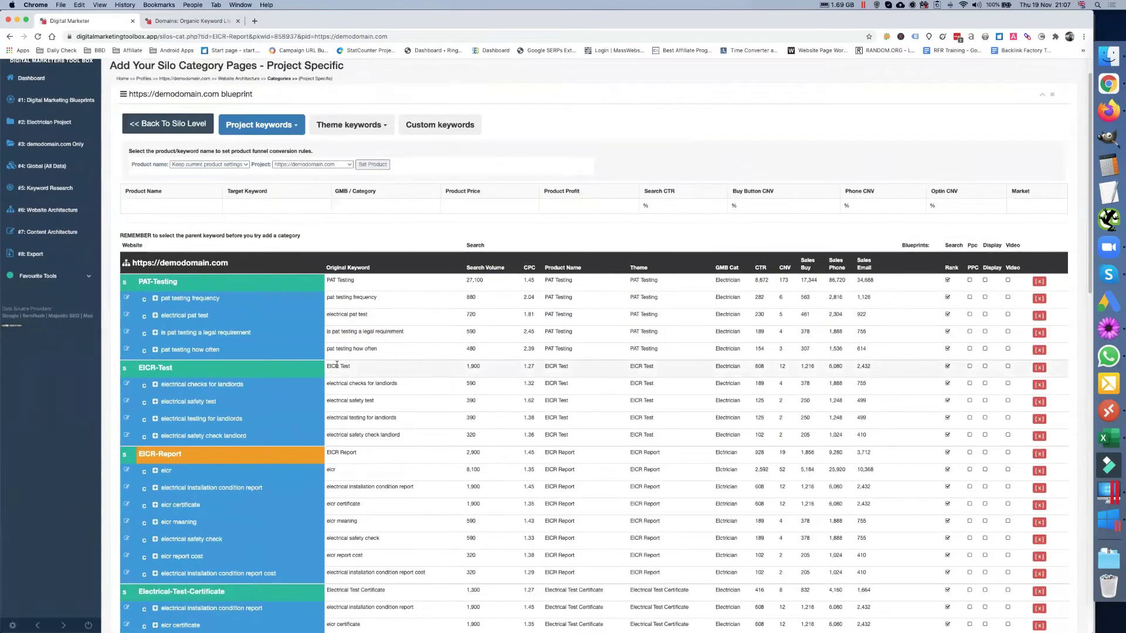
{"action": "scroll", "coordinate": [337, 365], "scroll_direction": "down", "scroll_amount": 1}
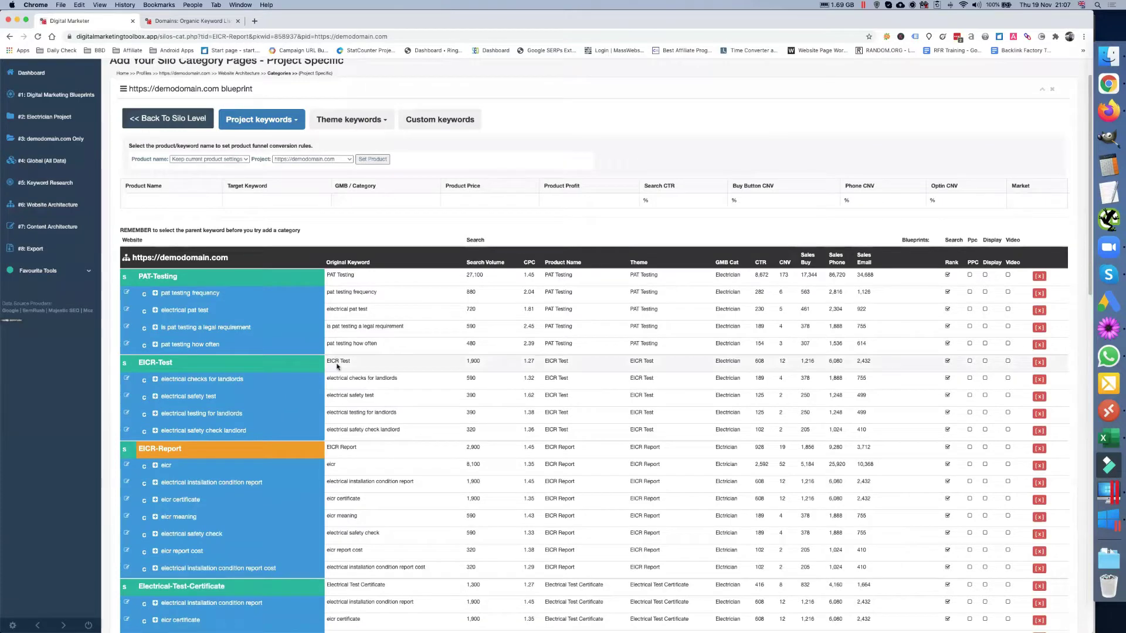
{"action": "scroll", "coordinate": [337, 365], "scroll_direction": "down", "scroll_amount": 5}
{"action": "scroll", "coordinate": [337, 368], "scroll_direction": "down", "scroll_amount": 4}
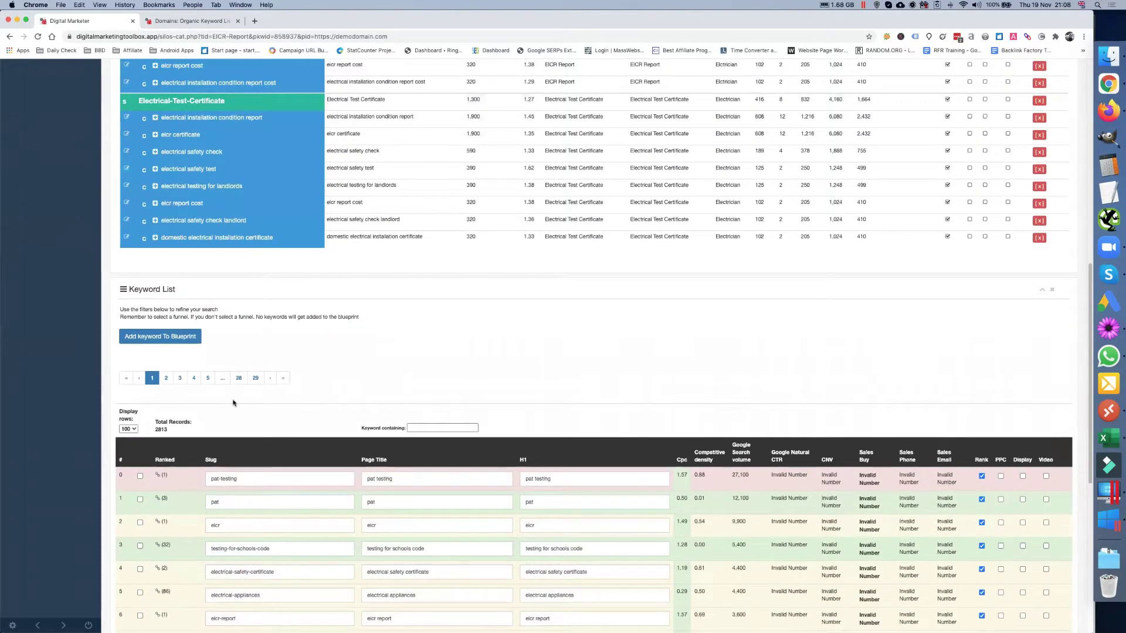
{"action": "left_click", "coordinate": [422, 427]}
{"action": "type", "text": "land"}
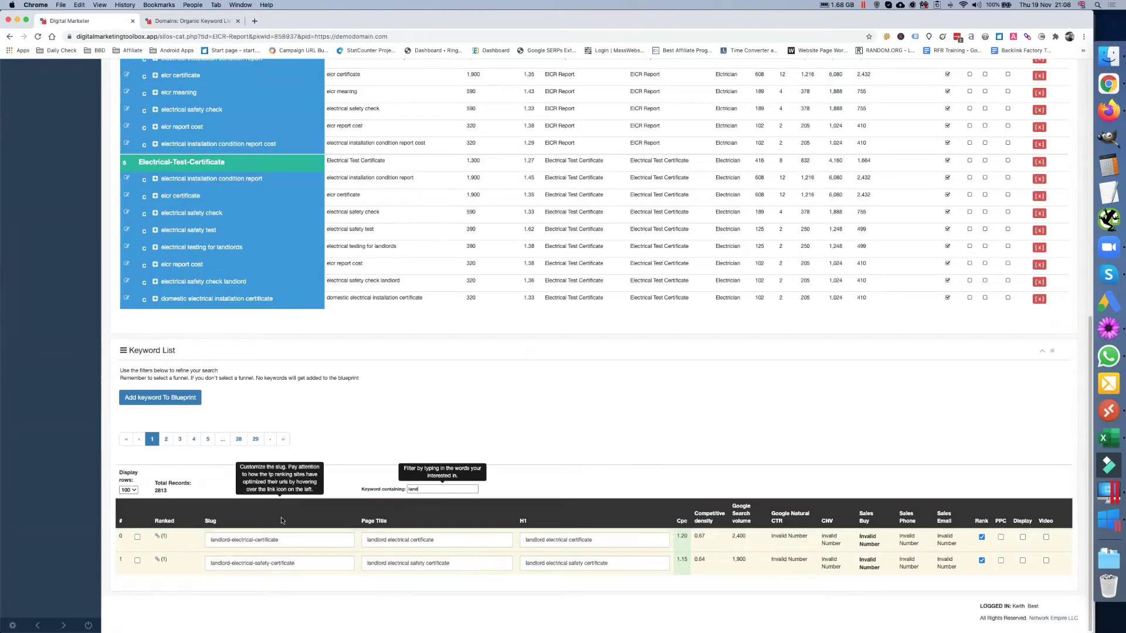
Display 200 rows in the filtered keyword list and compare the landlord keywords with the existing silo categories.
{"action": "scroll", "coordinate": [282, 520], "scroll_direction": "up", "scroll_amount": 1}
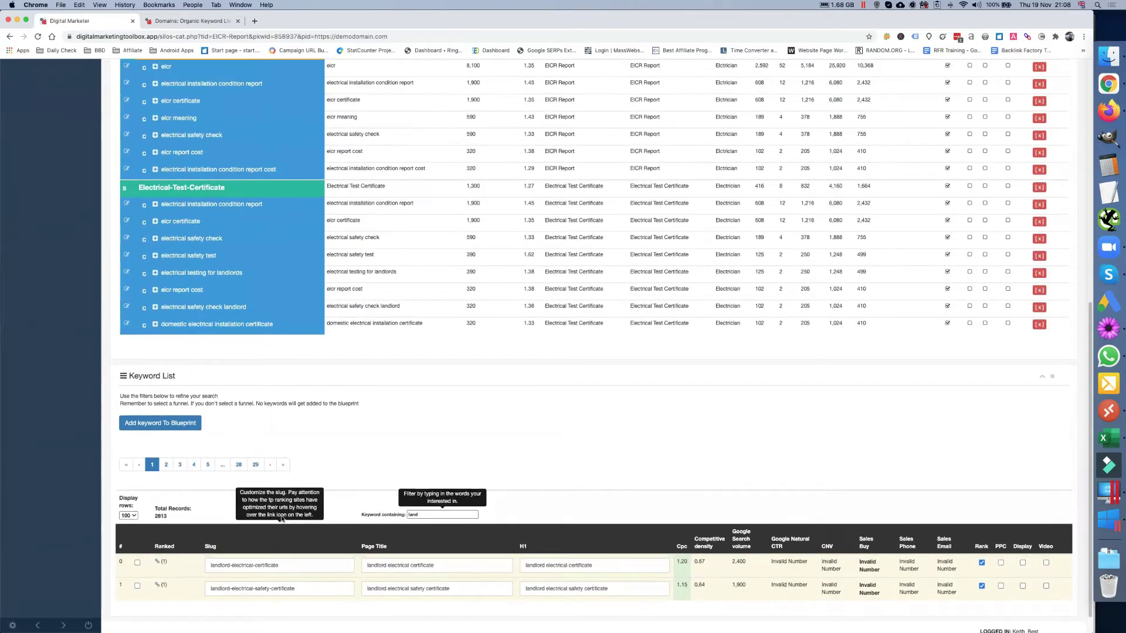
{"action": "scroll", "coordinate": [282, 519], "scroll_direction": "down", "scroll_amount": 1}
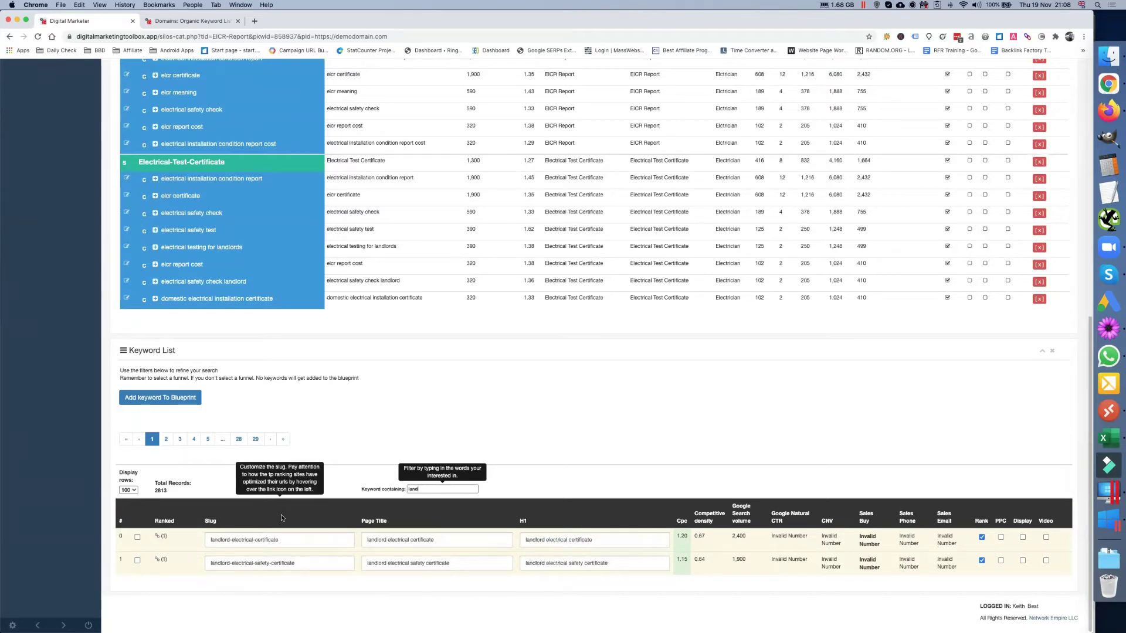
{"action": "scroll", "coordinate": [281, 515], "scroll_direction": "up", "scroll_amount": 1}
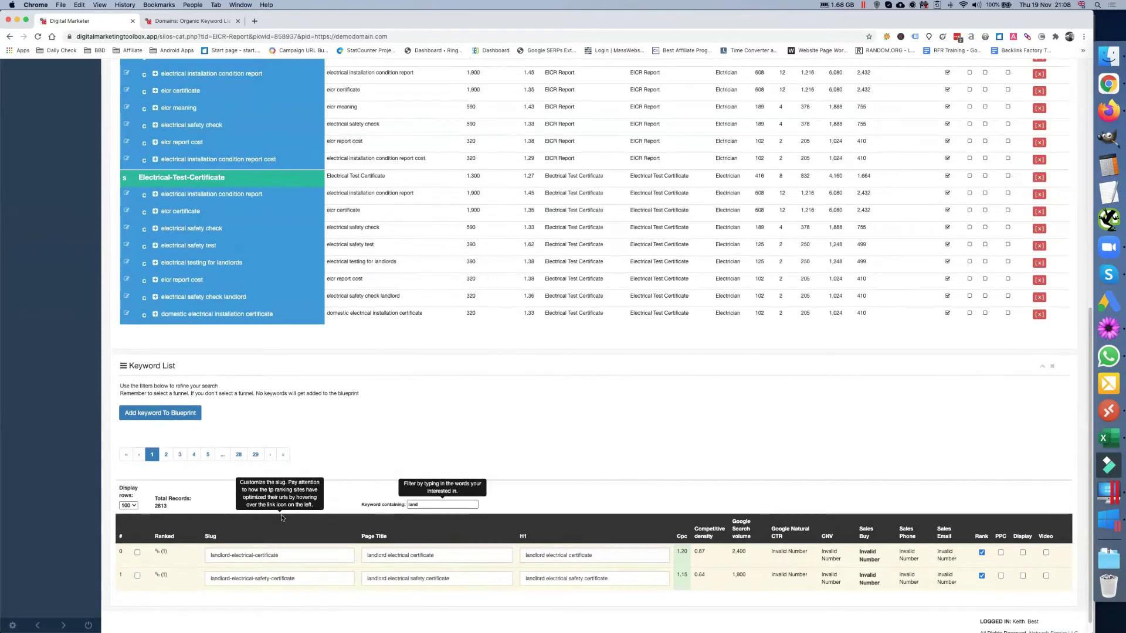
{"action": "scroll", "coordinate": [278, 379], "scroll_direction": "up", "scroll_amount": 5}
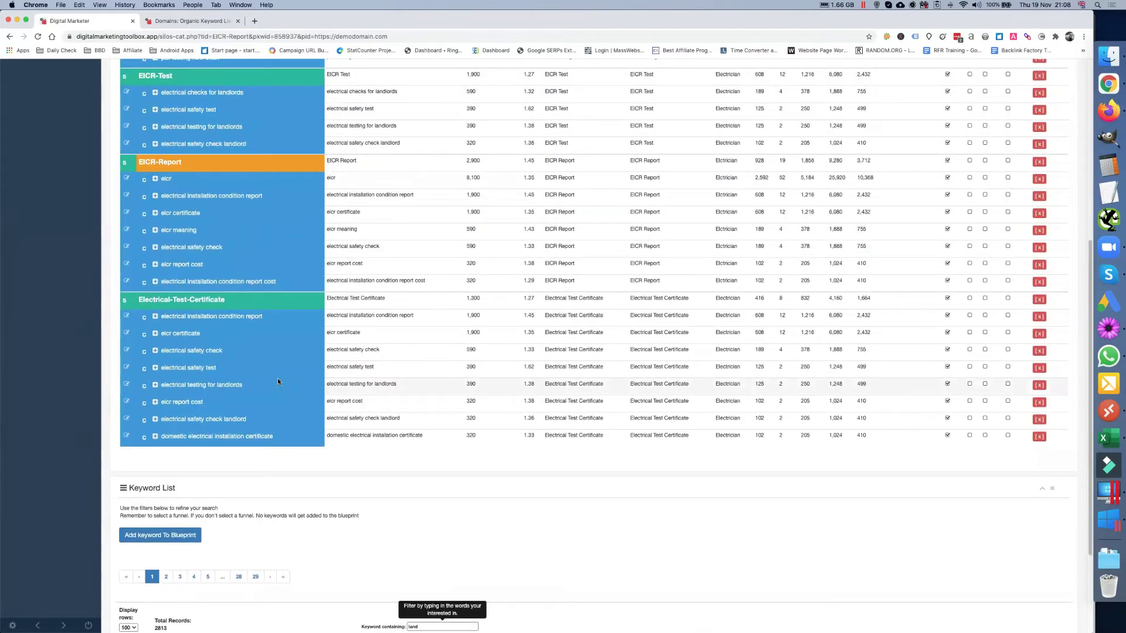
{"action": "scroll", "coordinate": [278, 381], "scroll_direction": "down", "scroll_amount": 6}
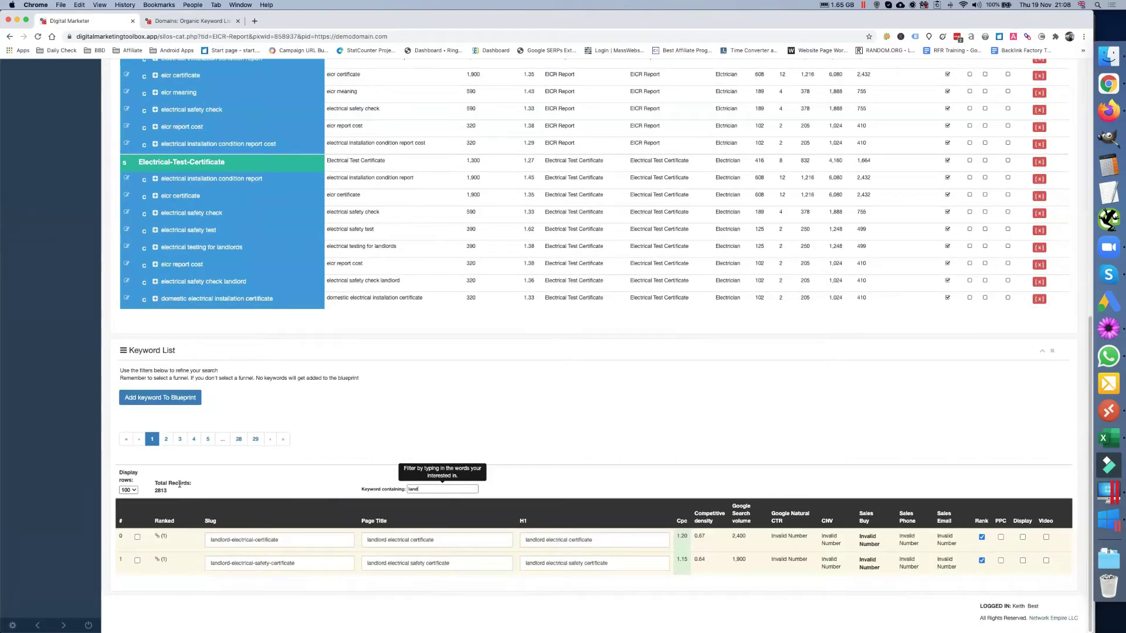
{"action": "left_click", "coordinate": [130, 490]}
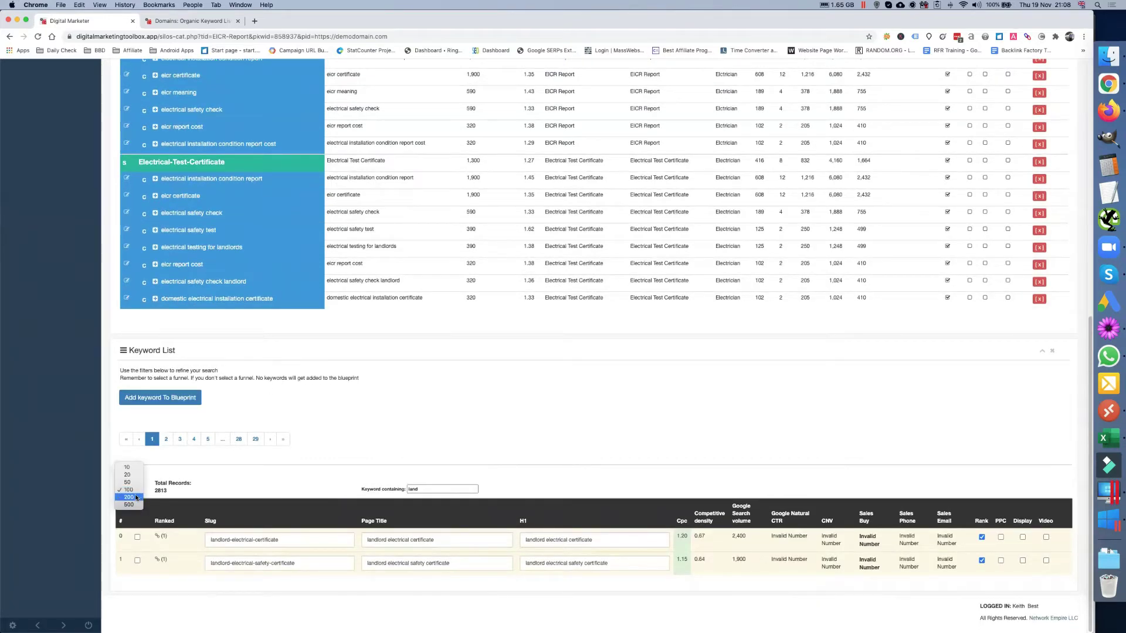
{"action": "left_click", "coordinate": [136, 498]}
{"action": "scroll", "coordinate": [305, 478], "scroll_direction": "down", "scroll_amount": 2}
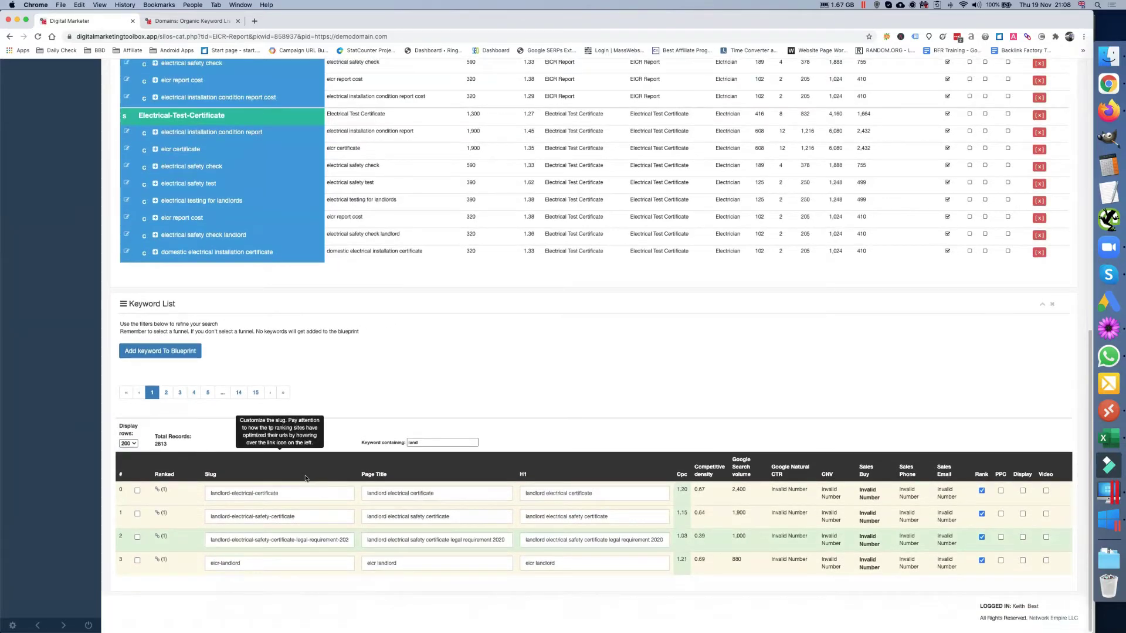
{"action": "scroll", "coordinate": [305, 478], "scroll_direction": "up", "scroll_amount": 5}
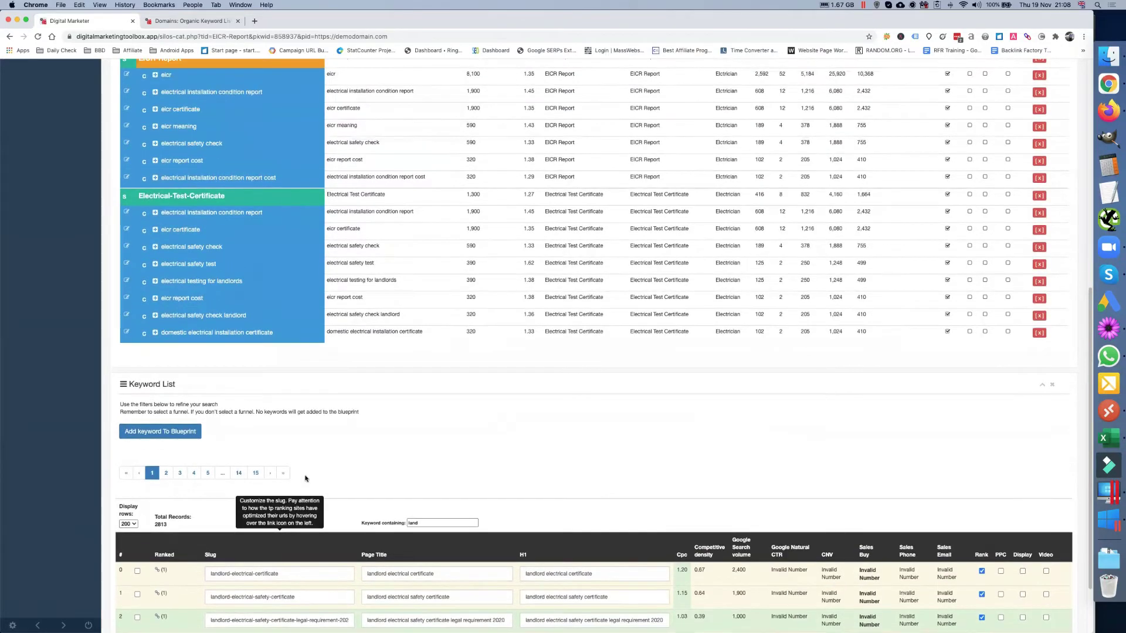
{"action": "scroll", "coordinate": [305, 478], "scroll_direction": "up", "scroll_amount": 2}
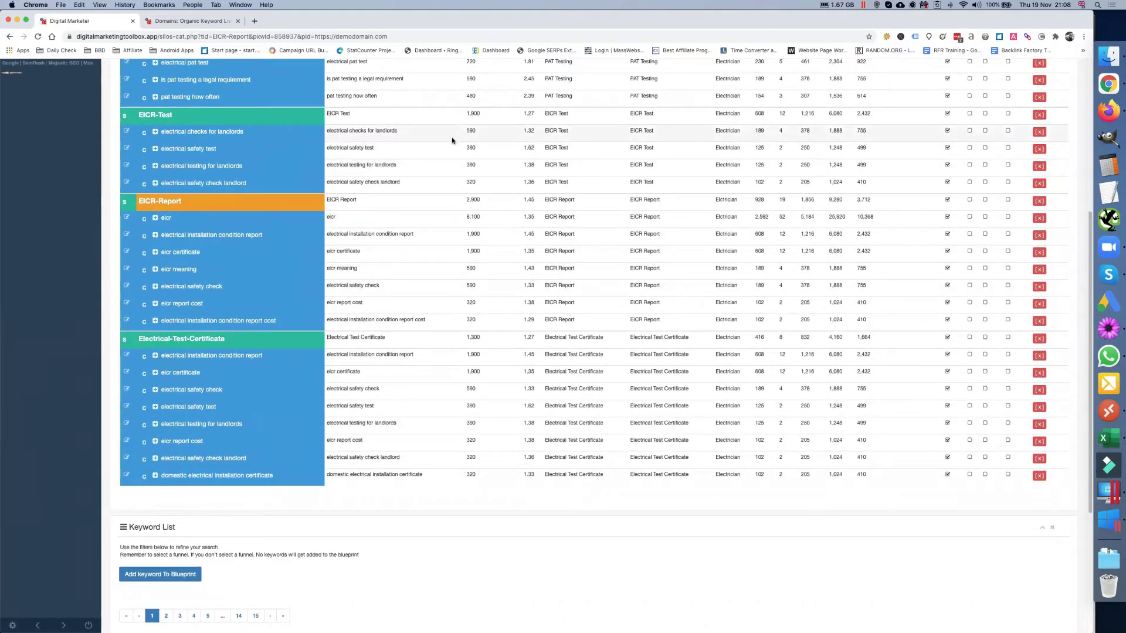
{"action": "scroll", "coordinate": [380, 298], "scroll_direction": "down", "scroll_amount": 2}
{"action": "scroll", "coordinate": [380, 298], "scroll_direction": "down", "scroll_amount": 4}
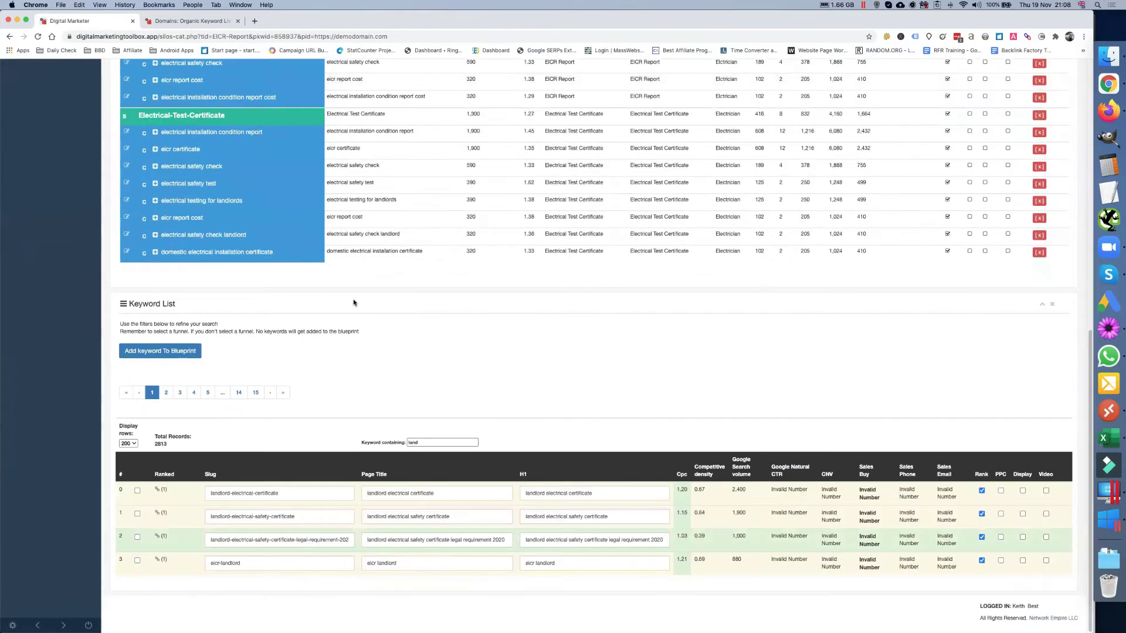
Select the electrical-checks-for-landlords and electrical-testing-for-landlords keywords on page 2 of the filtered list, checking them against the existing silo categories.
{"action": "left_click", "coordinate": [168, 395]}
{"action": "scroll", "coordinate": [167, 404], "scroll_direction": "down", "scroll_amount": 3}
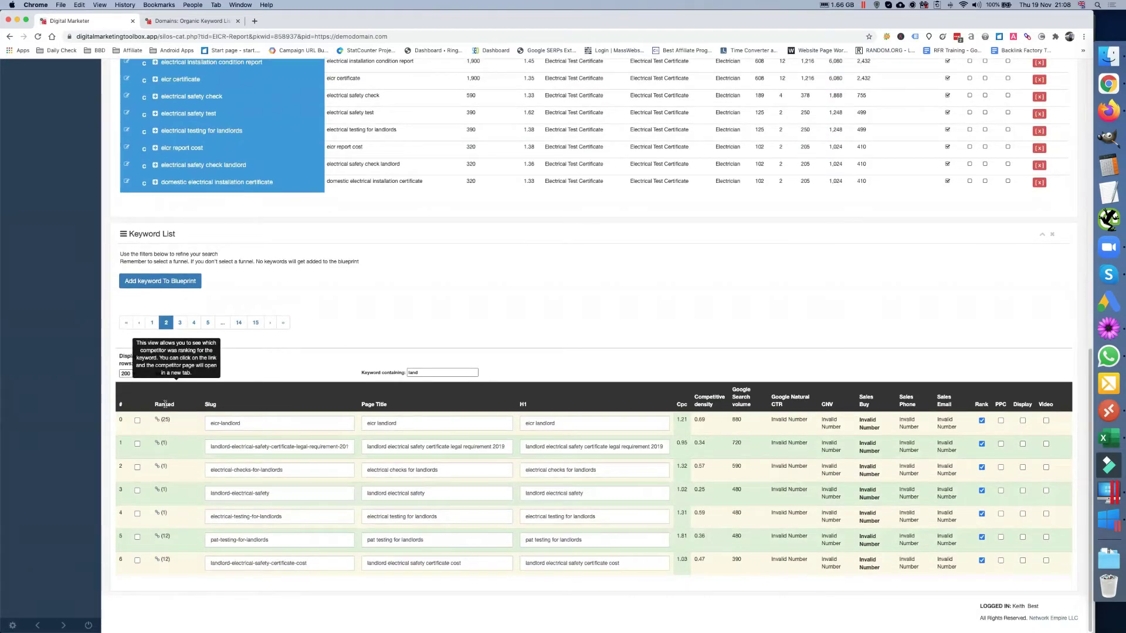
{"action": "left_click", "coordinate": [138, 468]}
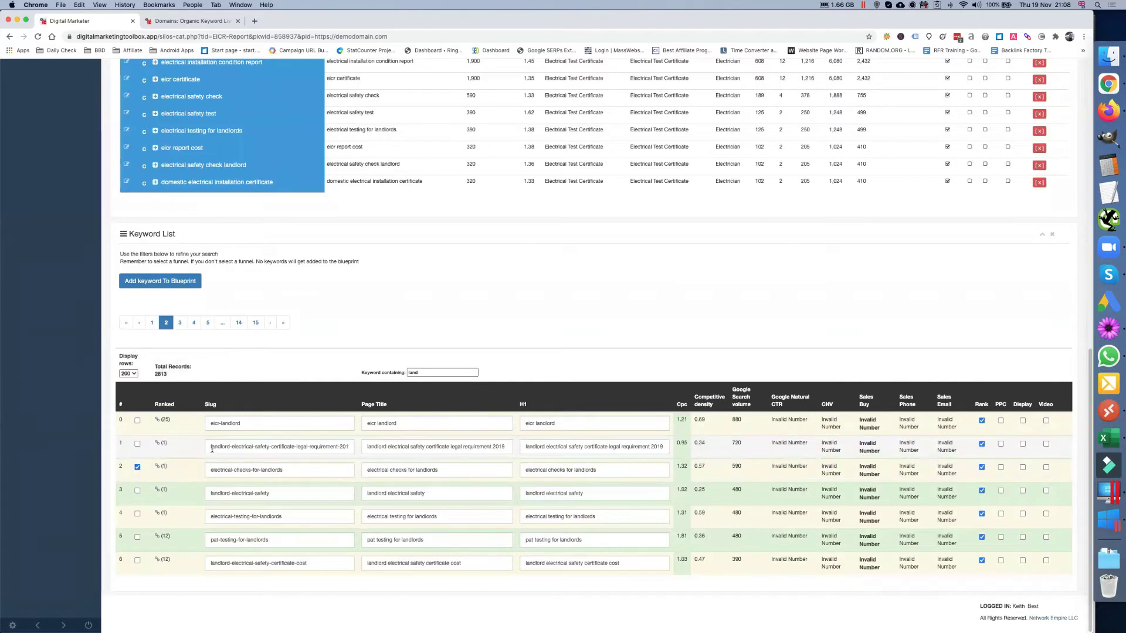
{"action": "scroll", "coordinate": [212, 449], "scroll_direction": "up", "scroll_amount": 5}
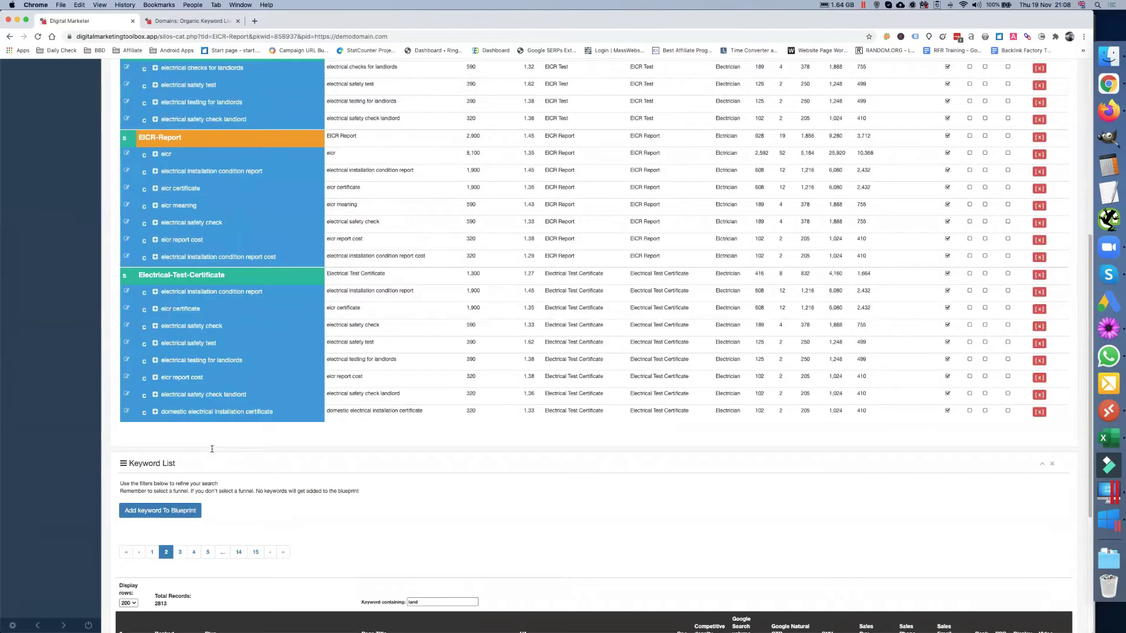
{"action": "scroll", "coordinate": [212, 449], "scroll_direction": "up", "scroll_amount": 1}
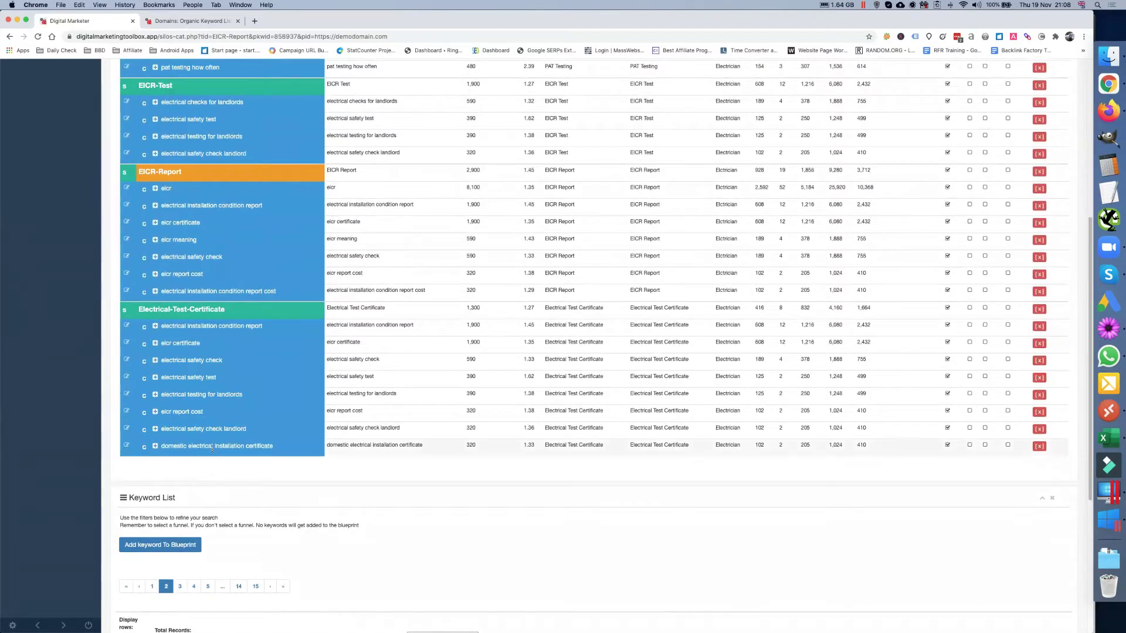
{"action": "scroll", "coordinate": [213, 449], "scroll_direction": "down", "scroll_amount": 1}
{"action": "scroll", "coordinate": [212, 451], "scroll_direction": "down", "scroll_amount": 6}
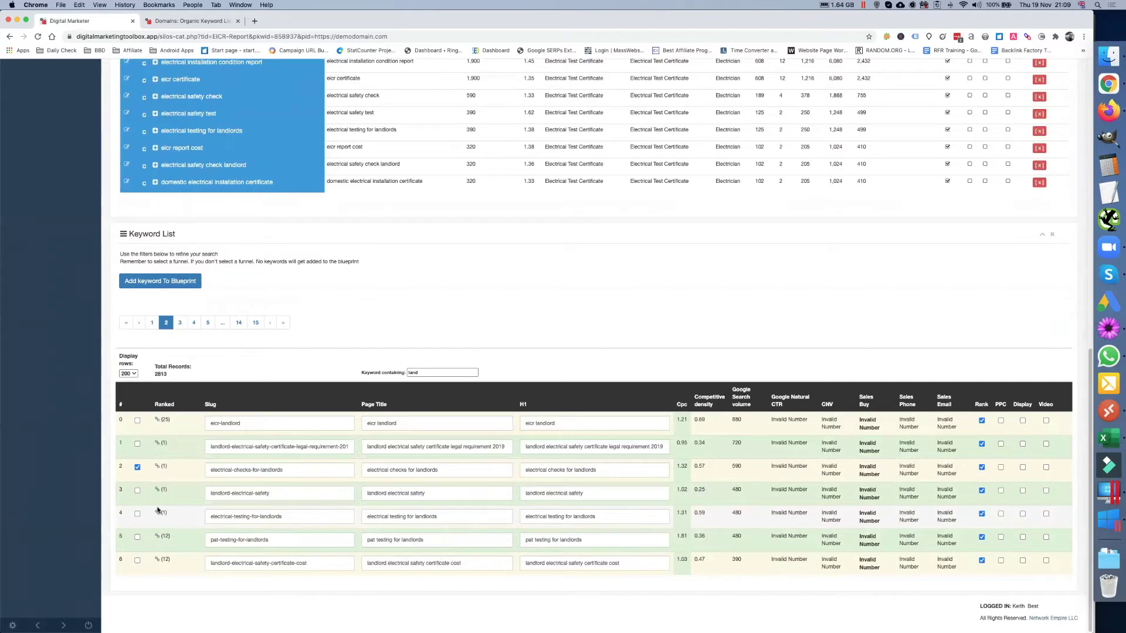
{"action": "scroll", "coordinate": [157, 510], "scroll_direction": "up", "scroll_amount": 5}
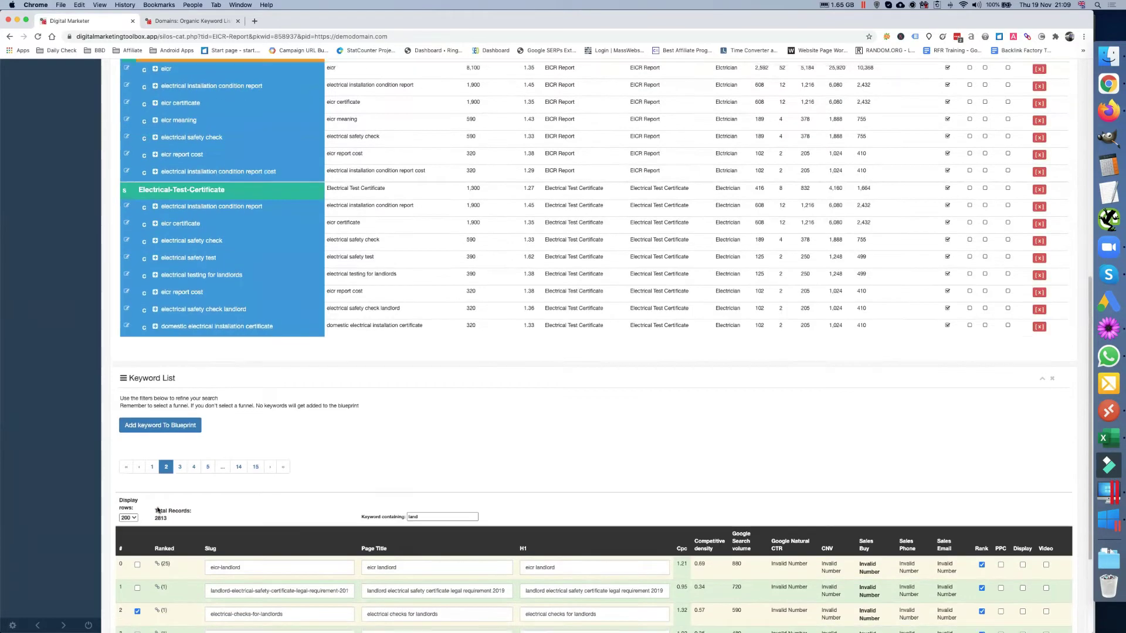
{"action": "scroll", "coordinate": [157, 510], "scroll_direction": "down", "scroll_amount": 5}
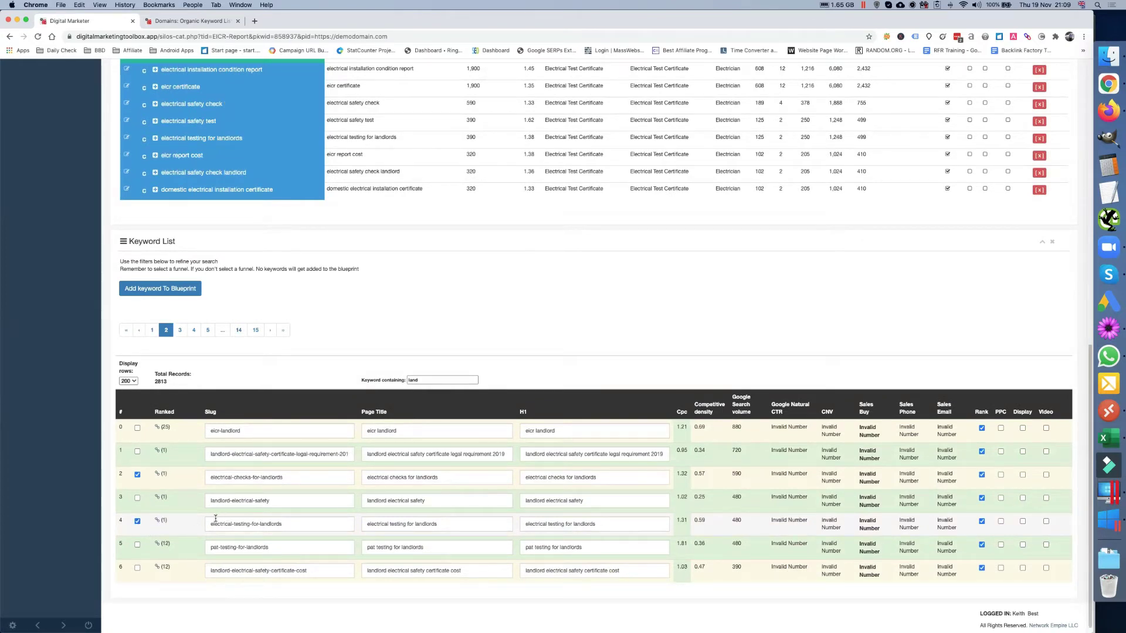
{"action": "scroll", "coordinate": [216, 518], "scroll_direction": "up", "scroll_amount": 6}
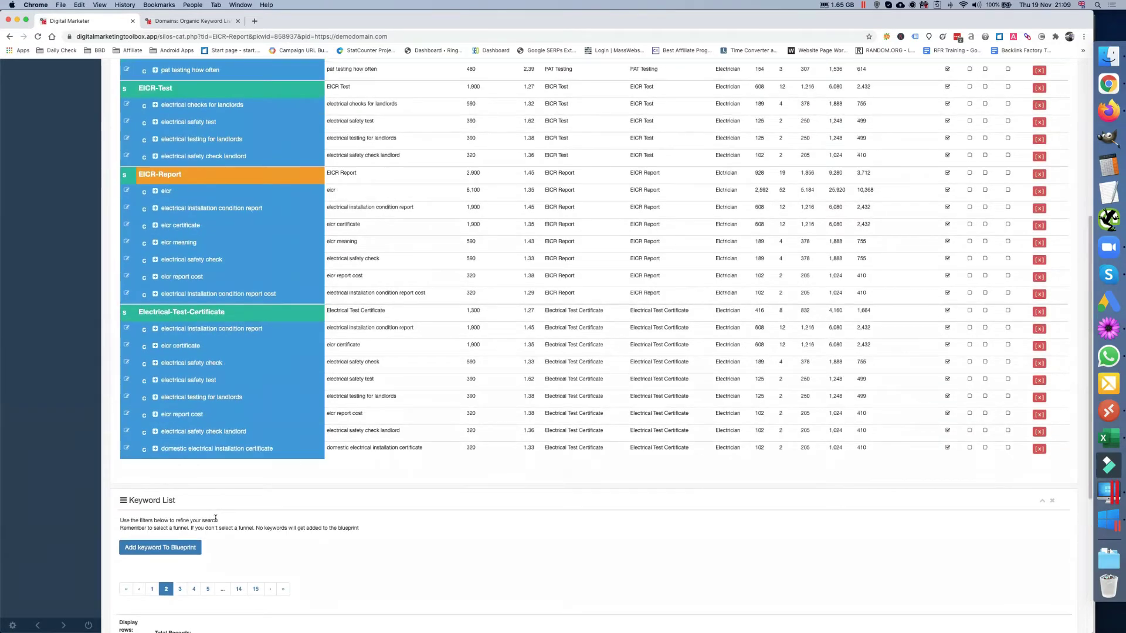
{"action": "scroll", "coordinate": [215, 519], "scroll_direction": "down", "scroll_amount": 6}
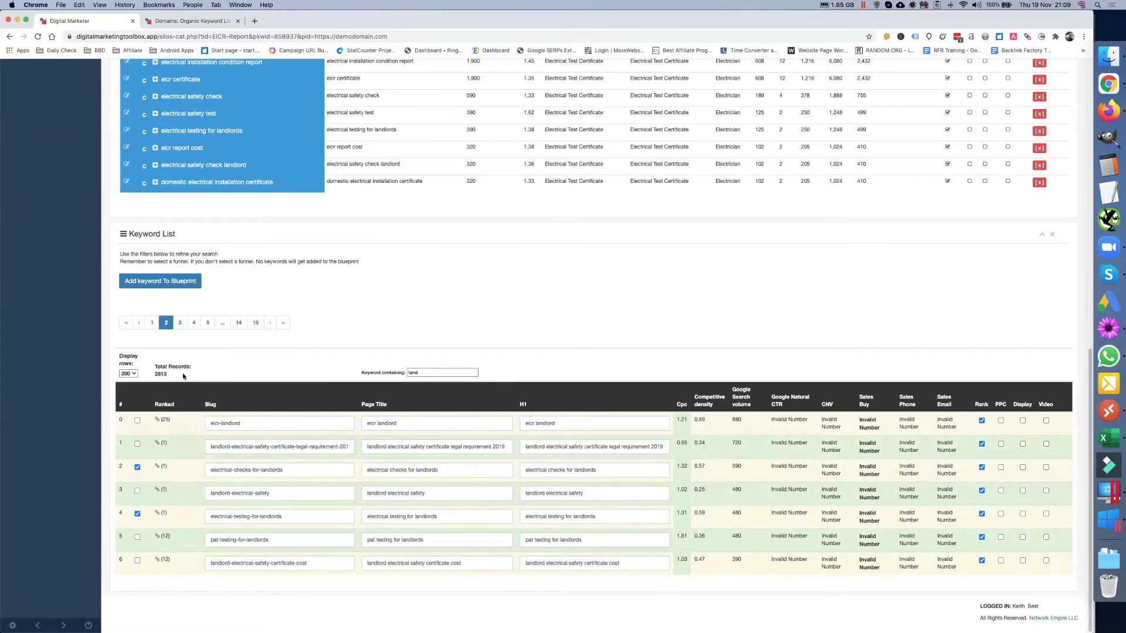
Try to add the two selected landlord keywords to the blueprint under the EICR-Report silo.
{"action": "left_click", "coordinate": [166, 281]}
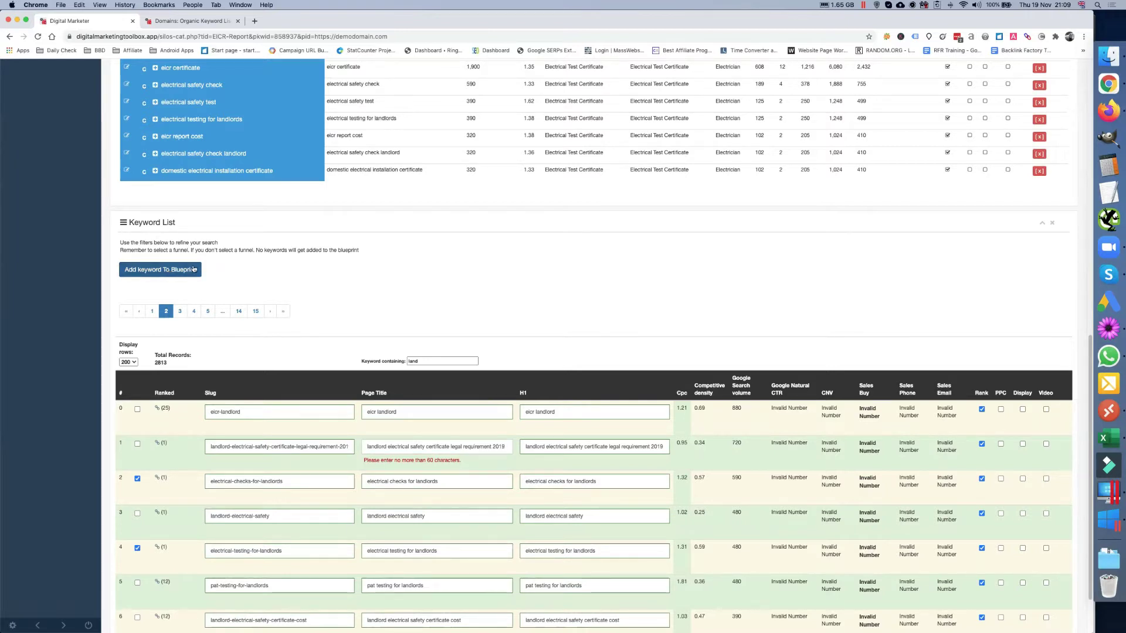
{"action": "scroll", "coordinate": [301, 303], "scroll_direction": "down", "scroll_amount": 3}
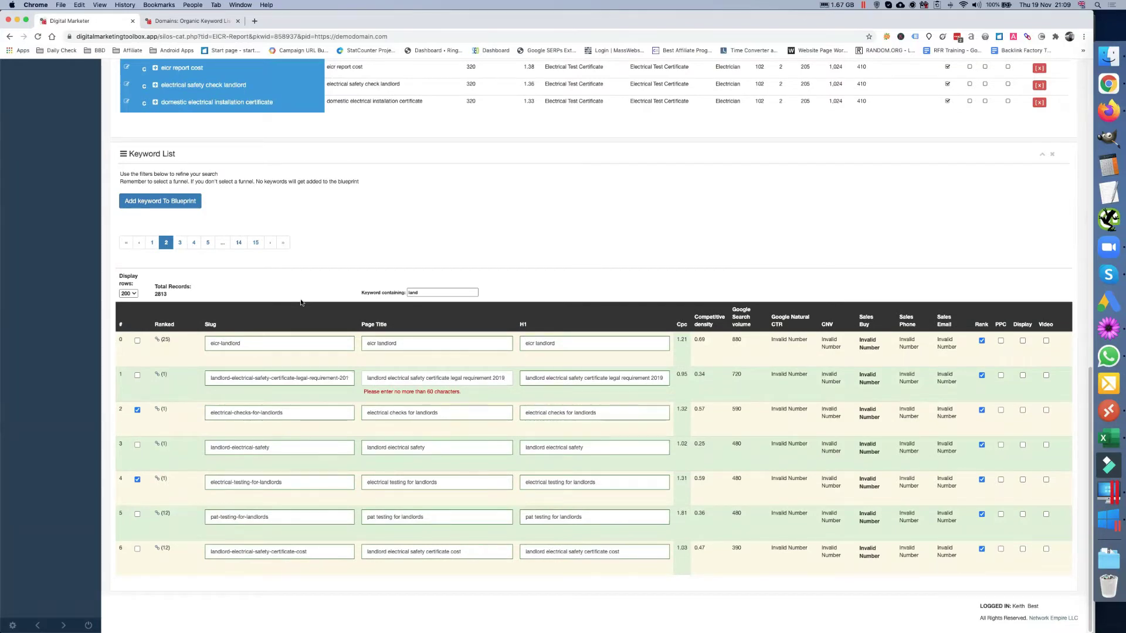
{"action": "scroll", "coordinate": [301, 302], "scroll_direction": "up", "scroll_amount": 5}
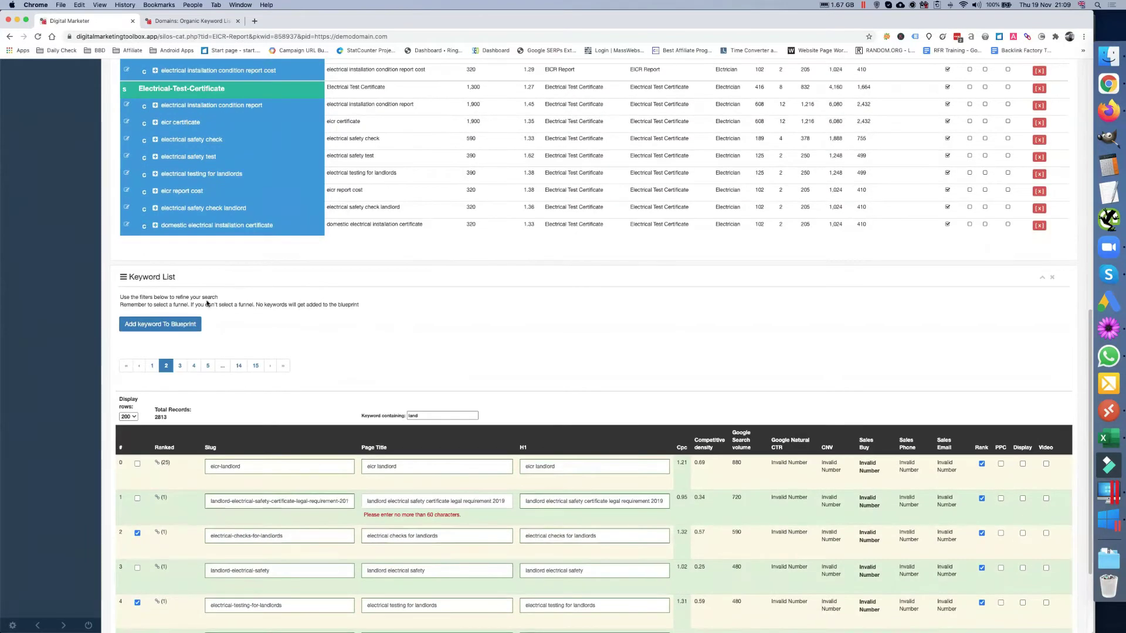
{"action": "scroll", "coordinate": [206, 303], "scroll_direction": "up", "scroll_amount": 10}
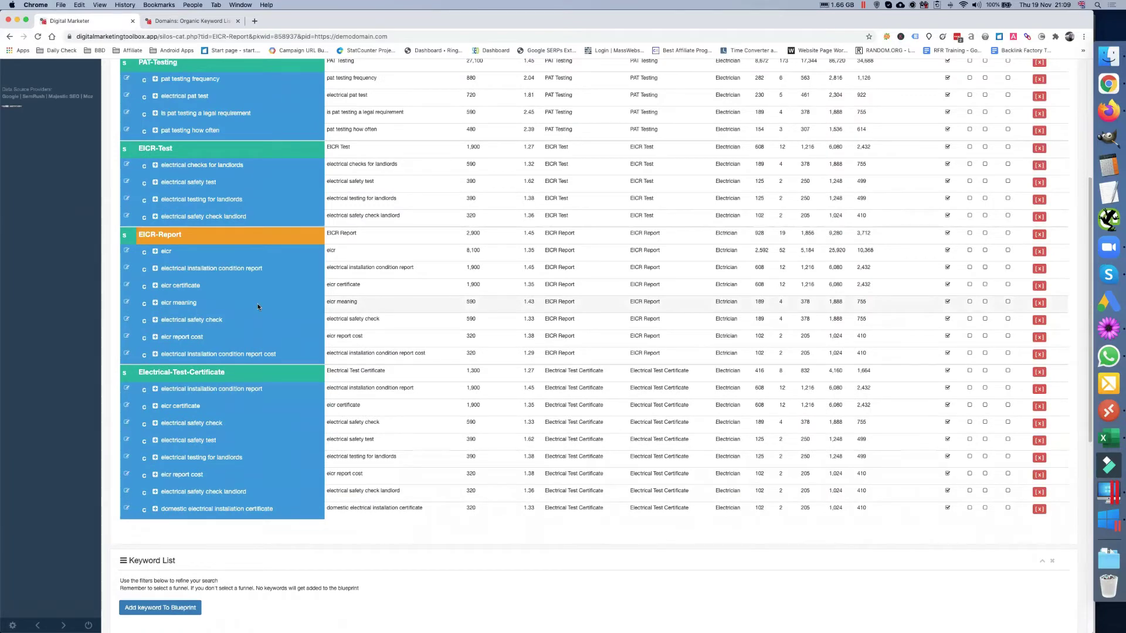
{"action": "scroll", "coordinate": [258, 306], "scroll_direction": "down", "scroll_amount": 6}
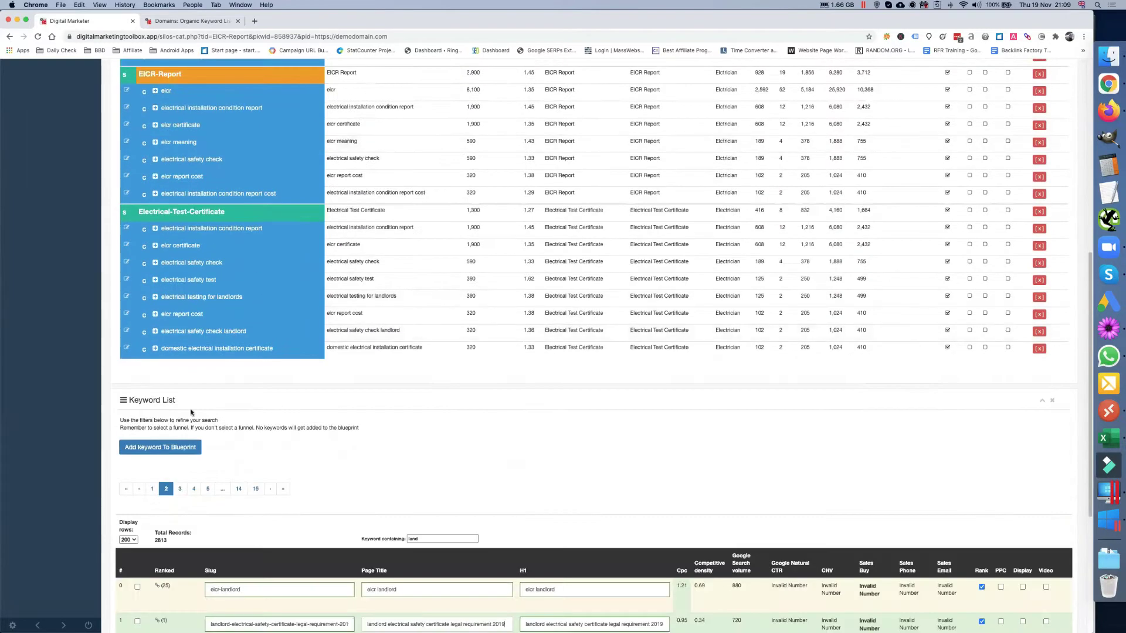
{"action": "left_click", "coordinate": [168, 449]}
Reload the silo category page and show 500 rows in its keyword list, filtered by "land".
{"action": "left_click", "coordinate": [38, 37]}
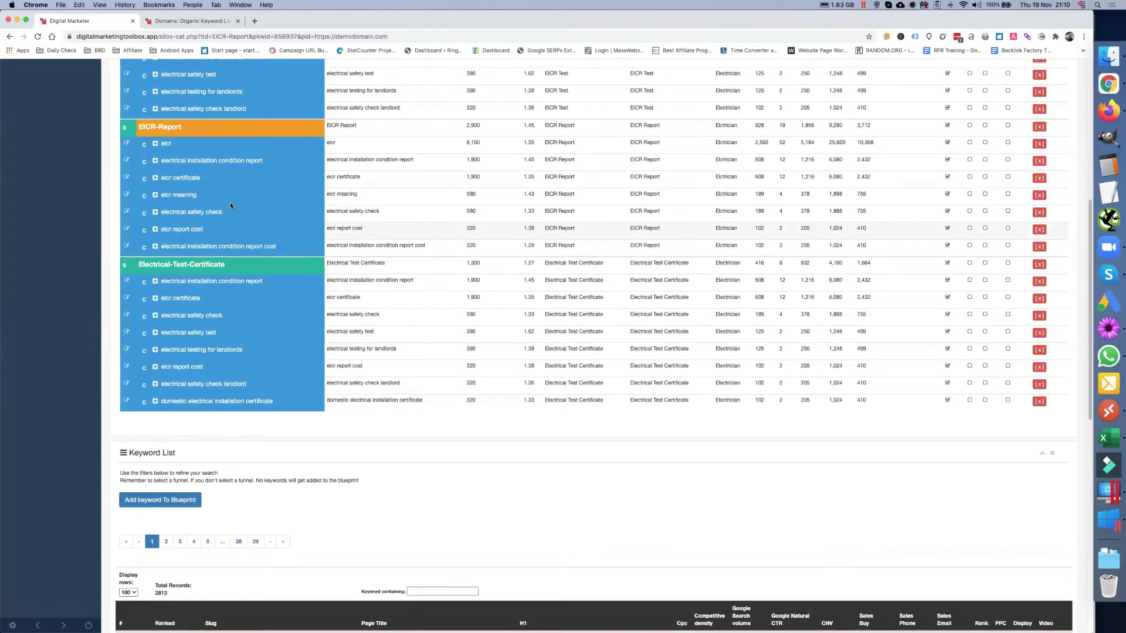
{"action": "scroll", "coordinate": [230, 202], "scroll_direction": "down", "scroll_amount": 15}
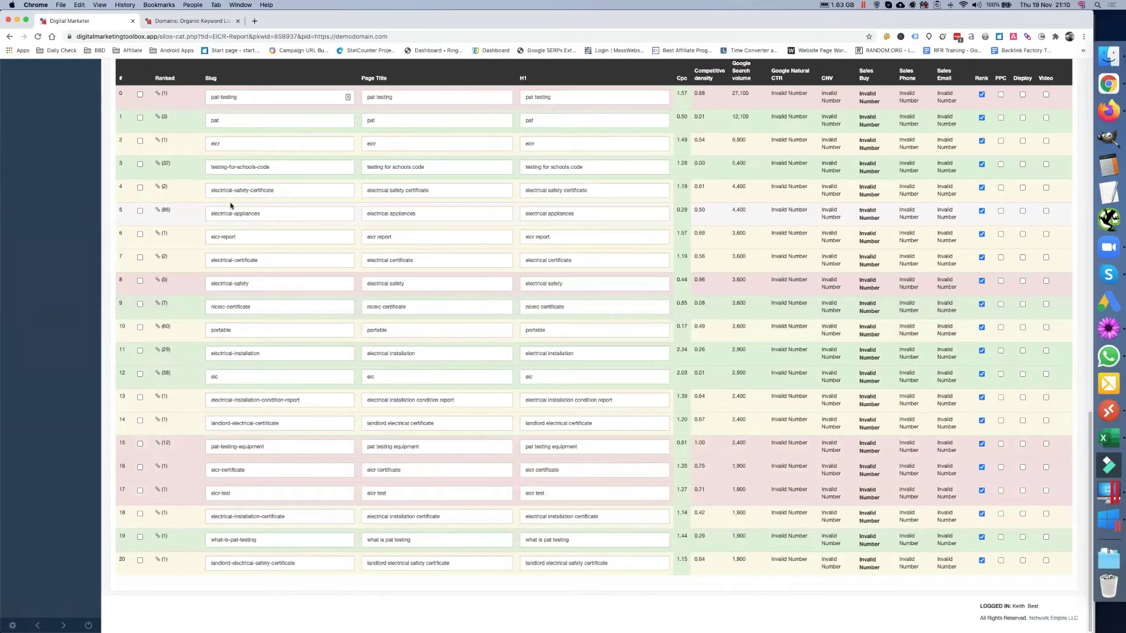
{"action": "scroll", "coordinate": [230, 206], "scroll_direction": "up", "scroll_amount": 5}
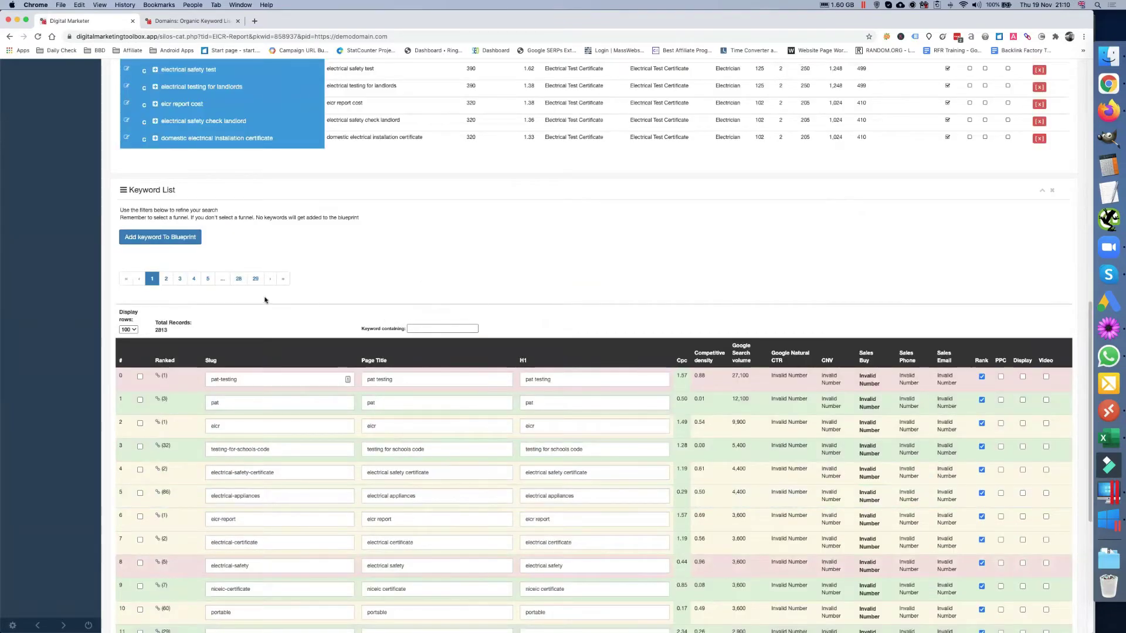
{"action": "left_click", "coordinate": [128, 330]}
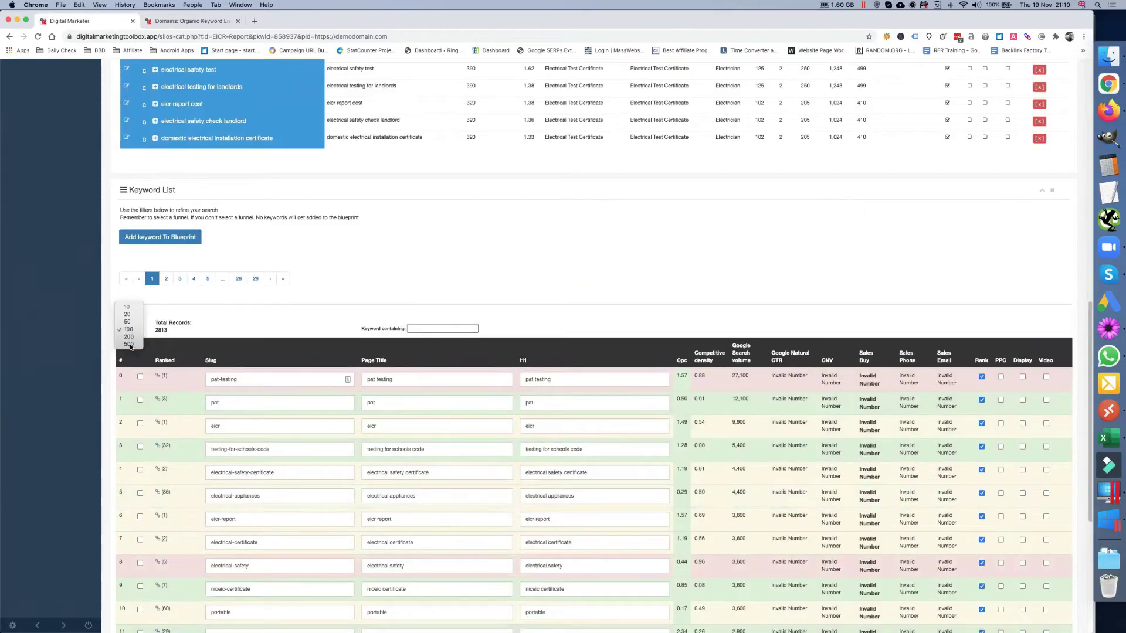
{"action": "left_click", "coordinate": [129, 344]}
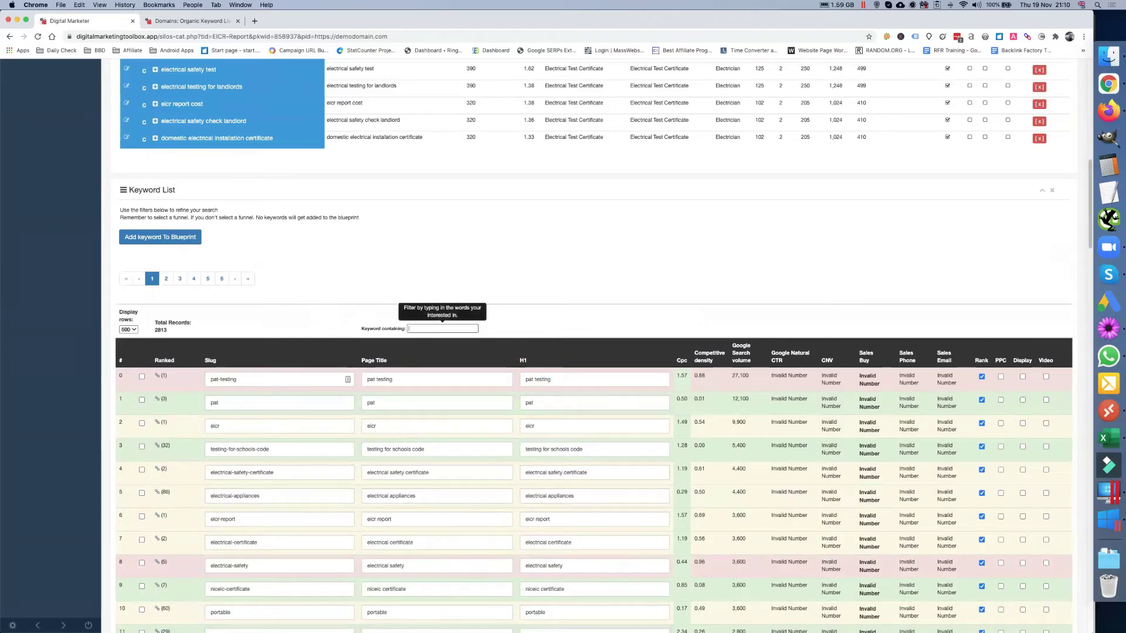
{"action": "type", "text": "land"}
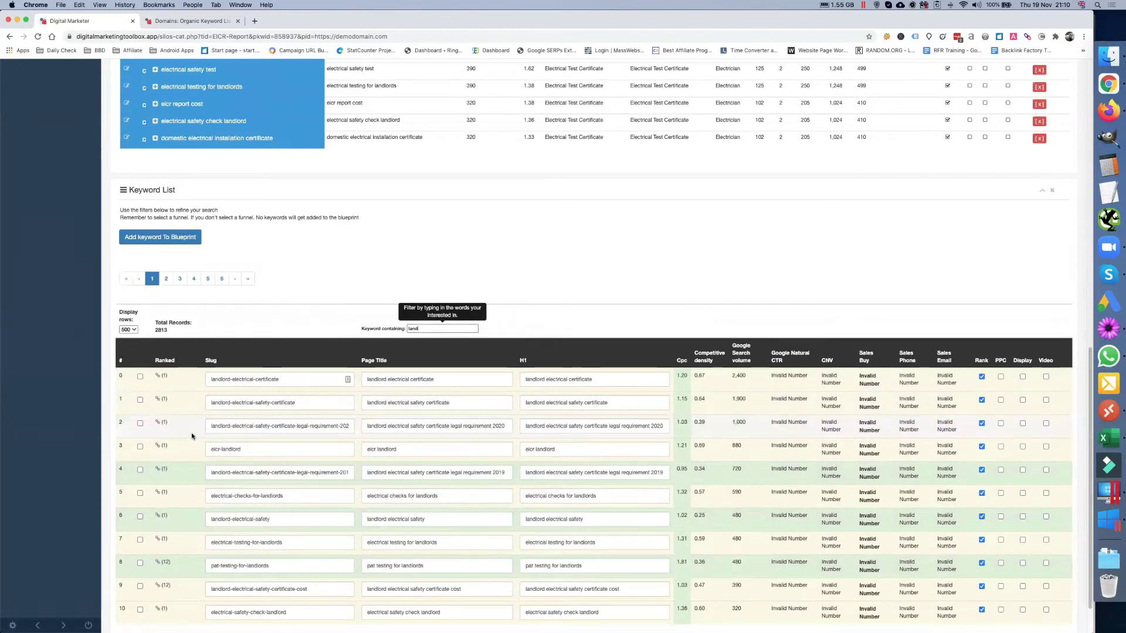
{"action": "scroll", "coordinate": [191, 437], "scroll_direction": "down", "scroll_amount": 1}
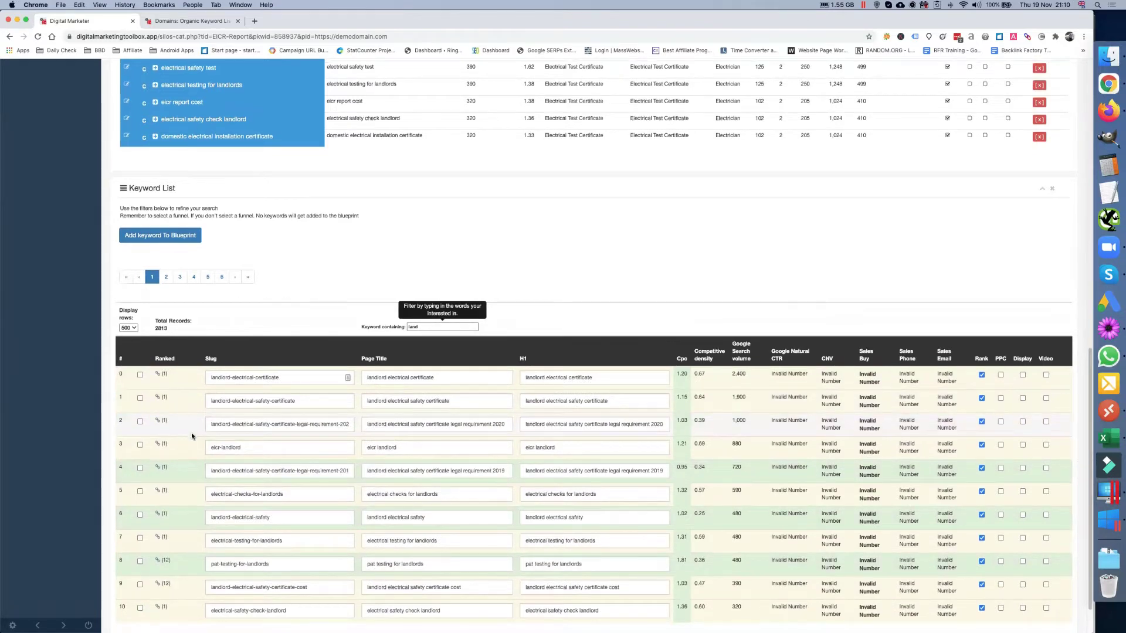
Select the electrical-checks-for-landlords and electrical-safety-check-landlord keywords and try adding them to the blueprint.
{"action": "left_click", "coordinate": [140, 492]}
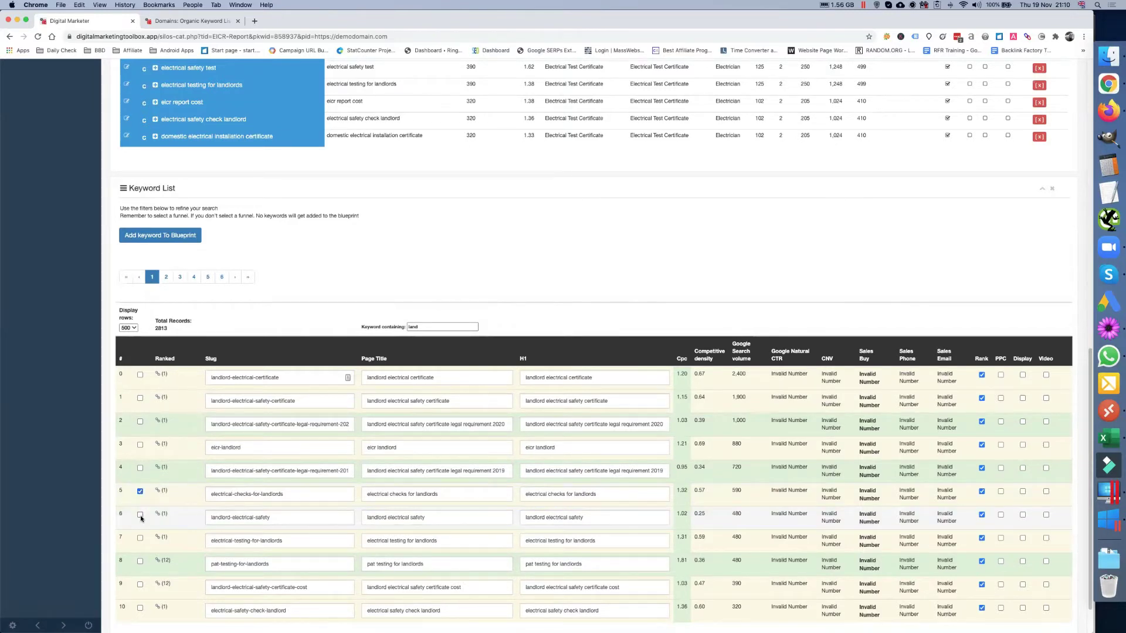
{"action": "scroll", "coordinate": [141, 519], "scroll_direction": "down", "scroll_amount": 2}
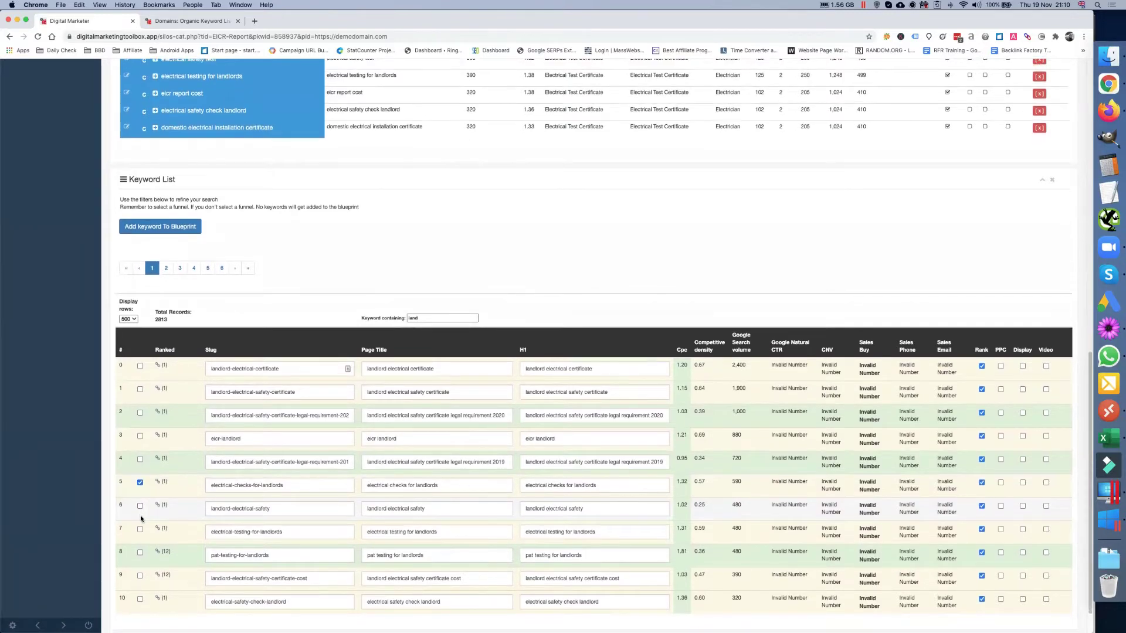
{"action": "scroll", "coordinate": [141, 519], "scroll_direction": "down", "scroll_amount": 1}
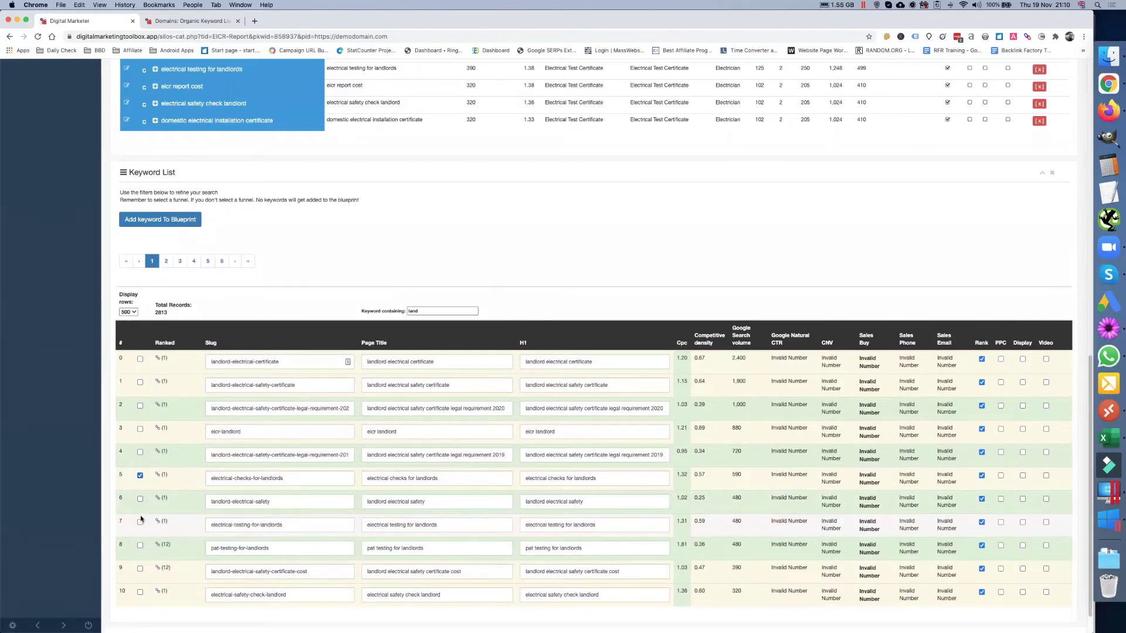
{"action": "scroll", "coordinate": [141, 518], "scroll_direction": "down", "scroll_amount": 1}
{"action": "scroll", "coordinate": [141, 519], "scroll_direction": "down", "scroll_amount": 2}
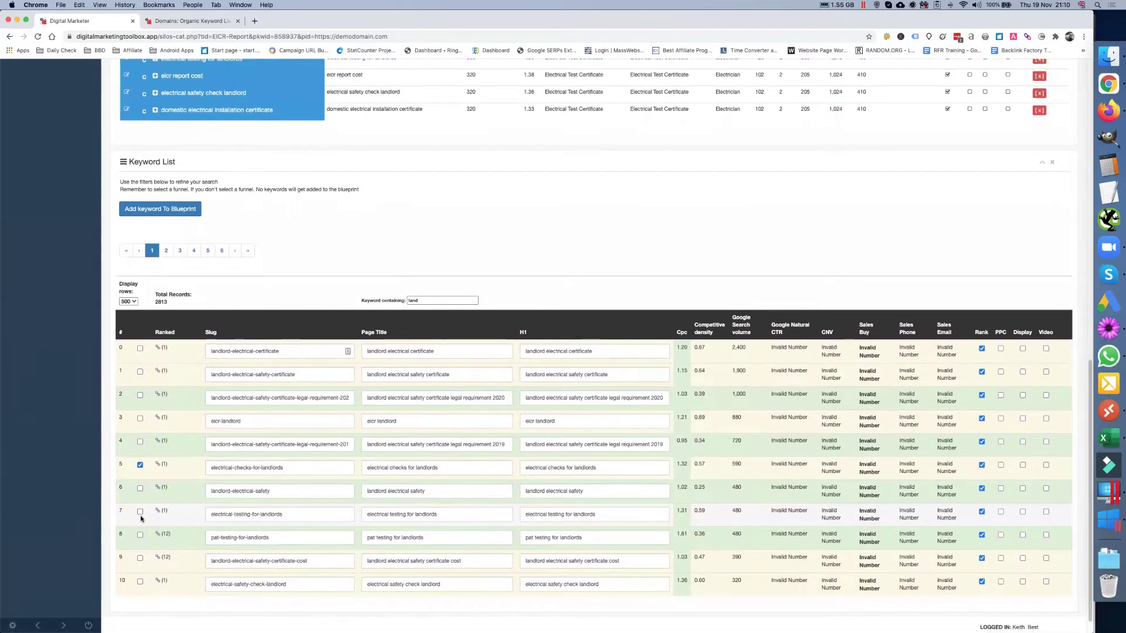
{"action": "scroll", "coordinate": [141, 518], "scroll_direction": "down", "scroll_amount": 2}
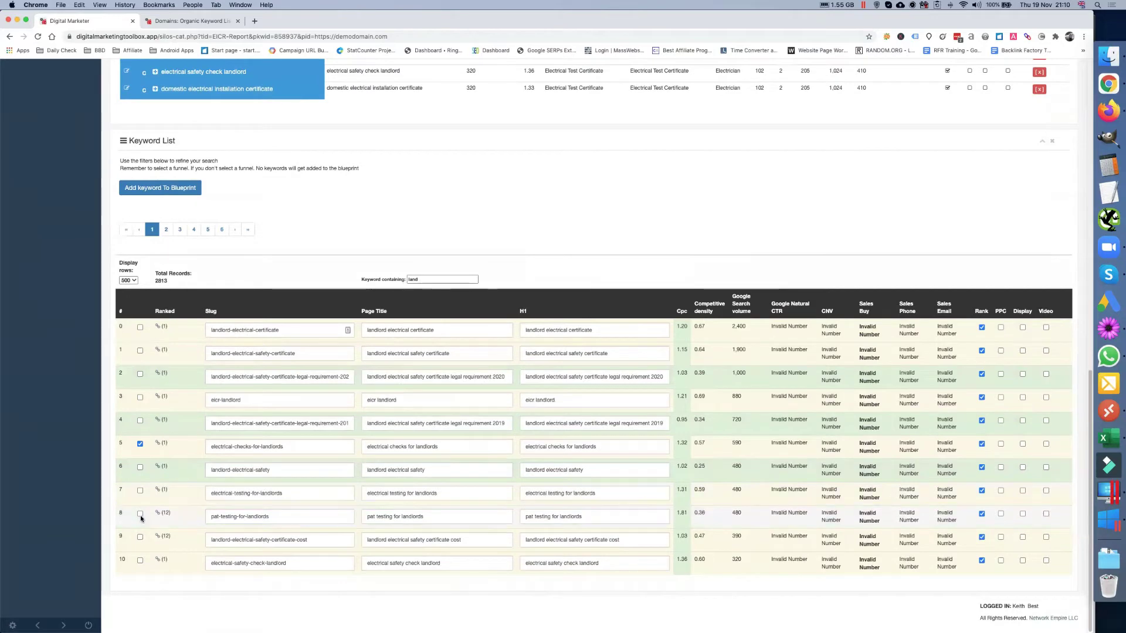
{"action": "left_click", "coordinate": [140, 560]}
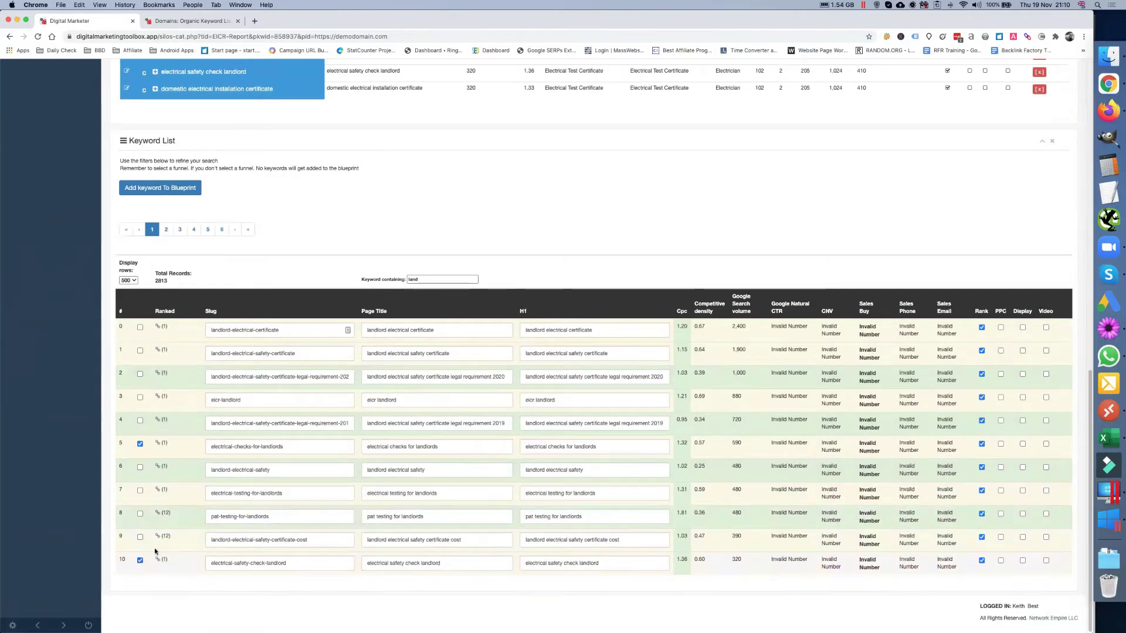
{"action": "scroll", "coordinate": [164, 528], "scroll_direction": "up", "scroll_amount": 5}
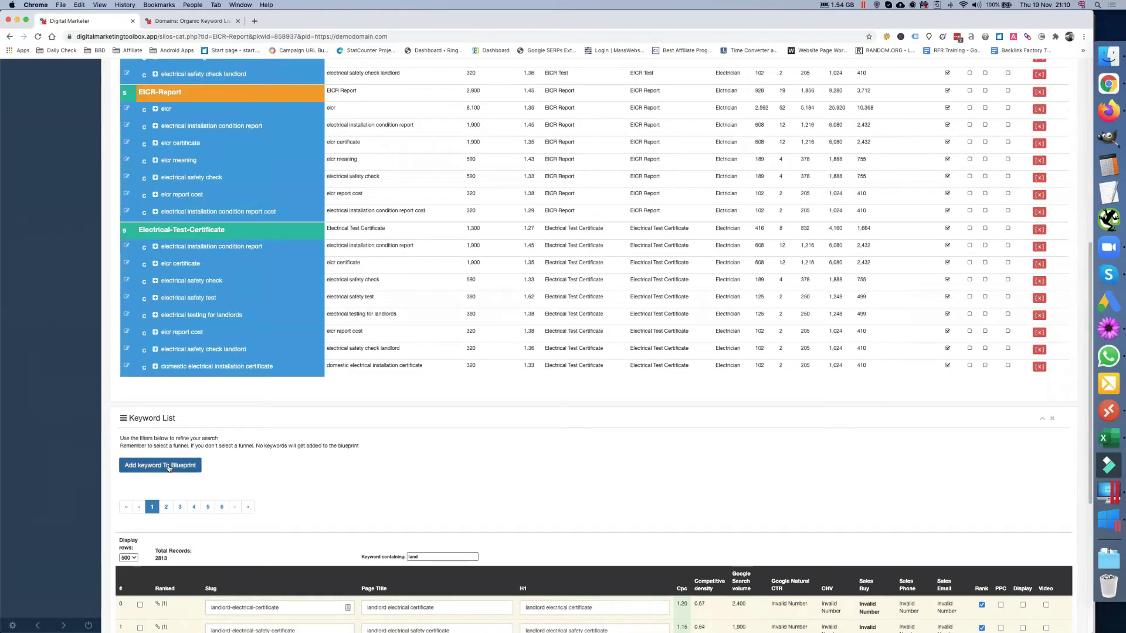
{"action": "left_click", "coordinate": [169, 467]}
Shorten the 2020 legal-requirement keyword's page title to "landlord electrical safety certificate lega" and the 2019 one's to "landlord electrical safety certificate".
{"action": "scroll", "coordinate": [169, 467], "scroll_direction": "down", "scroll_amount": 6}
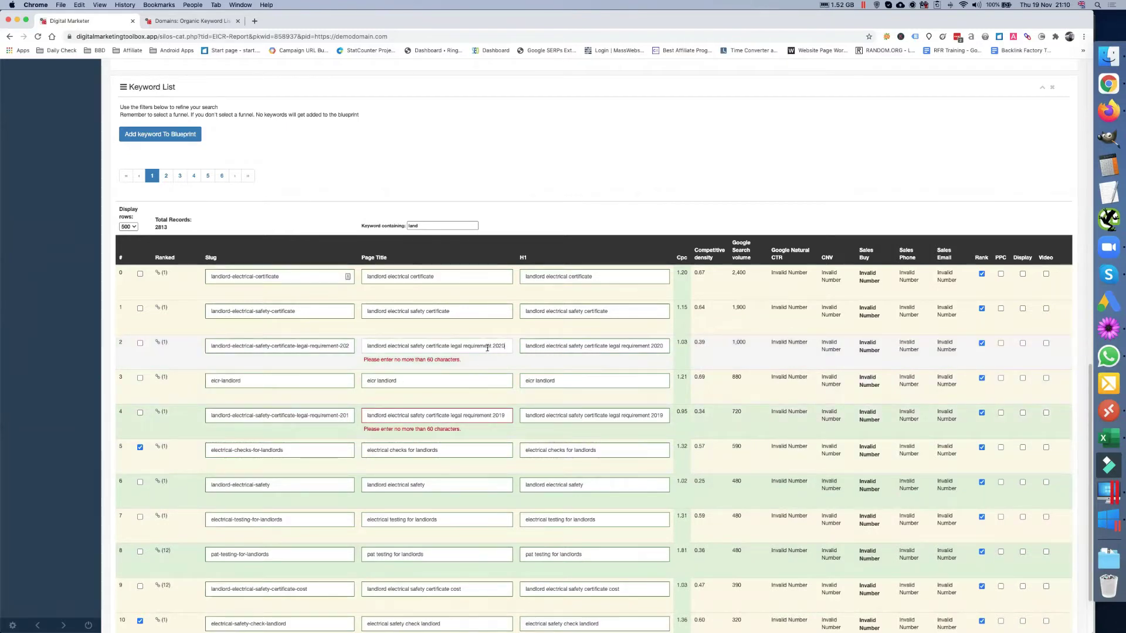
{"action": "left_click_drag", "start_coordinate": [506, 346], "coordinate": [460, 348]}
{"action": "key", "text": "BackSpace"}
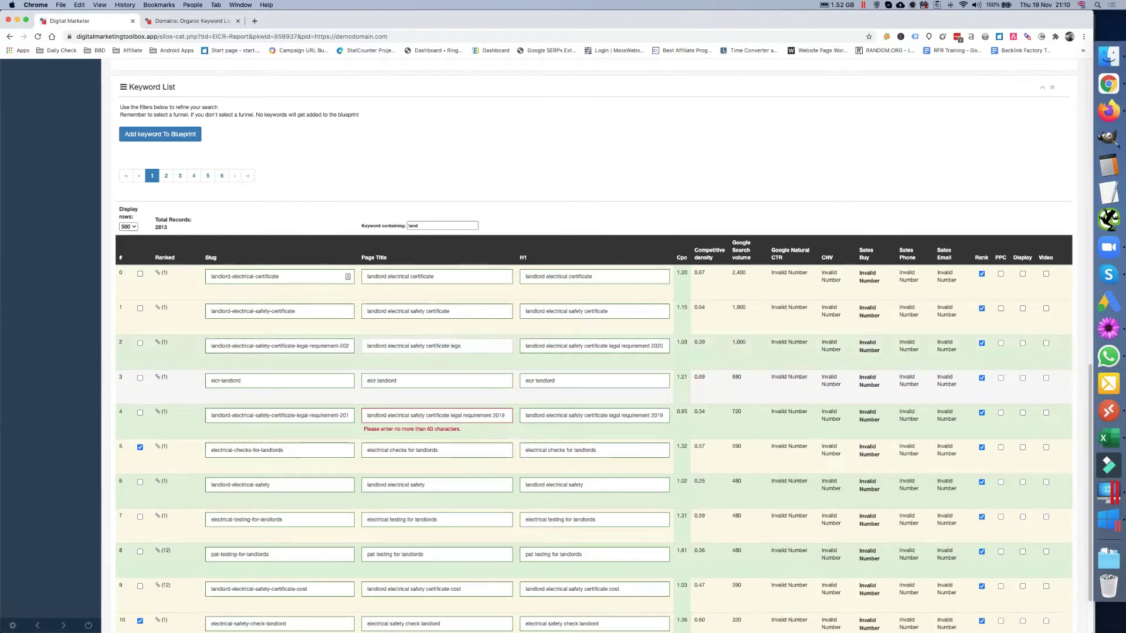
{"action": "left_click_drag", "start_coordinate": [451, 415], "coordinate": [518, 417]}
{"action": "key", "text": "BackSpace"}
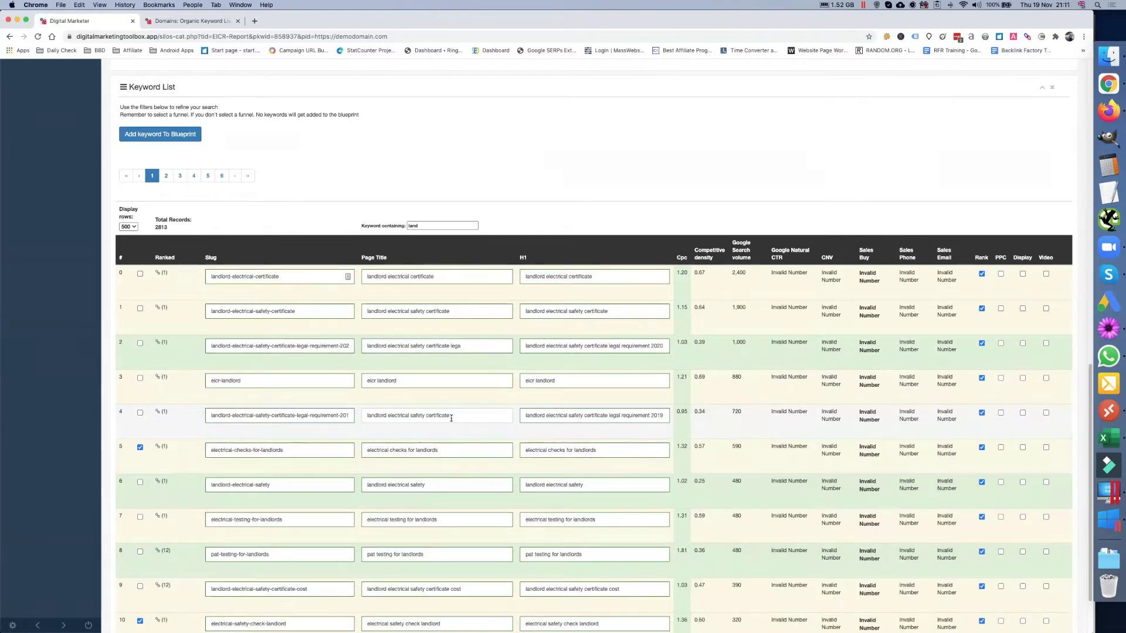
Add the selected electrical-checks-for-landlords and electrical-safety-check-landlord keywords to the blueprint under the EICR-Report silo.
{"action": "scroll", "coordinate": [448, 417], "scroll_direction": "down", "scroll_amount": 3}
{"action": "scroll", "coordinate": [450, 417], "scroll_direction": "up", "scroll_amount": 6}
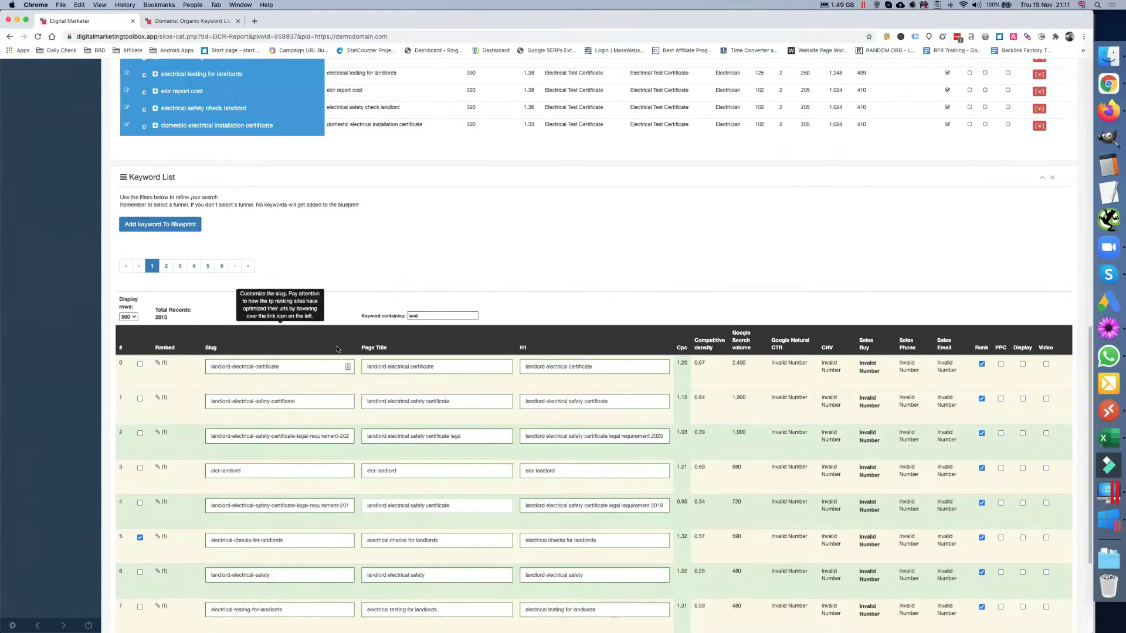
{"action": "scroll", "coordinate": [327, 346], "scroll_direction": "down", "scroll_amount": 1}
{"action": "scroll", "coordinate": [327, 346], "scroll_direction": "down", "scroll_amount": 3}
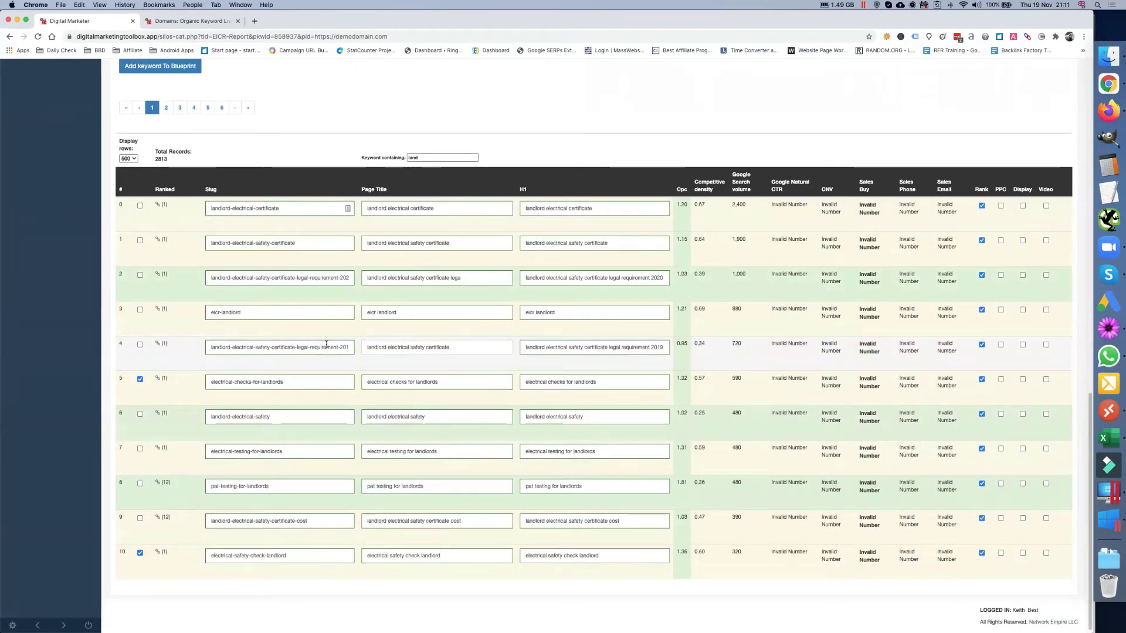
{"action": "scroll", "coordinate": [327, 345], "scroll_direction": "up", "scroll_amount": 2}
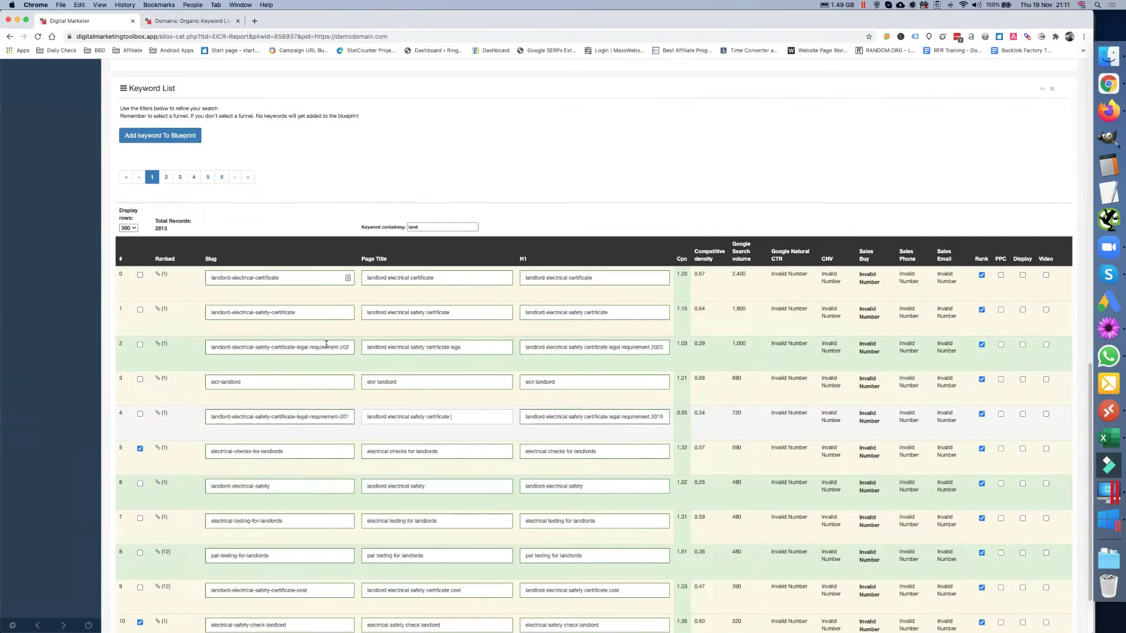
{"action": "left_click", "coordinate": [170, 136]}
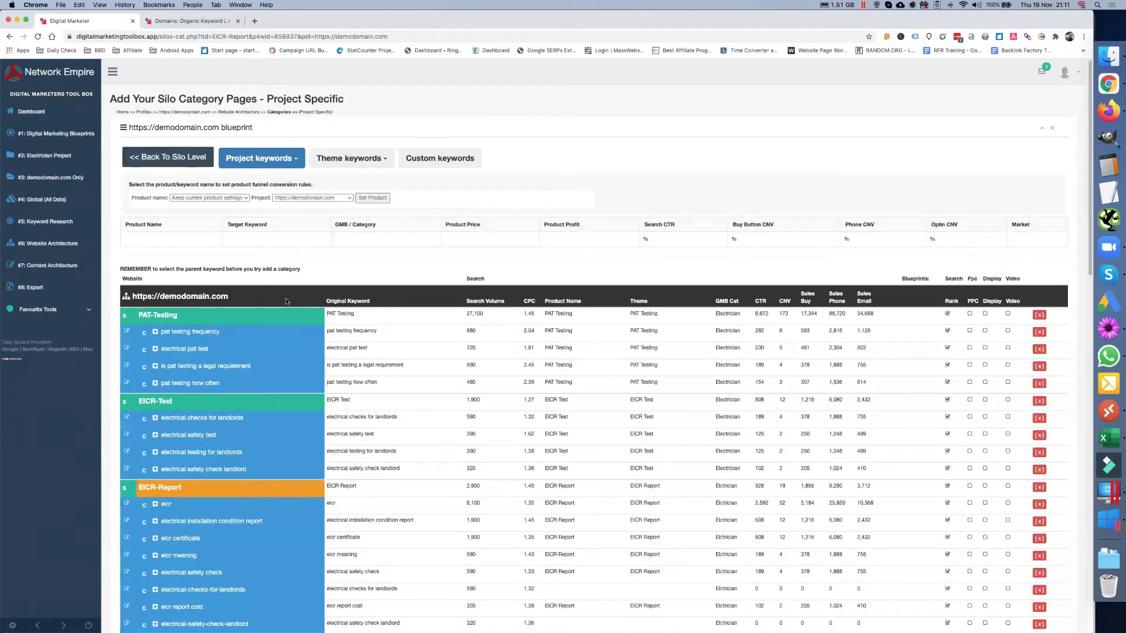
Delete the whole EICR-Test silo from the demodomain.com blueprint.
{"action": "scroll", "coordinate": [267, 452], "scroll_direction": "down", "scroll_amount": 1}
{"action": "scroll", "coordinate": [267, 451], "scroll_direction": "down", "scroll_amount": 5}
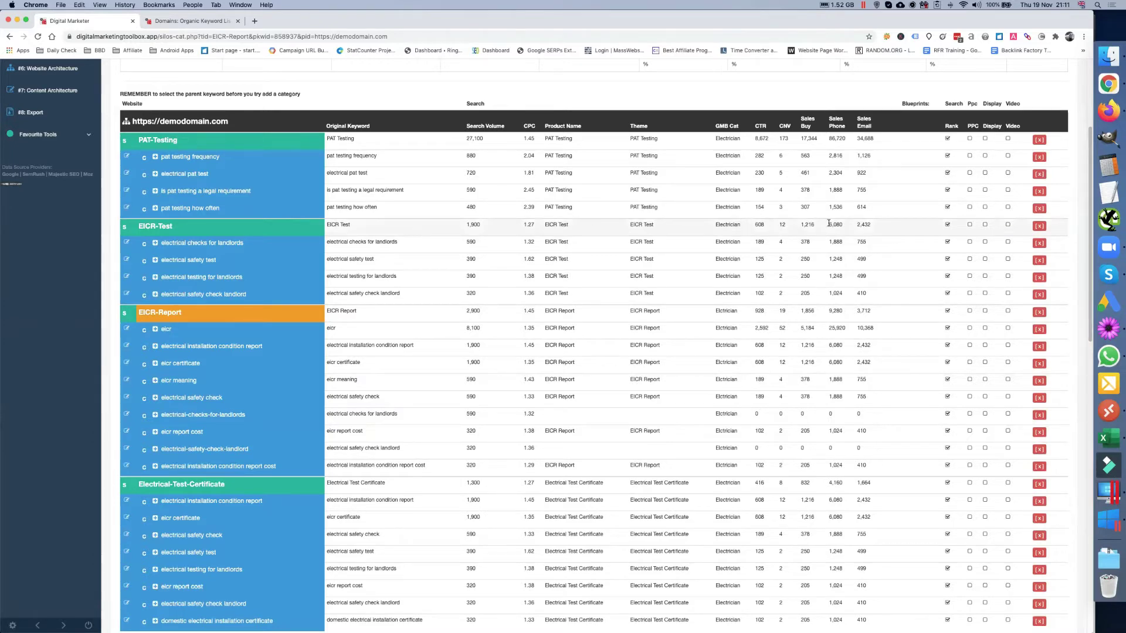
{"action": "left_click", "coordinate": [1039, 227]}
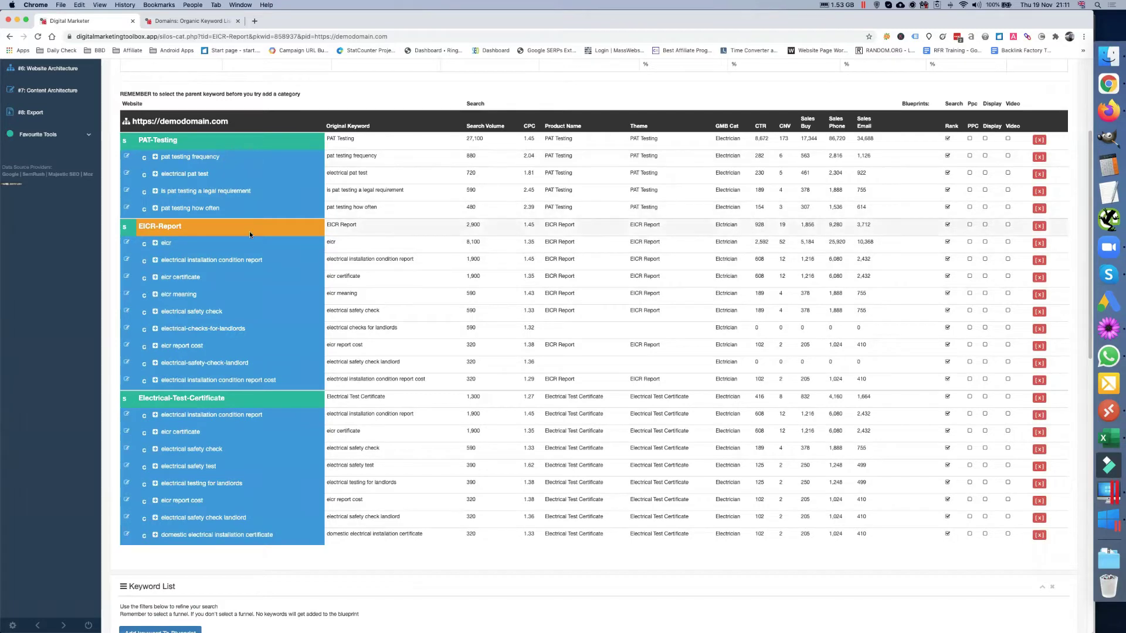
Delete the electrical installation condition report and eicr certificate categories from the Electrical-Test-Certificate silo.
{"action": "scroll", "coordinate": [247, 236], "scroll_direction": "up", "scroll_amount": 3}
{"action": "scroll", "coordinate": [225, 394], "scroll_direction": "down", "scroll_amount": 3}
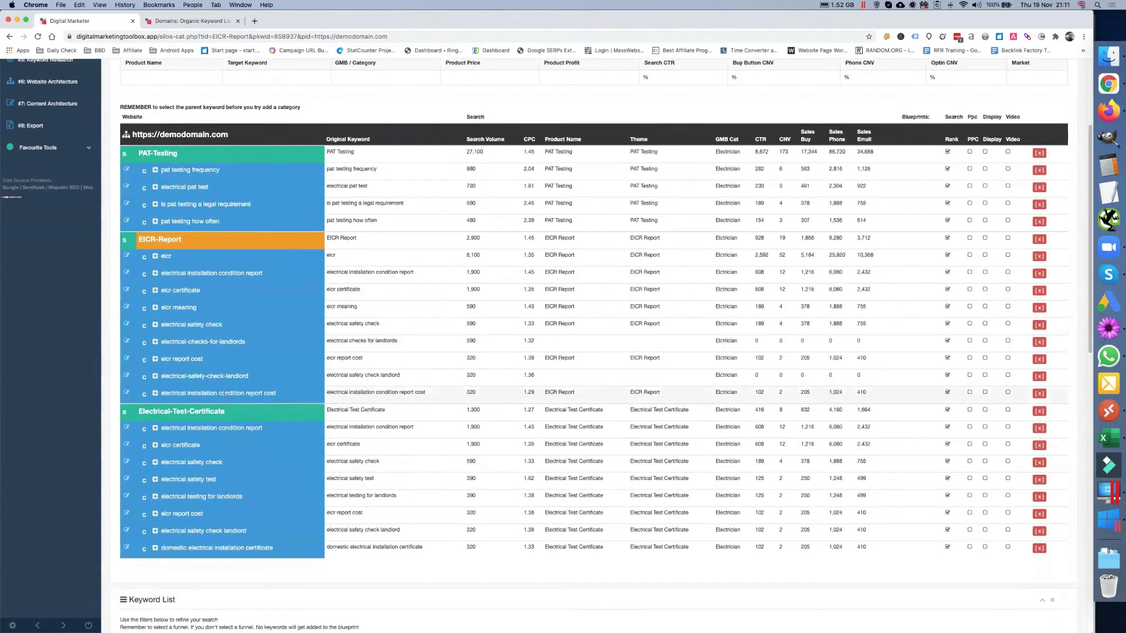
{"action": "scroll", "coordinate": [209, 478], "scroll_direction": "down", "scroll_amount": 3}
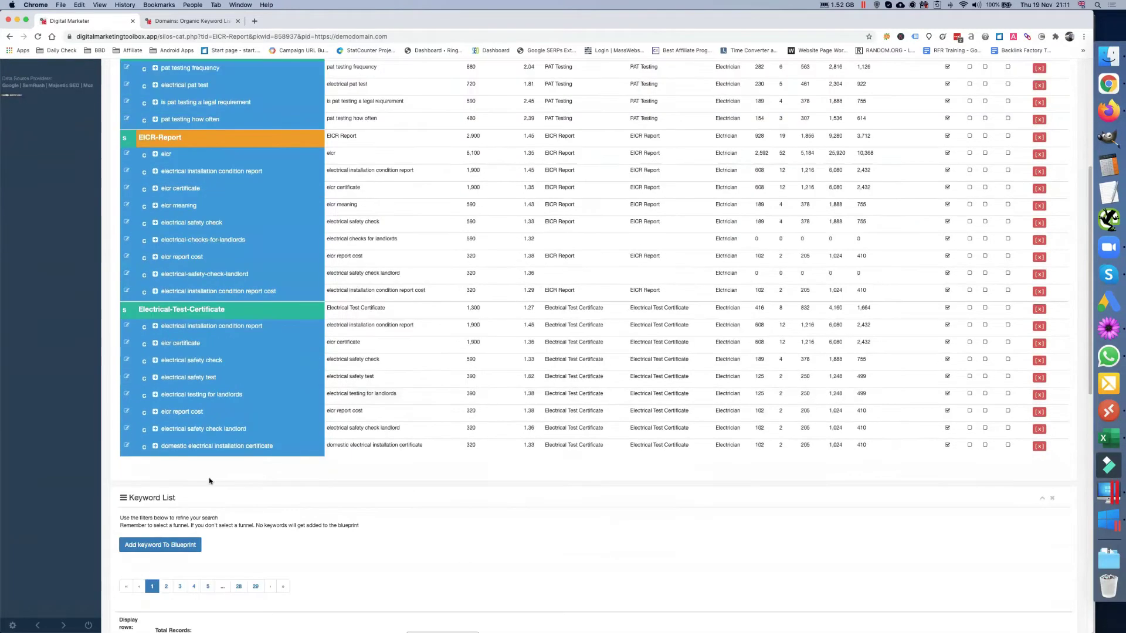
{"action": "scroll", "coordinate": [242, 471], "scroll_direction": "down", "scroll_amount": 3}
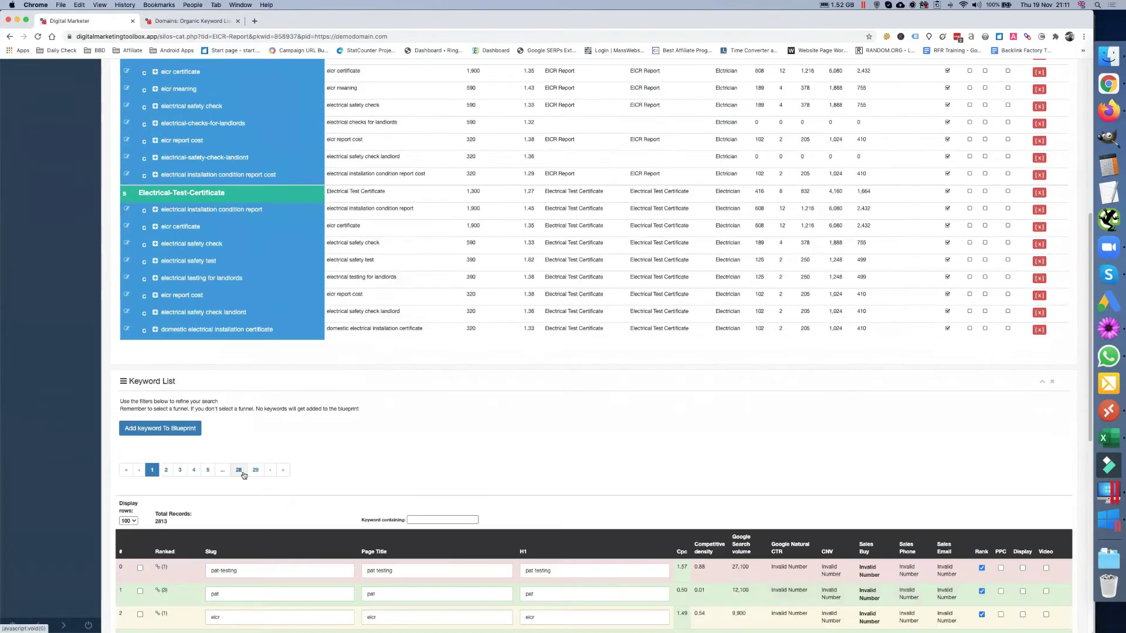
{"action": "scroll", "coordinate": [243, 422], "scroll_direction": "up", "scroll_amount": 4}
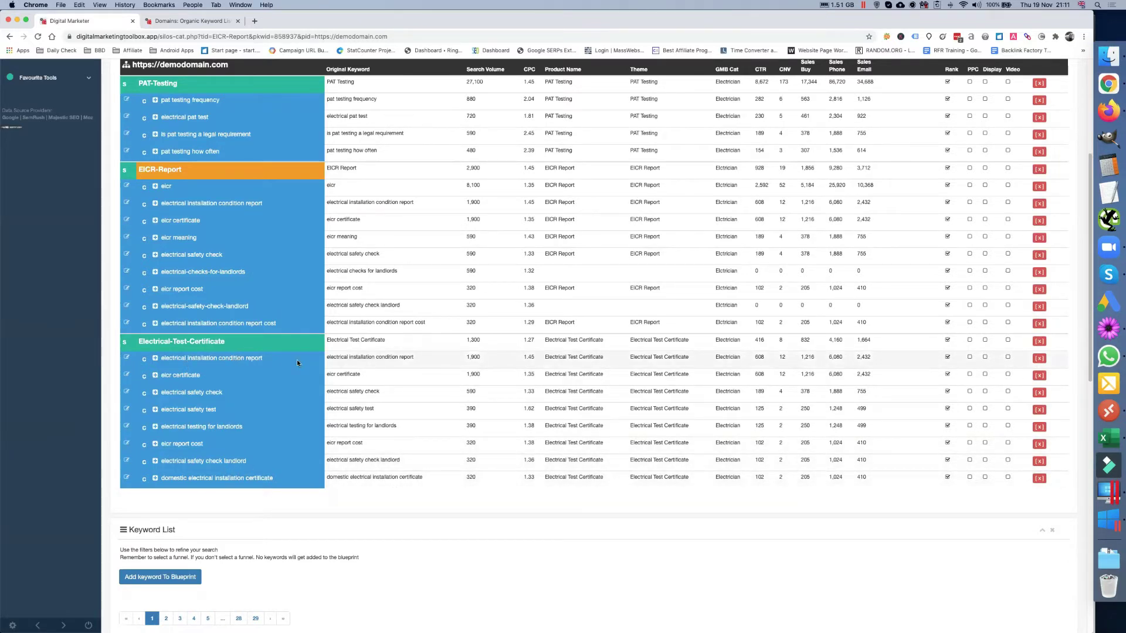
{"action": "left_click", "coordinate": [1040, 358]}
{"action": "left_click", "coordinate": [1040, 359]}
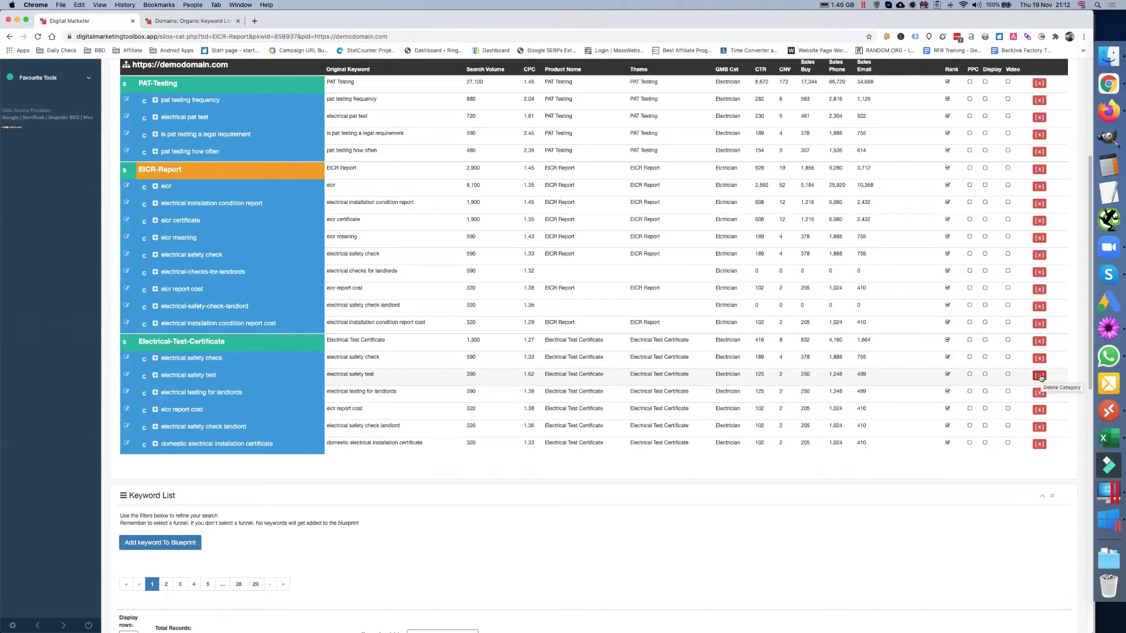
Remove the electrical safety test, eicr report cost, electrical safety check landlord and electrical testing for landlords categories from the Electrical-Test-Certificate silo.
{"action": "left_click", "coordinate": [1040, 376]}
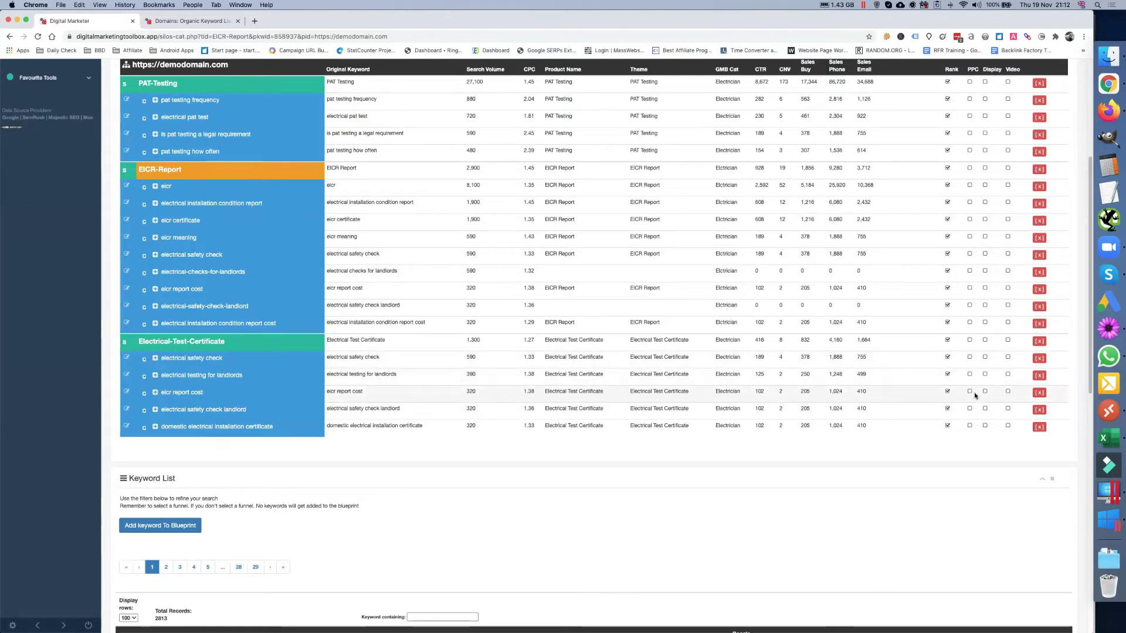
{"action": "left_click", "coordinate": [1040, 392]}
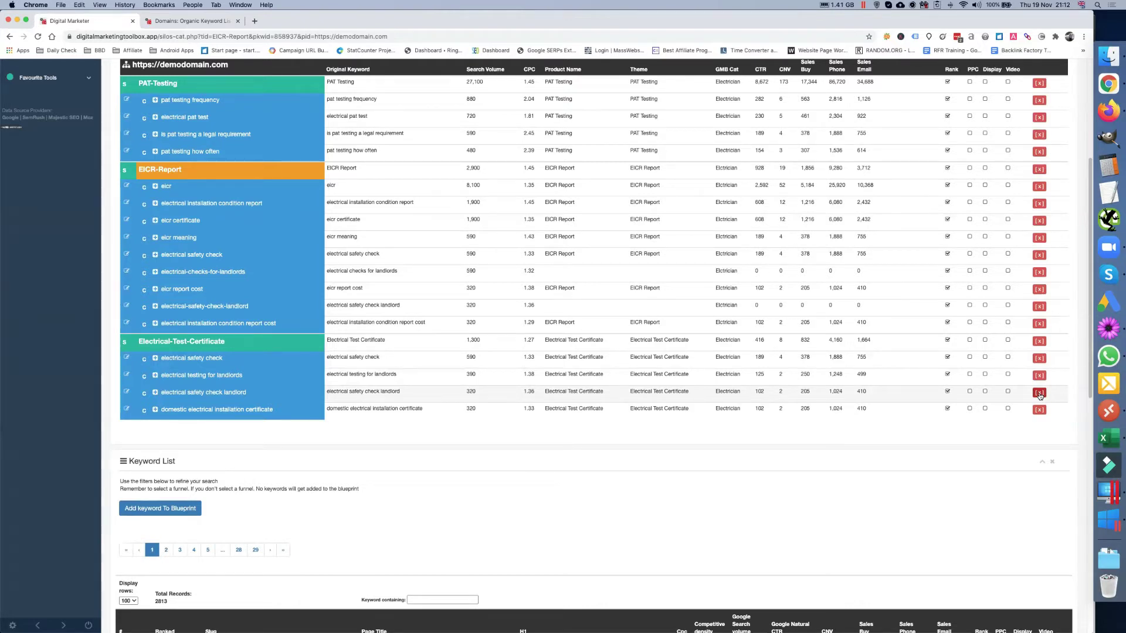
{"action": "left_click", "coordinate": [1039, 393]}
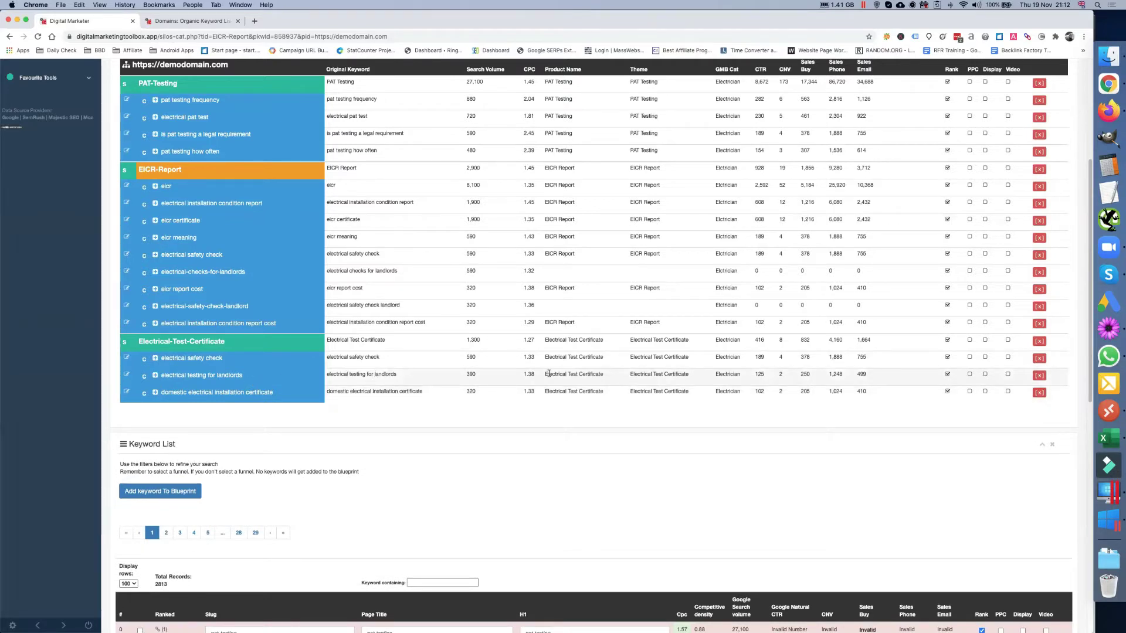
{"action": "left_click", "coordinate": [1042, 376]}
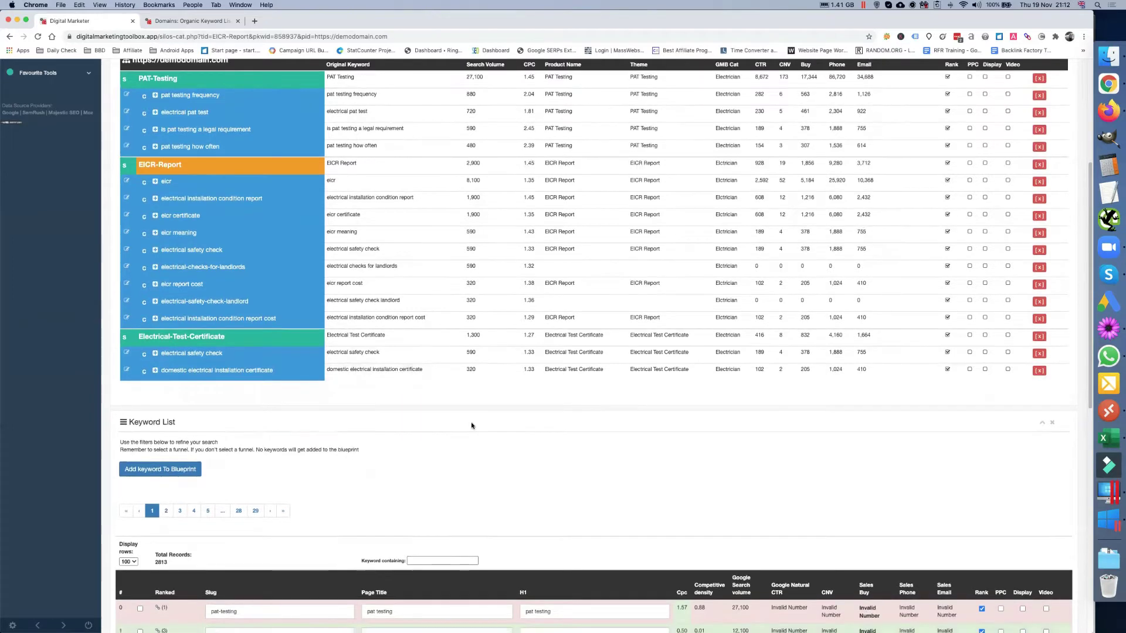
Show 500 rows in the keyword list and filter it by keywords containing "safe".
{"action": "scroll", "coordinate": [471, 426], "scroll_direction": "down", "scroll_amount": 3}
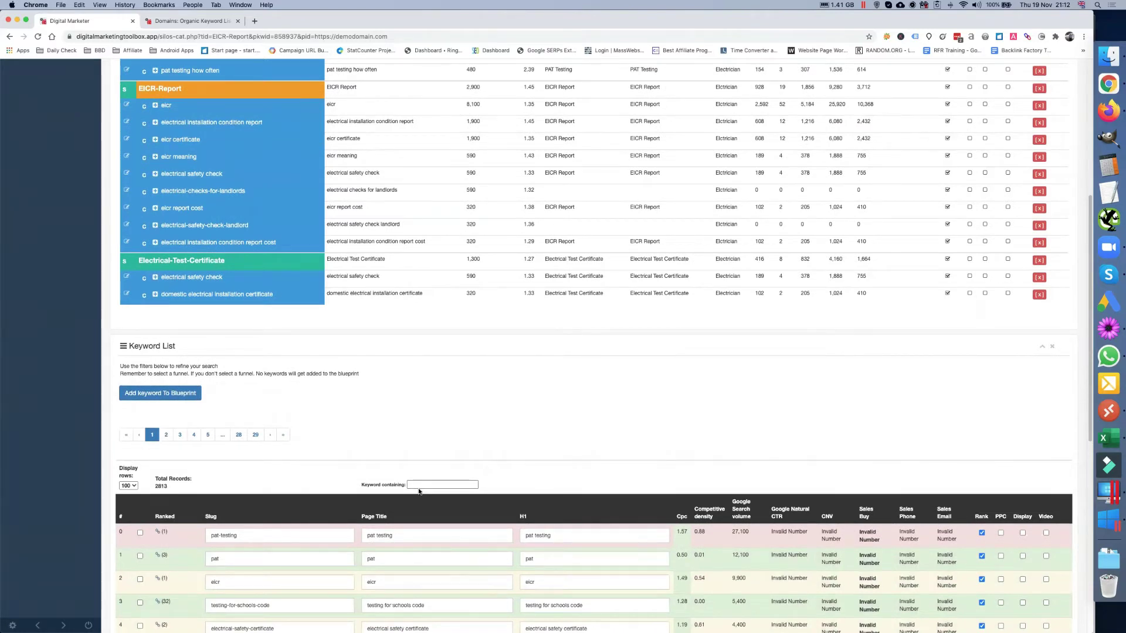
{"action": "left_click", "coordinate": [422, 484]}
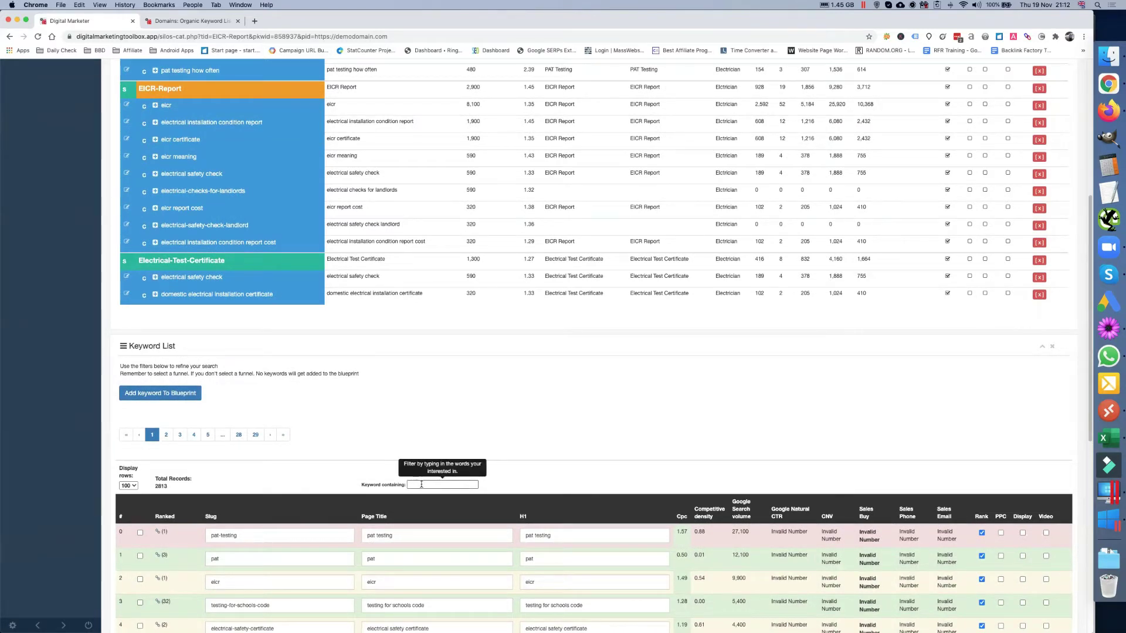
{"action": "scroll", "coordinate": [283, 310], "scroll_direction": "up", "scroll_amount": 2}
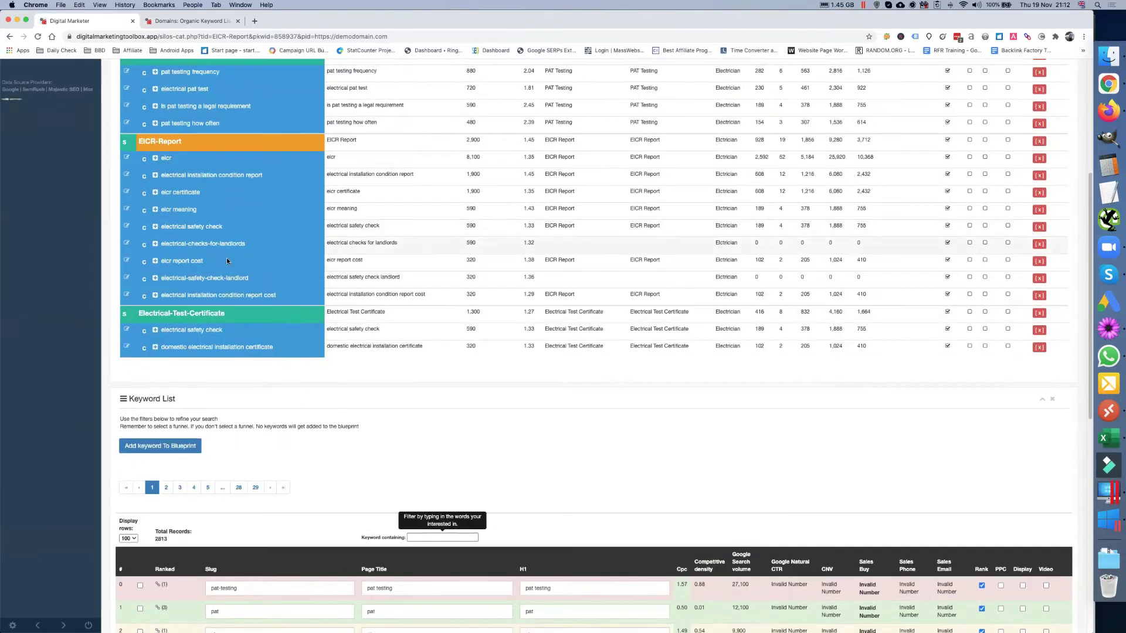
{"action": "scroll", "coordinate": [234, 213], "scroll_direction": "up", "scroll_amount": 2}
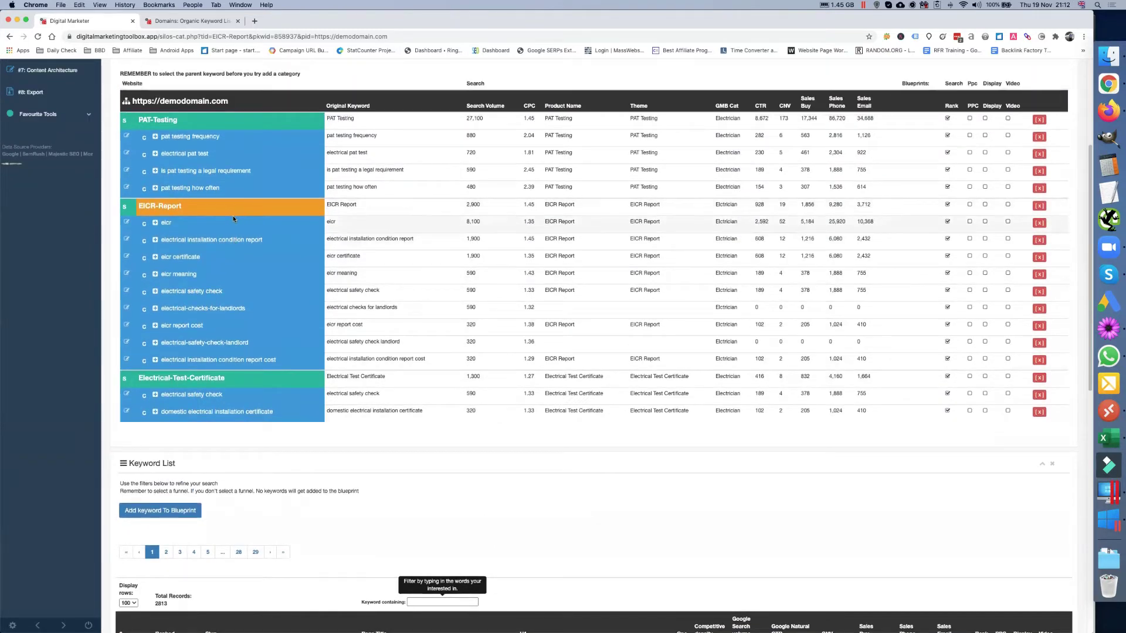
{"action": "scroll", "coordinate": [232, 229], "scroll_direction": "up", "scroll_amount": 1}
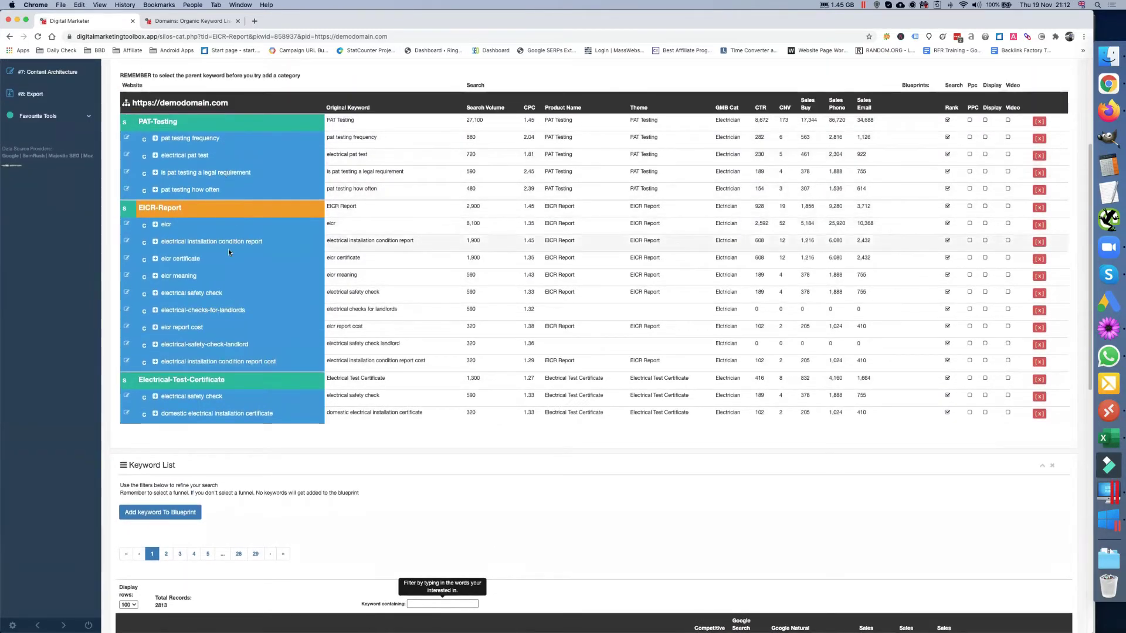
{"action": "scroll", "coordinate": [228, 252], "scroll_direction": "down", "scroll_amount": 1}
{"action": "scroll", "coordinate": [229, 252], "scroll_direction": "down", "scroll_amount": 5}
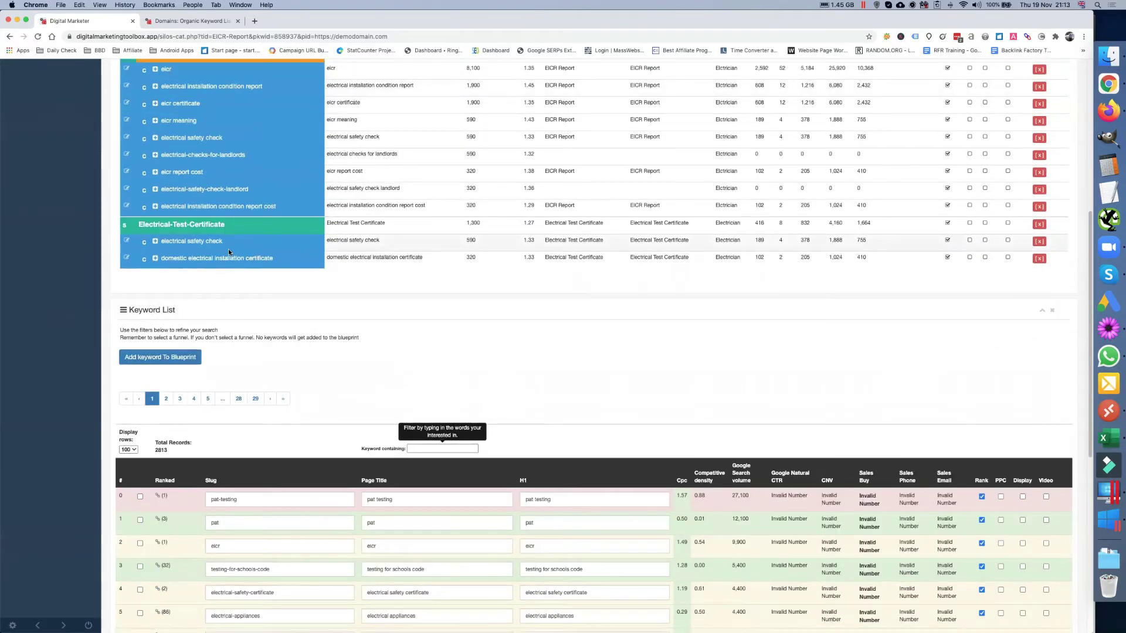
{"action": "scroll", "coordinate": [229, 253], "scroll_direction": "down", "scroll_amount": 1}
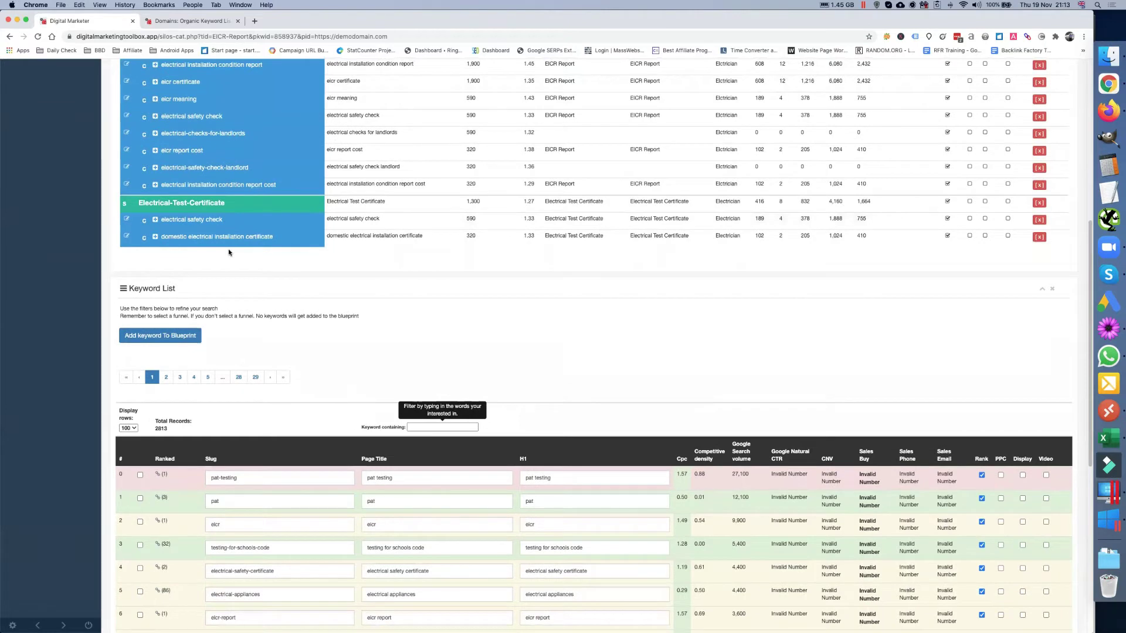
{"action": "scroll", "coordinate": [229, 252], "scroll_direction": "down", "scroll_amount": 2}
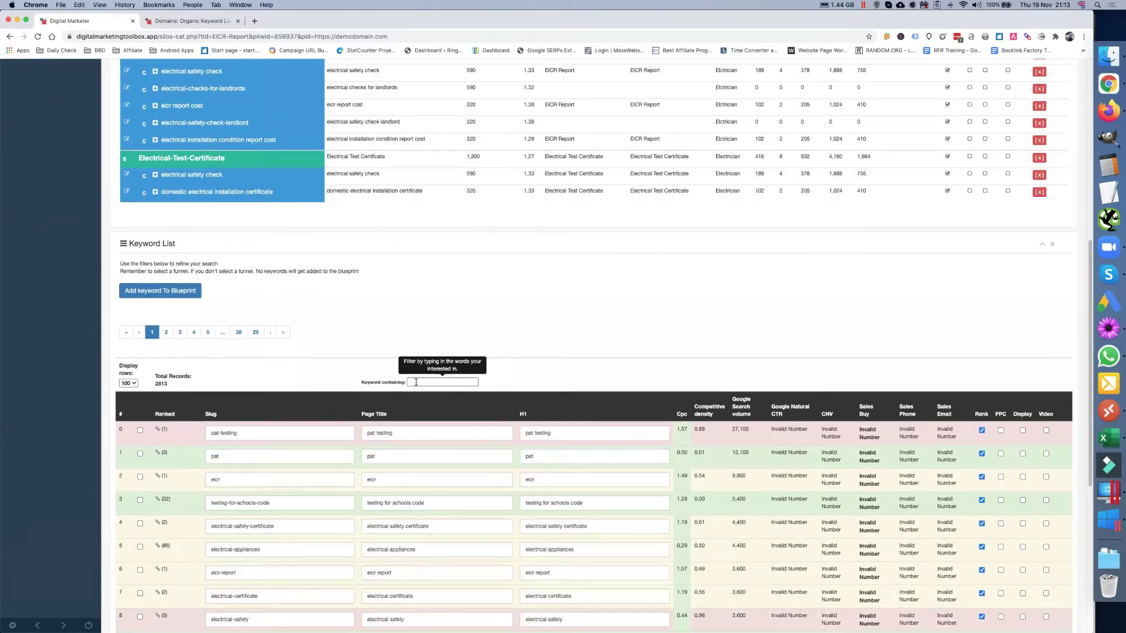
{"action": "left_click", "coordinate": [128, 383]}
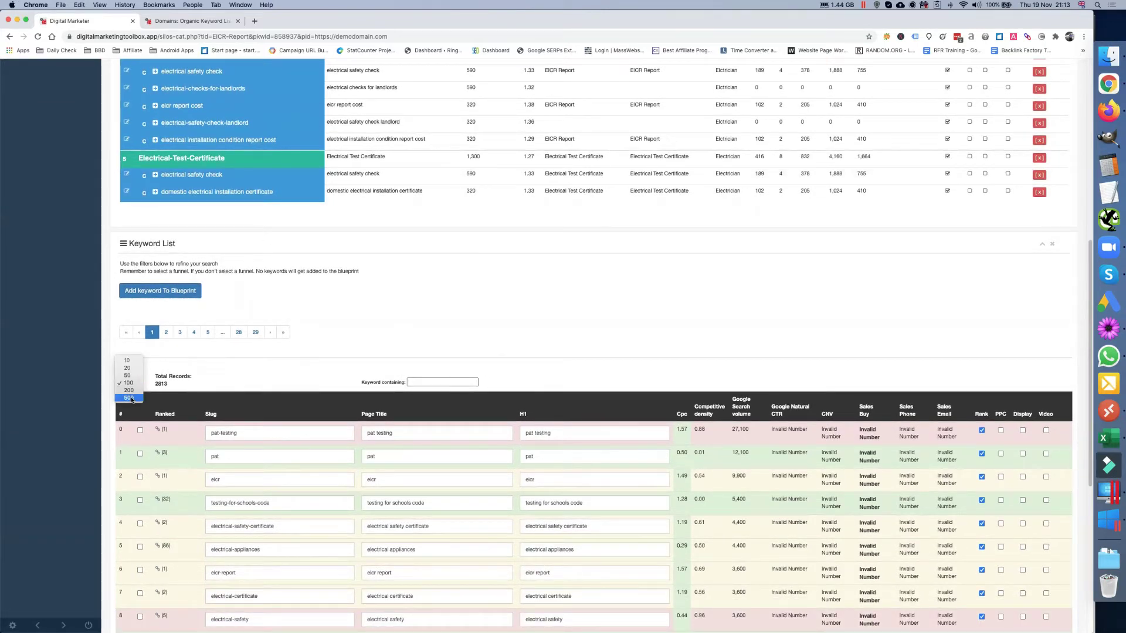
{"action": "left_click", "coordinate": [130, 399]}
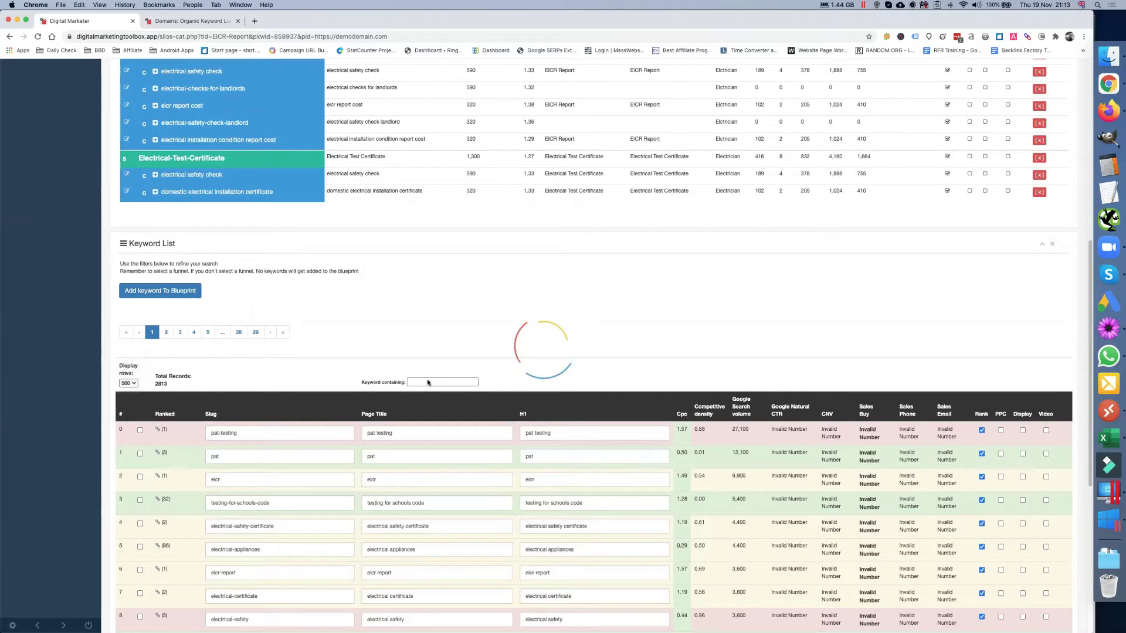
{"action": "left_click", "coordinate": [426, 381]}
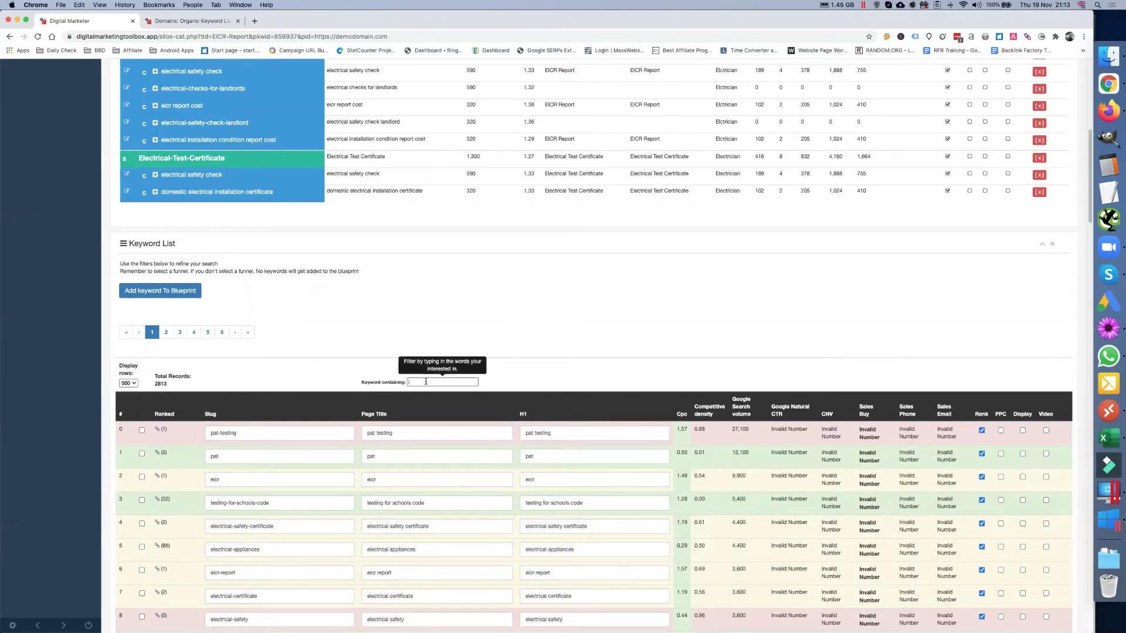
{"action": "type", "text": "safe"}
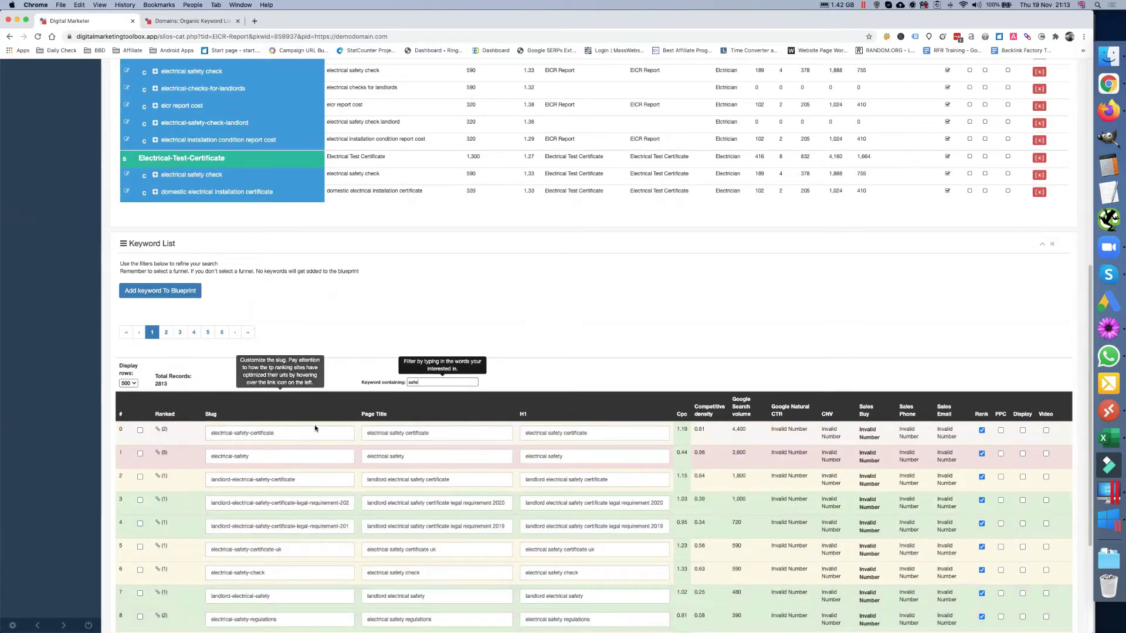
Review the filtered safety keywords against the silos and categories in the demodomain.com blueprint.
{"action": "scroll", "coordinate": [311, 437], "scroll_direction": "down", "scroll_amount": 1}
{"action": "scroll", "coordinate": [311, 439], "scroll_direction": "down", "scroll_amount": 2}
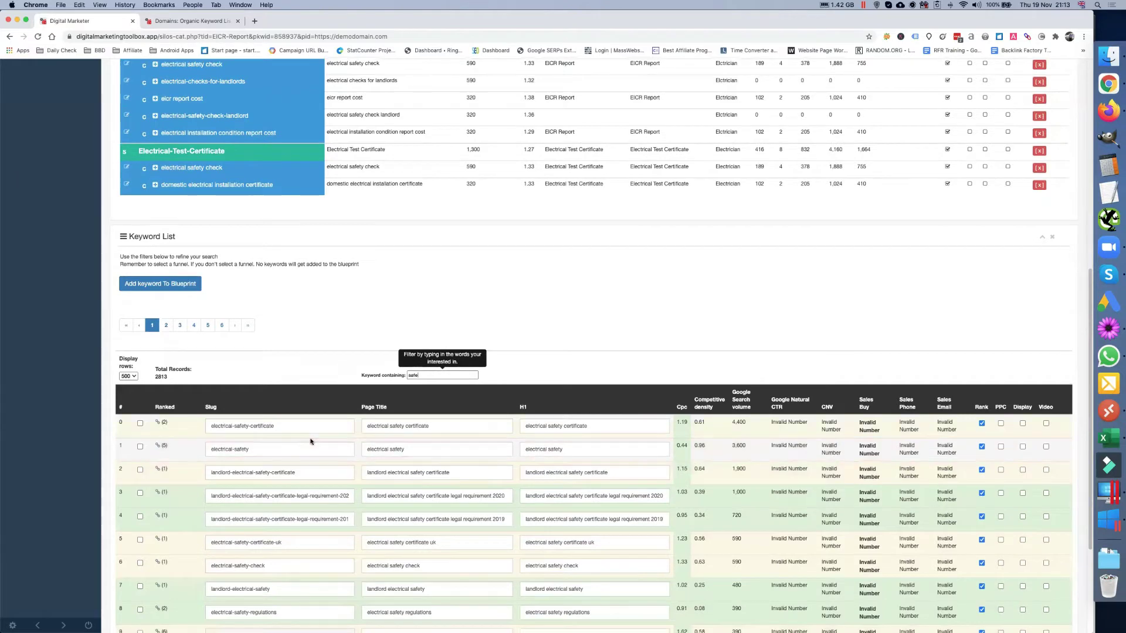
{"action": "scroll", "coordinate": [311, 438], "scroll_direction": "down", "scroll_amount": 5}
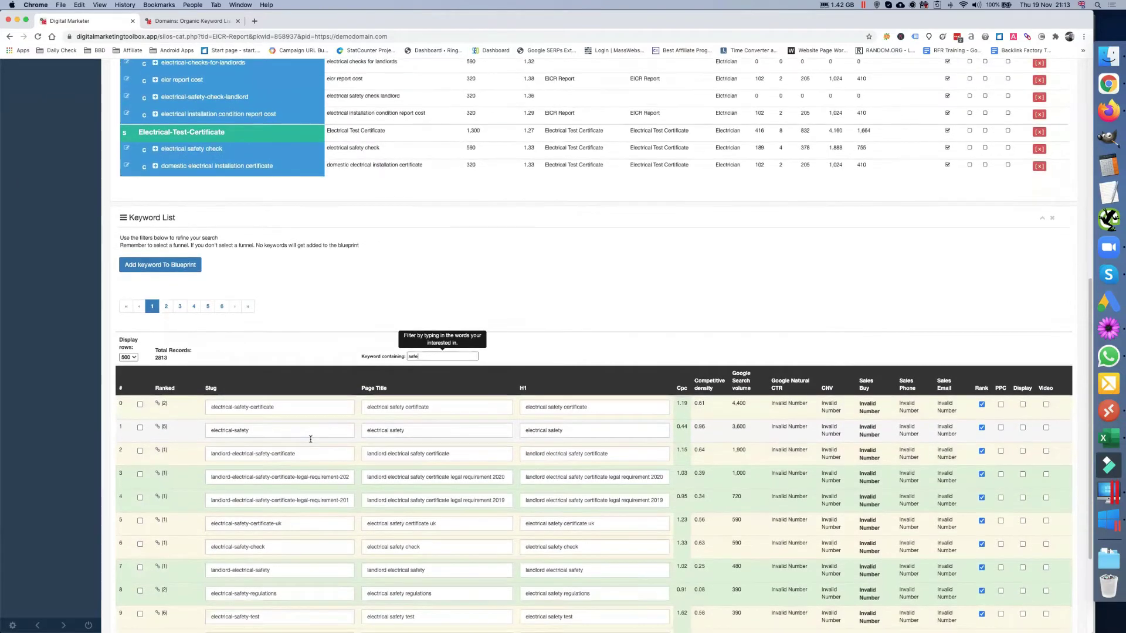
{"action": "scroll", "coordinate": [310, 439], "scroll_direction": "down", "scroll_amount": 5}
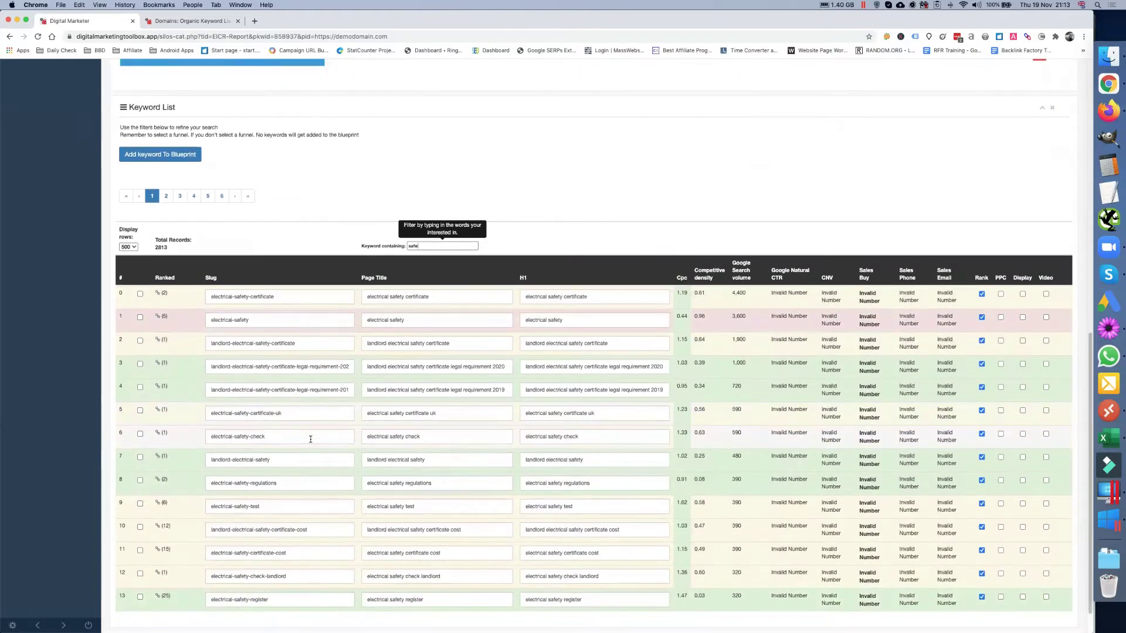
{"action": "scroll", "coordinate": [311, 439], "scroll_direction": "up", "scroll_amount": 5}
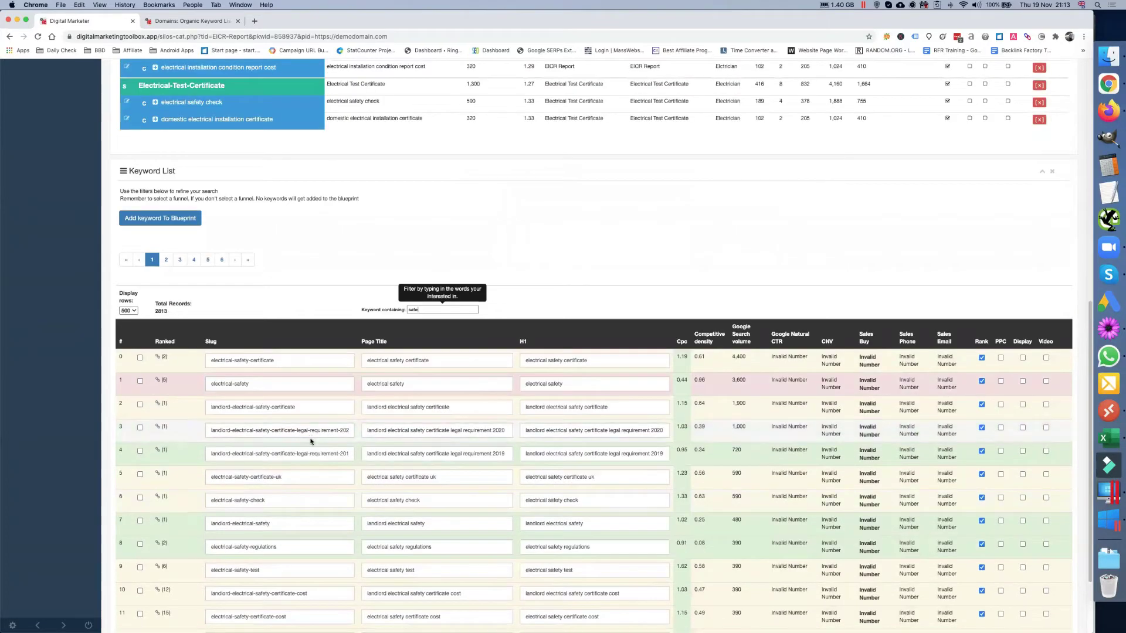
{"action": "scroll", "coordinate": [311, 442], "scroll_direction": "down", "scroll_amount": 7}
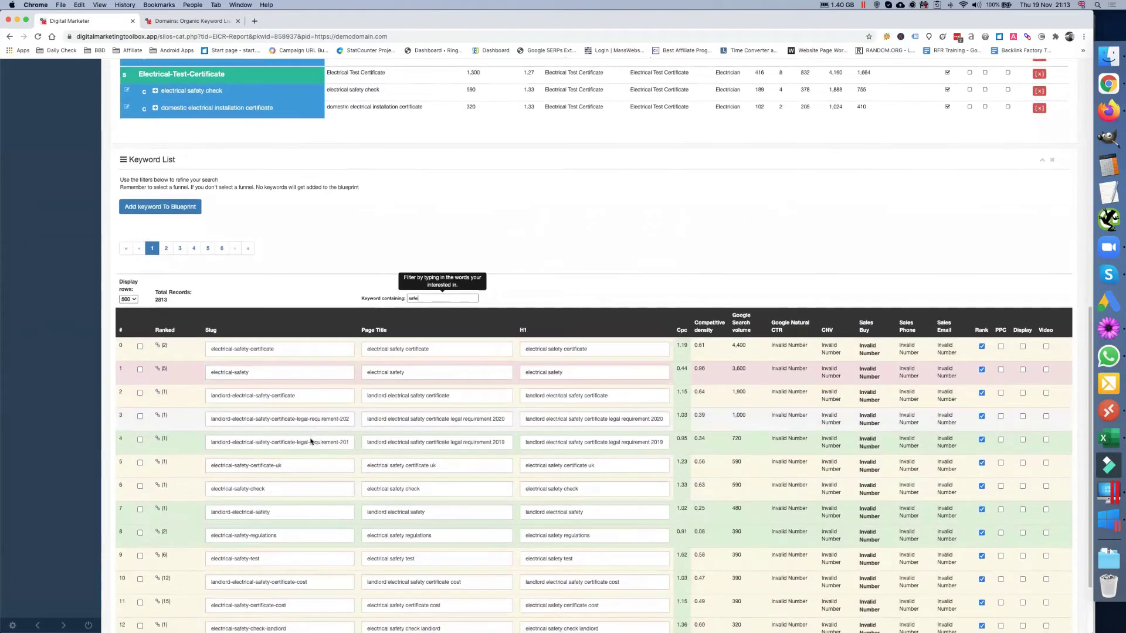
{"action": "scroll", "coordinate": [311, 439], "scroll_direction": "down", "scroll_amount": 1}
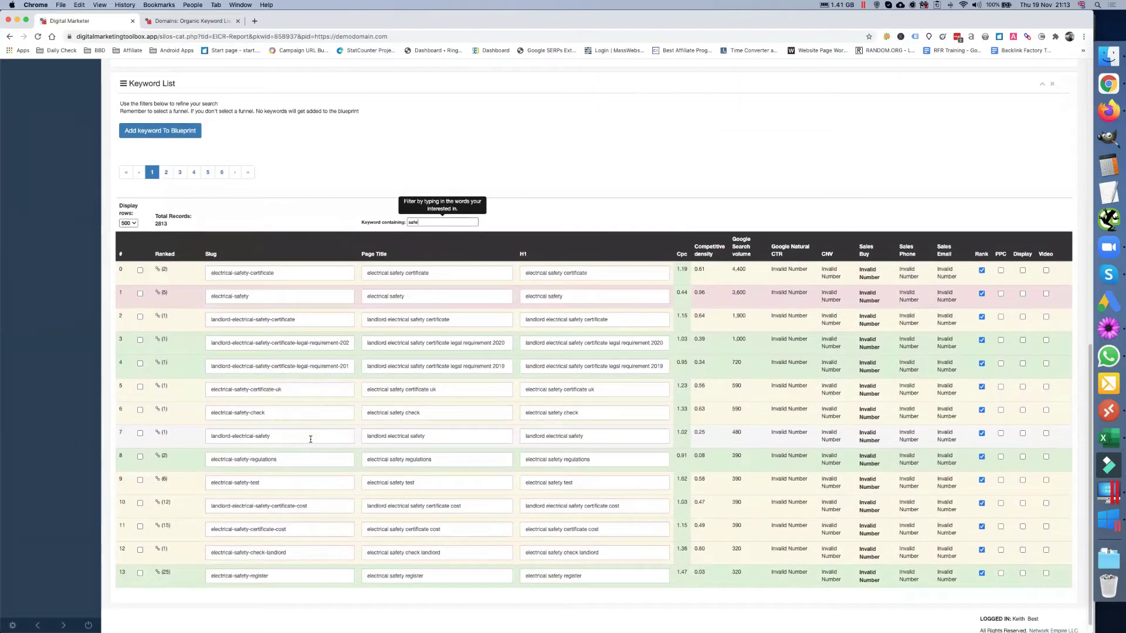
{"action": "scroll", "coordinate": [311, 439], "scroll_direction": "up", "scroll_amount": 20}
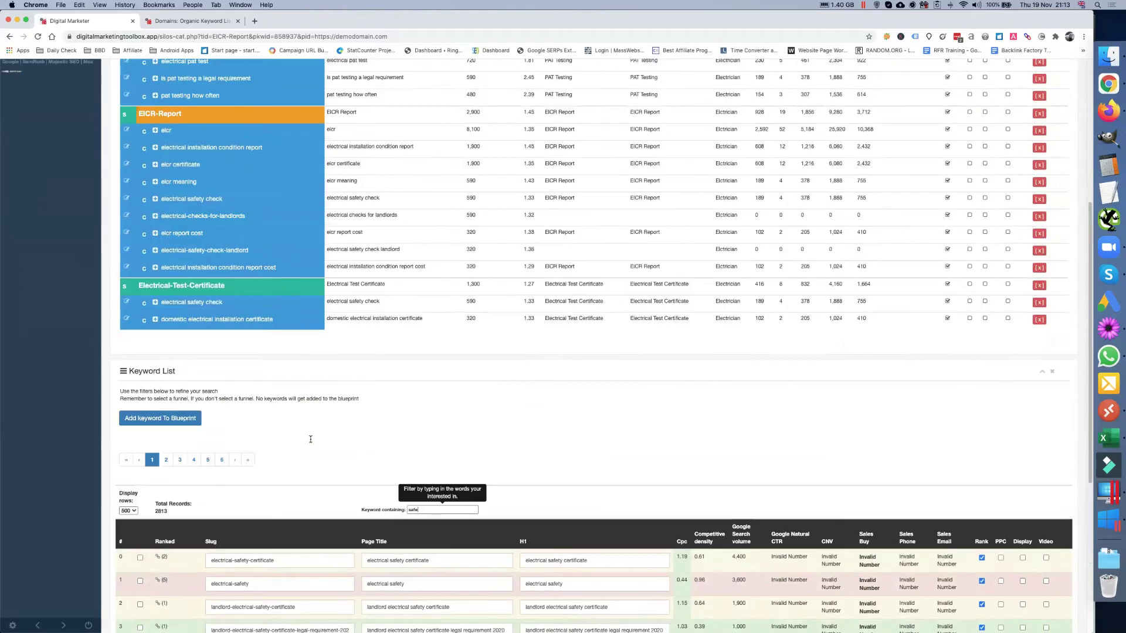
{"action": "scroll", "coordinate": [311, 442], "scroll_direction": "up", "scroll_amount": 10}
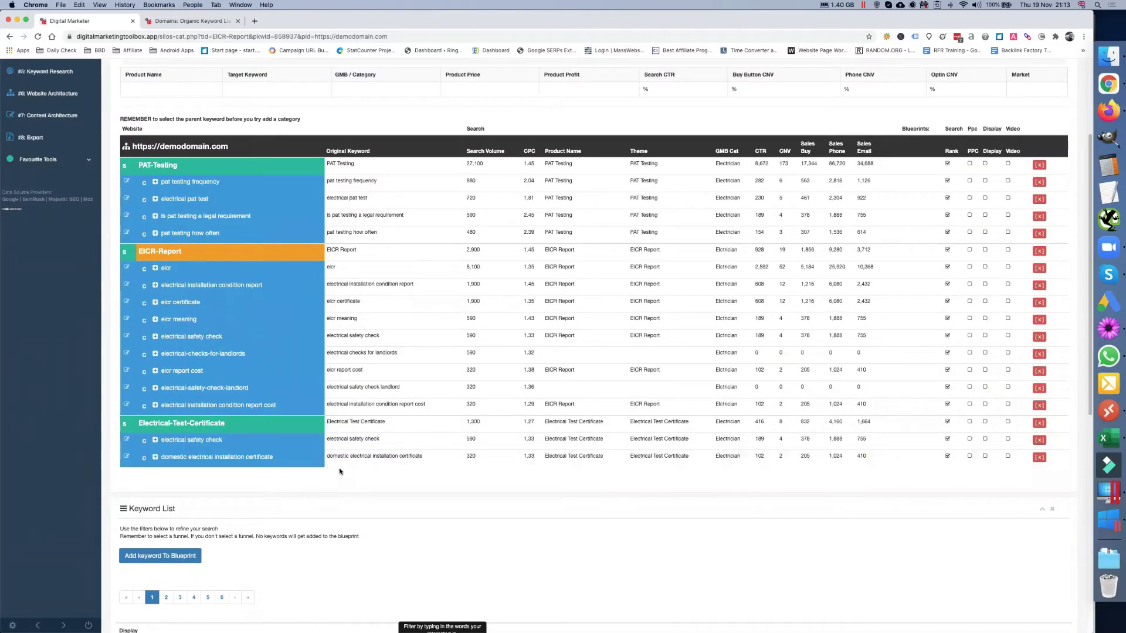
{"action": "scroll", "coordinate": [340, 472], "scroll_direction": "up", "scroll_amount": 3}
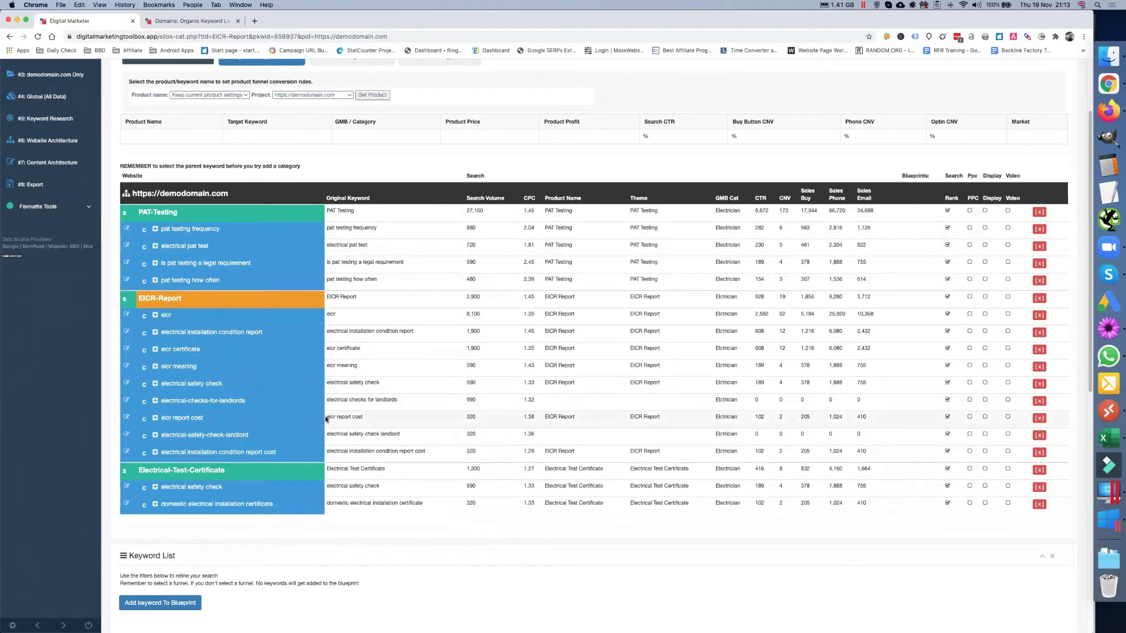
{"action": "scroll", "coordinate": [326, 419], "scroll_direction": "up", "scroll_amount": 7}
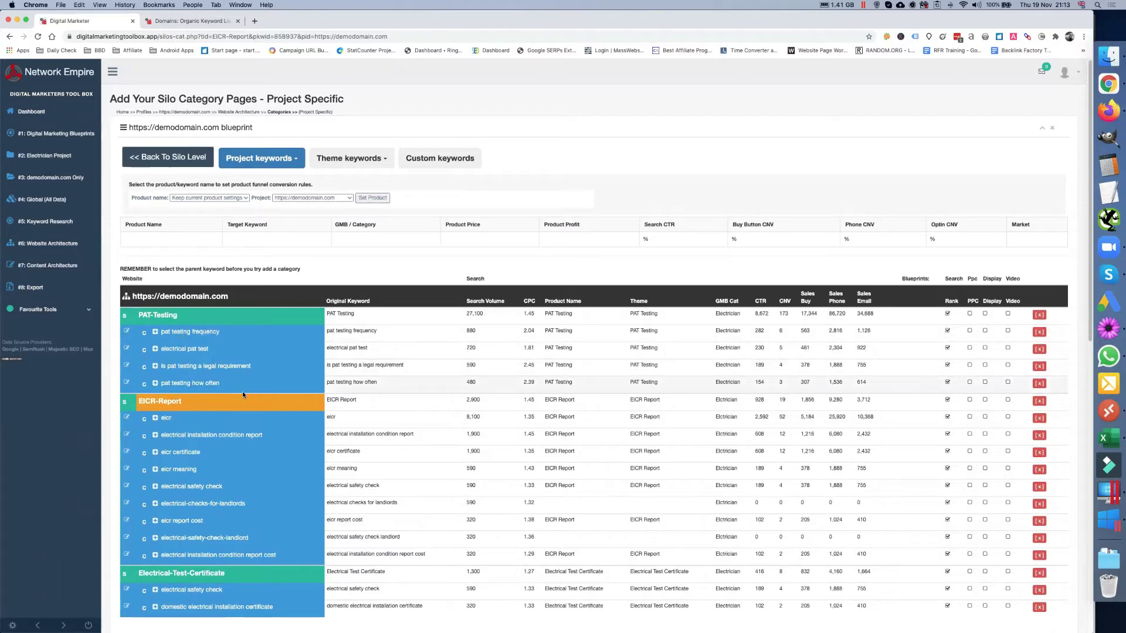
{"action": "scroll", "coordinate": [243, 394], "scroll_direction": "down", "scroll_amount": 5}
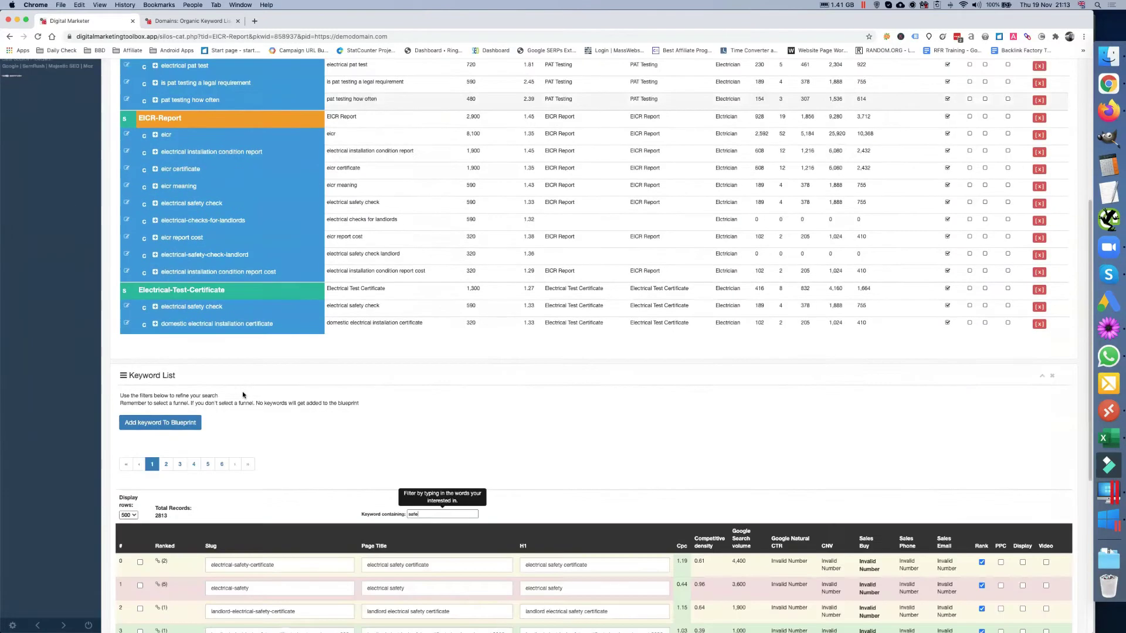
{"action": "scroll", "coordinate": [242, 394], "scroll_direction": "up", "scroll_amount": 4}
{"action": "scroll", "coordinate": [243, 394], "scroll_direction": "up", "scroll_amount": 2}
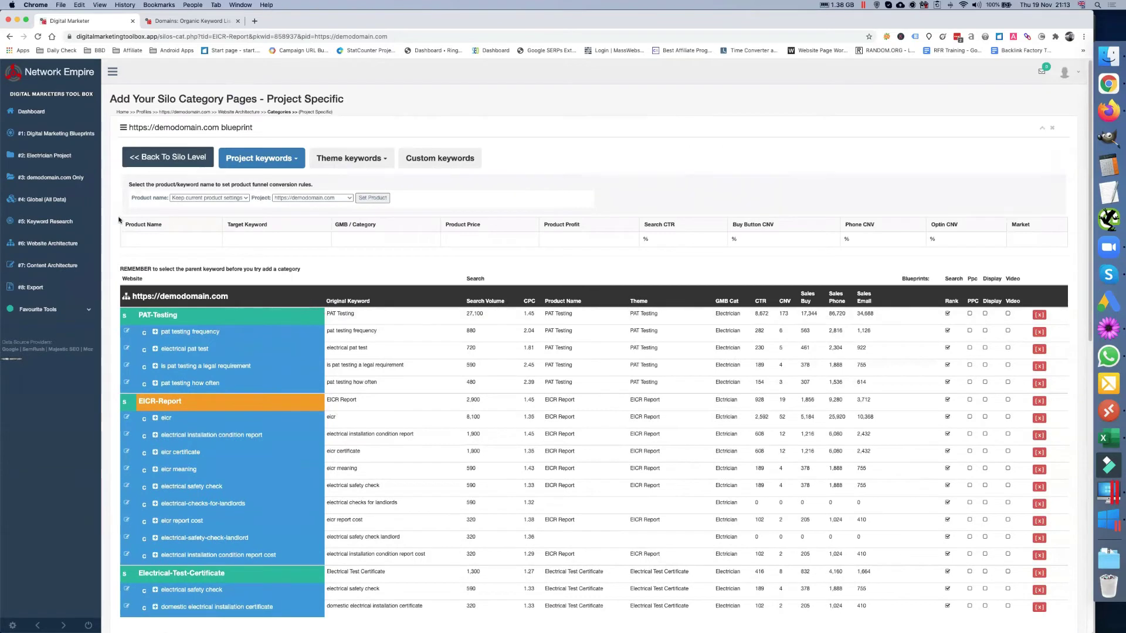
Open the PAT-Testing silo in the silo-level Content Architecture and analyze the SERP landscape for its target keyword.
{"action": "left_click", "coordinate": [54, 267]}
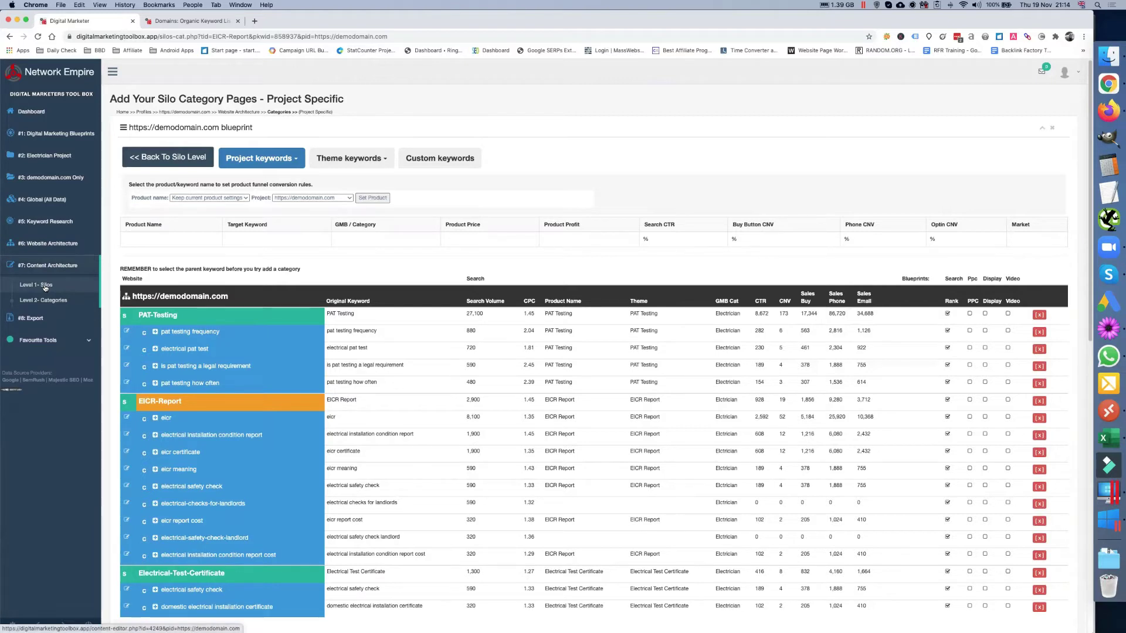
{"action": "left_click", "coordinate": [45, 286]}
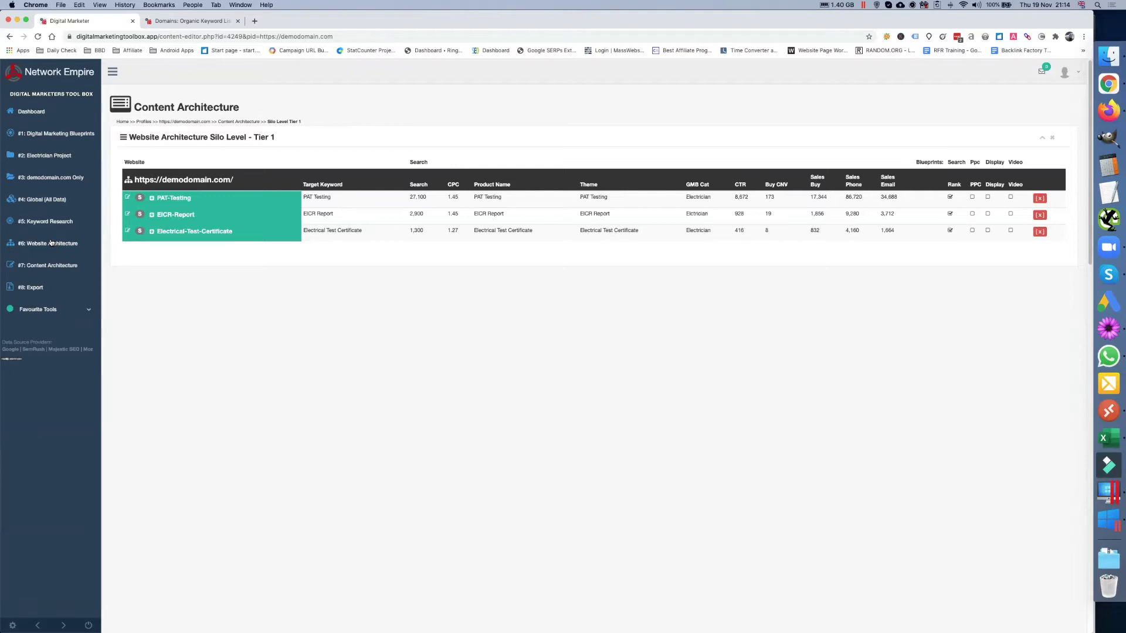
{"action": "left_click", "coordinate": [51, 265]}
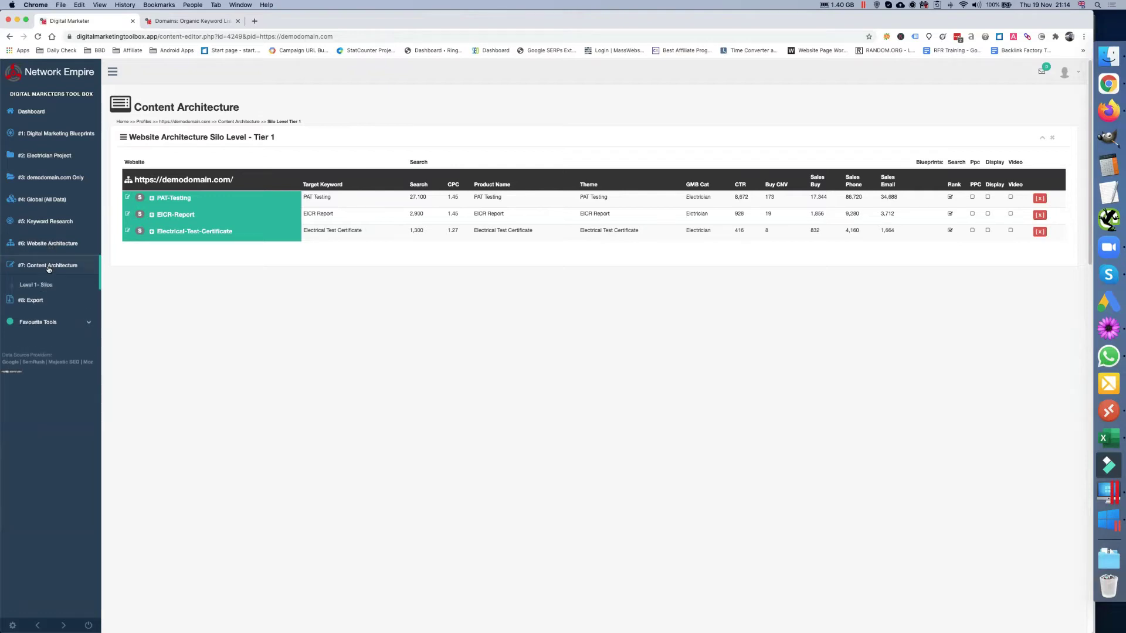
{"action": "left_click", "coordinate": [46, 285]}
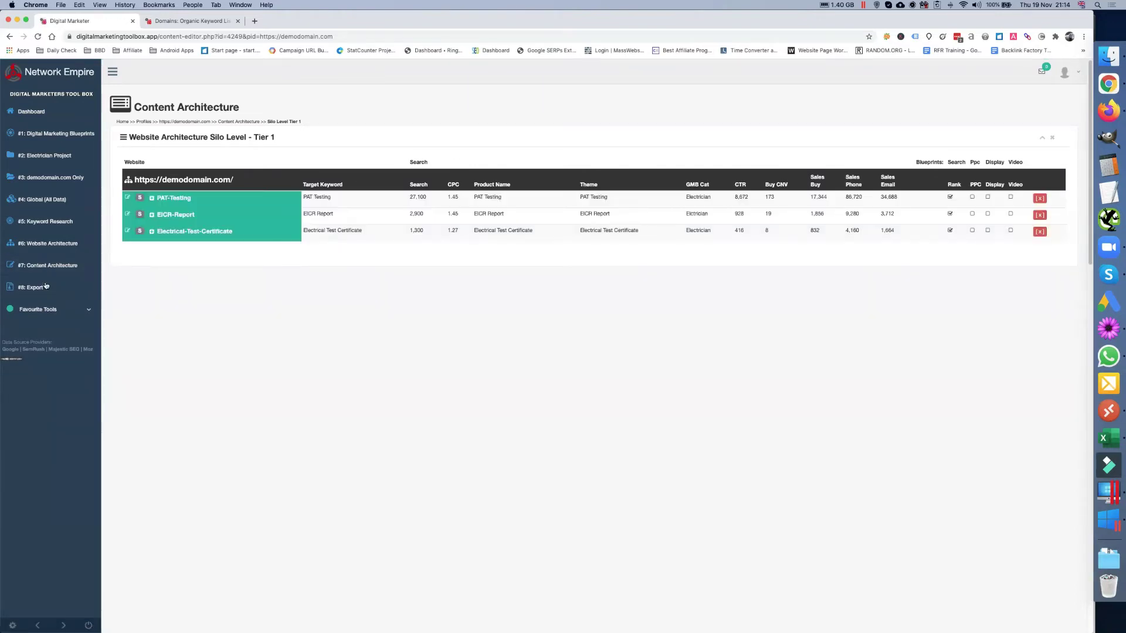
{"action": "left_click", "coordinate": [182, 198]}
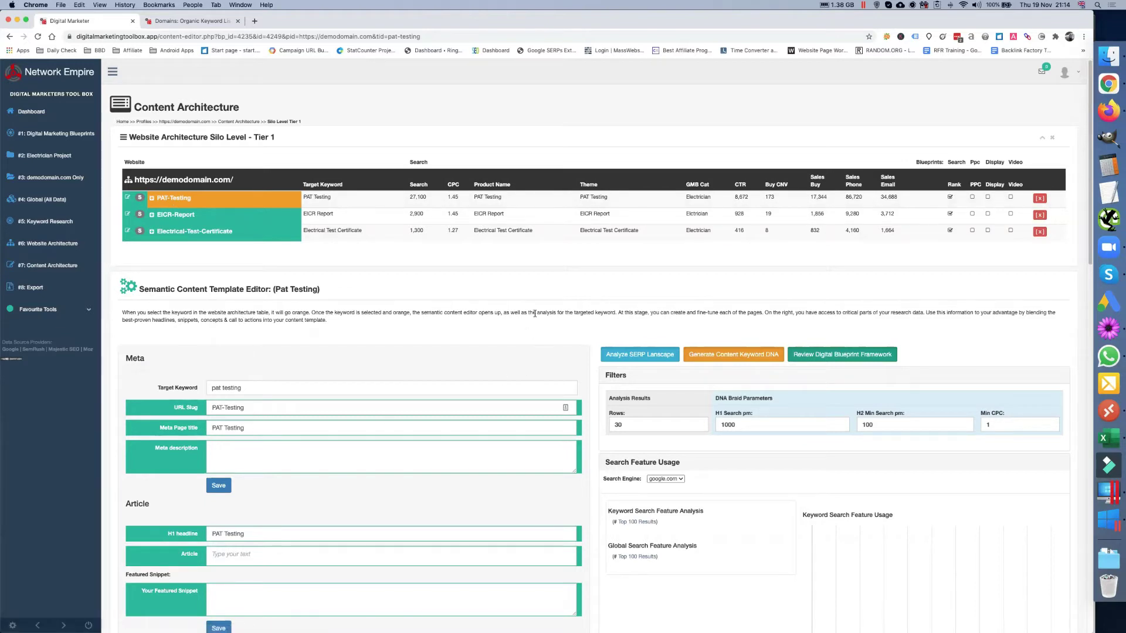
{"action": "left_click", "coordinate": [648, 357]}
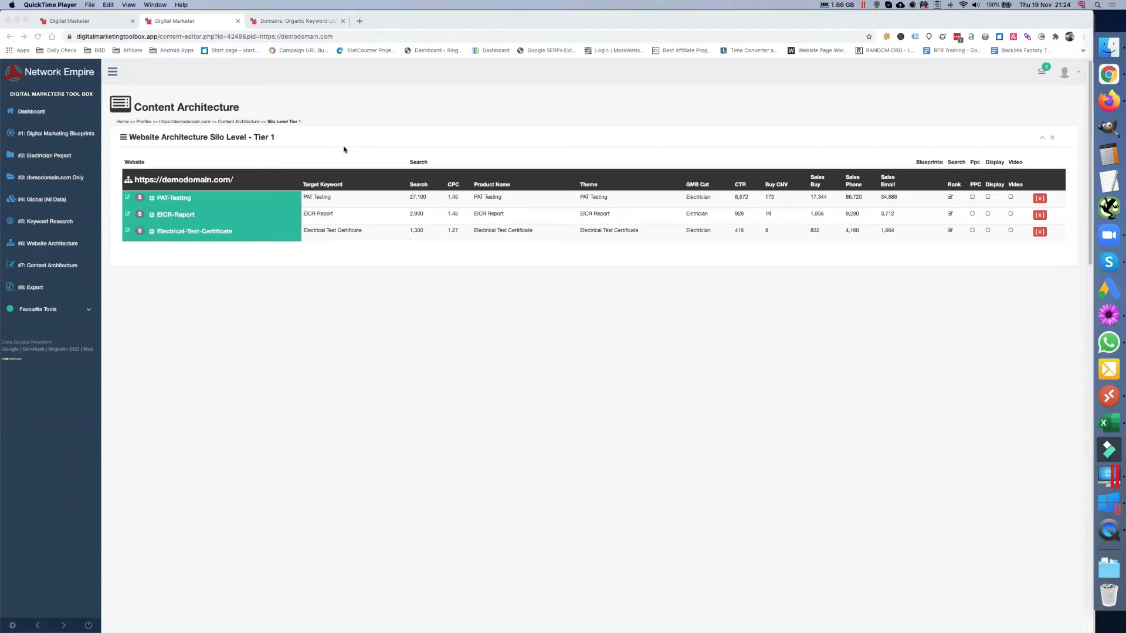
Reopen the PAT-Testing silo in the content editor and examine its search feature usage, related keywords, questions and organic results.
{"action": "left_click", "coordinate": [182, 199]}
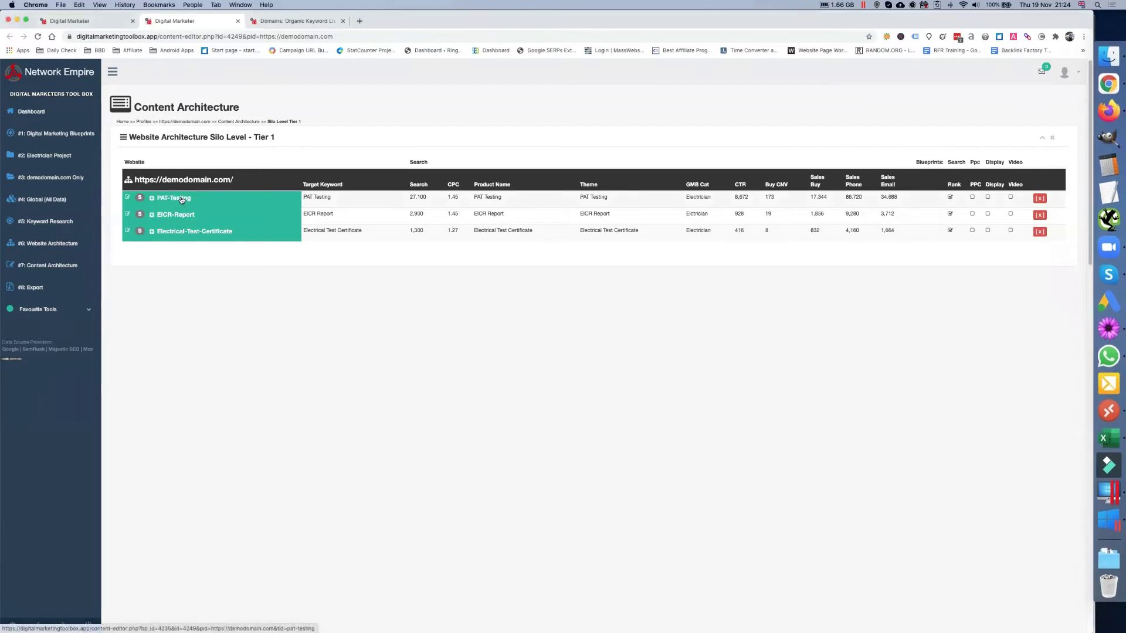
{"action": "left_click", "coordinate": [182, 199]}
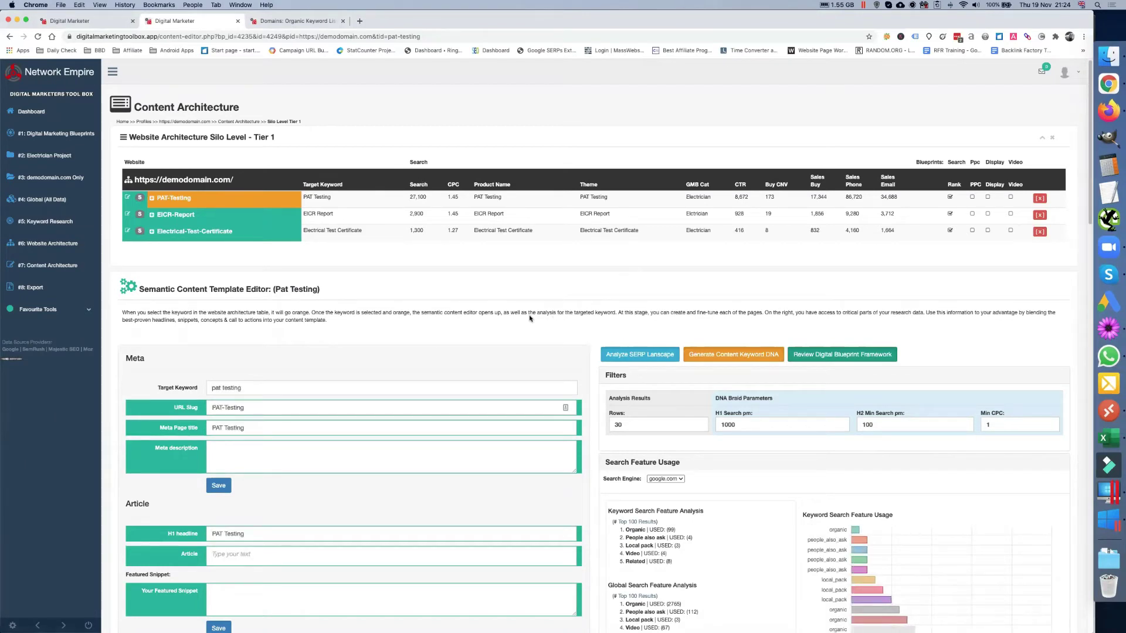
{"action": "scroll", "coordinate": [512, 315], "scroll_direction": "down", "scroll_amount": 1}
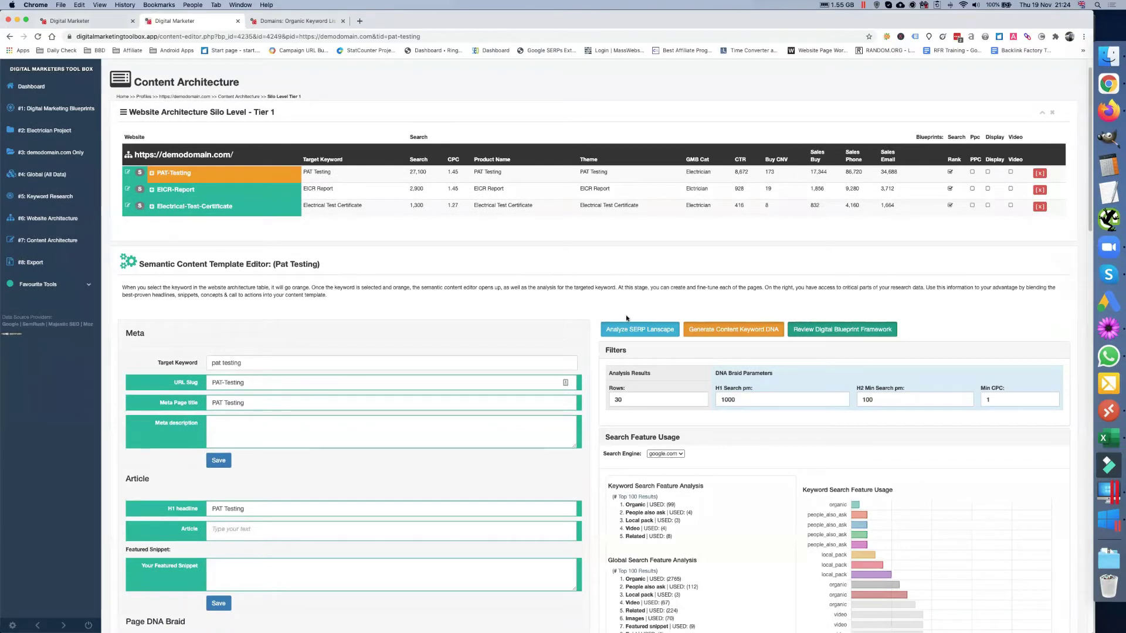
{"action": "scroll", "coordinate": [617, 318], "scroll_direction": "down", "scroll_amount": 5}
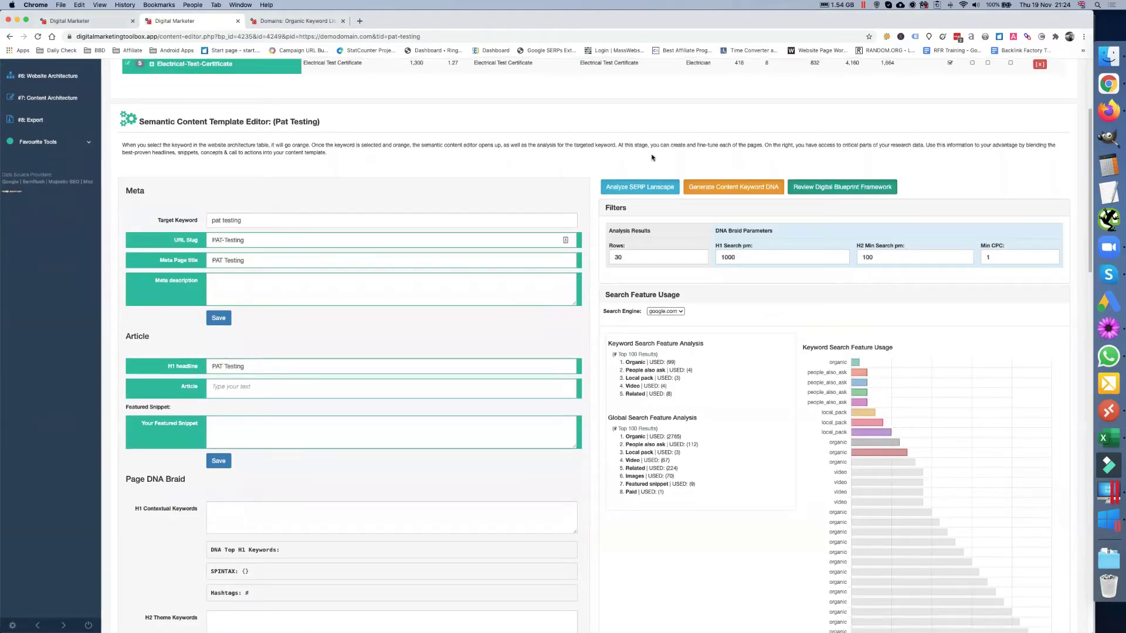
{"action": "scroll", "coordinate": [695, 326], "scroll_direction": "down", "scroll_amount": 1}
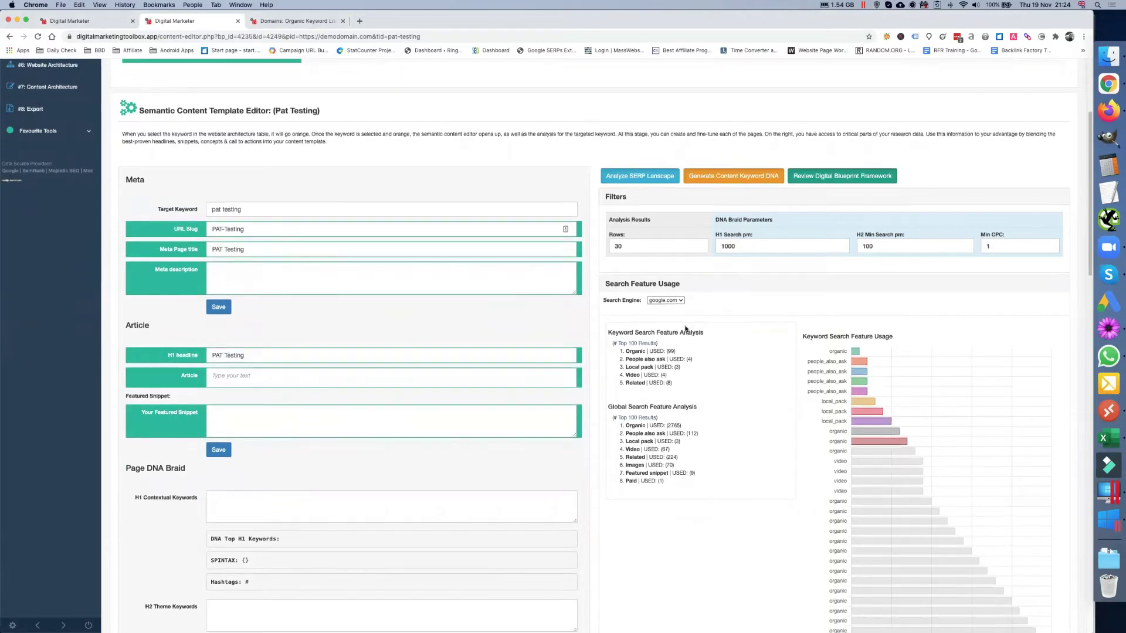
{"action": "scroll", "coordinate": [756, 359], "scroll_direction": "down", "scroll_amount": 1}
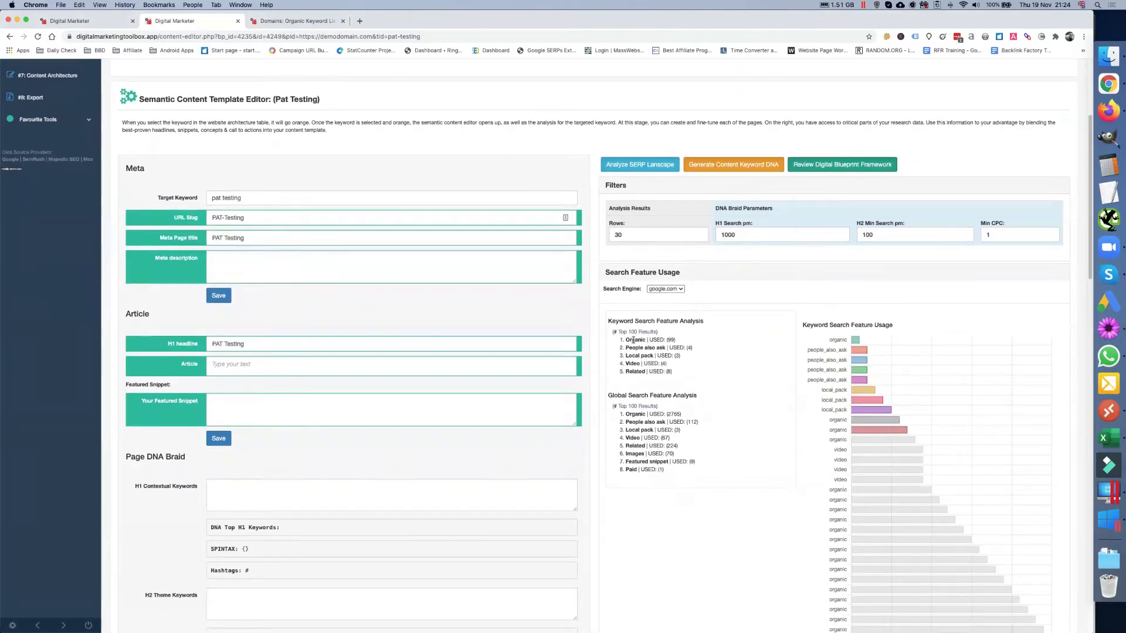
{"action": "scroll", "coordinate": [636, 353], "scroll_direction": "down", "scroll_amount": 1}
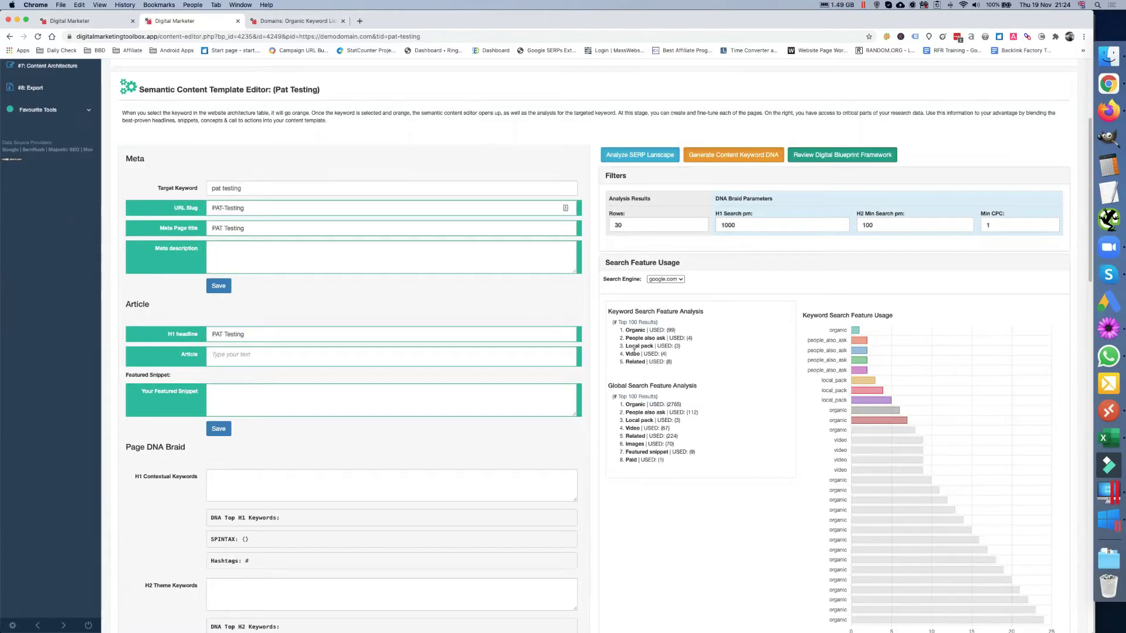
{"action": "scroll", "coordinate": [657, 362], "scroll_direction": "down", "scroll_amount": 5}
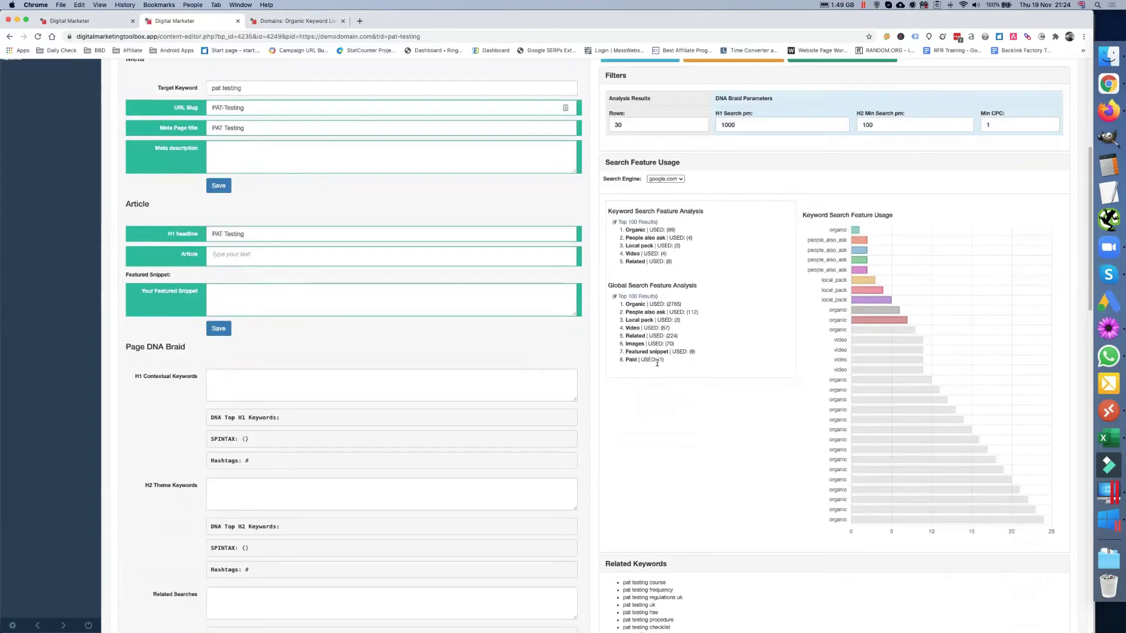
{"action": "scroll", "coordinate": [657, 363], "scroll_direction": "down", "scroll_amount": 10}
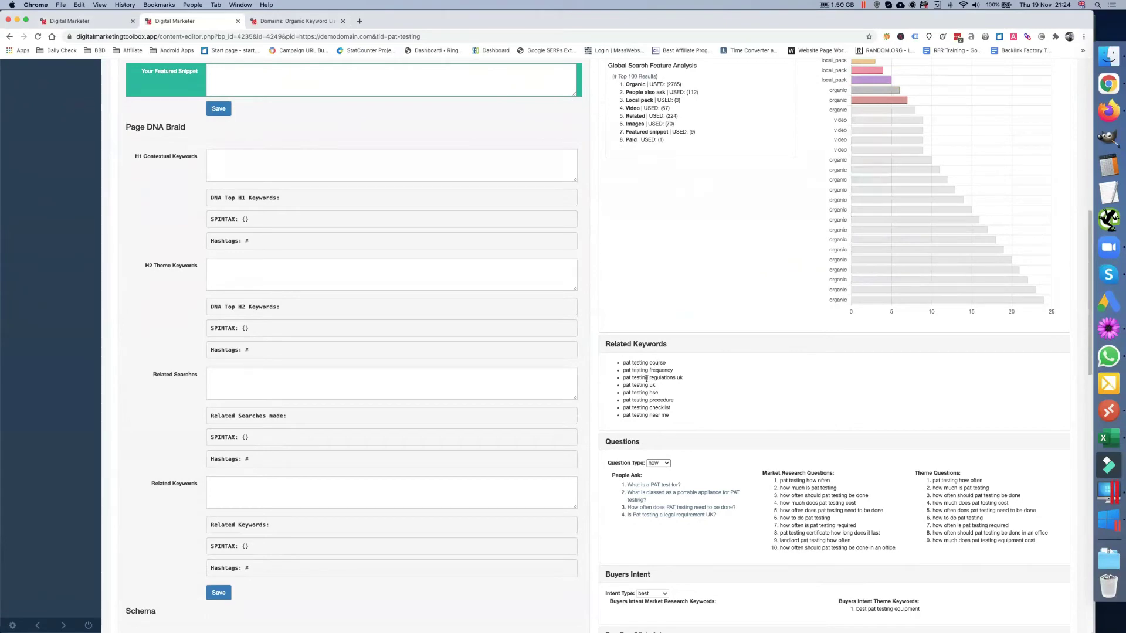
{"action": "scroll", "coordinate": [646, 378], "scroll_direction": "down", "scroll_amount": 9}
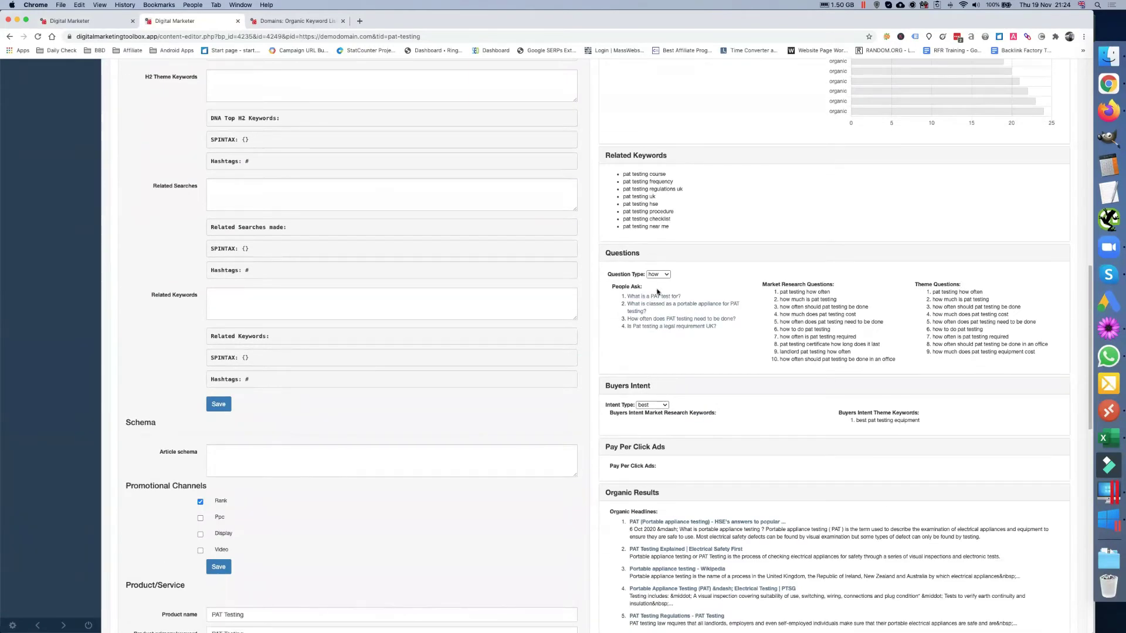
{"action": "scroll", "coordinate": [692, 396], "scroll_direction": "down", "scroll_amount": 4}
{"action": "scroll", "coordinate": [692, 396], "scroll_direction": "up", "scroll_amount": 7}
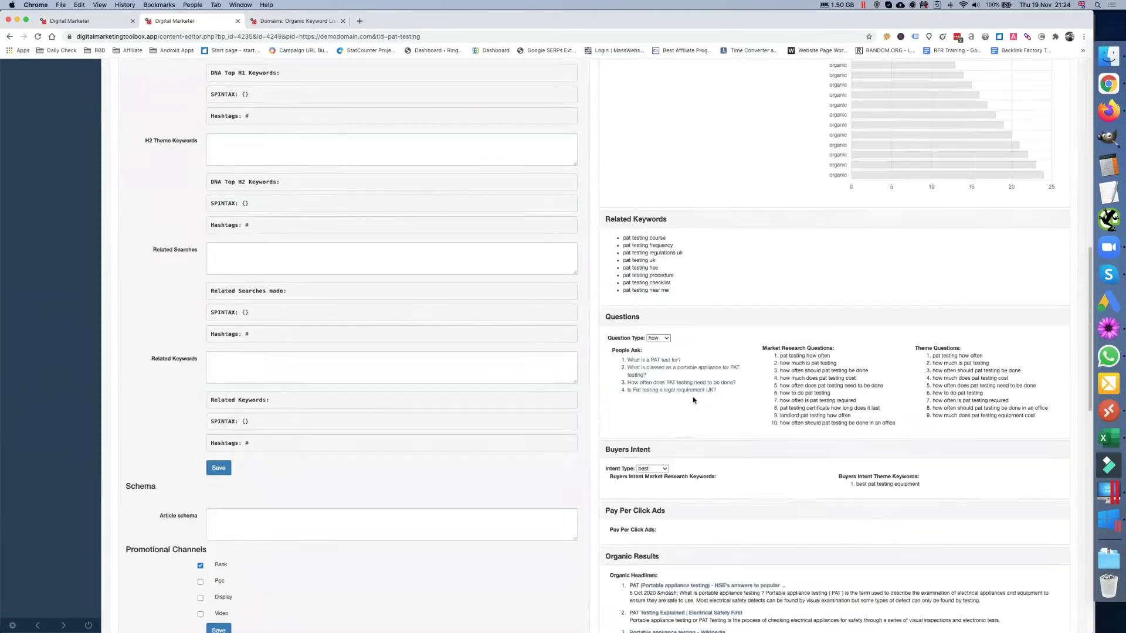
{"action": "scroll", "coordinate": [692, 397], "scroll_direction": "up", "scroll_amount": 20}
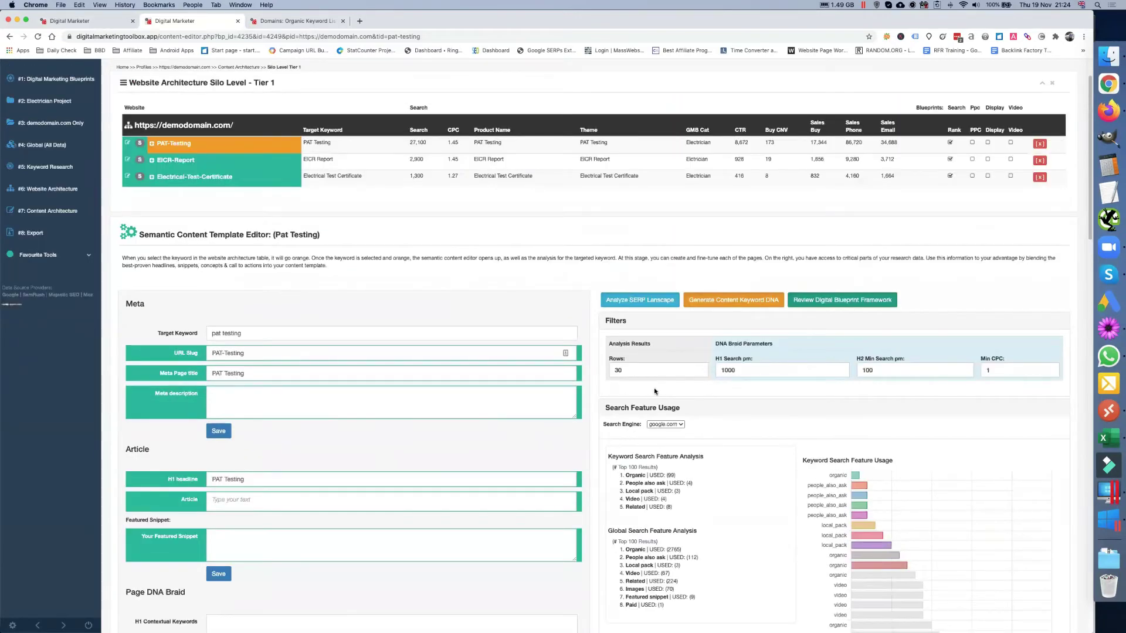
{"action": "scroll", "coordinate": [653, 388], "scroll_direction": "down", "scroll_amount": 8}
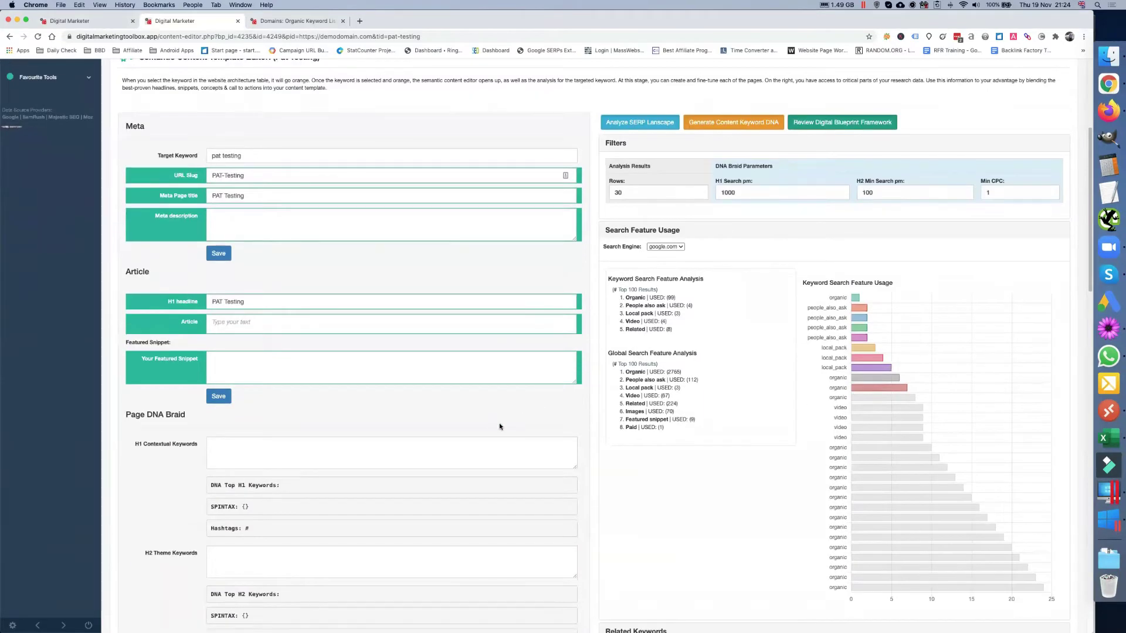
Generate the content keyword DNA for the PAT-Testing silo with H1 search 1000, H2 minimum search 100 and minimum CPC 1.
{"action": "scroll", "coordinate": [307, 519], "scroll_direction": "up", "scroll_amount": 10}
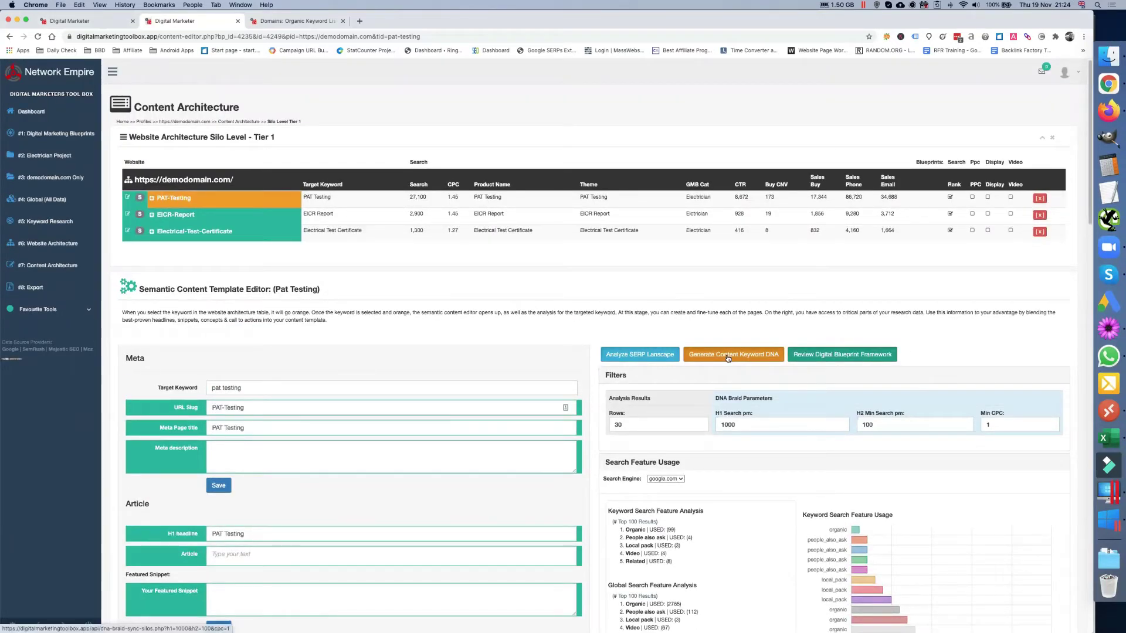
{"action": "left_click", "coordinate": [728, 356]}
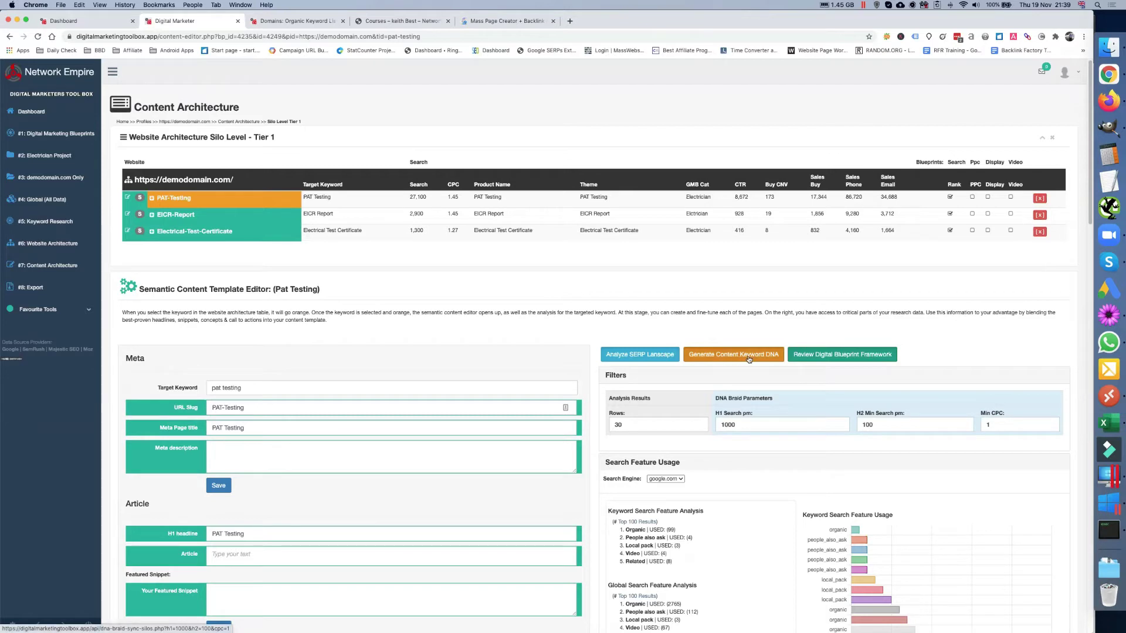
{"action": "scroll", "coordinate": [551, 376], "scroll_direction": "down", "scroll_amount": 1}
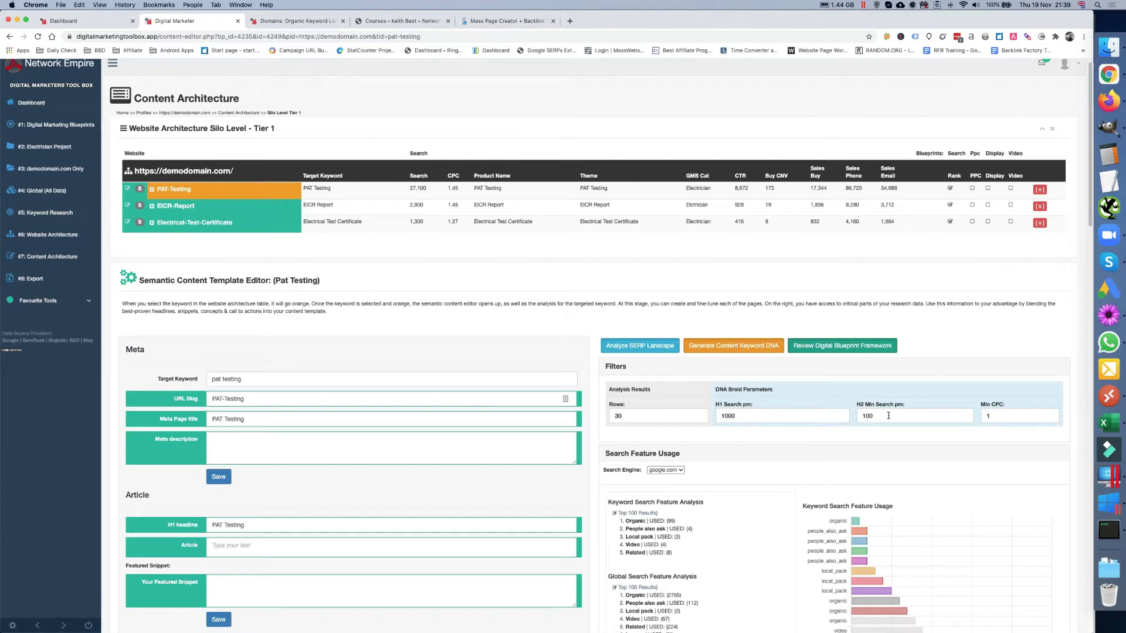
{"action": "scroll", "coordinate": [487, 419], "scroll_direction": "down", "scroll_amount": 10}
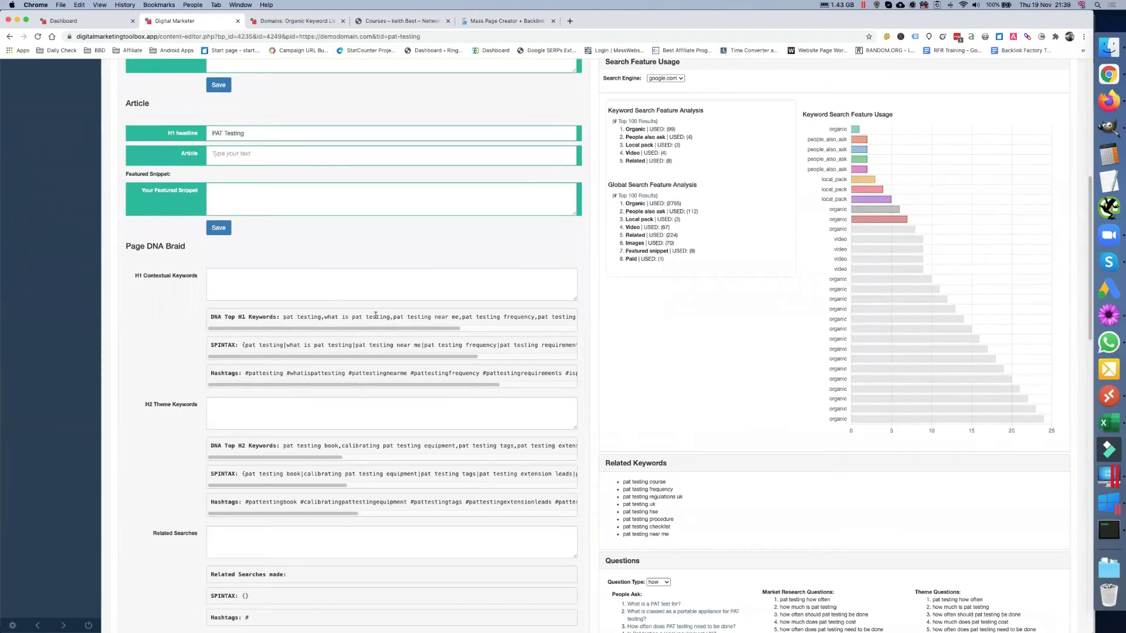
Examine the H1, H2 and related keywords, spintax and hashtags in the Page DNA Braid against the DNA braid parameters.
{"action": "scroll", "coordinate": [764, 276], "scroll_direction": "up", "scroll_amount": 6}
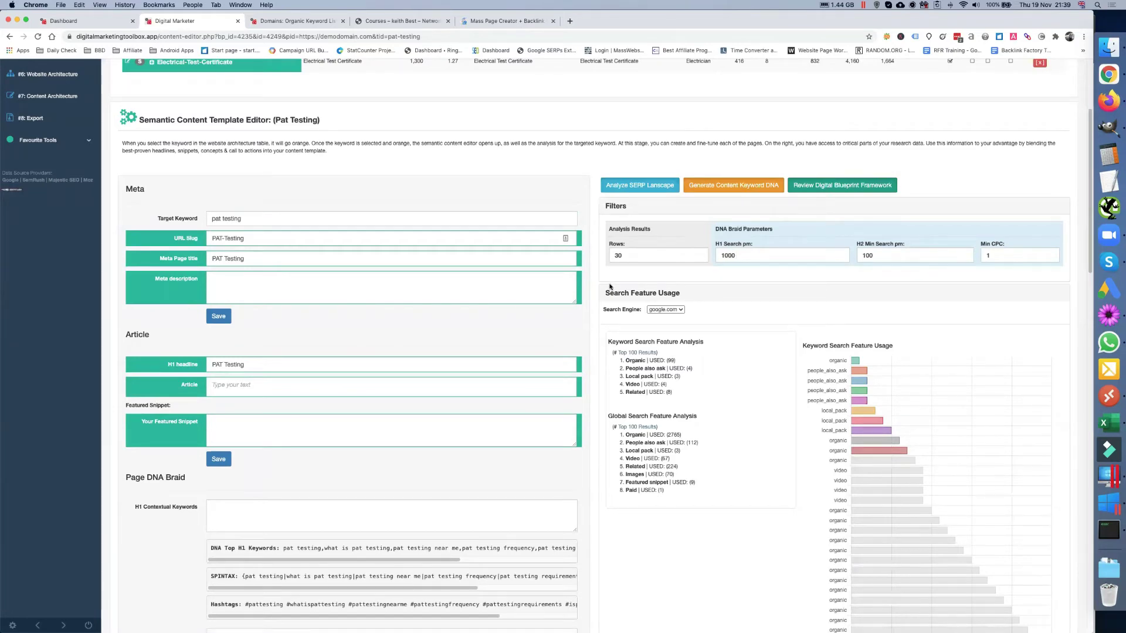
{"action": "scroll", "coordinate": [440, 312], "scroll_direction": "down", "scroll_amount": 5}
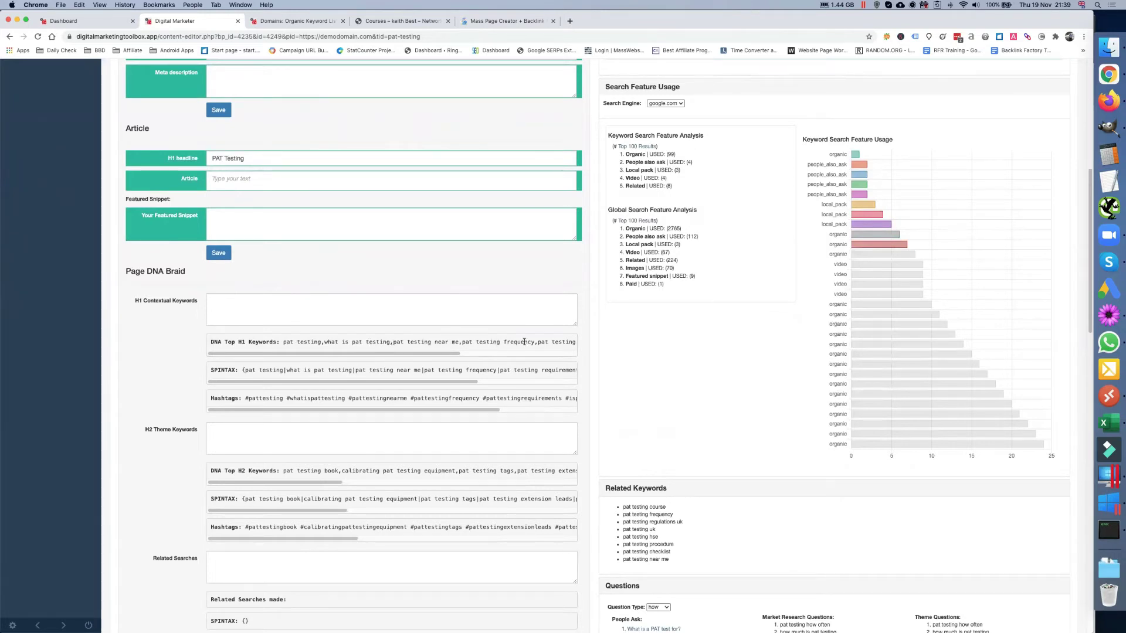
{"action": "scroll", "coordinate": [410, 364], "scroll_direction": "down", "scroll_amount": 1}
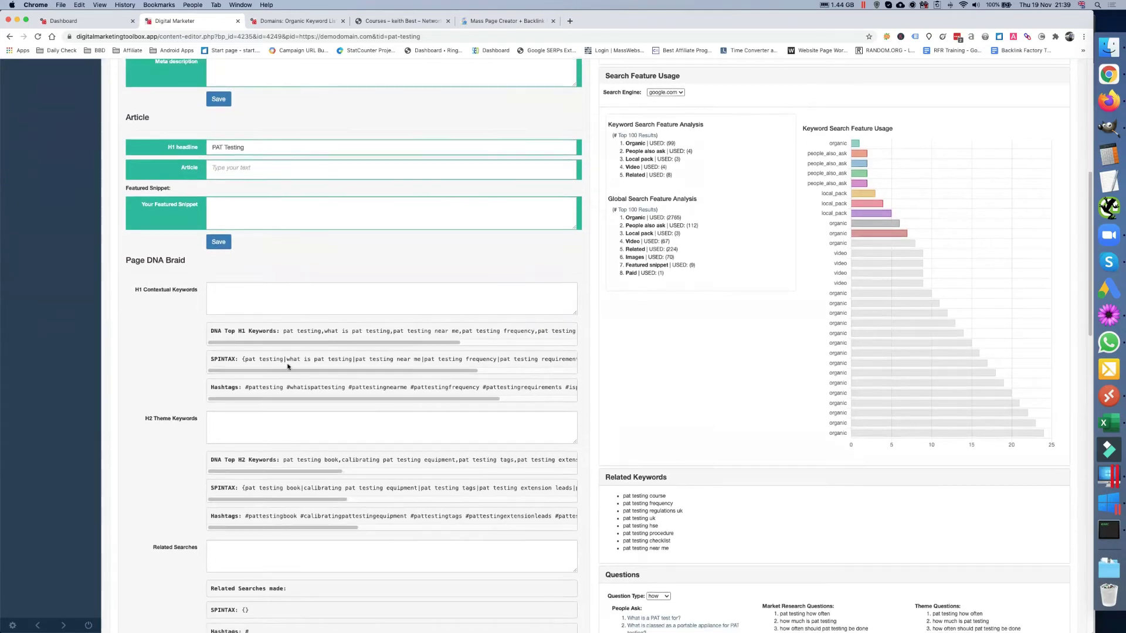
{"action": "scroll", "coordinate": [322, 388], "scroll_direction": "down", "scroll_amount": 10}
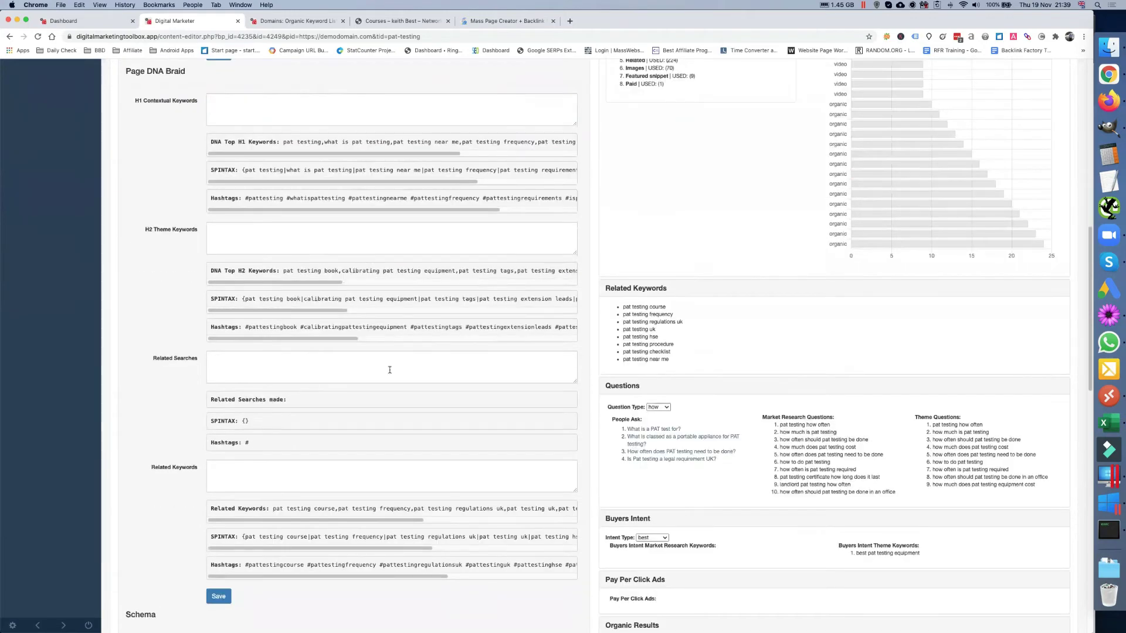
{"action": "scroll", "coordinate": [347, 398], "scroll_direction": "down", "scroll_amount": 1}
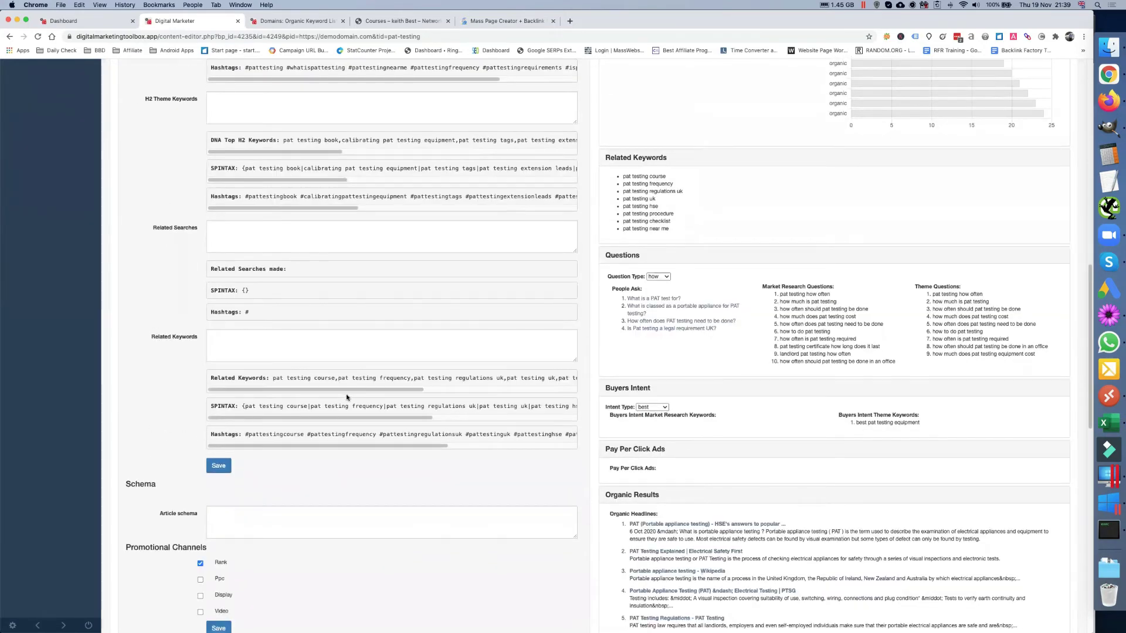
{"action": "scroll", "coordinate": [352, 387], "scroll_direction": "up", "scroll_amount": 15}
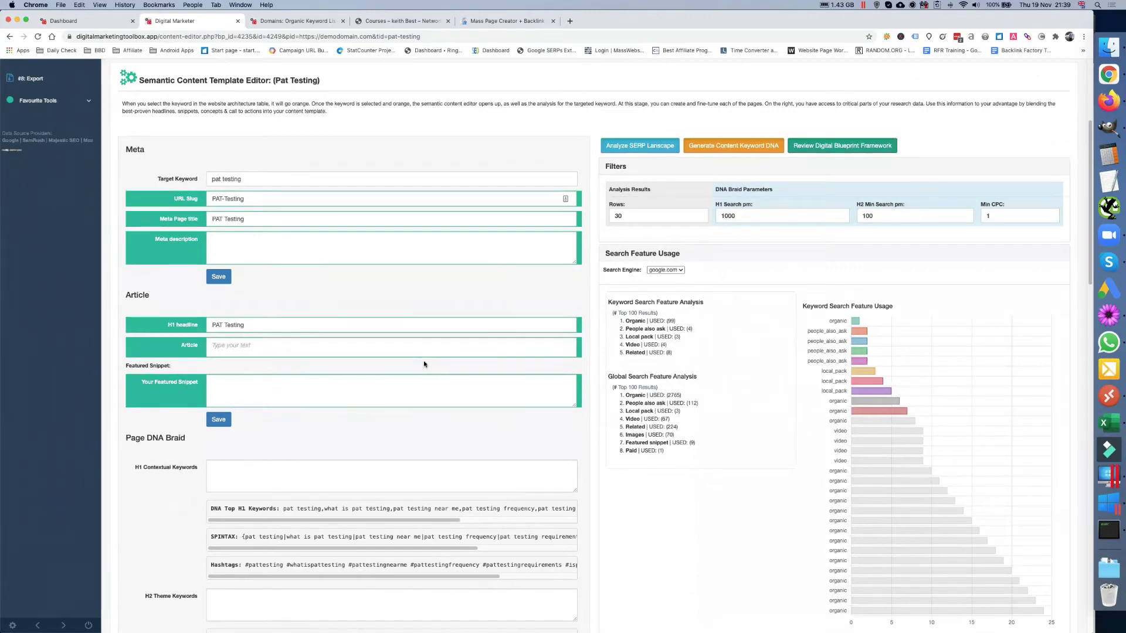
{"action": "scroll", "coordinate": [390, 390], "scroll_direction": "up", "scroll_amount": 3}
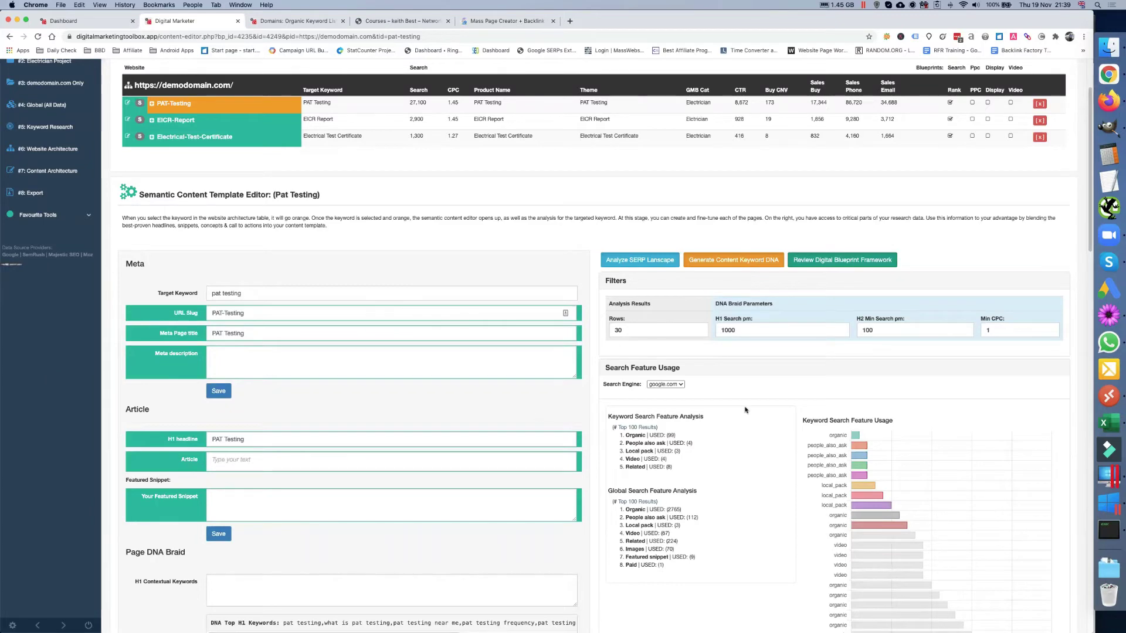
Collapse the Search Feature Usage section and review the related keywords, questions and organic results for pat testing.
{"action": "scroll", "coordinate": [732, 462], "scroll_direction": "down", "scroll_amount": 1}
{"action": "scroll", "coordinate": [669, 428], "scroll_direction": "down", "scroll_amount": 4}
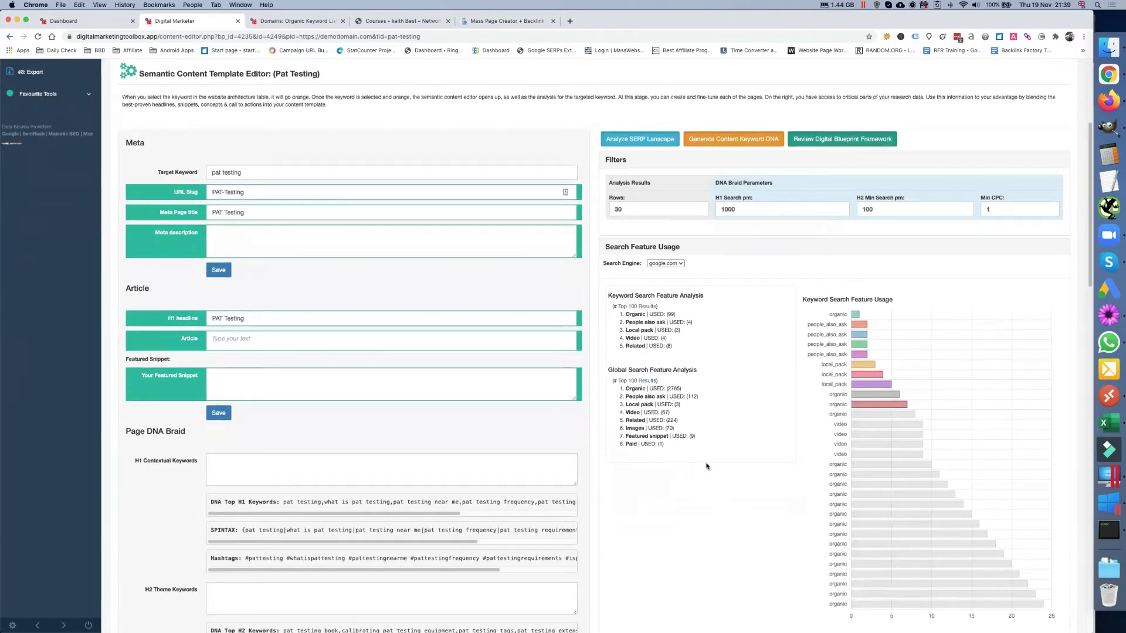
{"action": "mouse_move", "coordinate": [856, 317]}
{"action": "left_click", "coordinate": [672, 248]}
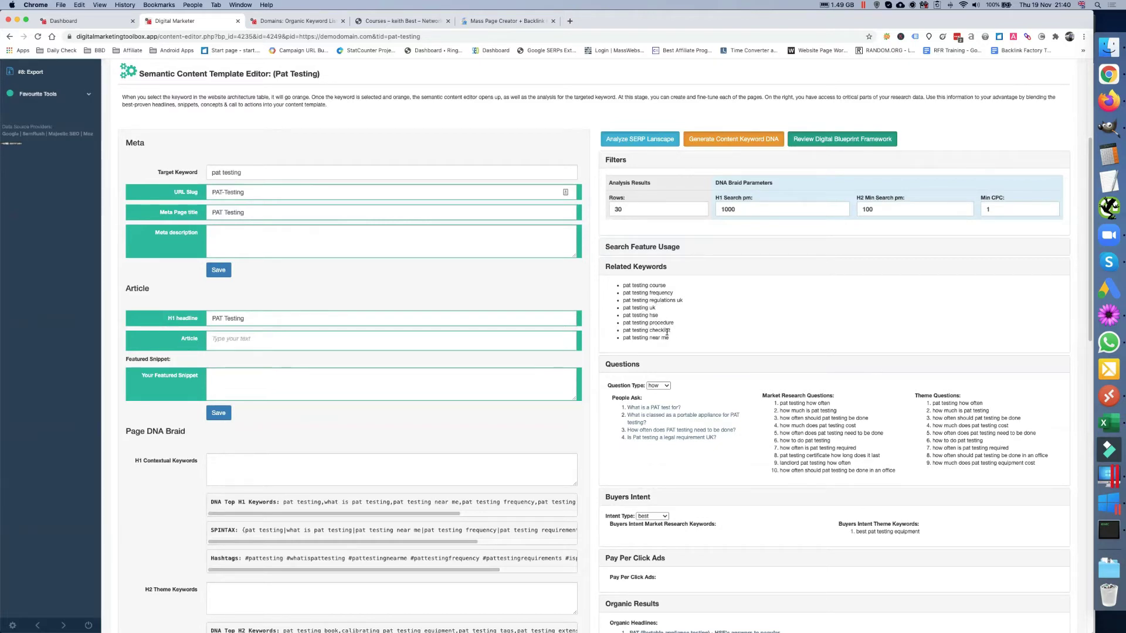
{"action": "scroll", "coordinate": [667, 333], "scroll_direction": "down", "scroll_amount": 1}
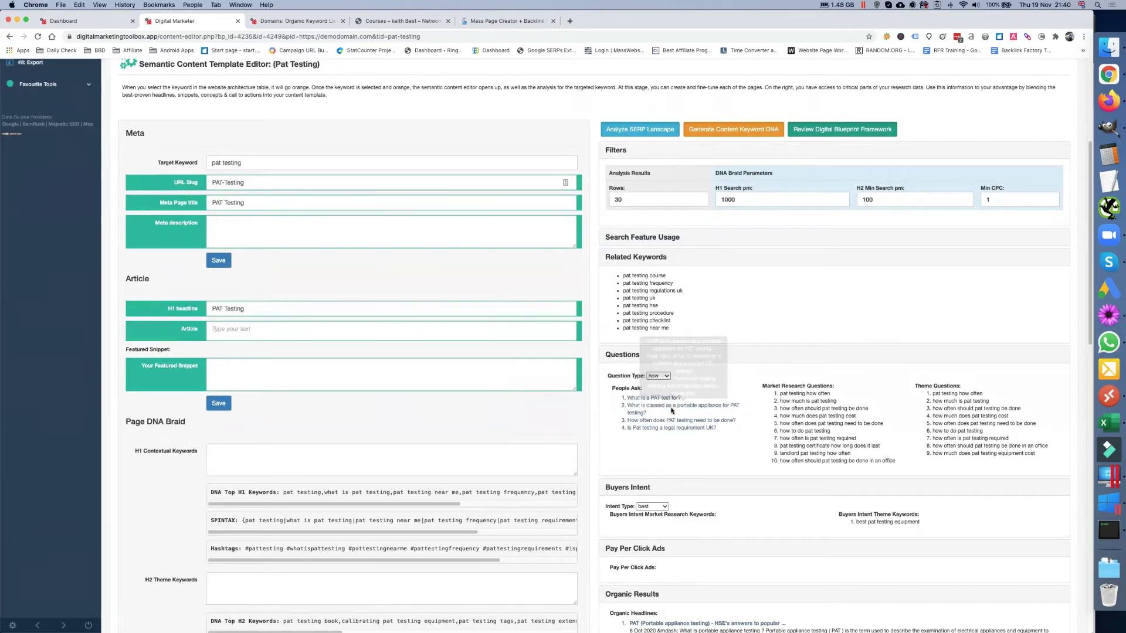
{"action": "scroll", "coordinate": [672, 411], "scroll_direction": "down", "scroll_amount": 2}
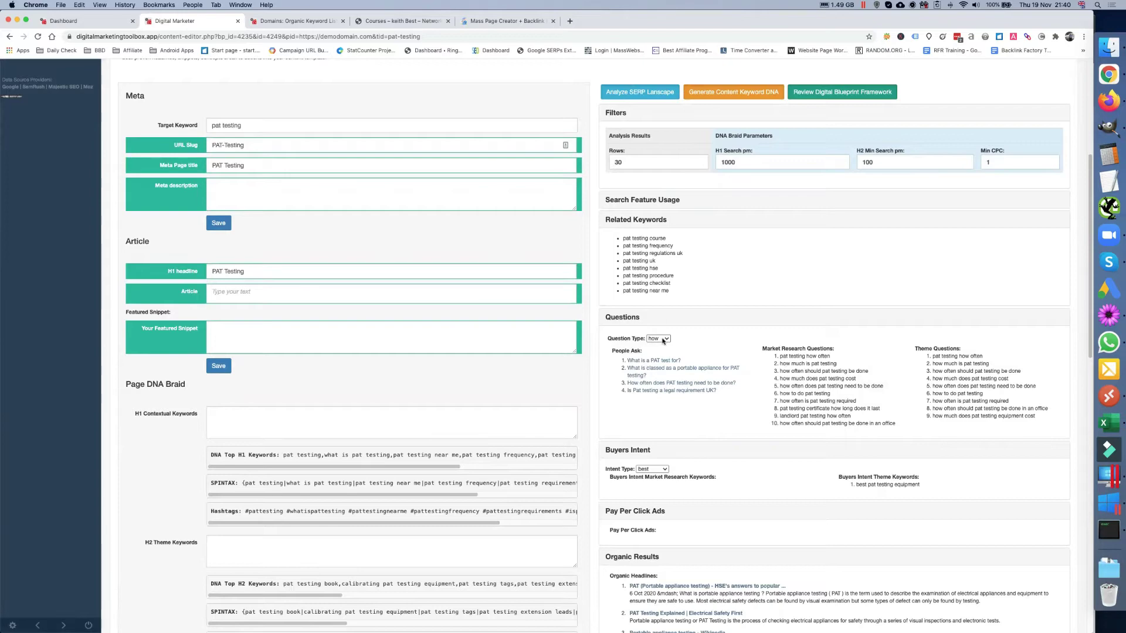
{"action": "scroll", "coordinate": [698, 382], "scroll_direction": "down", "scroll_amount": 3}
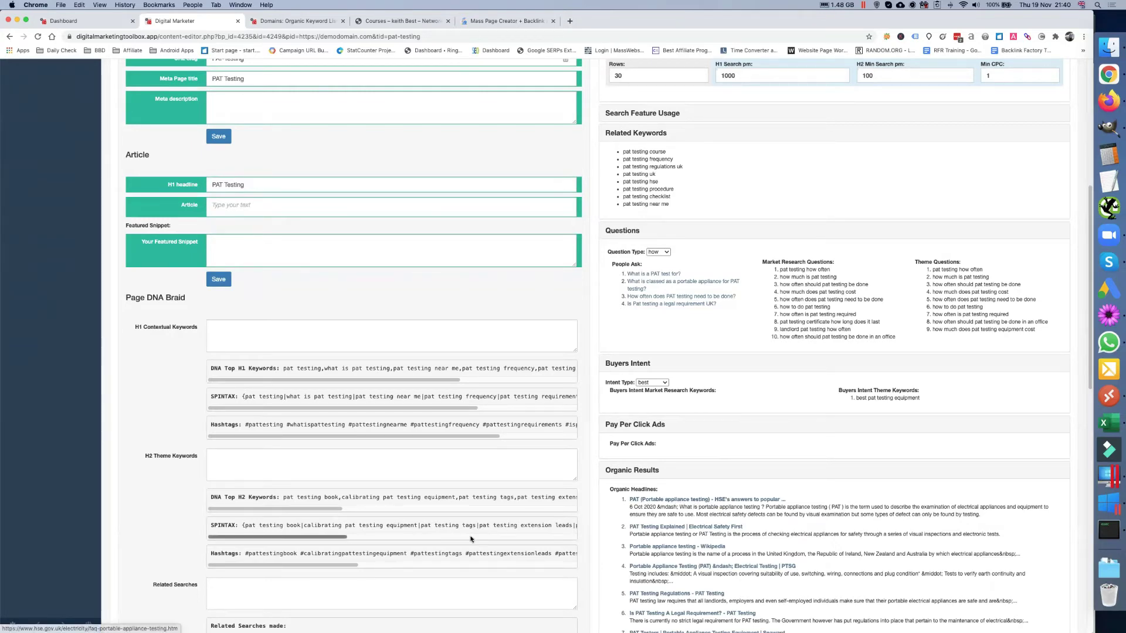
Change the article's H1 headline to "PAT (Portable Appliance Testing)".
{"action": "scroll", "coordinate": [441, 536], "scroll_direction": "up", "scroll_amount": 5}
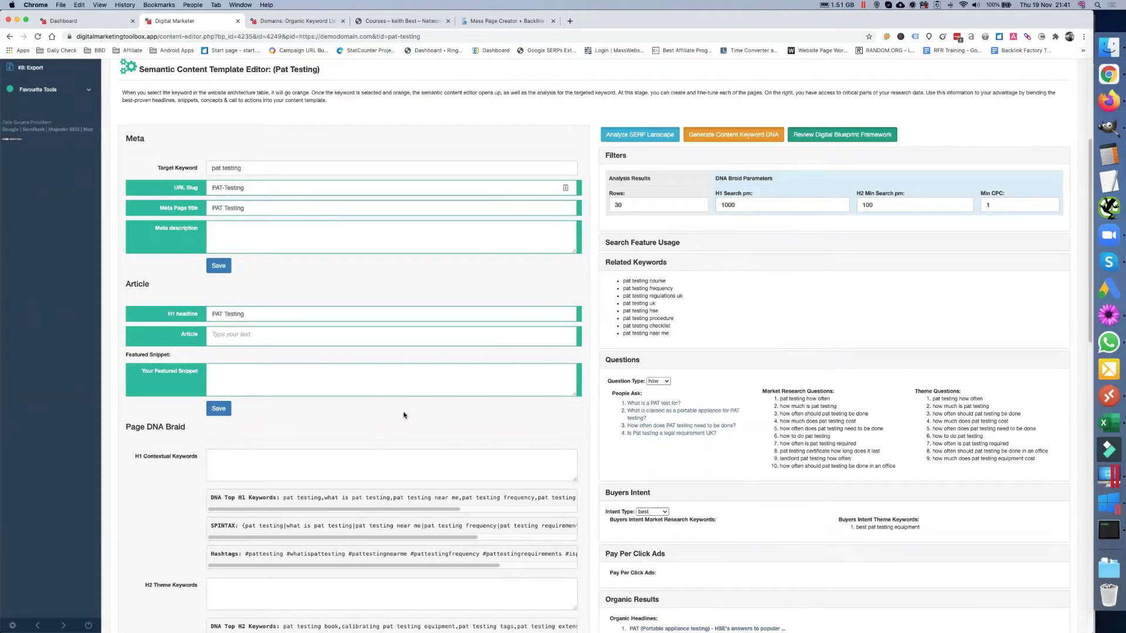
{"action": "scroll", "coordinate": [403, 415], "scroll_direction": "down", "scroll_amount": 2}
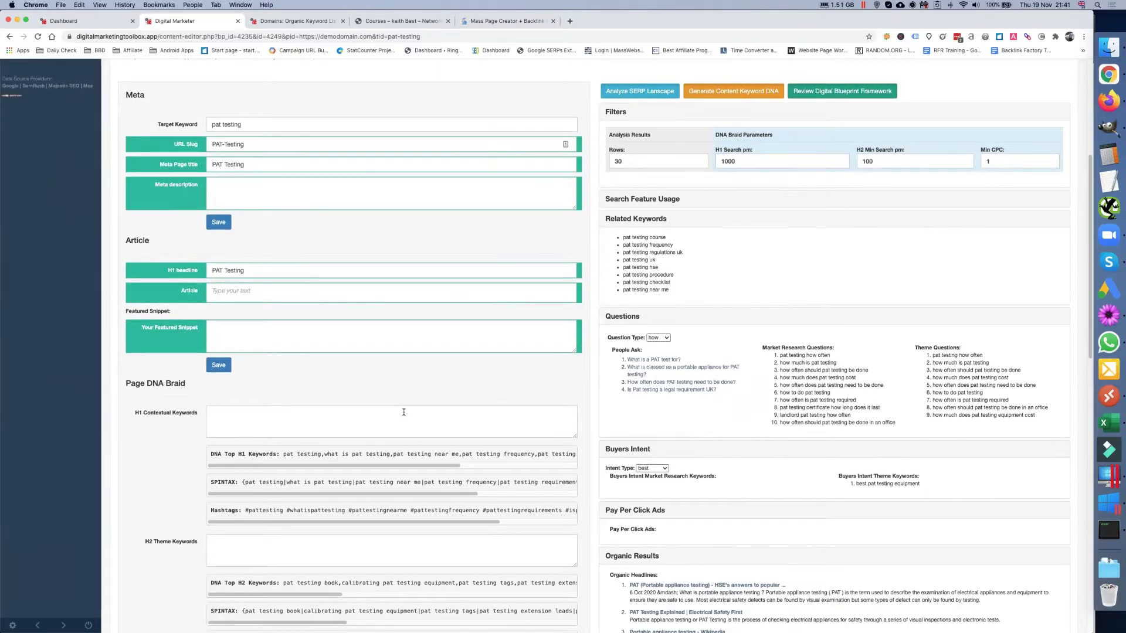
{"action": "scroll", "coordinate": [404, 413], "scroll_direction": "up", "scroll_amount": 1}
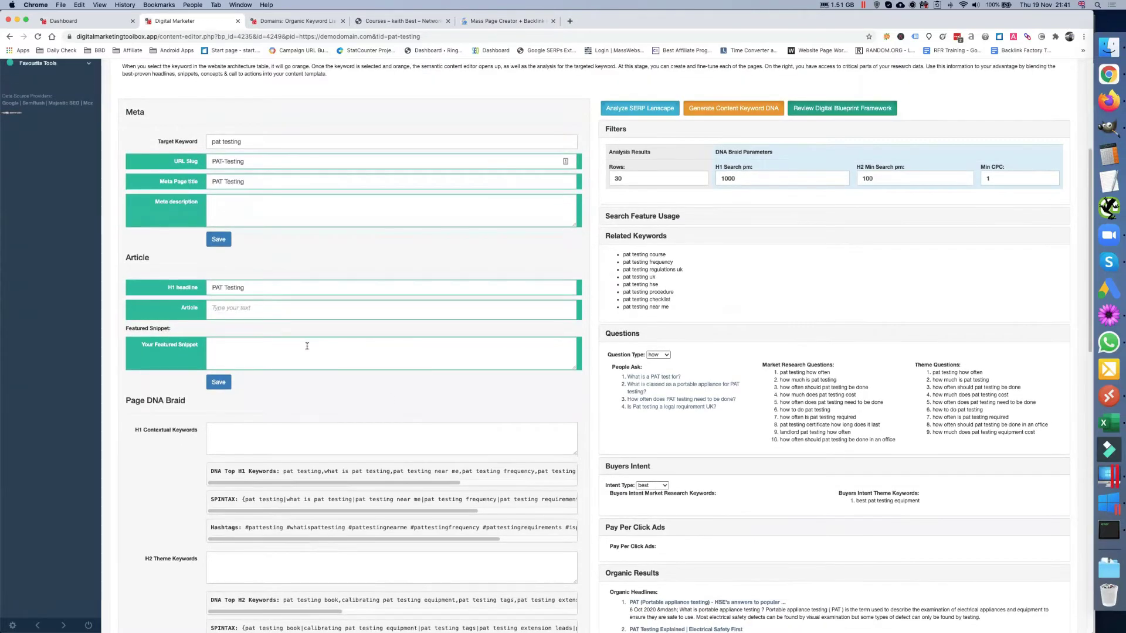
{"action": "left_click", "coordinate": [224, 286]}
{"action": "type", "text": "(Po"}
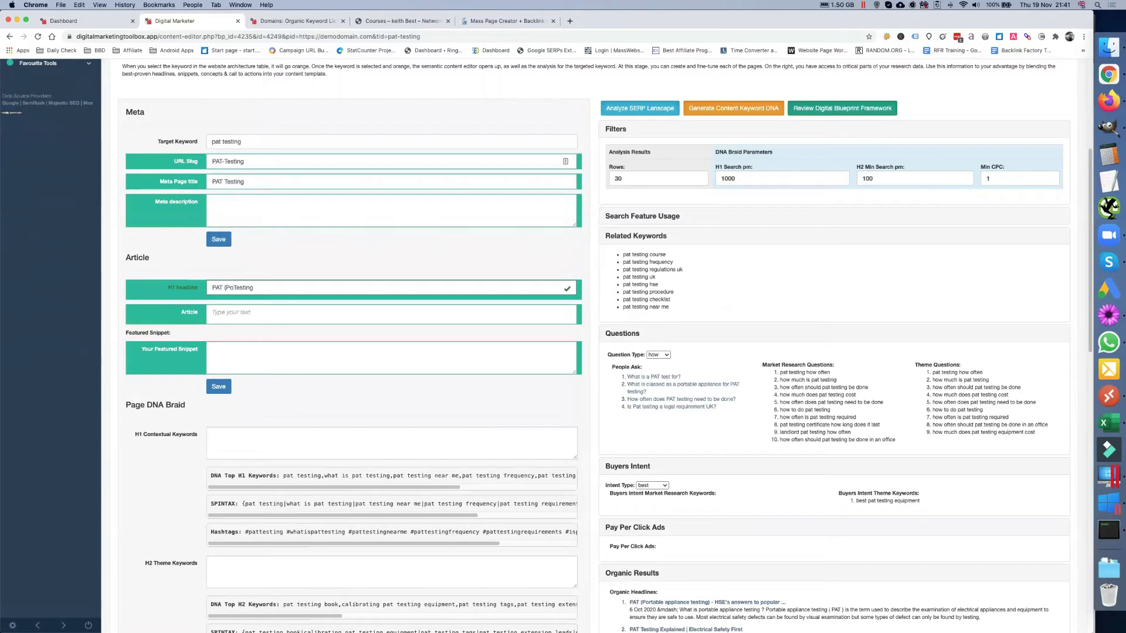
{"action": "type", "text": "rtable Appliance"}
Copy "(Portable Appliance Testing)" from the H1 headline into the meta page title, making it "PAT (Portable Appliance Testing)".
{"action": "left_click_drag", "start_coordinate": [223, 288], "coordinate": [306, 289]}
{"action": "key", "text": "ctrl+c"}
{"action": "double_click", "coordinate": [234, 181]}
{"action": "key", "text": "ctrl+v"}
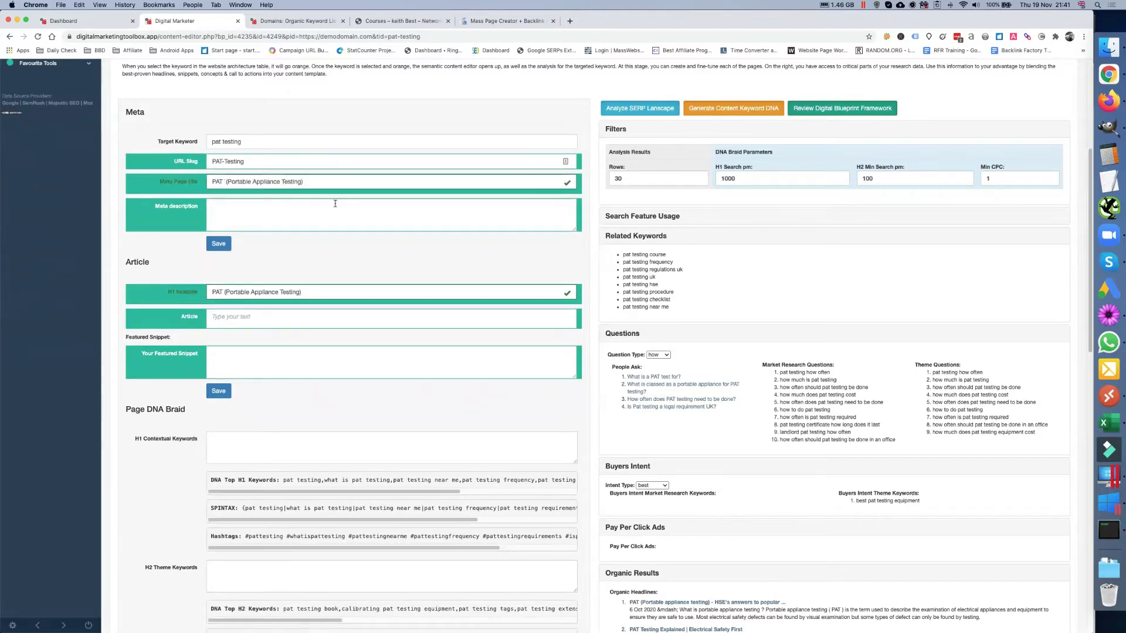
Examine the competitors' headlines and snippets through the whole list of organic results for pat testing.
{"action": "scroll", "coordinate": [750, 481], "scroll_direction": "down", "scroll_amount": 2}
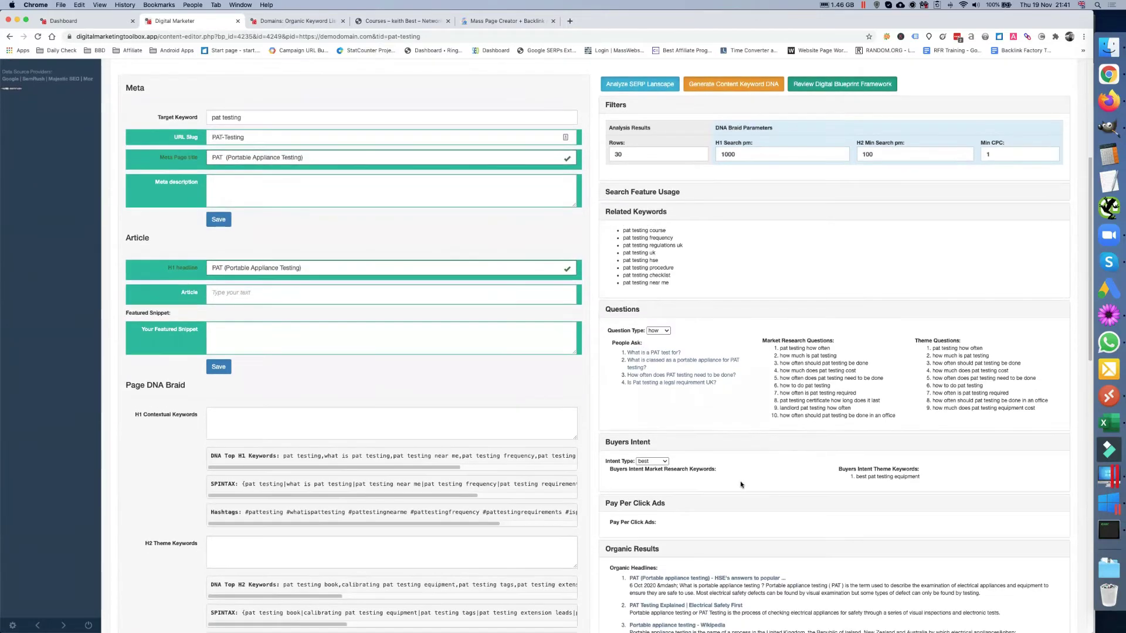
{"action": "scroll", "coordinate": [740, 485], "scroll_direction": "down", "scroll_amount": 1}
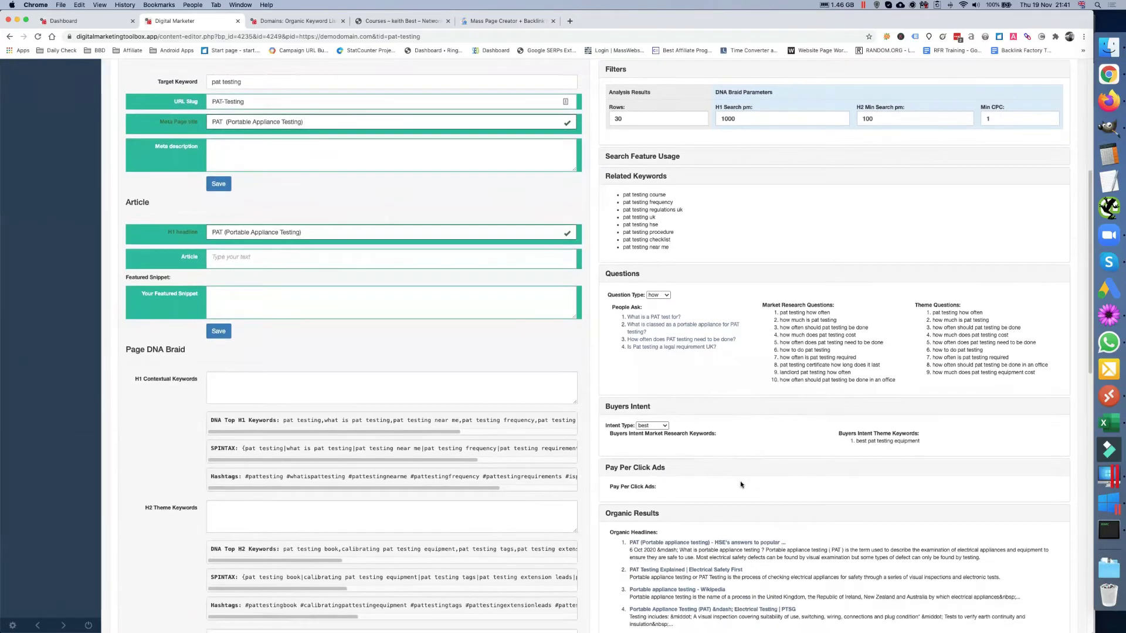
{"action": "scroll", "coordinate": [740, 485], "scroll_direction": "down", "scroll_amount": 1}
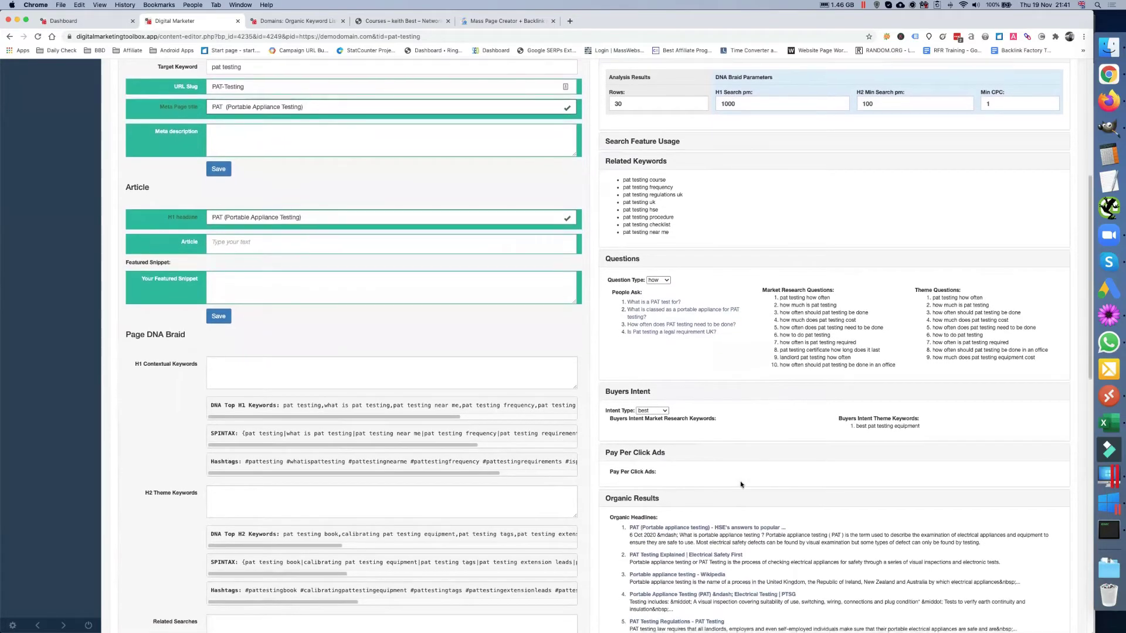
{"action": "scroll", "coordinate": [740, 485], "scroll_direction": "down", "scroll_amount": 3}
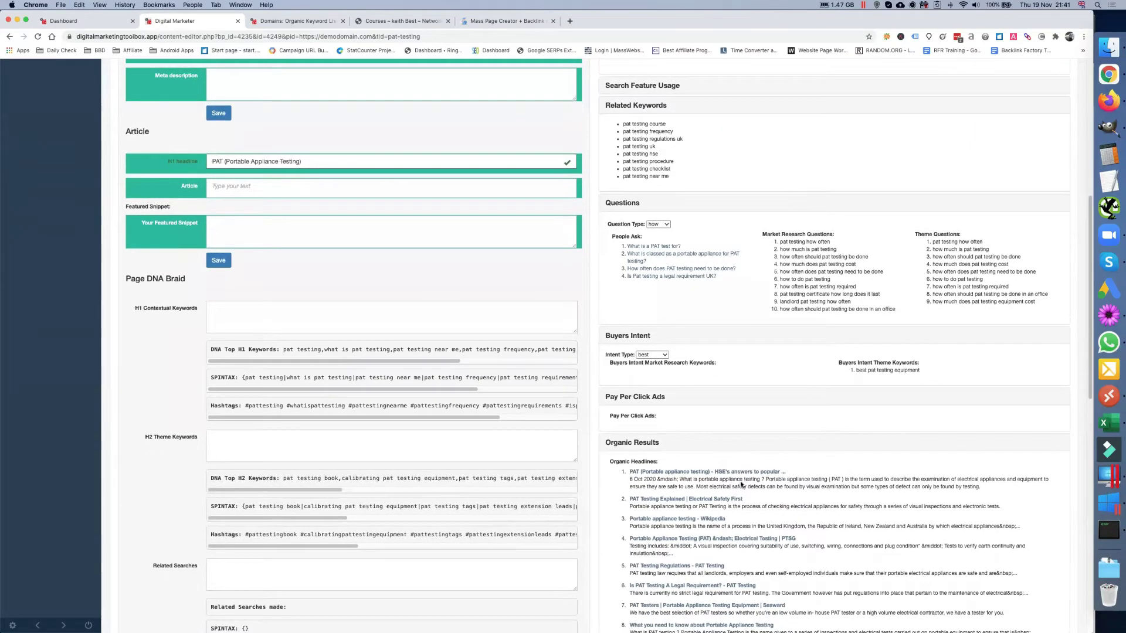
{"action": "scroll", "coordinate": [755, 539], "scroll_direction": "down", "scroll_amount": 1}
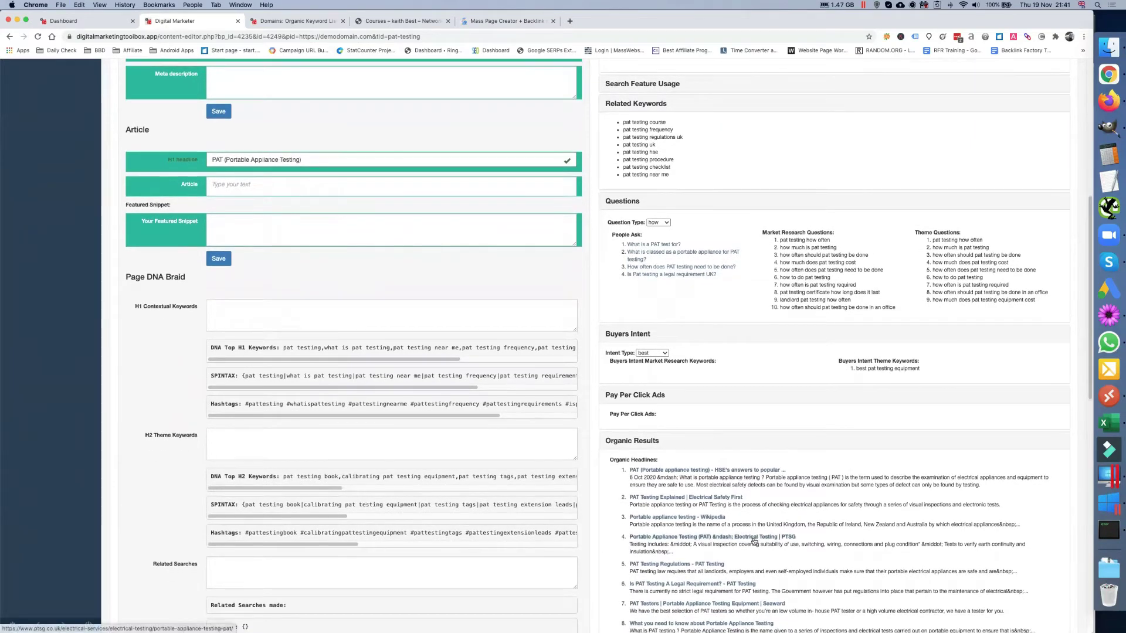
{"action": "scroll", "coordinate": [754, 541], "scroll_direction": "down", "scroll_amount": 1}
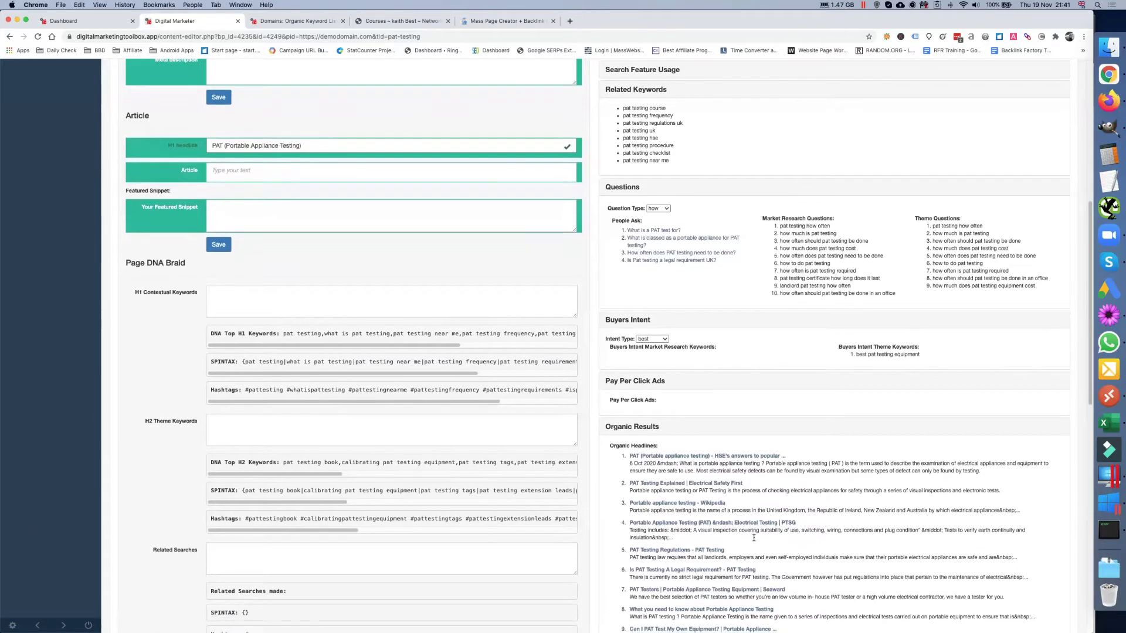
{"action": "scroll", "coordinate": [754, 540], "scroll_direction": "down", "scroll_amount": 2}
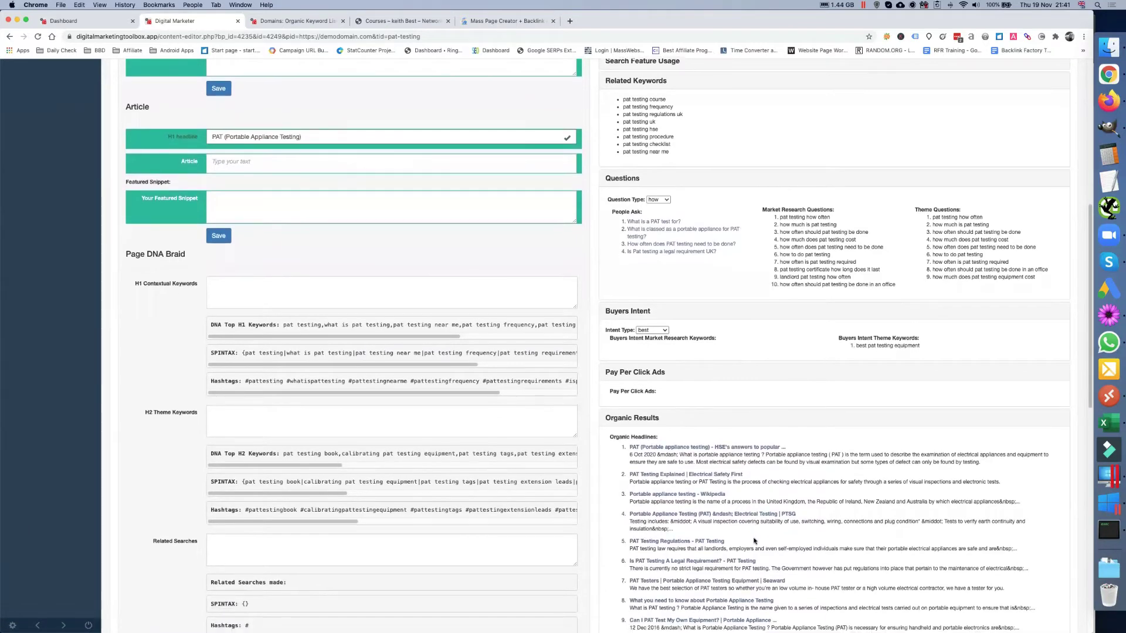
{"action": "scroll", "coordinate": [755, 541], "scroll_direction": "down", "scroll_amount": 3}
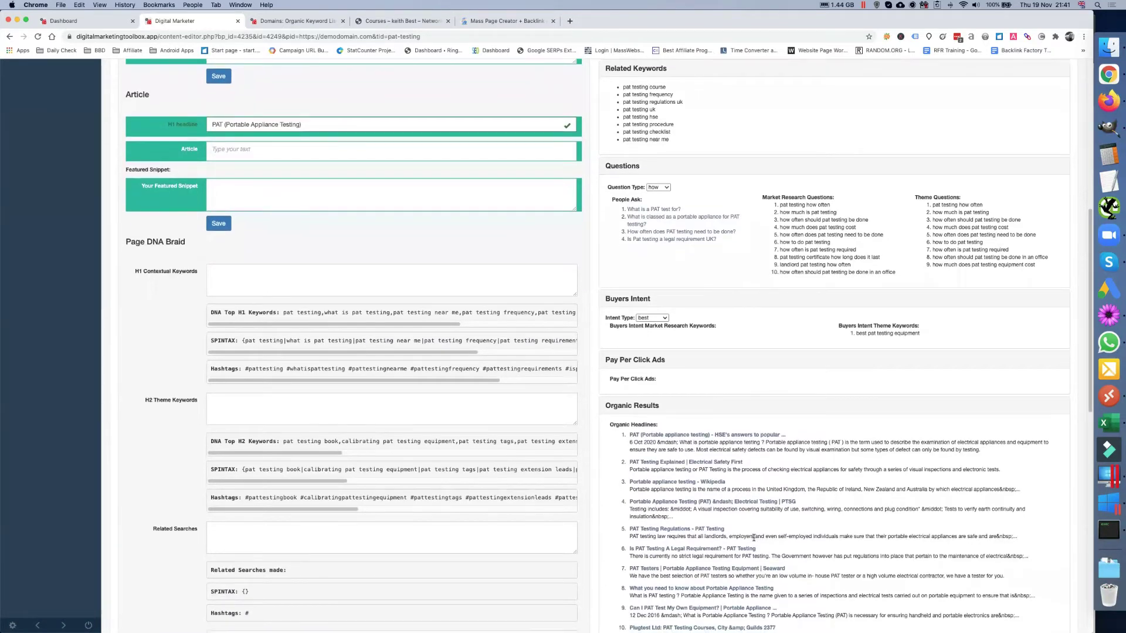
{"action": "scroll", "coordinate": [755, 540], "scroll_direction": "down", "scroll_amount": 3}
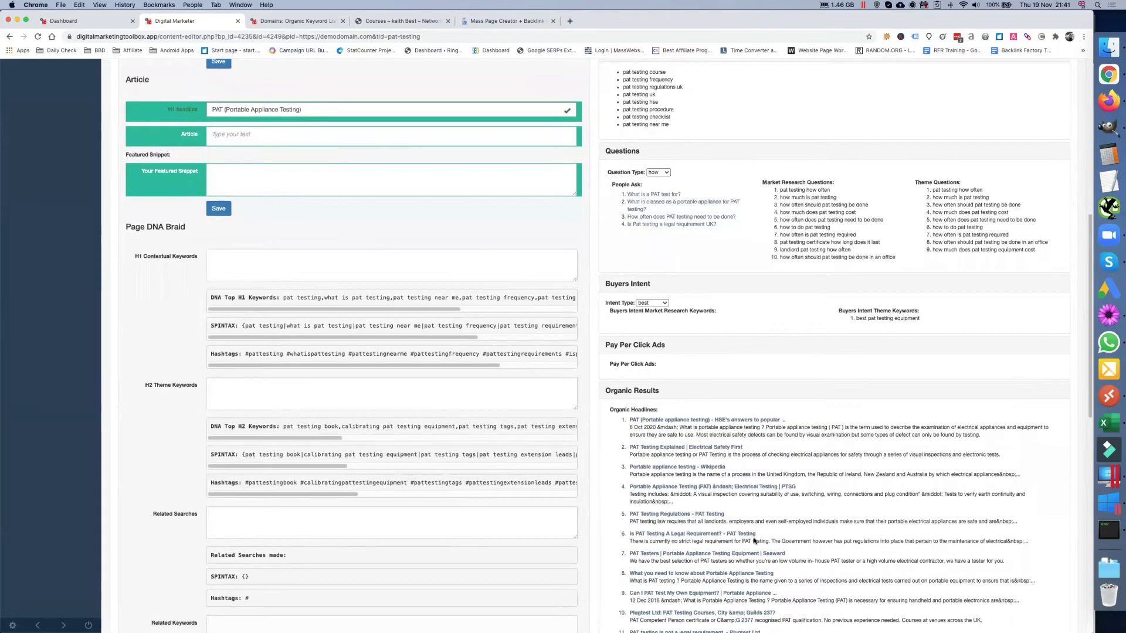
{"action": "scroll", "coordinate": [755, 538], "scroll_direction": "down", "scroll_amount": 5}
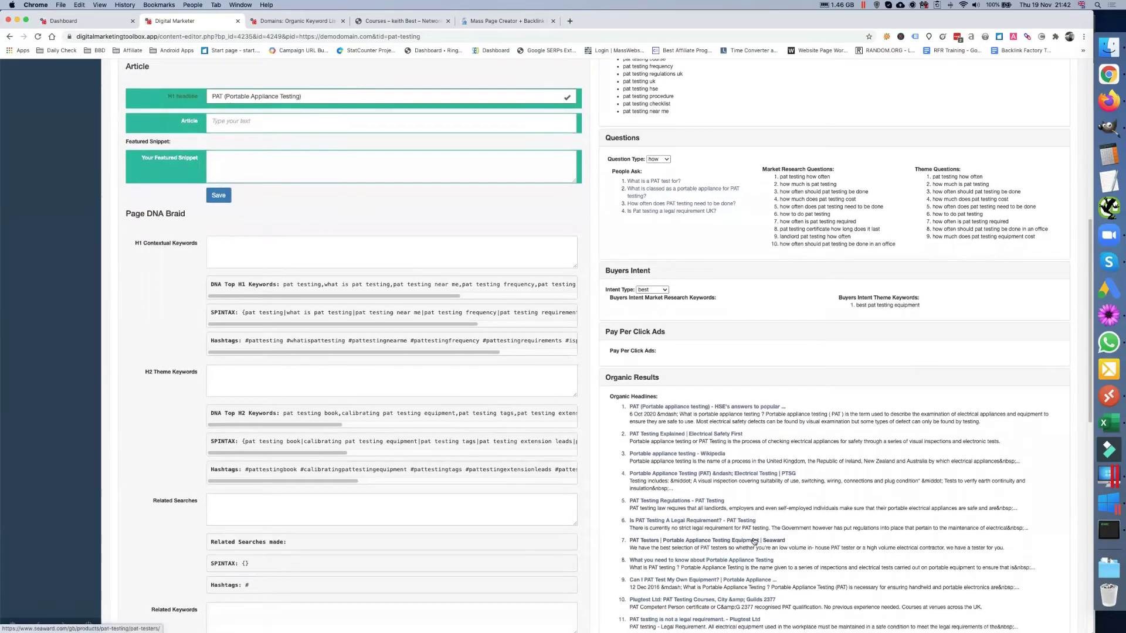
{"action": "scroll", "coordinate": [755, 541], "scroll_direction": "down", "scroll_amount": 8}
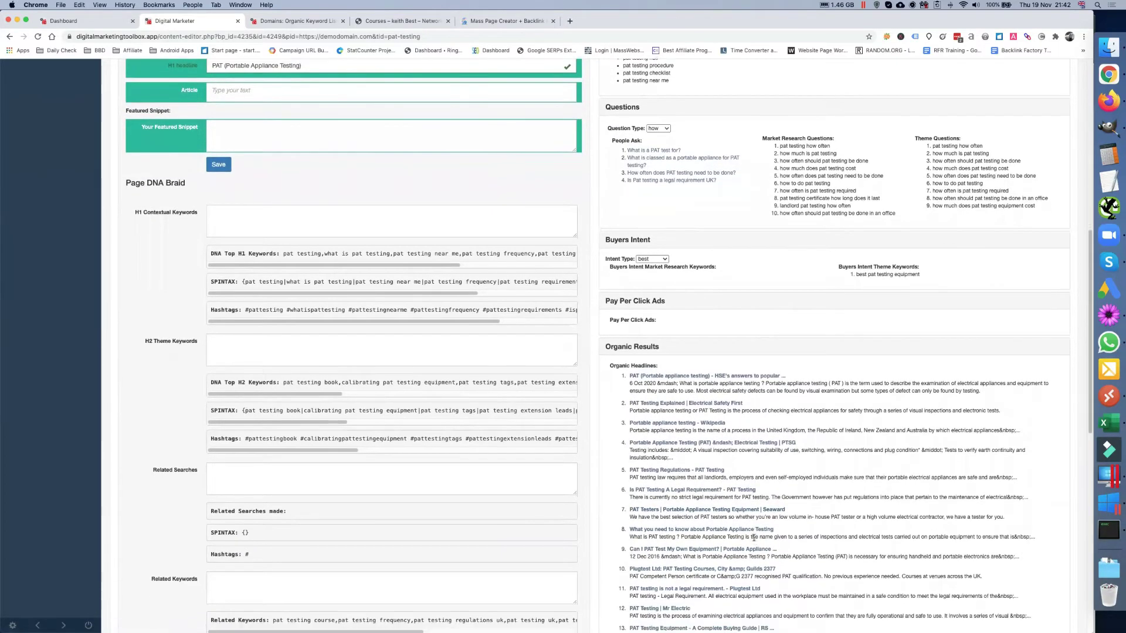
{"action": "scroll", "coordinate": [754, 538], "scroll_direction": "down", "scroll_amount": 3}
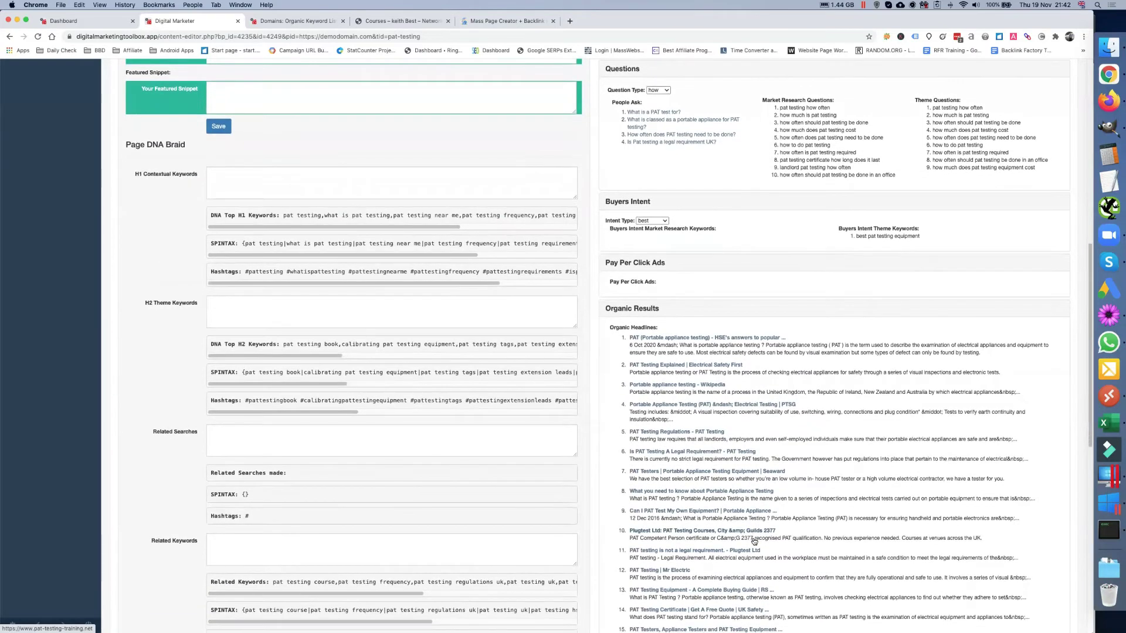
{"action": "scroll", "coordinate": [754, 538], "scroll_direction": "down", "scroll_amount": 4}
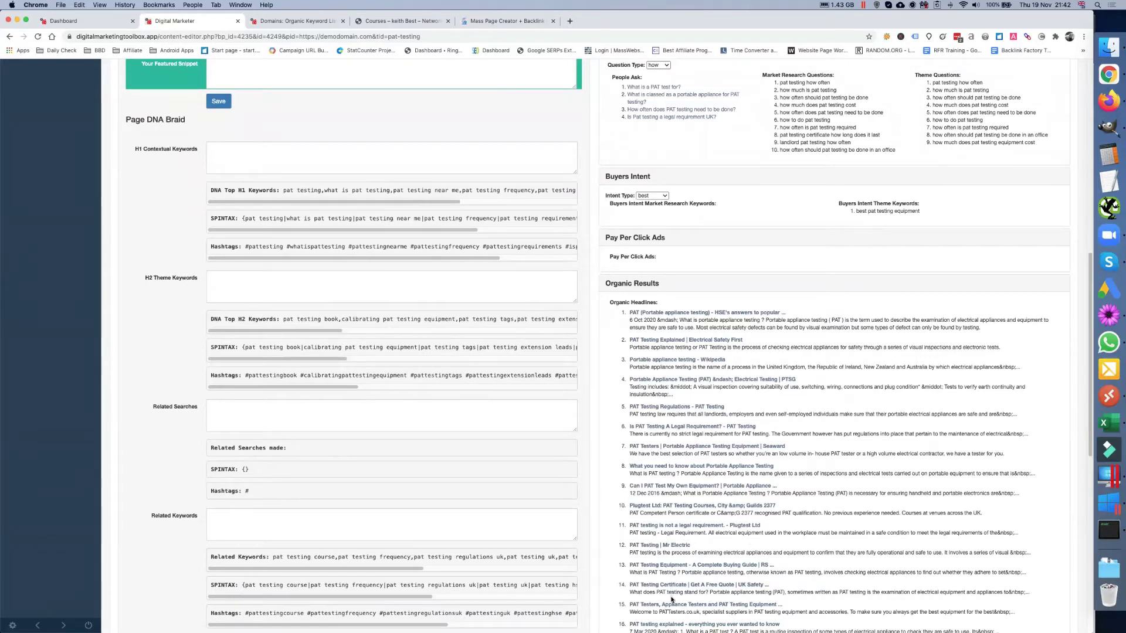
{"action": "scroll", "coordinate": [672, 598], "scroll_direction": "down", "scroll_amount": 10}
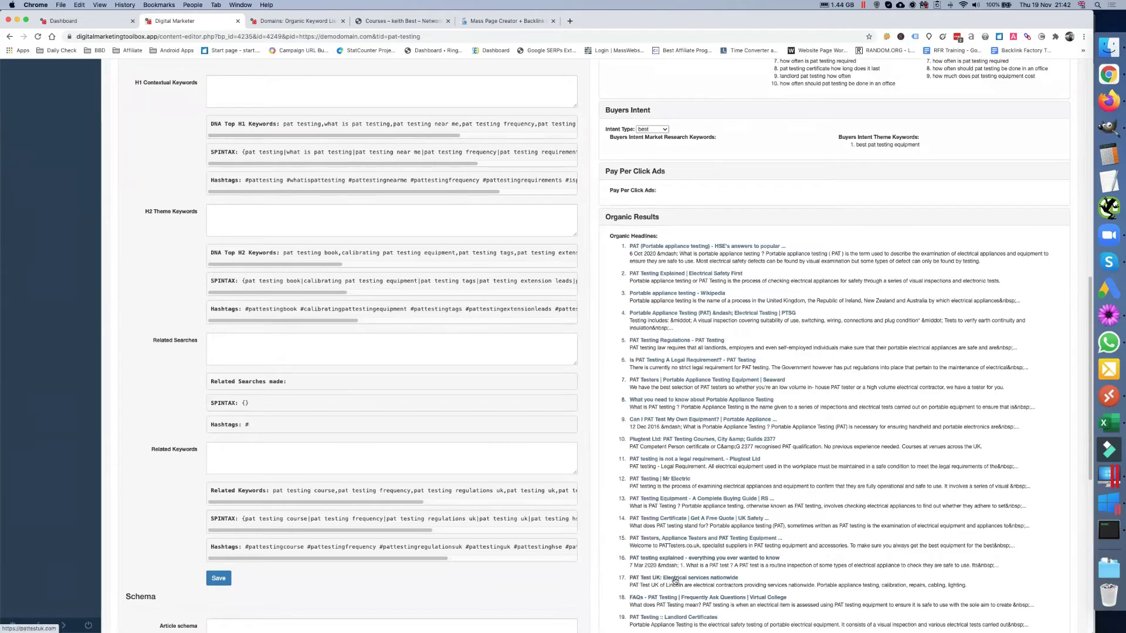
{"action": "scroll", "coordinate": [677, 586], "scroll_direction": "down", "scroll_amount": 2}
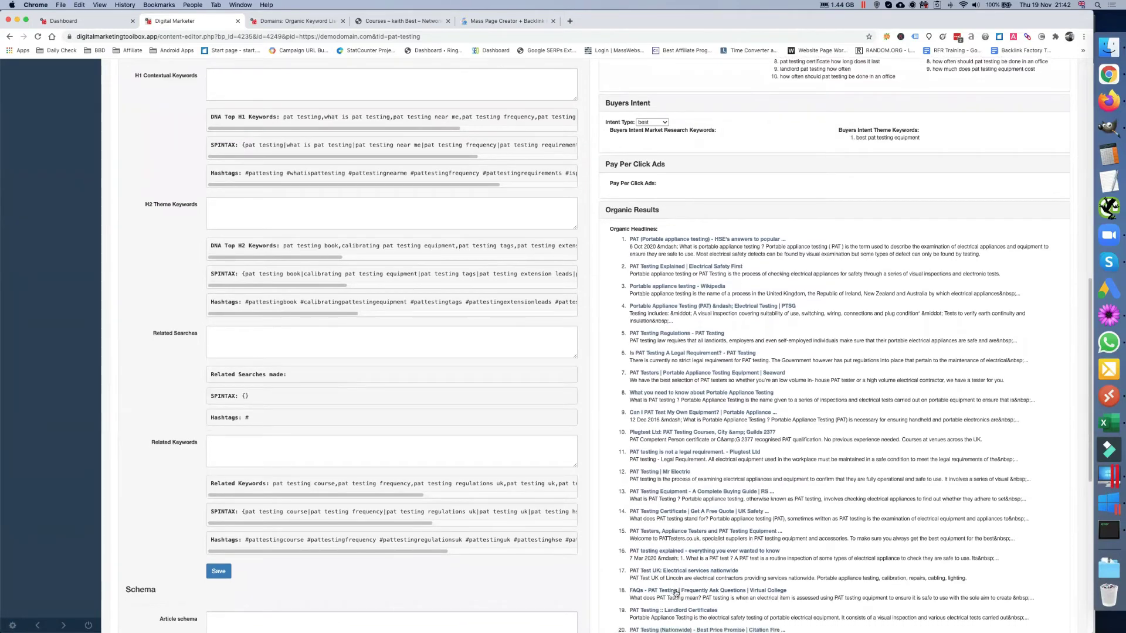
{"action": "scroll", "coordinate": [676, 594], "scroll_direction": "down", "scroll_amount": 2}
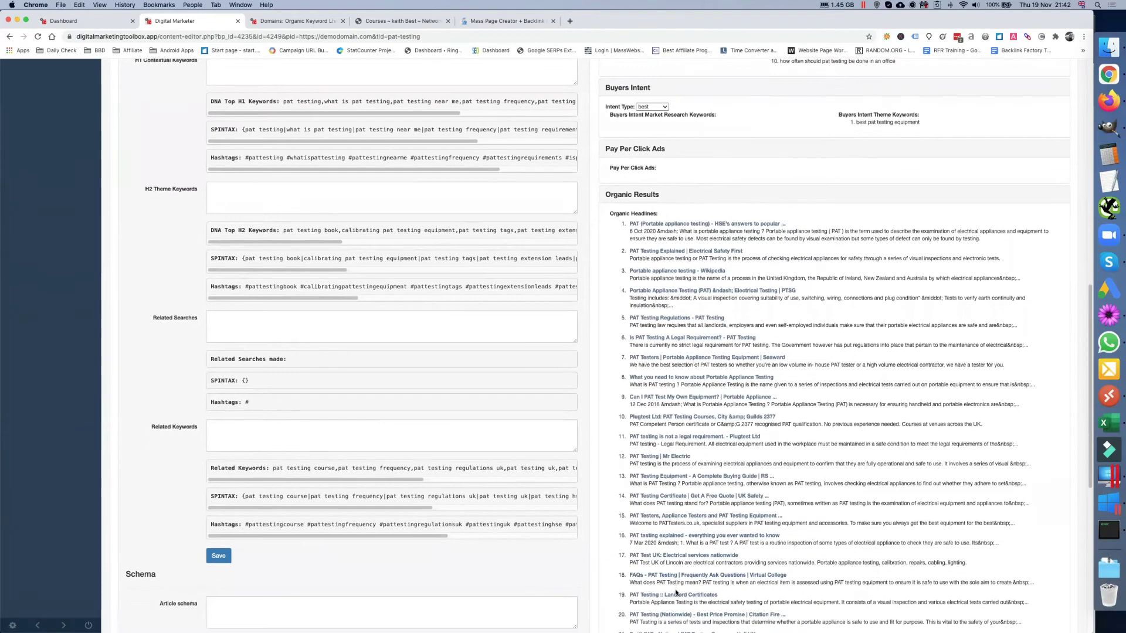
{"action": "scroll", "coordinate": [676, 593], "scroll_direction": "down", "scroll_amount": 1}
{"action": "scroll", "coordinate": [676, 593], "scroll_direction": "down", "scroll_amount": 2}
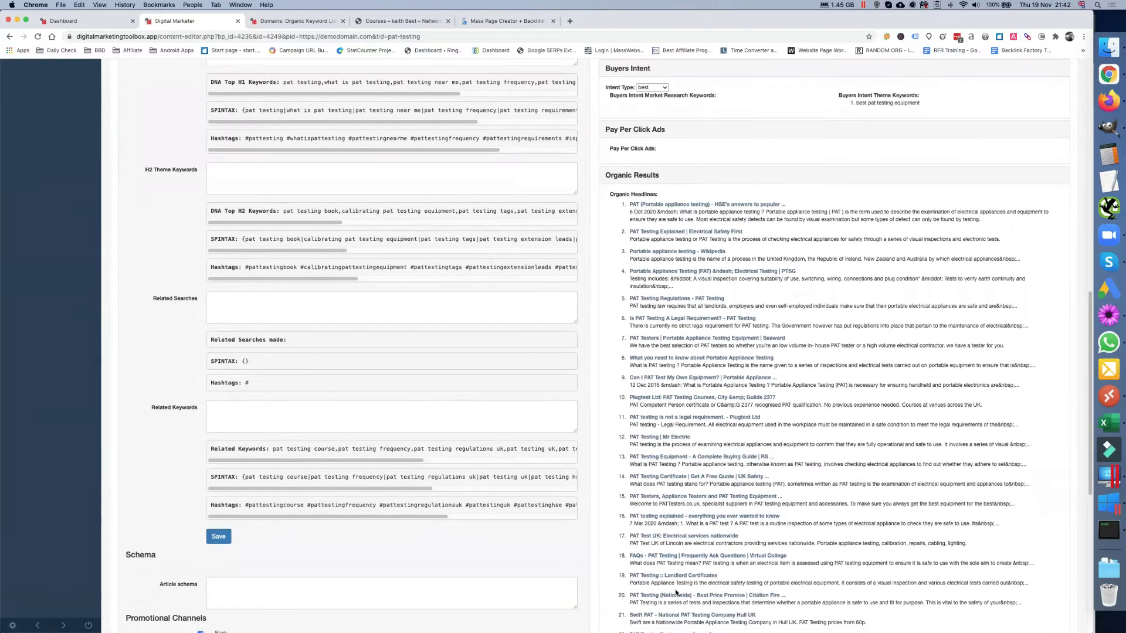
{"action": "scroll", "coordinate": [707, 580], "scroll_direction": "down", "scroll_amount": 5}
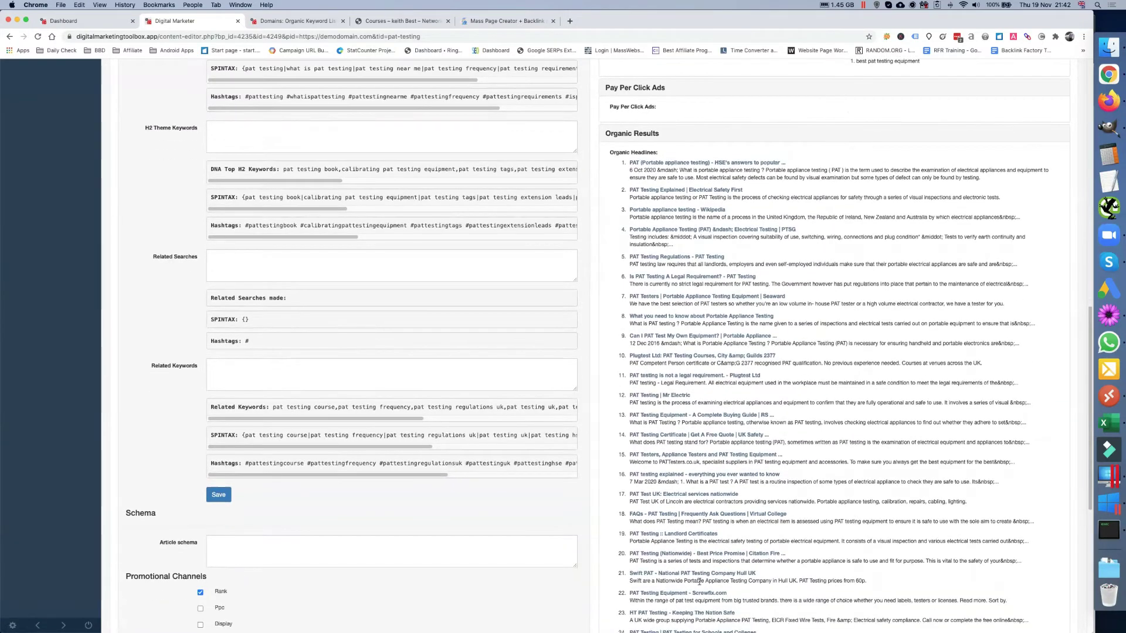
{"action": "scroll", "coordinate": [697, 582], "scroll_direction": "down", "scroll_amount": 3}
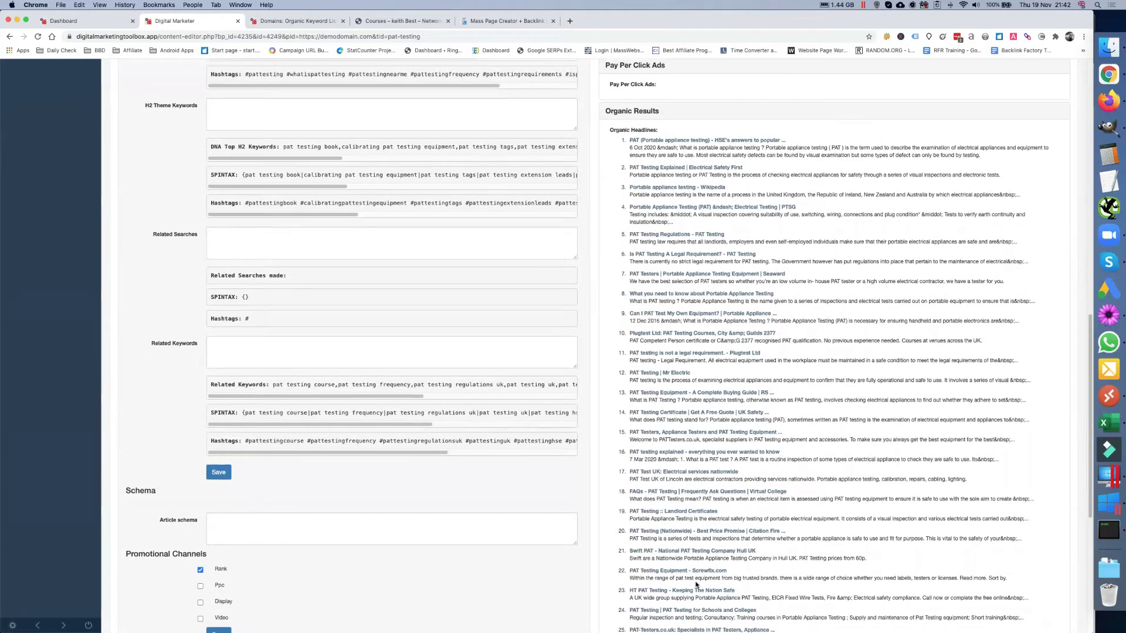
{"action": "scroll", "coordinate": [696, 584], "scroll_direction": "down", "scroll_amount": 2}
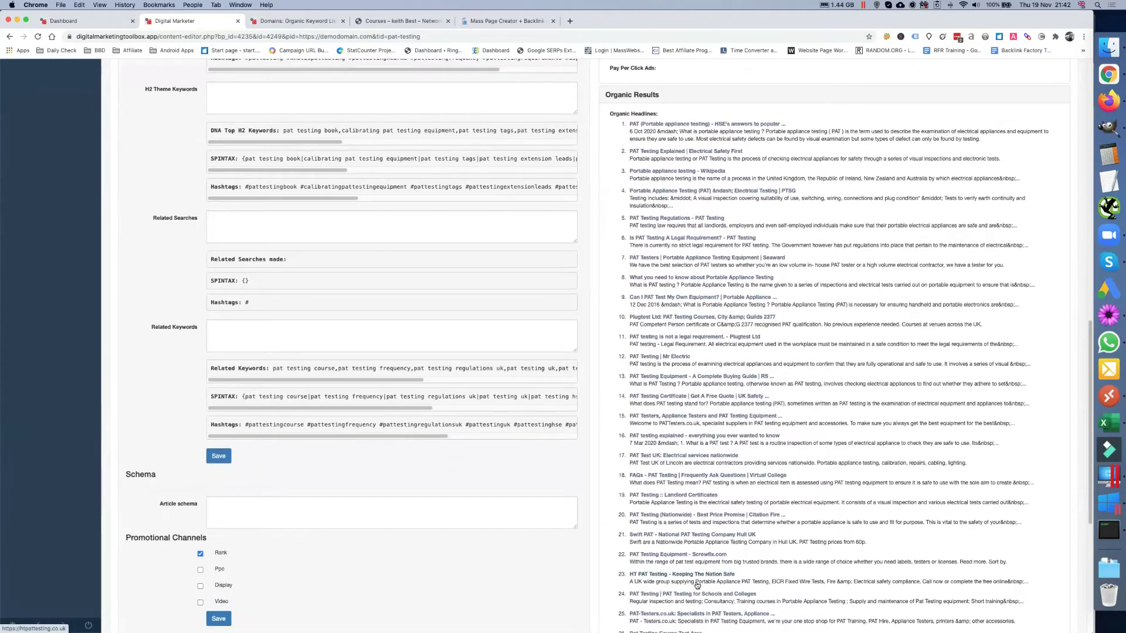
{"action": "scroll", "coordinate": [696, 583], "scroll_direction": "down", "scroll_amount": 3}
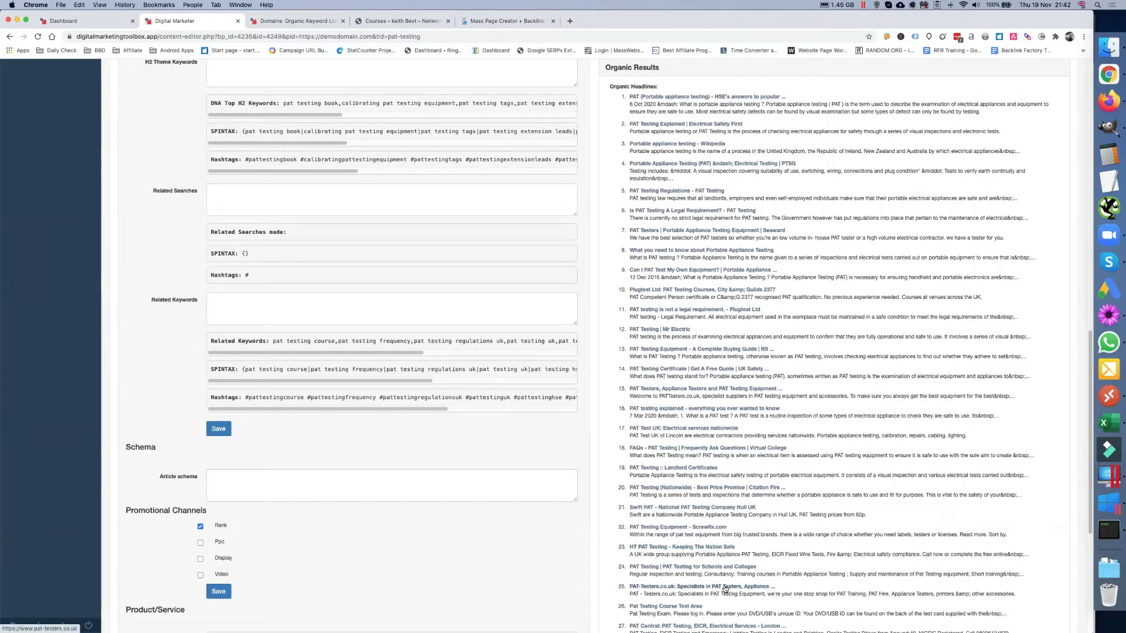
{"action": "scroll", "coordinate": [726, 590], "scroll_direction": "down", "scroll_amount": 5}
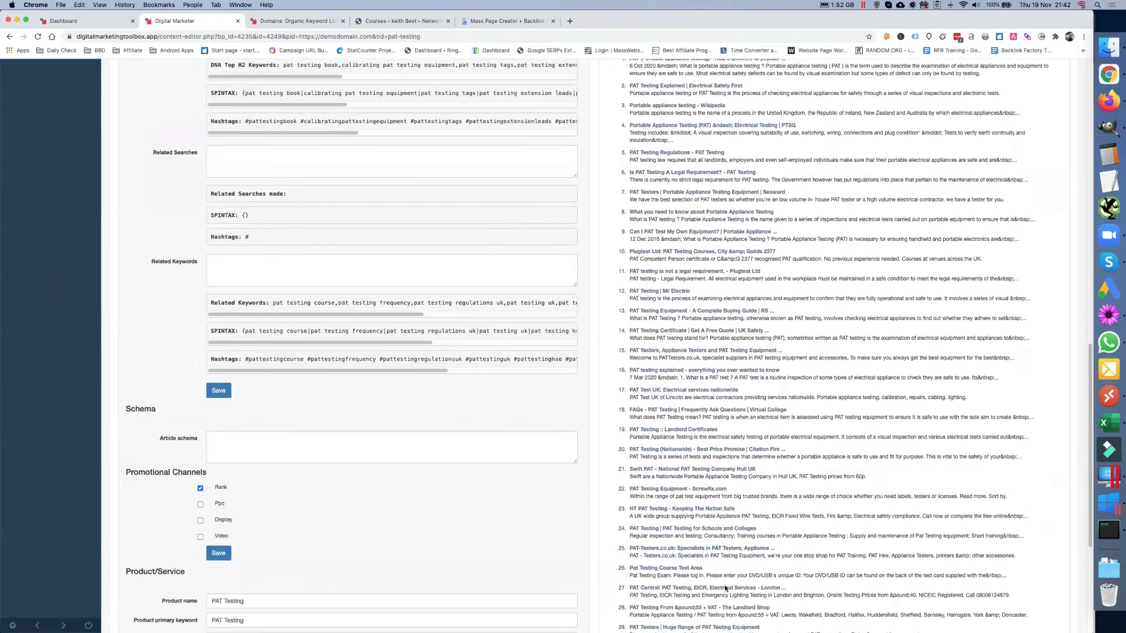
{"action": "scroll", "coordinate": [725, 589], "scroll_direction": "down", "scroll_amount": 3}
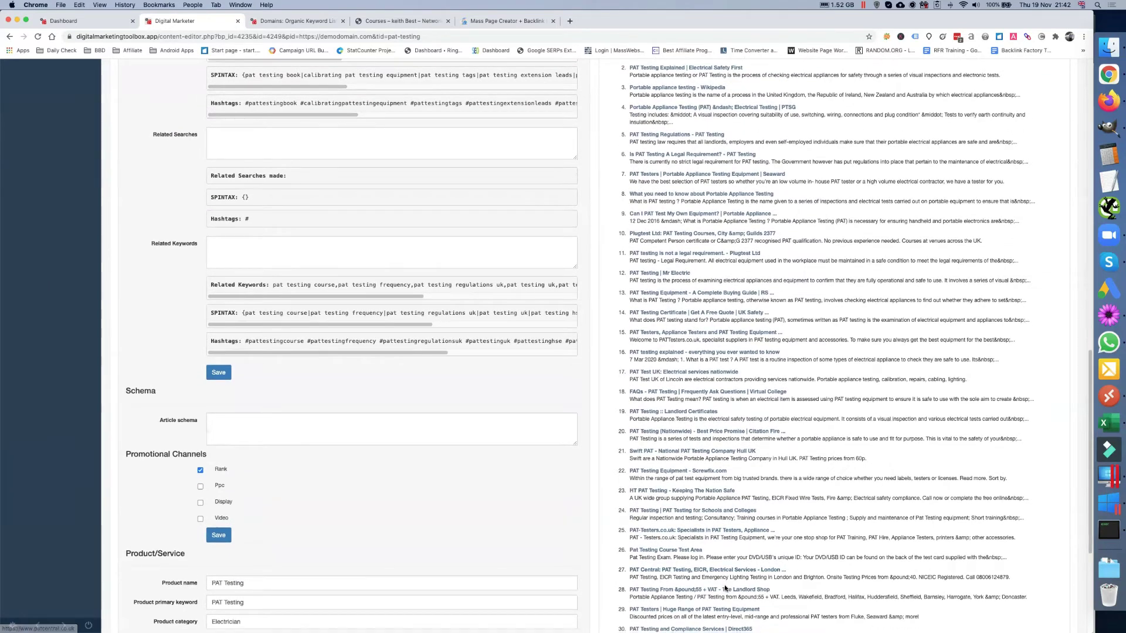
{"action": "scroll", "coordinate": [725, 588], "scroll_direction": "down", "scroll_amount": 2}
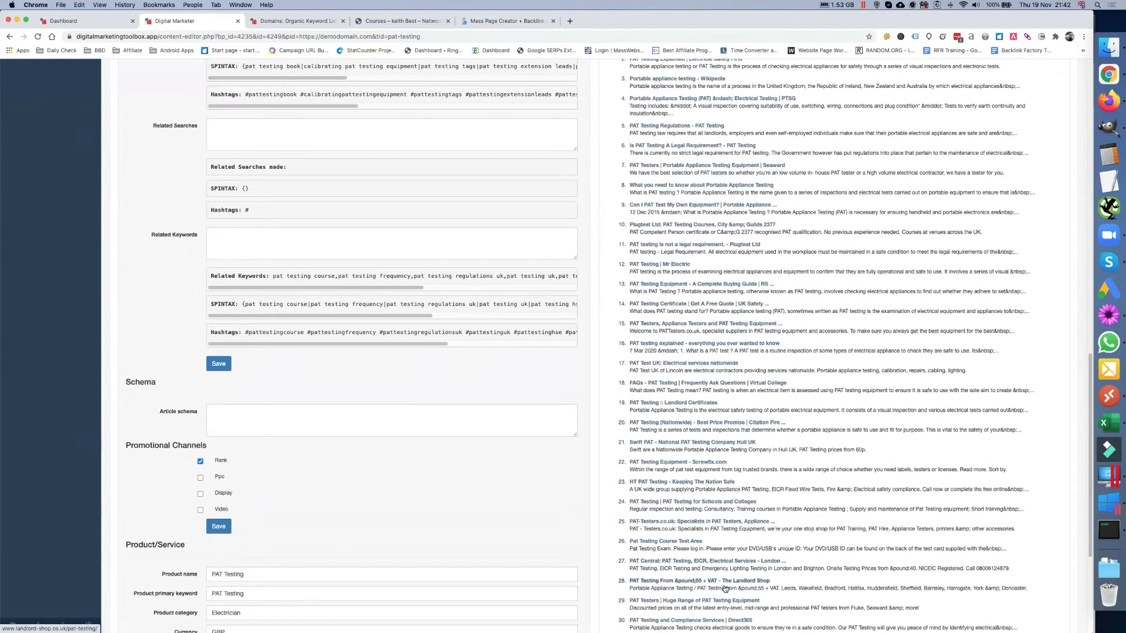
{"action": "scroll", "coordinate": [725, 589], "scroll_direction": "down", "scroll_amount": 3}
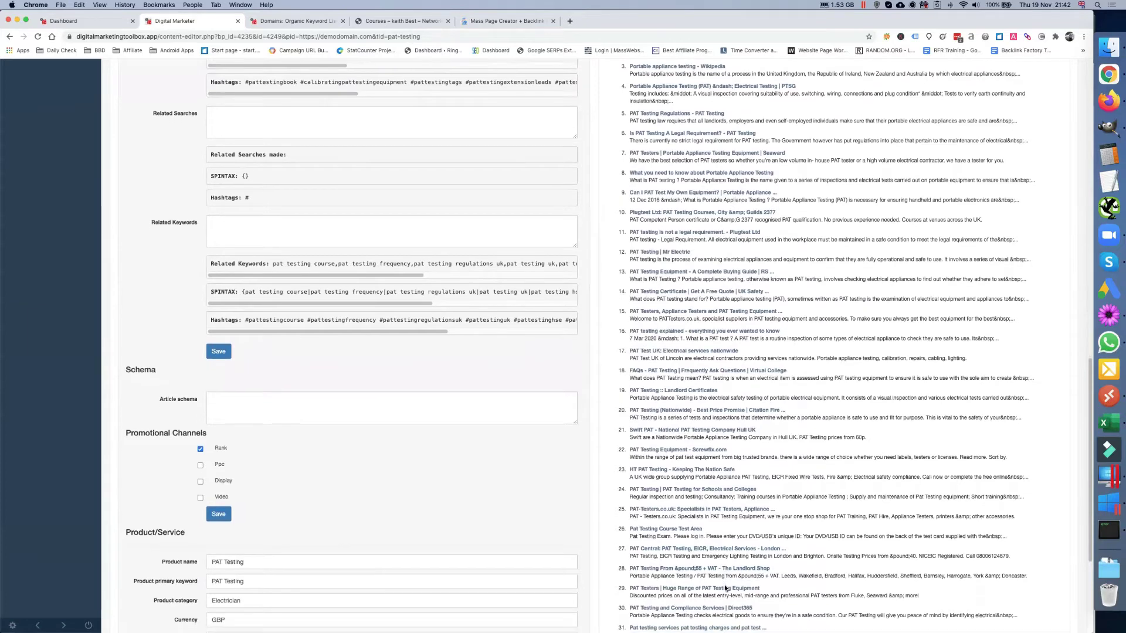
{"action": "scroll", "coordinate": [725, 589], "scroll_direction": "down", "scroll_amount": 4}
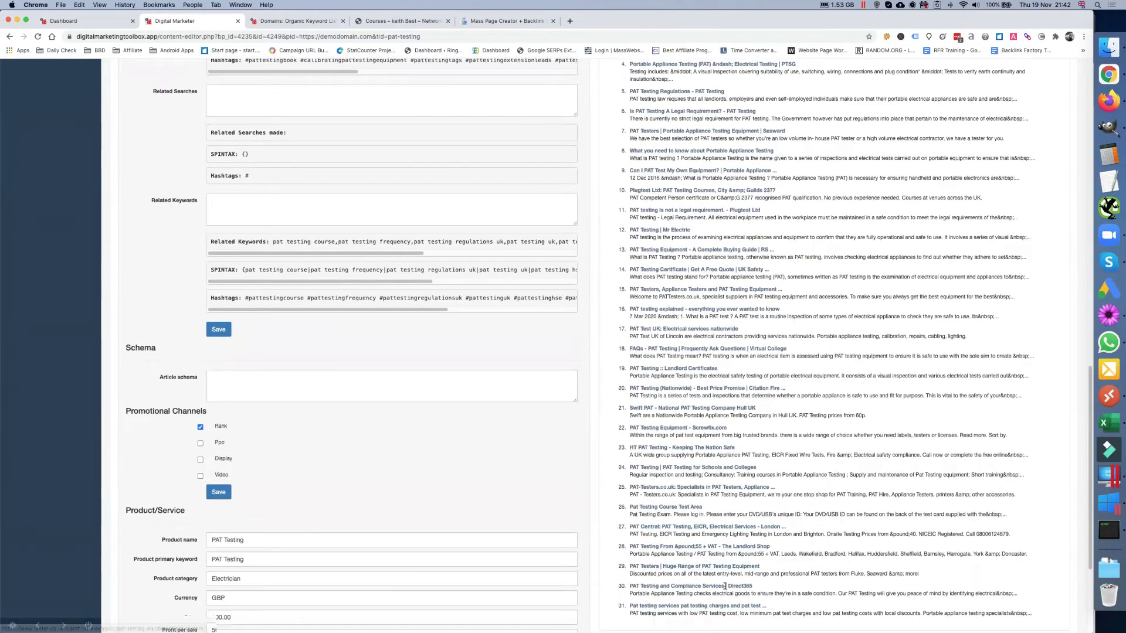
{"action": "scroll", "coordinate": [726, 586], "scroll_direction": "down", "scroll_amount": 3}
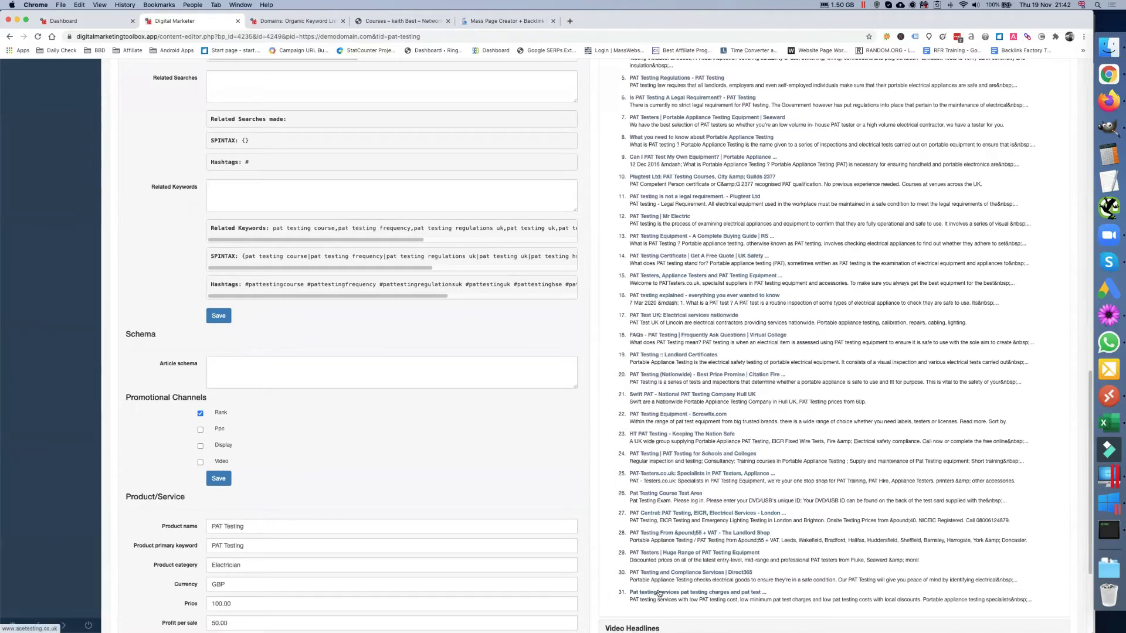
Copy the full meta page title "PAT (Portable Appliance Testing)" from the Pat Testing content template.
{"action": "scroll", "coordinate": [659, 593], "scroll_direction": "up", "scroll_amount": 15}
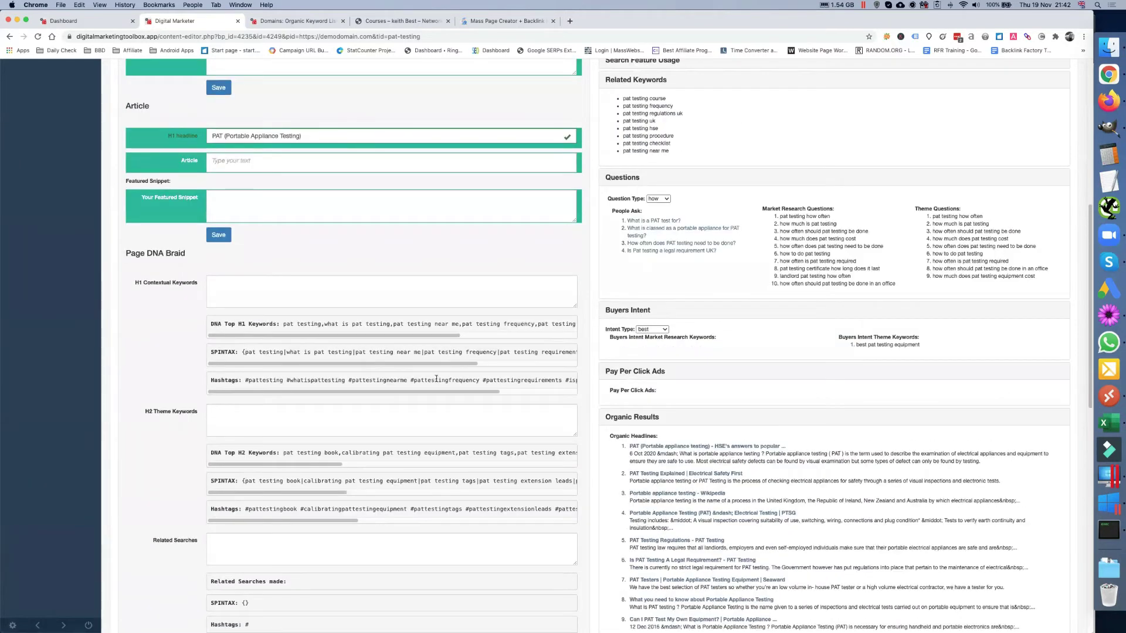
{"action": "scroll", "coordinate": [436, 378], "scroll_direction": "up", "scroll_amount": 5}
{"action": "scroll", "coordinate": [303, 271], "scroll_direction": "up", "scroll_amount": 5}
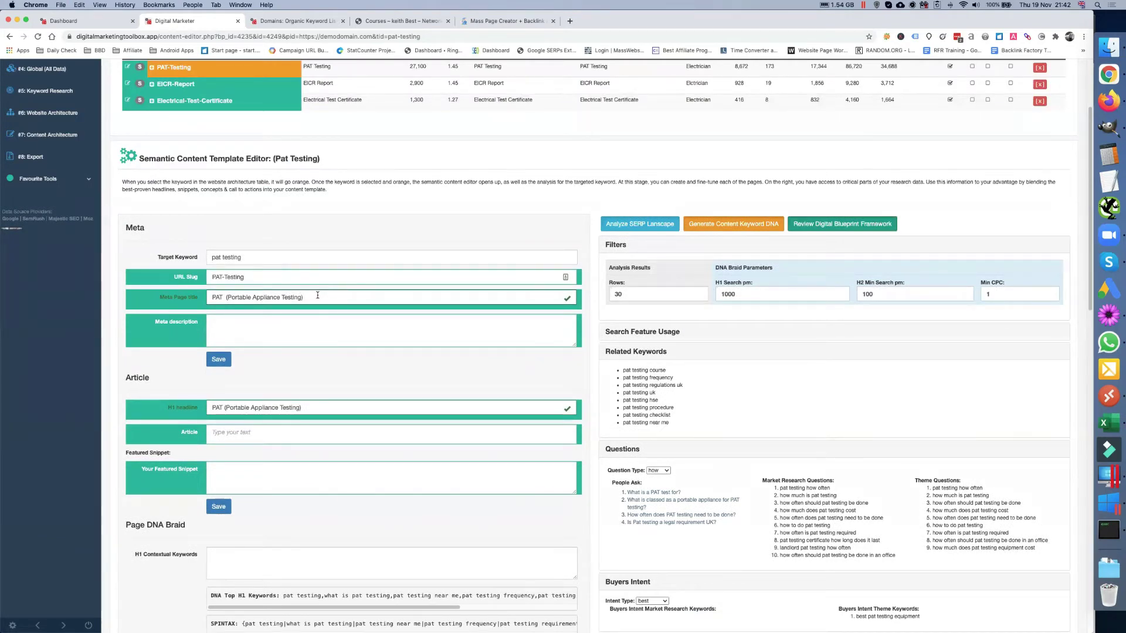
{"action": "triple_click", "coordinate": [308, 297]}
{"action": "key", "text": "super+c"}
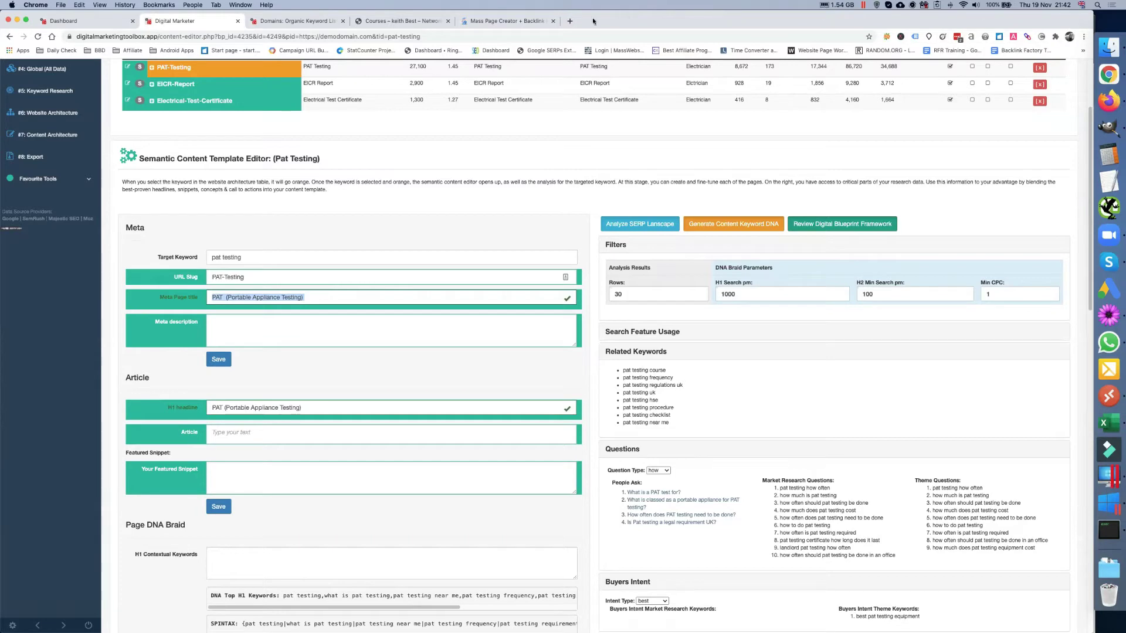
Open wordcounter.net in a new browser tab and replace its sample text with the copied page title to check the title's length.
{"action": "left_click", "coordinate": [568, 22]}
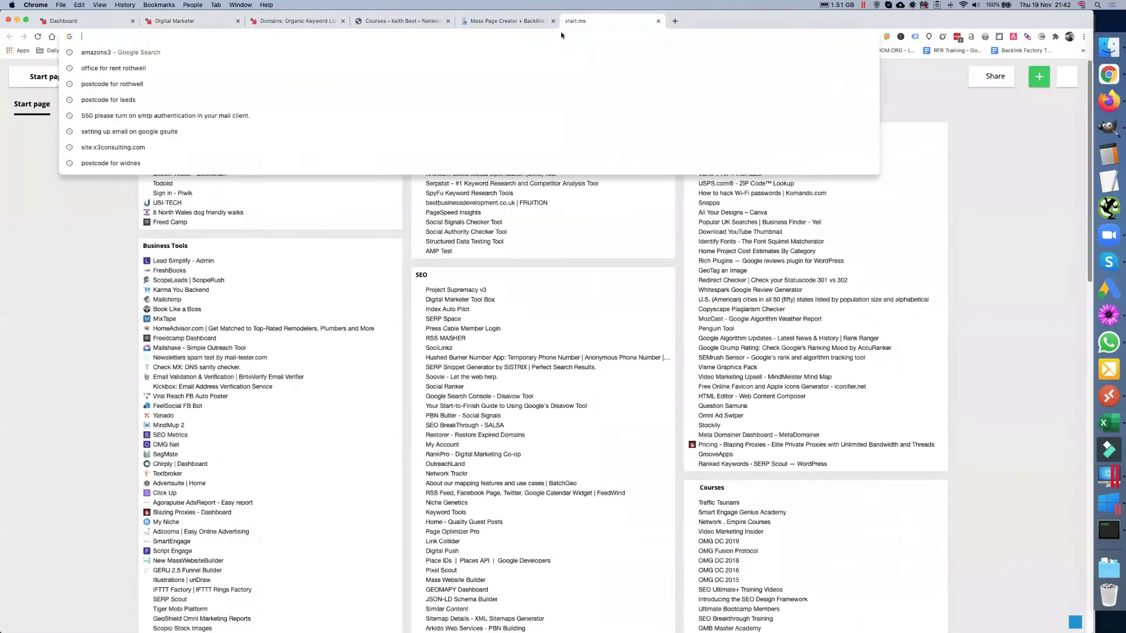
{"action": "type", "text": "wou"}
{"action": "key", "text": "BackSpace"}
{"action": "type", "text": "r"}
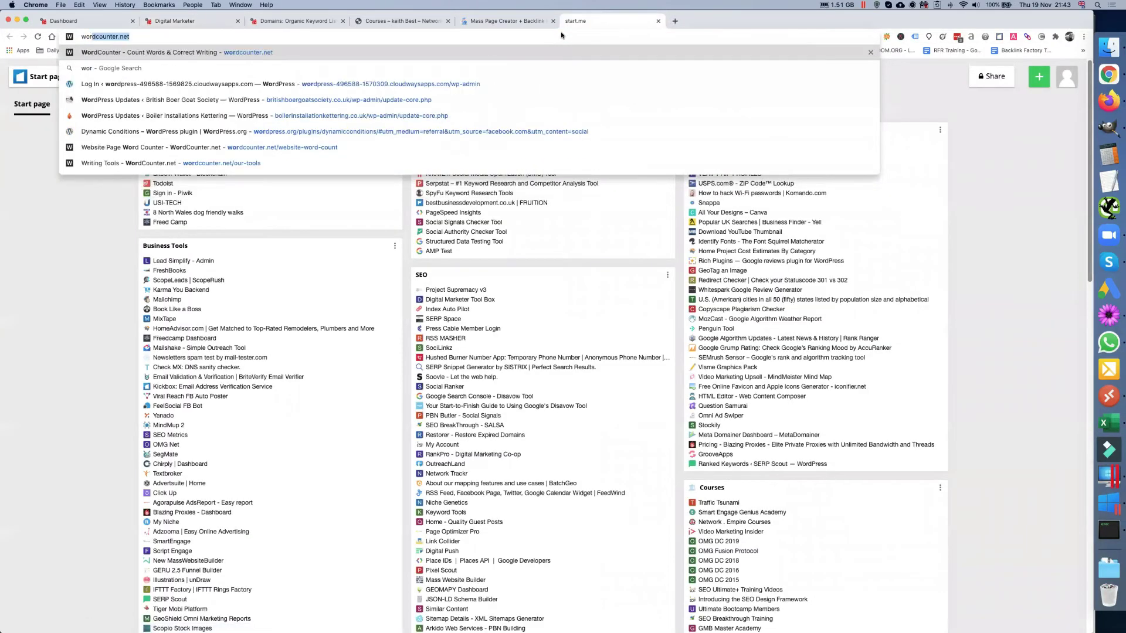
{"action": "key", "text": "Return"}
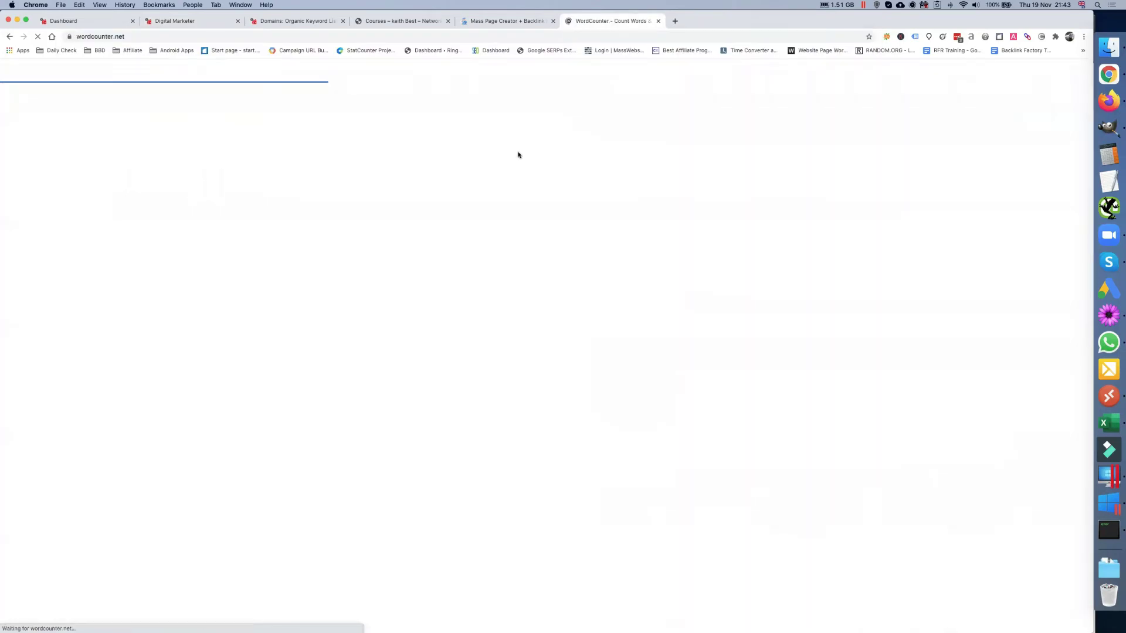
{"action": "key", "text": "super+a"}
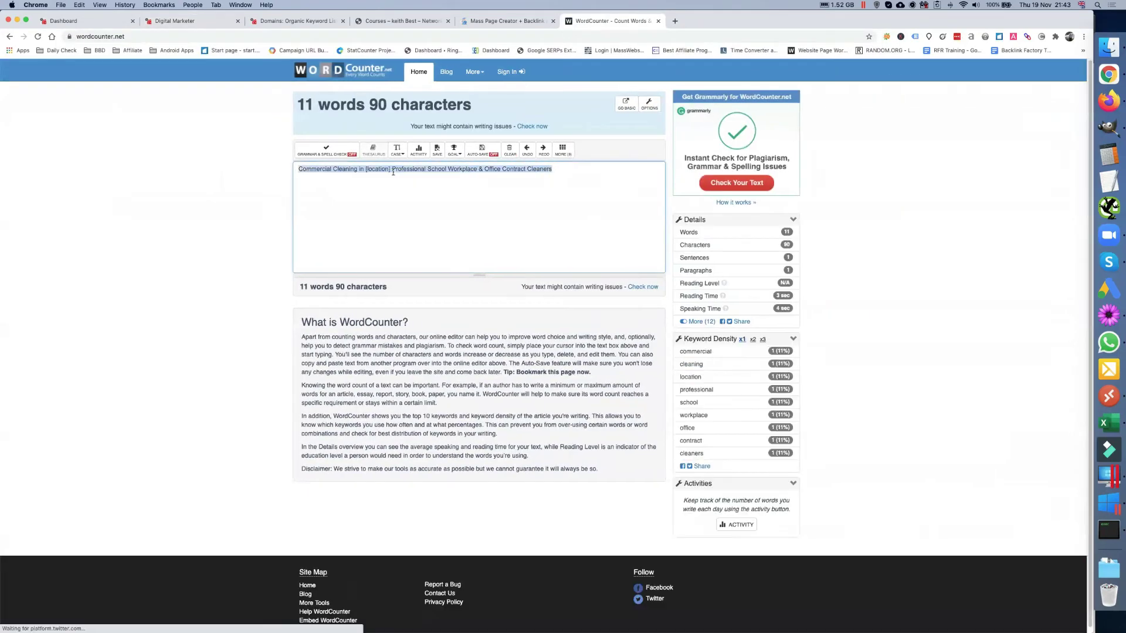
{"action": "key", "text": "super+v"}
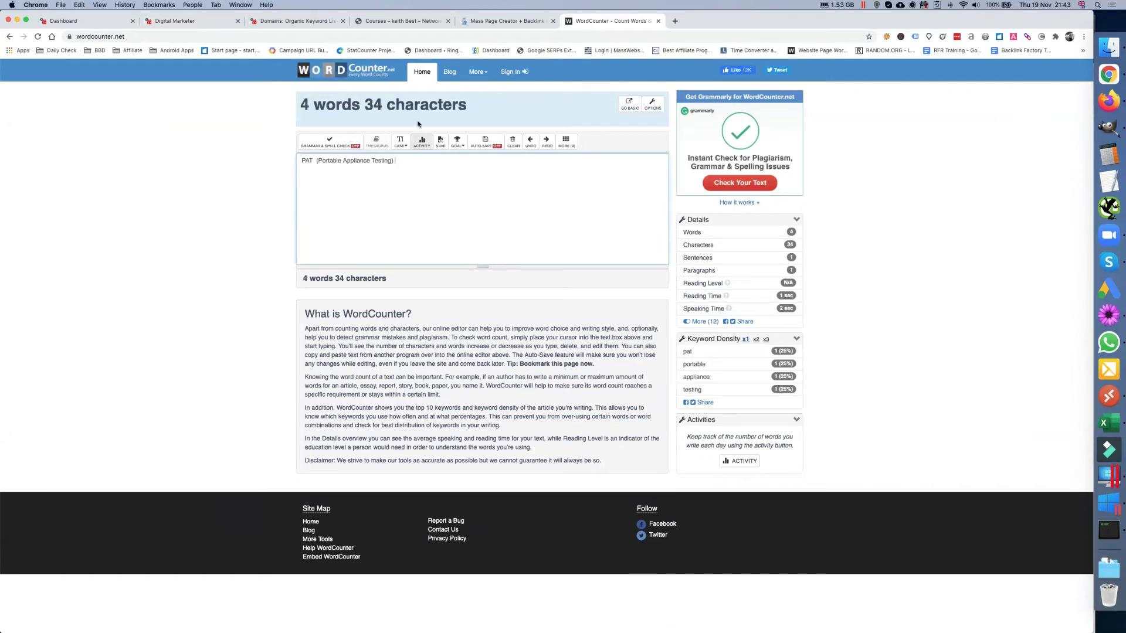
Return to the Digital Marketer content editor and examine the lower organic results and video headlines for pat testing title ideas.
{"action": "left_click", "coordinate": [184, 21]}
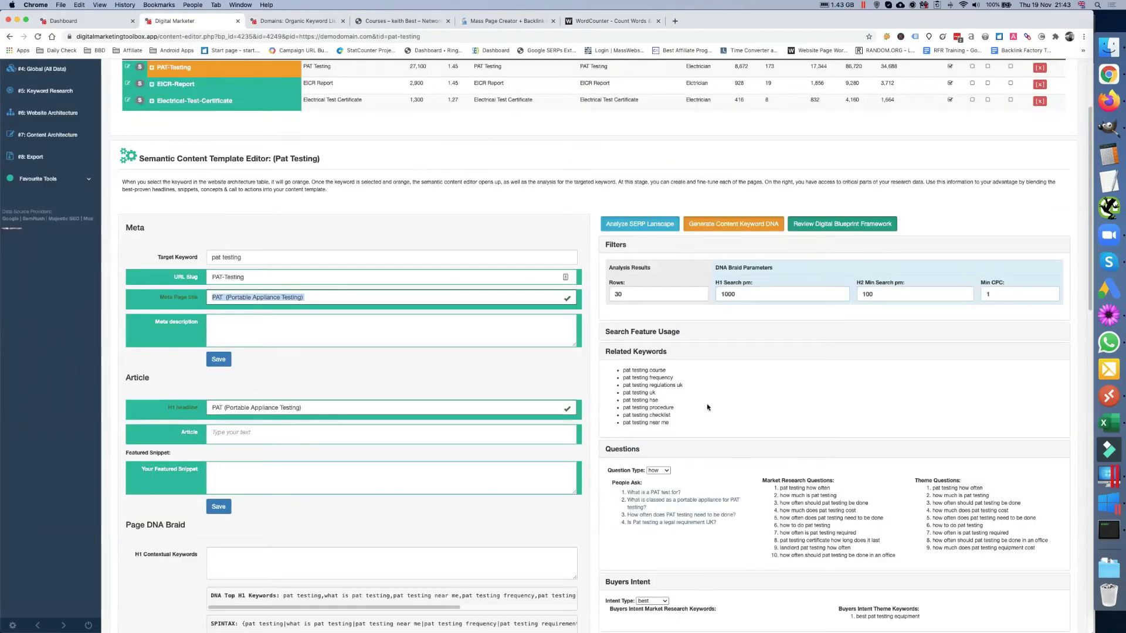
{"action": "scroll", "coordinate": [707, 407], "scroll_direction": "down", "scroll_amount": 1}
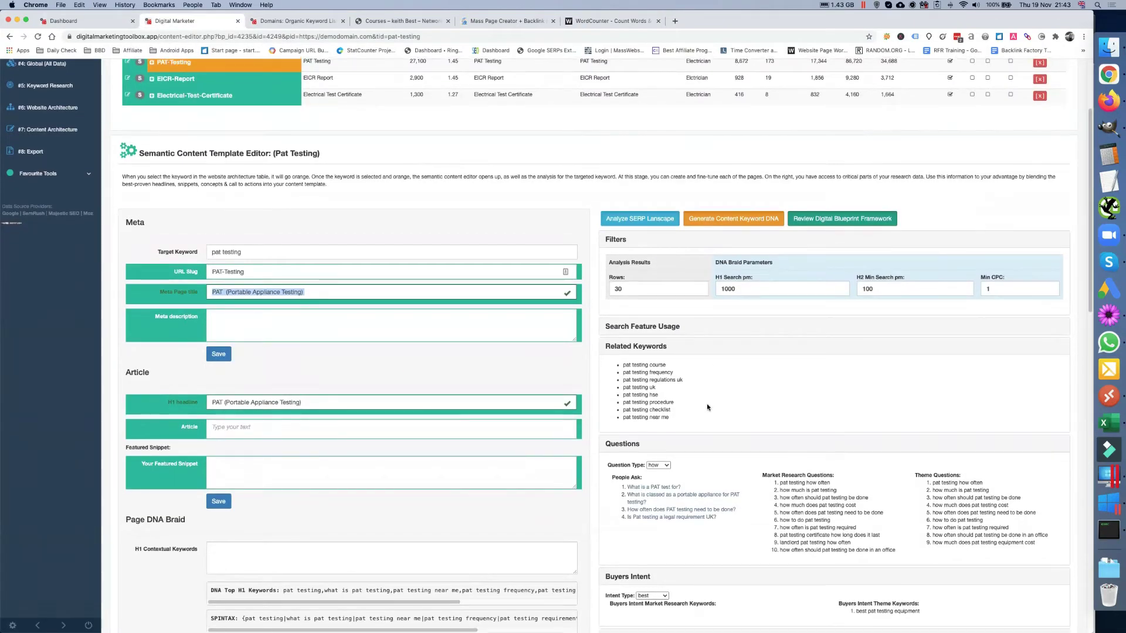
{"action": "scroll", "coordinate": [708, 407], "scroll_direction": "down", "scroll_amount": 1}
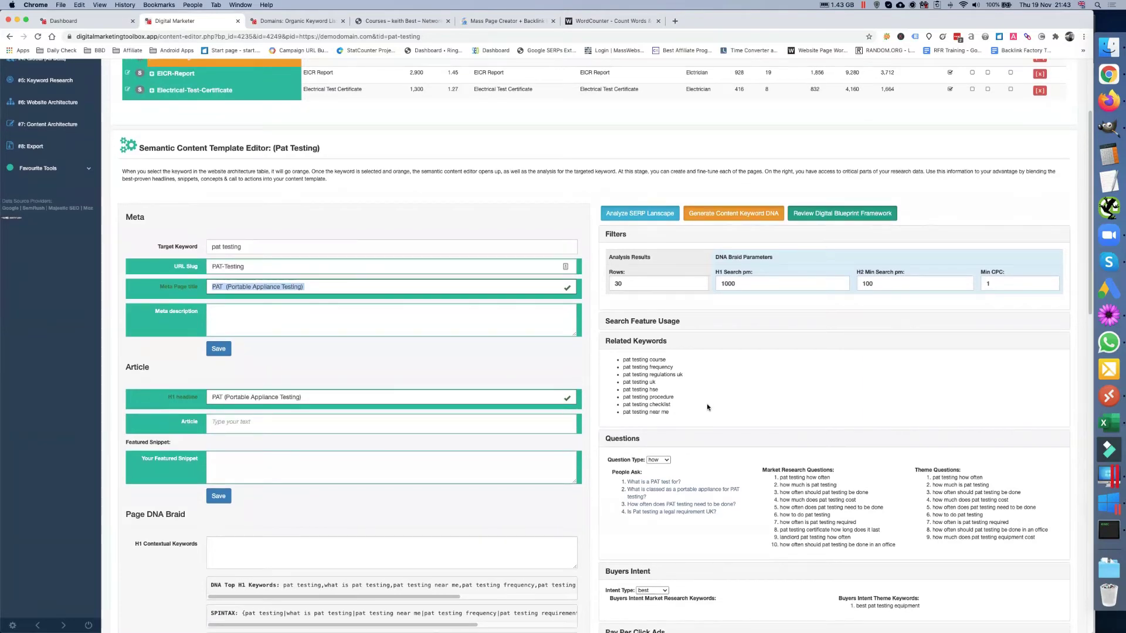
{"action": "scroll", "coordinate": [707, 405], "scroll_direction": "down", "scroll_amount": 10}
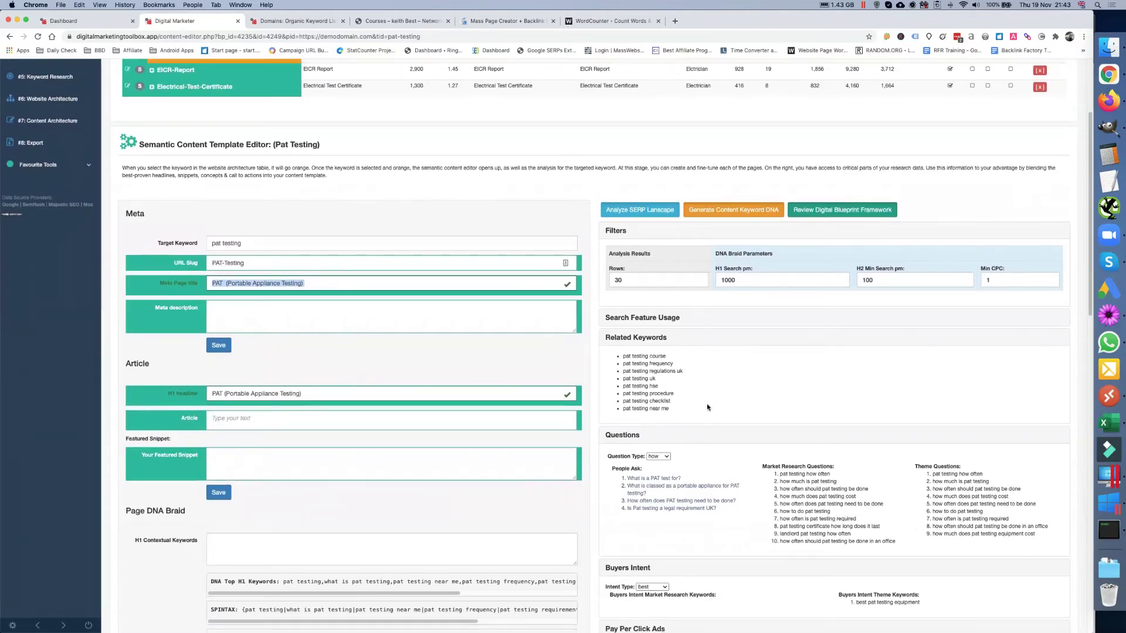
{"action": "scroll", "coordinate": [708, 406], "scroll_direction": "down", "scroll_amount": 8}
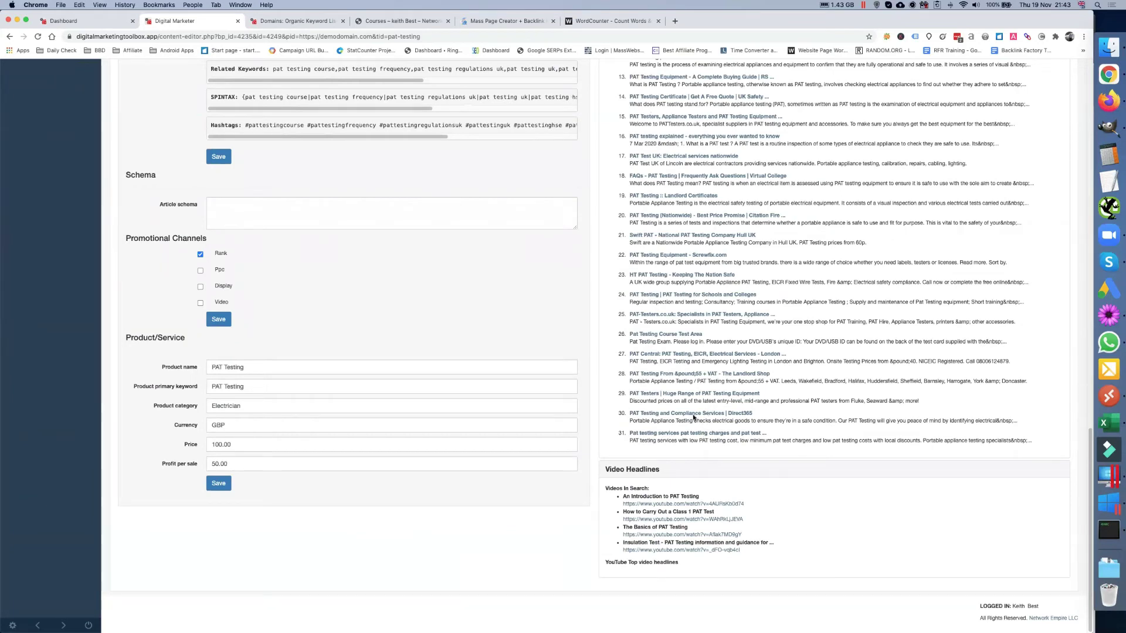
{"action": "scroll", "coordinate": [686, 417], "scroll_direction": "up", "scroll_amount": 1}
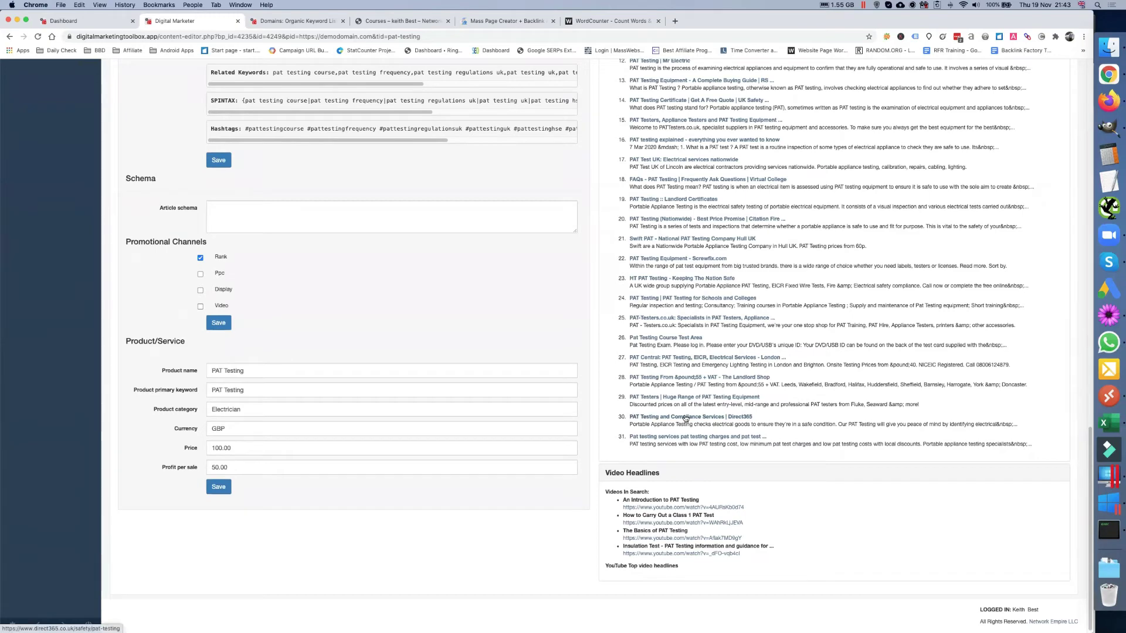
{"action": "scroll", "coordinate": [686, 418], "scroll_direction": "up", "scroll_amount": 1}
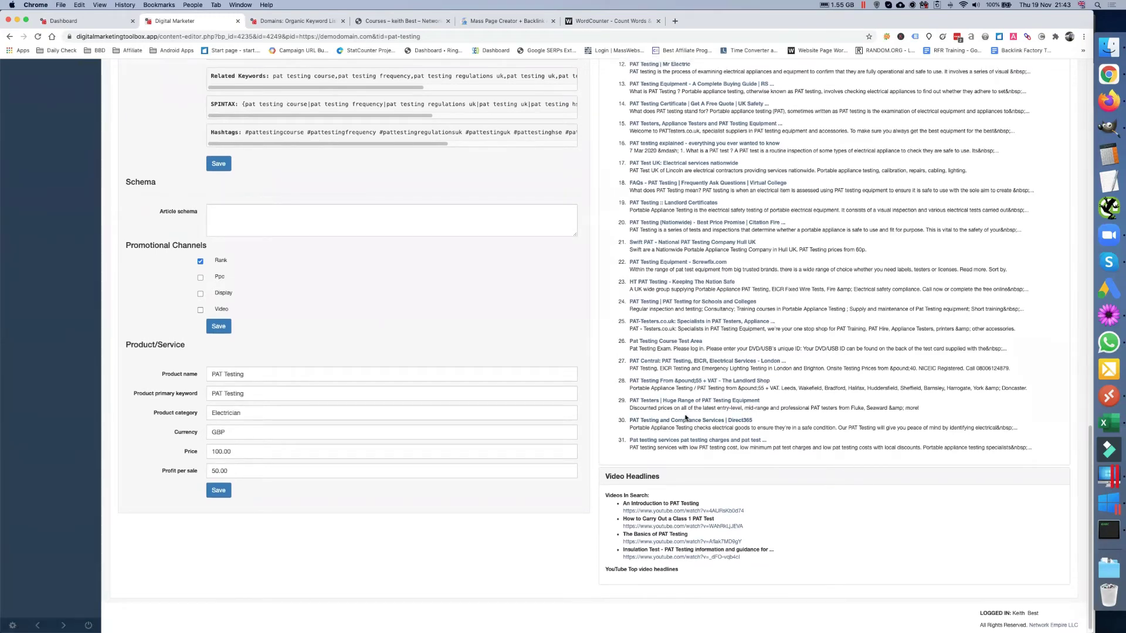
Examine the PAT testing research, from the organic and video headlines up to the people-ask and market research questions.
{"action": "scroll", "coordinate": [686, 417], "scroll_direction": "up", "scroll_amount": 1}
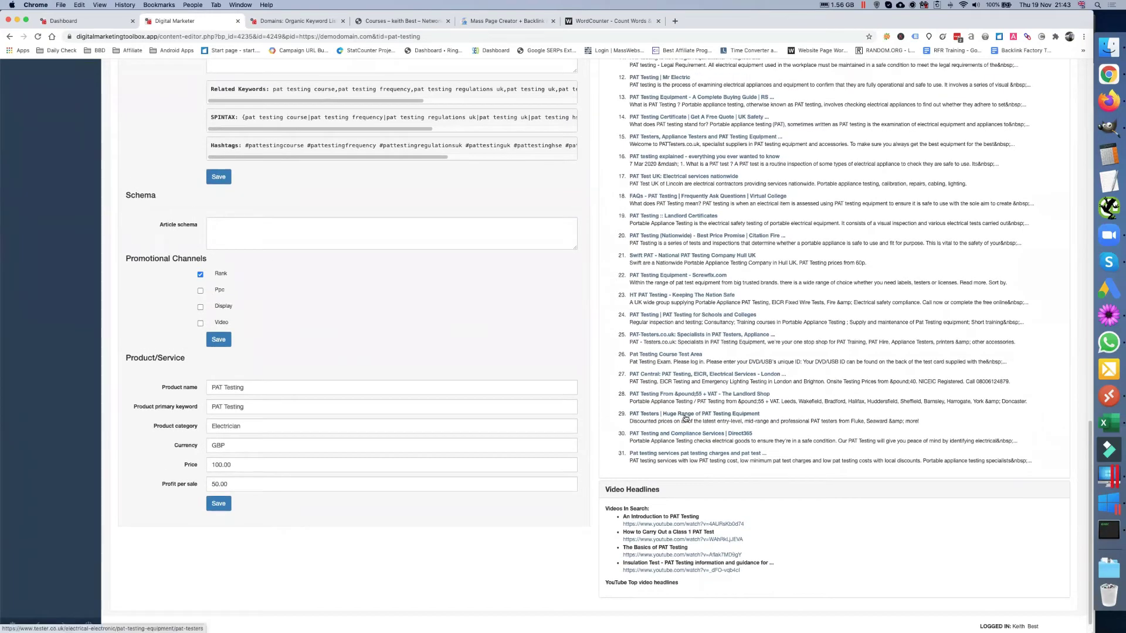
{"action": "scroll", "coordinate": [686, 418], "scroll_direction": "up", "scroll_amount": 2}
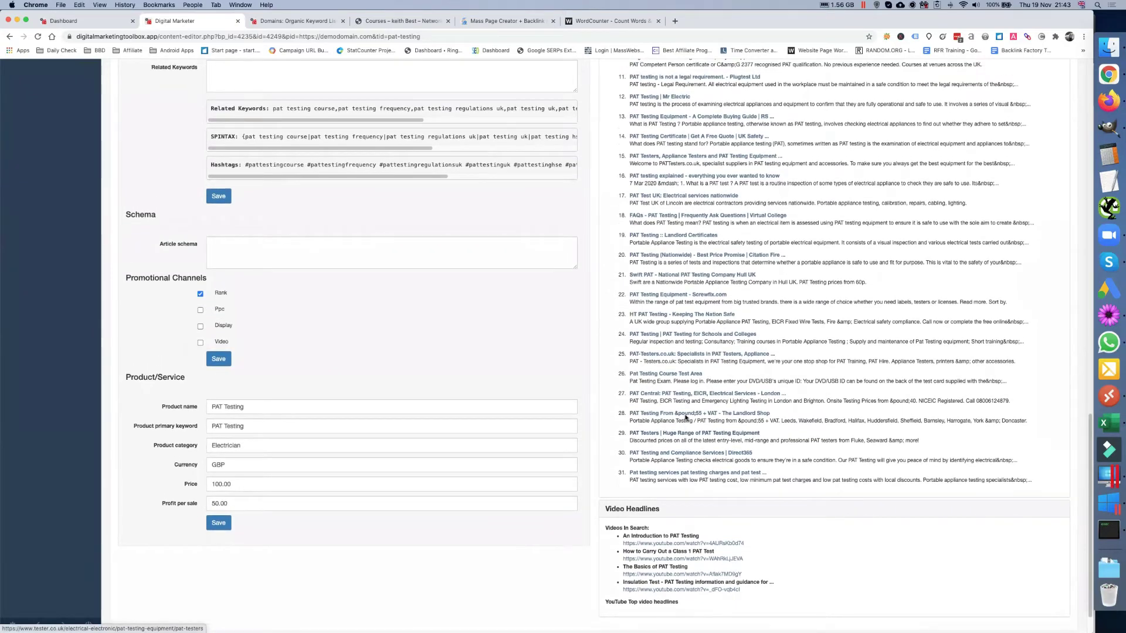
{"action": "scroll", "coordinate": [692, 376], "scroll_direction": "up", "scroll_amount": 1}
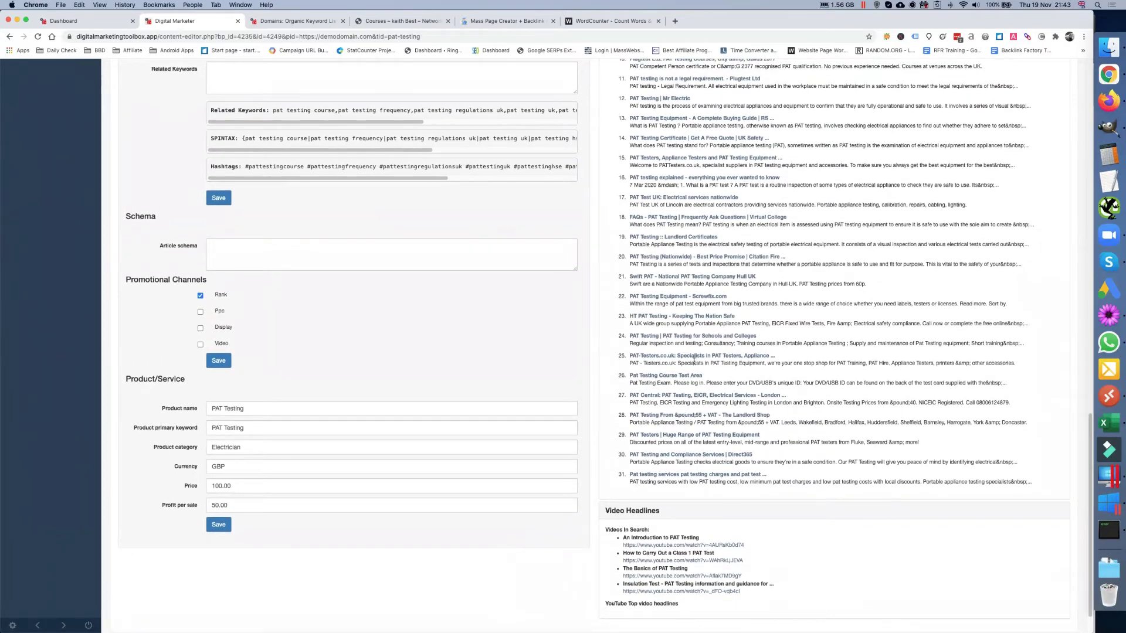
{"action": "scroll", "coordinate": [693, 363], "scroll_direction": "up", "scroll_amount": 10}
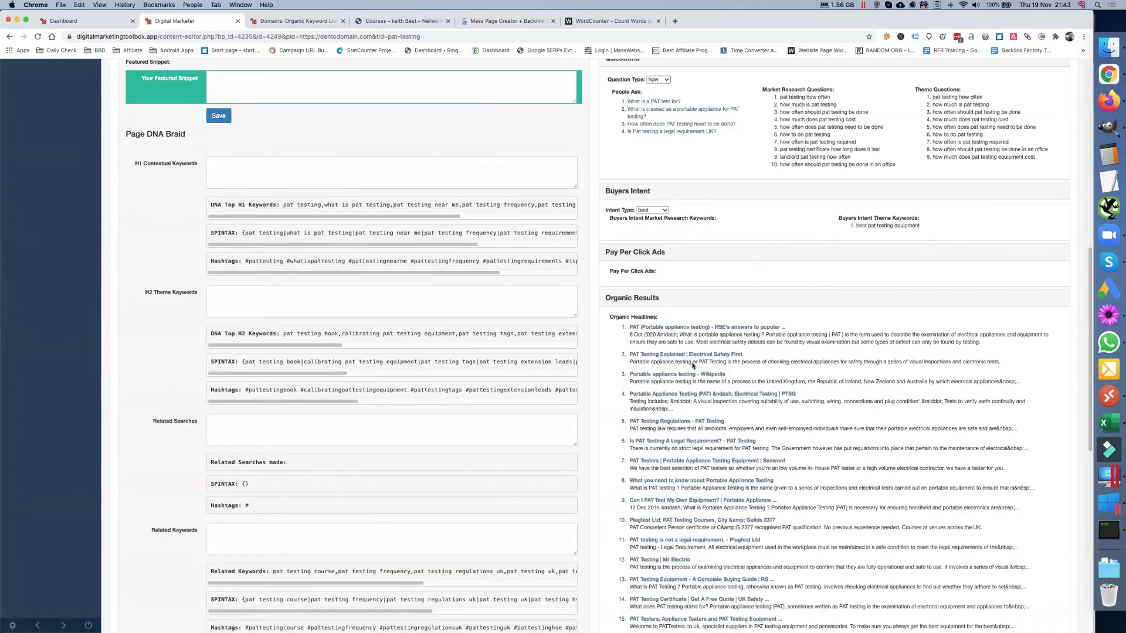
{"action": "scroll", "coordinate": [692, 365], "scroll_direction": "up", "scroll_amount": 5}
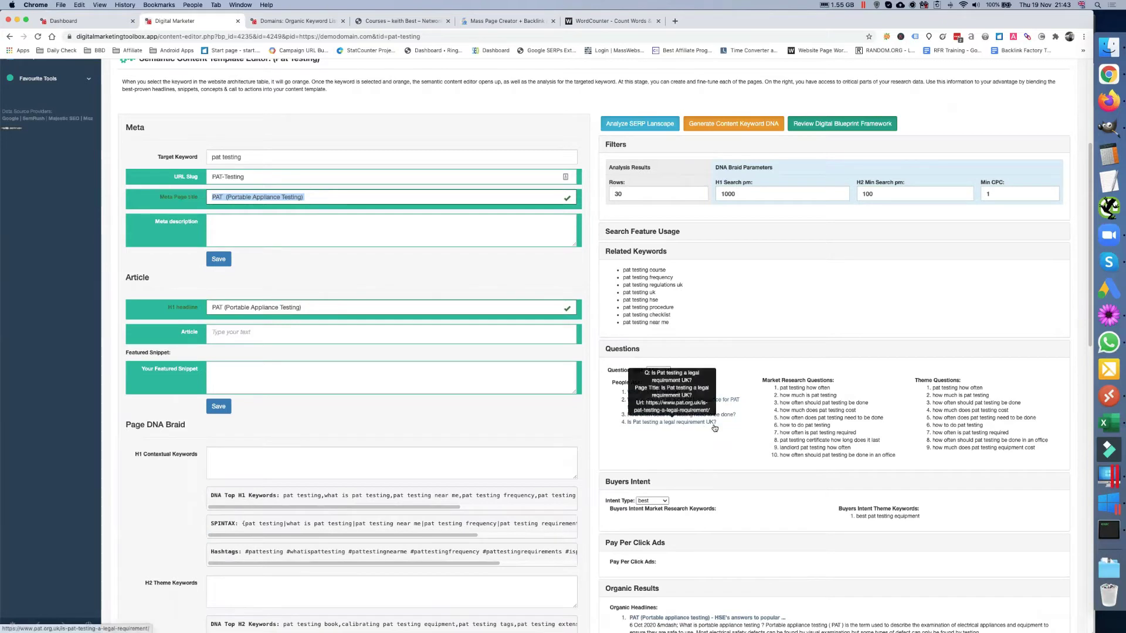
{"action": "mouse_move", "coordinate": [845, 388]}
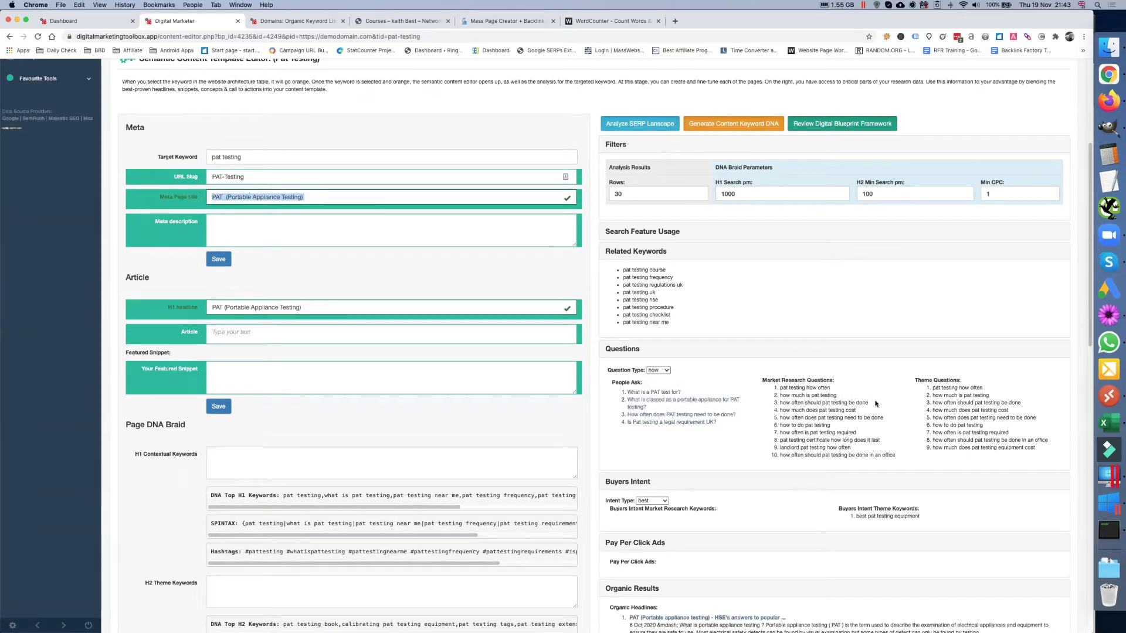
{"action": "scroll", "coordinate": [877, 404], "scroll_direction": "down", "scroll_amount": 1}
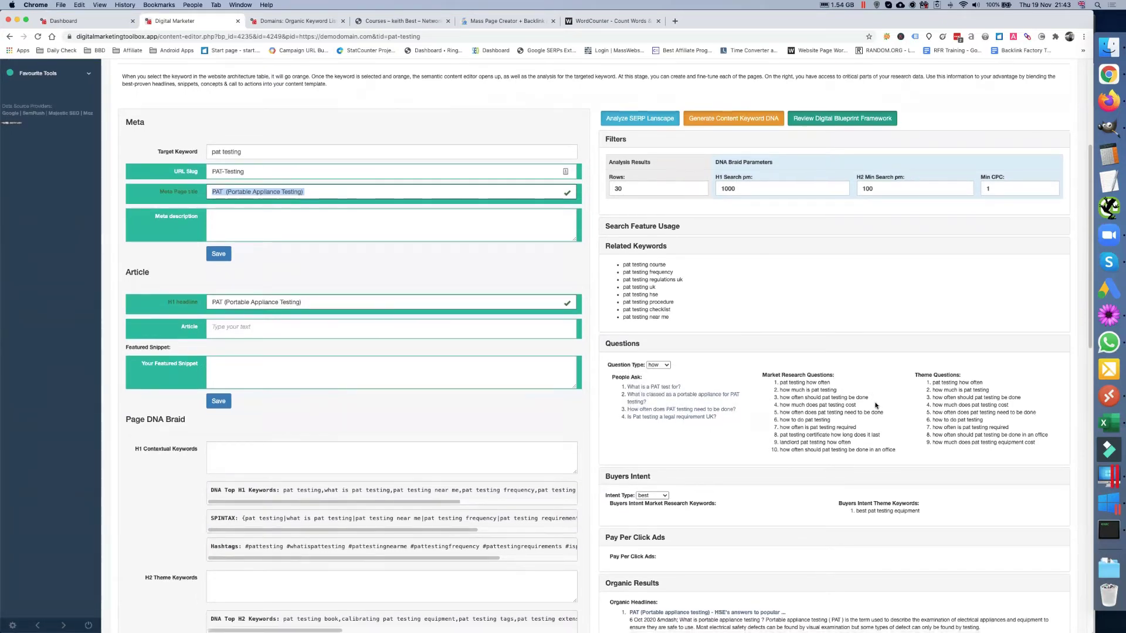
{"action": "scroll", "coordinate": [875, 405], "scroll_direction": "down", "scroll_amount": 1}
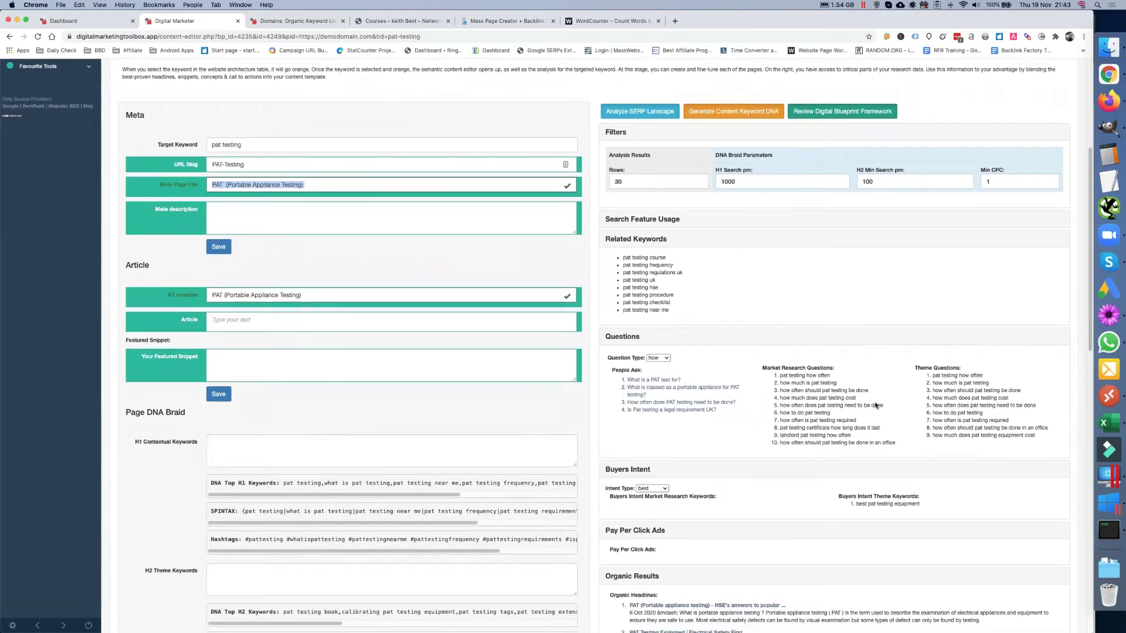
{"action": "scroll", "coordinate": [875, 405], "scroll_direction": "down", "scroll_amount": 1}
{"action": "mouse_move", "coordinate": [875, 402]}
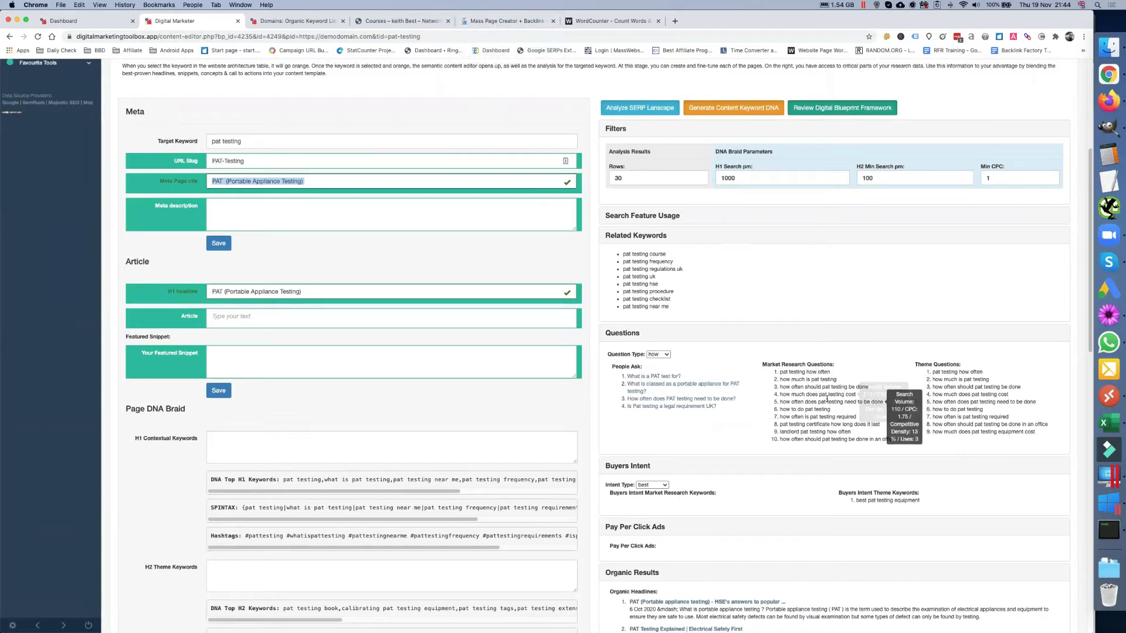
Filter the domains' organic keyword analysis by "pat" and review the matching keywords.
{"action": "left_click", "coordinate": [311, 22]}
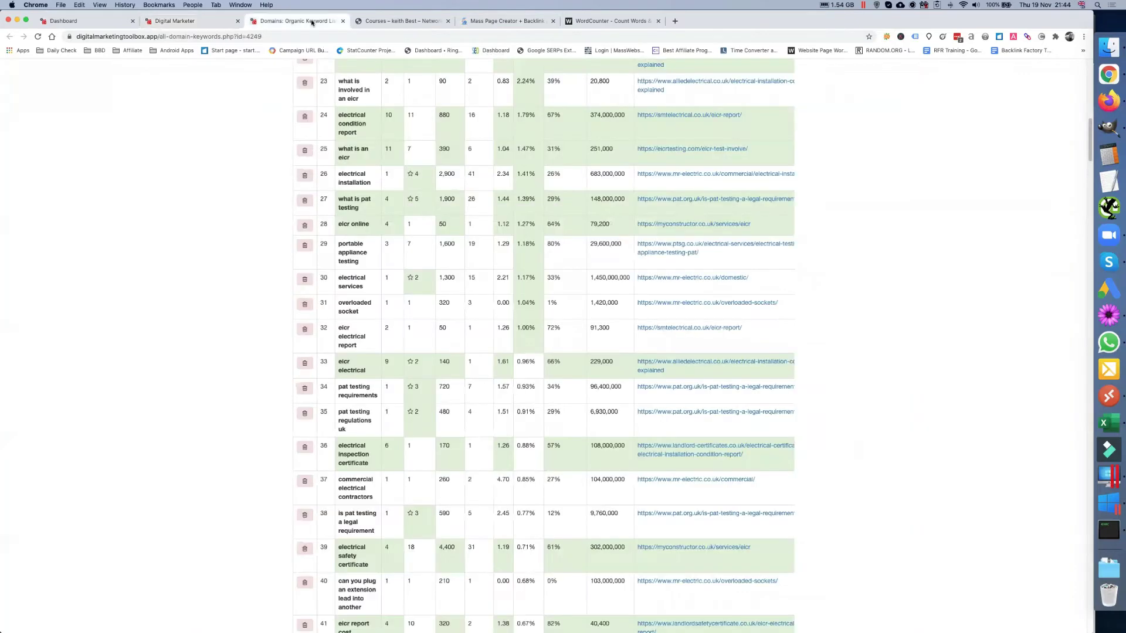
{"action": "scroll", "coordinate": [409, 186], "scroll_direction": "up", "scroll_amount": 5}
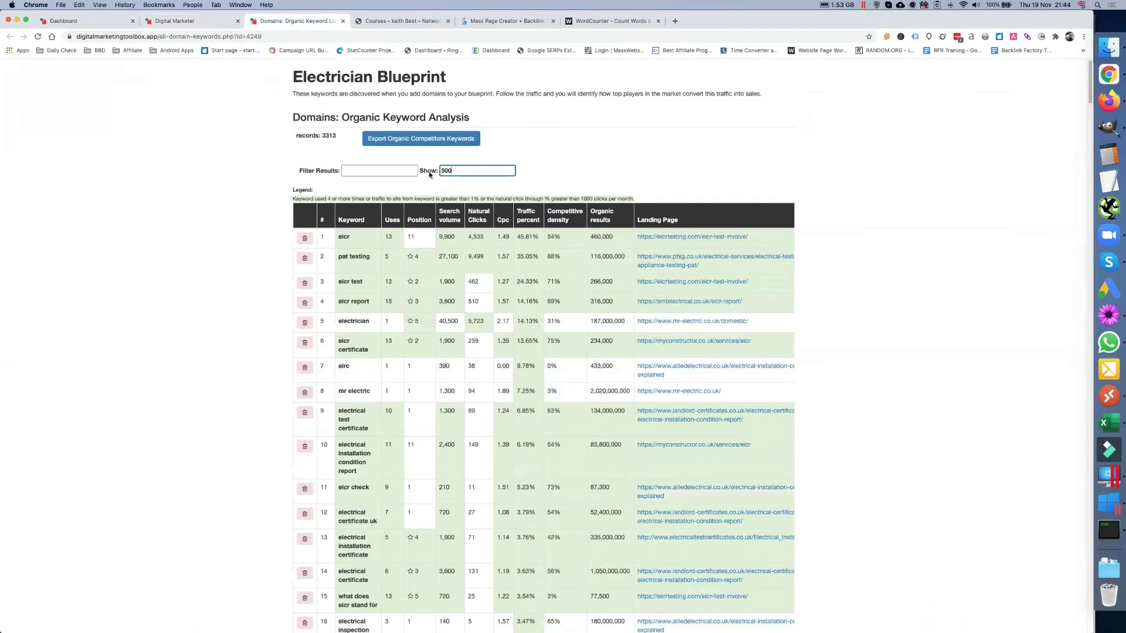
{"action": "left_click", "coordinate": [372, 170]}
{"action": "type", "text": "pat"}
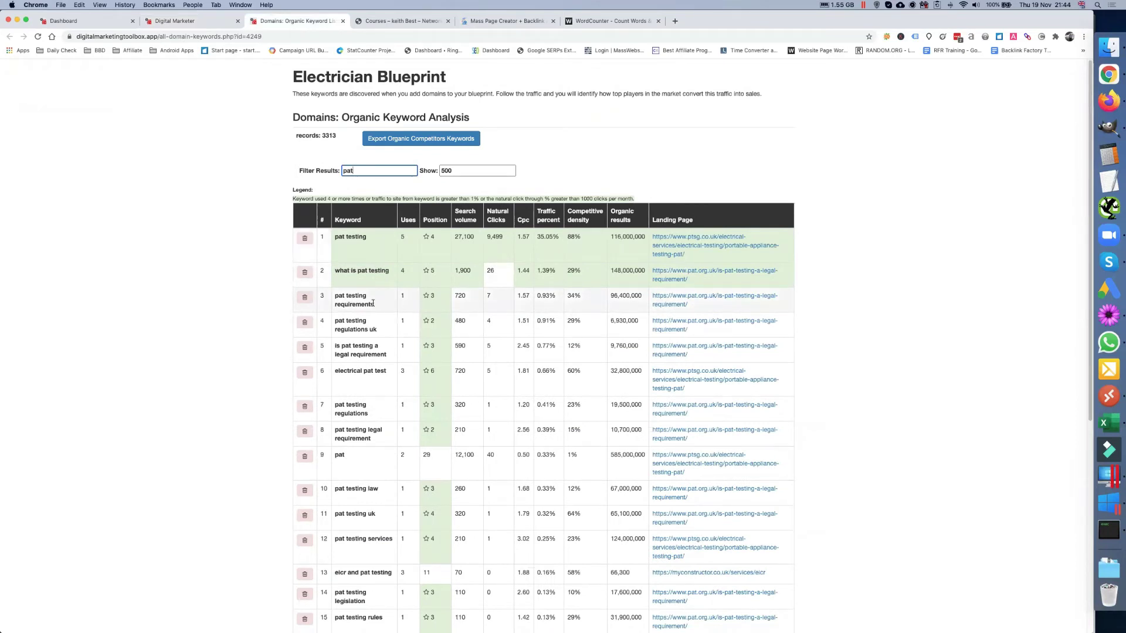
{"action": "scroll", "coordinate": [374, 337], "scroll_direction": "down", "scroll_amount": 1}
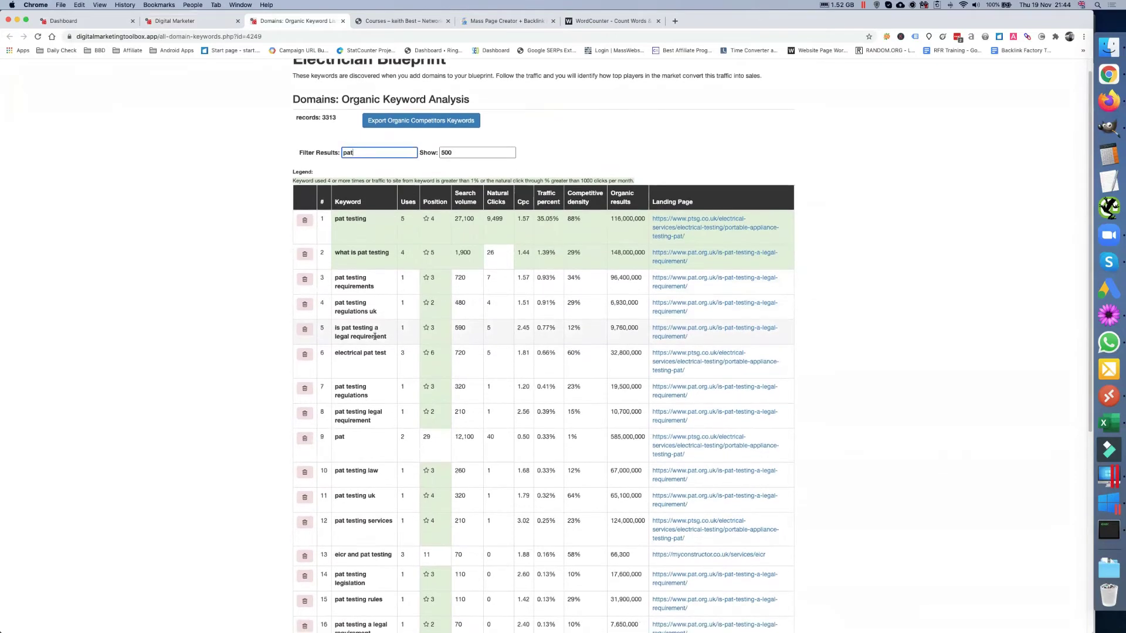
{"action": "scroll", "coordinate": [375, 337], "scroll_direction": "down", "scroll_amount": 1}
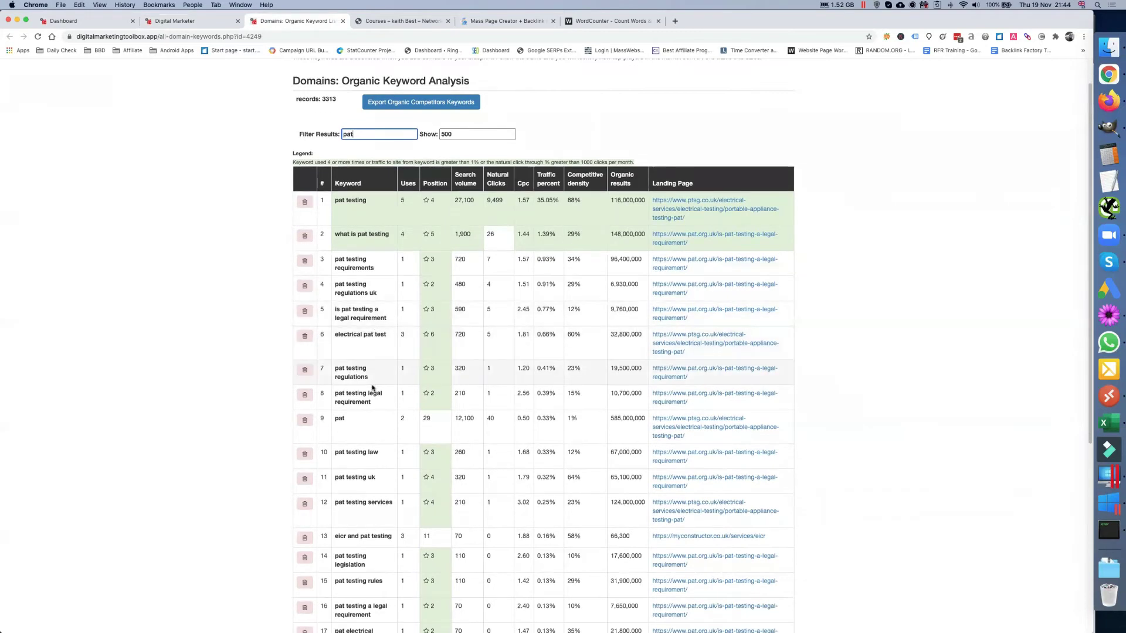
{"action": "scroll", "coordinate": [372, 402], "scroll_direction": "down", "scroll_amount": 2}
{"action": "scroll", "coordinate": [372, 403], "scroll_direction": "down", "scroll_amount": 3}
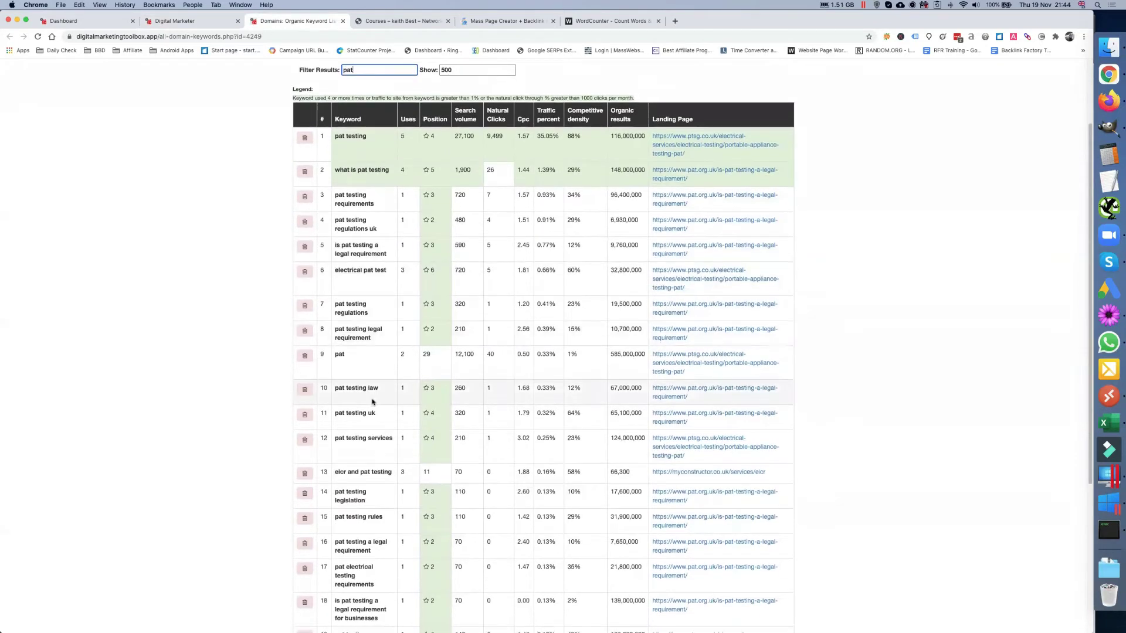
{"action": "scroll", "coordinate": [372, 403], "scroll_direction": "down", "scroll_amount": 2}
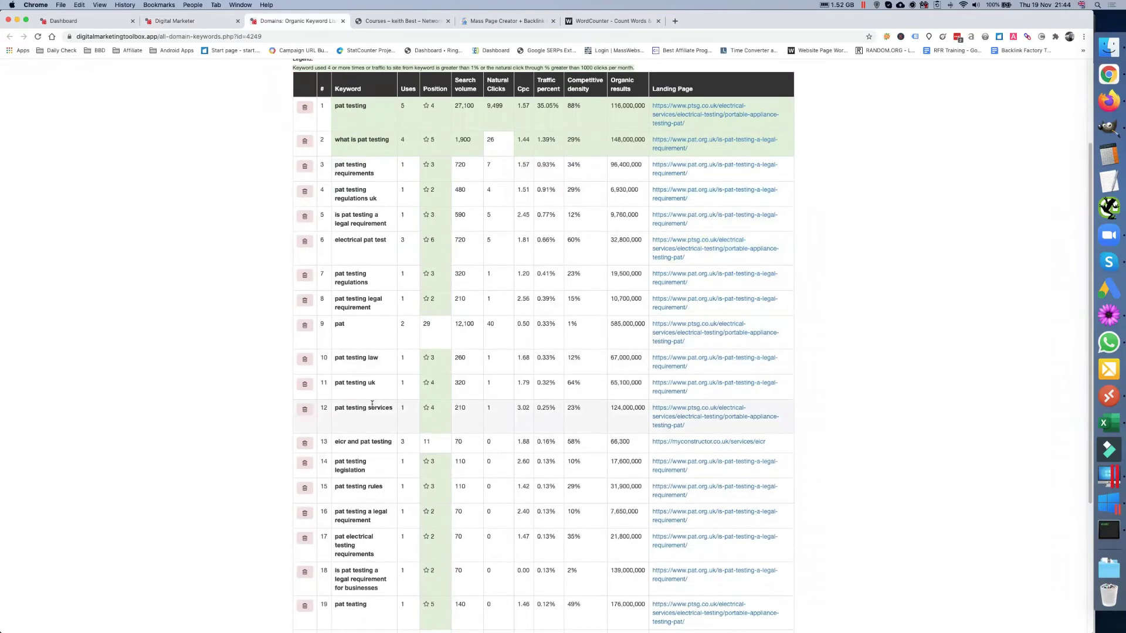
Return to the content editor and append "Certificate" to the meta page title after "PAT (Portable Appliance Testing)".
{"action": "left_click", "coordinate": [189, 24]}
{"action": "left_click", "coordinate": [332, 180]}
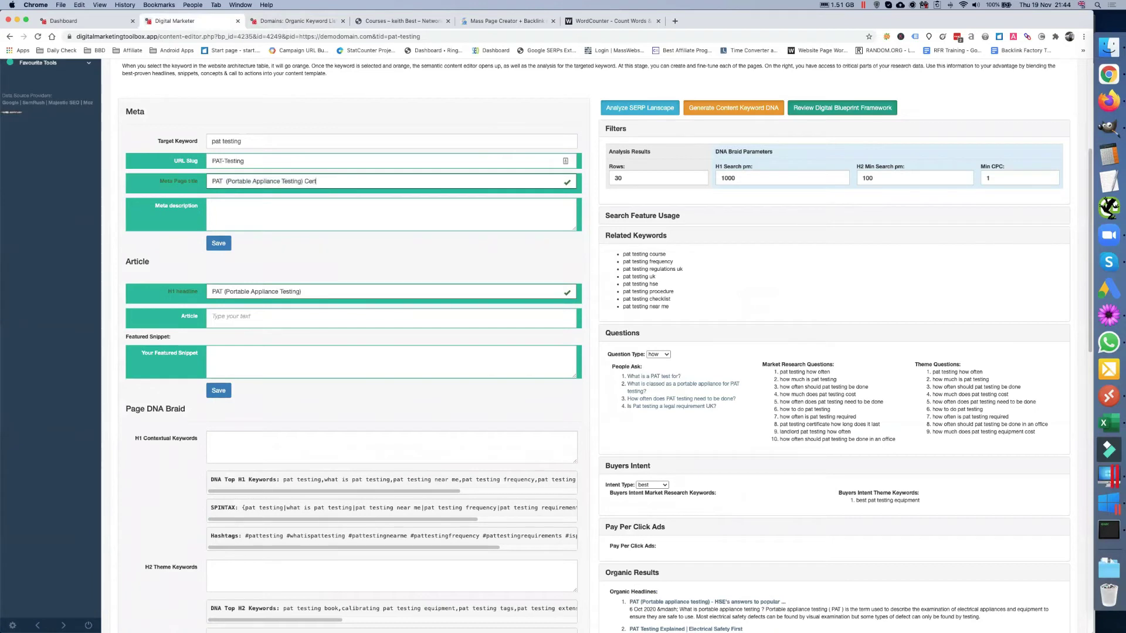
{"action": "type", "text": "Certificate"}
Switch to WordCounter and extend the title there with "Certificate [location]" to check its length.
{"action": "left_click", "coordinate": [590, 22]}
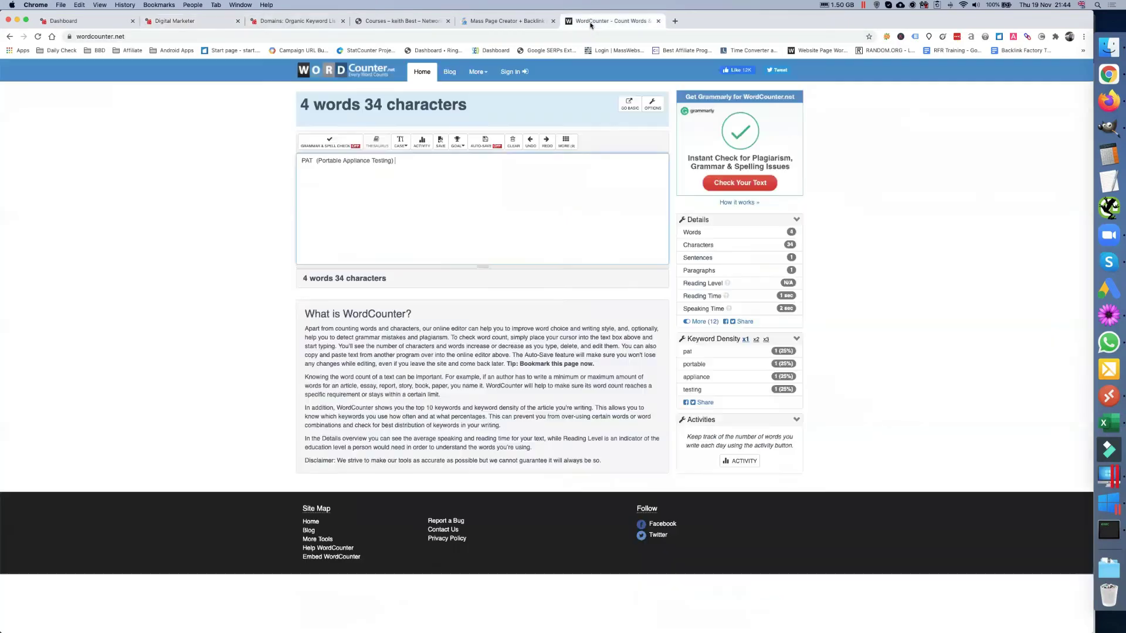
{"action": "left_click", "coordinate": [455, 157]}
{"action": "type", "text": "Certificate"}
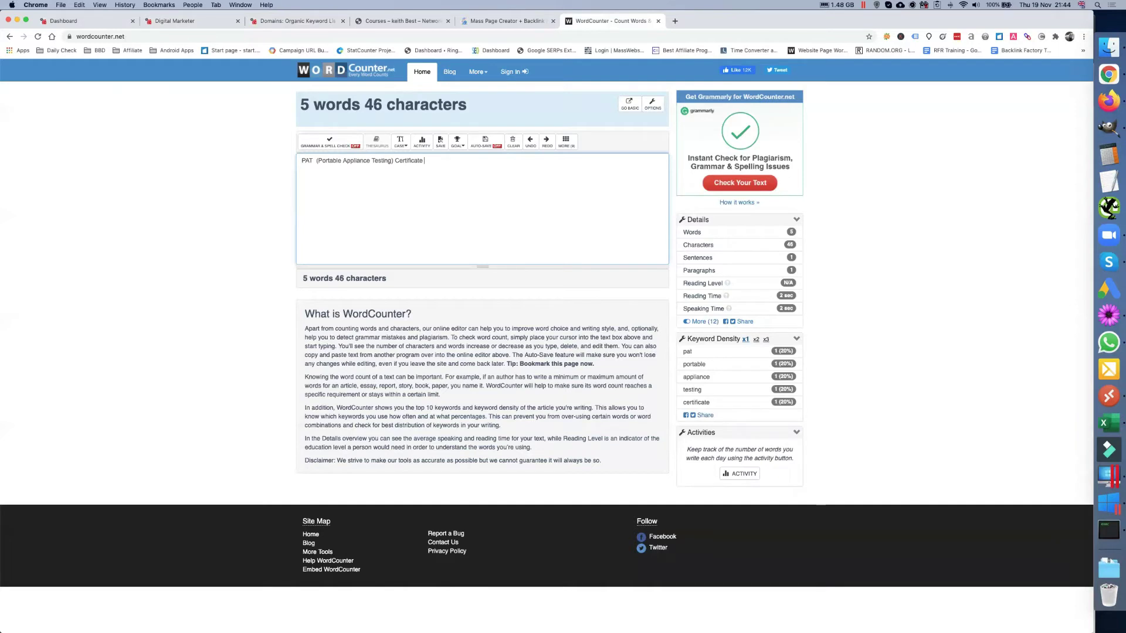
{"action": "type", "text": "[location]"}
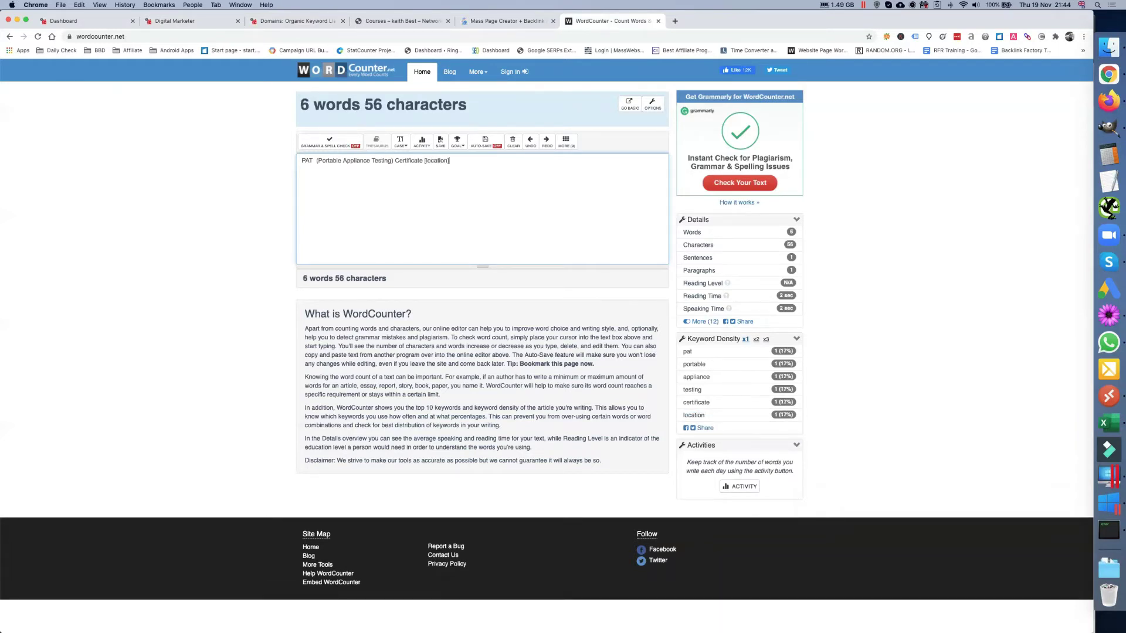
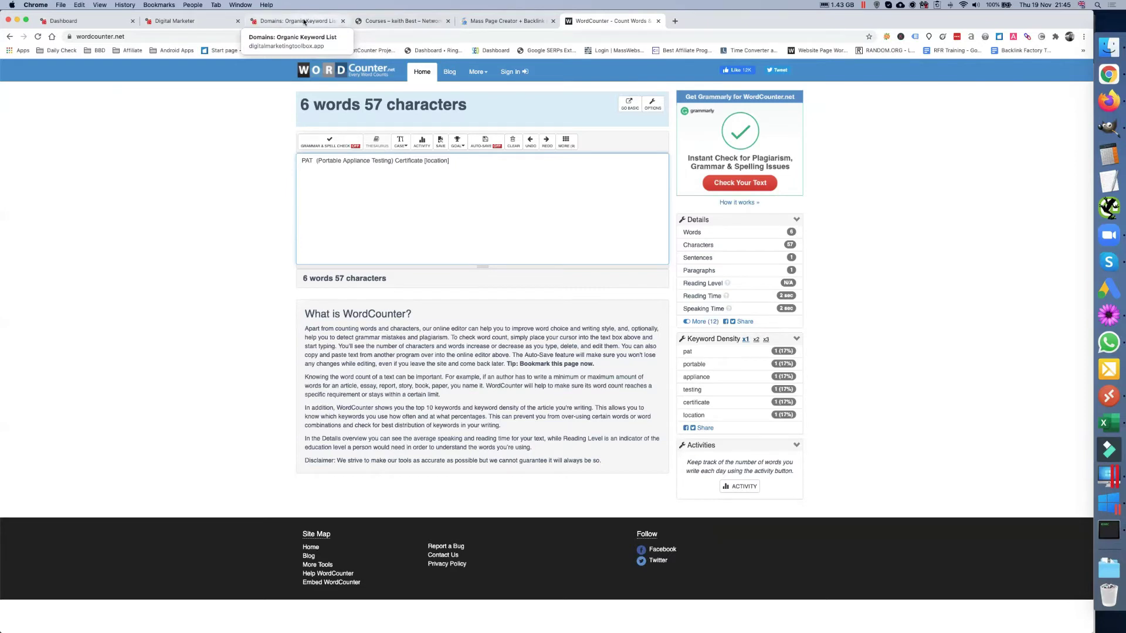
Return to the content editor and view the PAT testing questions of type "why", followed by type "are".
{"action": "left_click", "coordinate": [193, 20]}
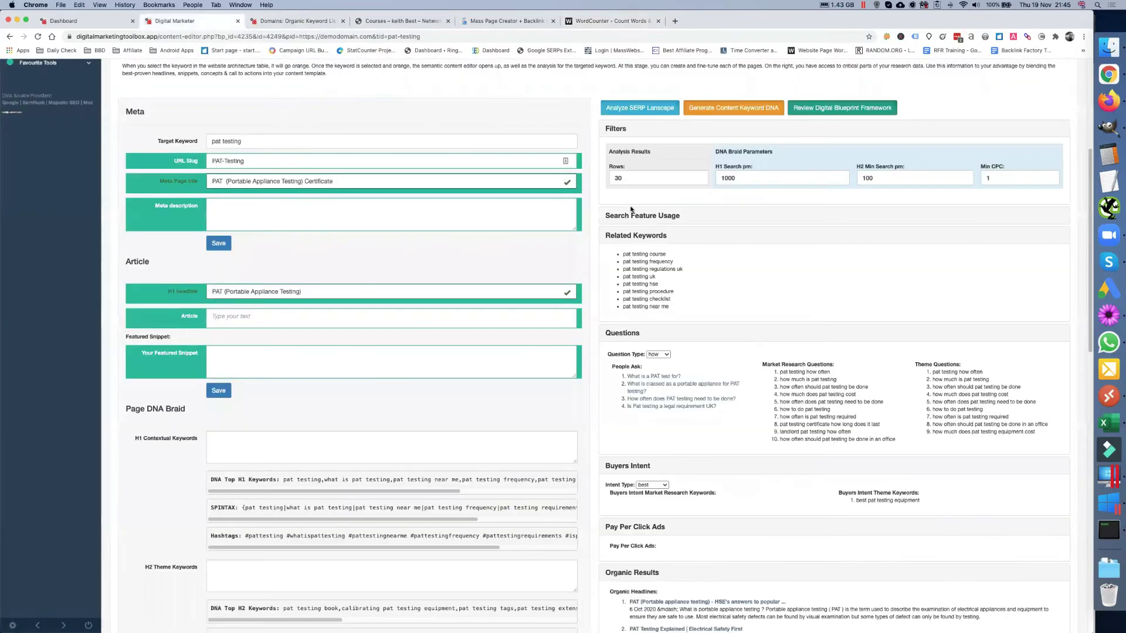
{"action": "mouse_move", "coordinate": [875, 402]}
{"action": "left_click", "coordinate": [659, 354]}
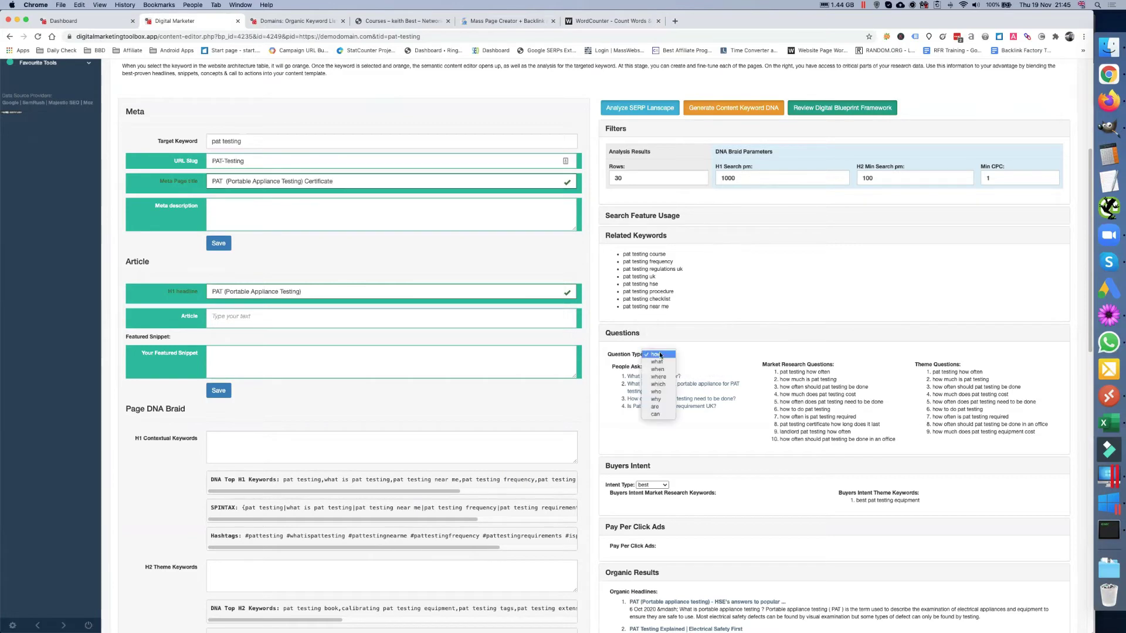
{"action": "left_click", "coordinate": [657, 400]}
{"action": "mouse_move", "coordinate": [676, 403]}
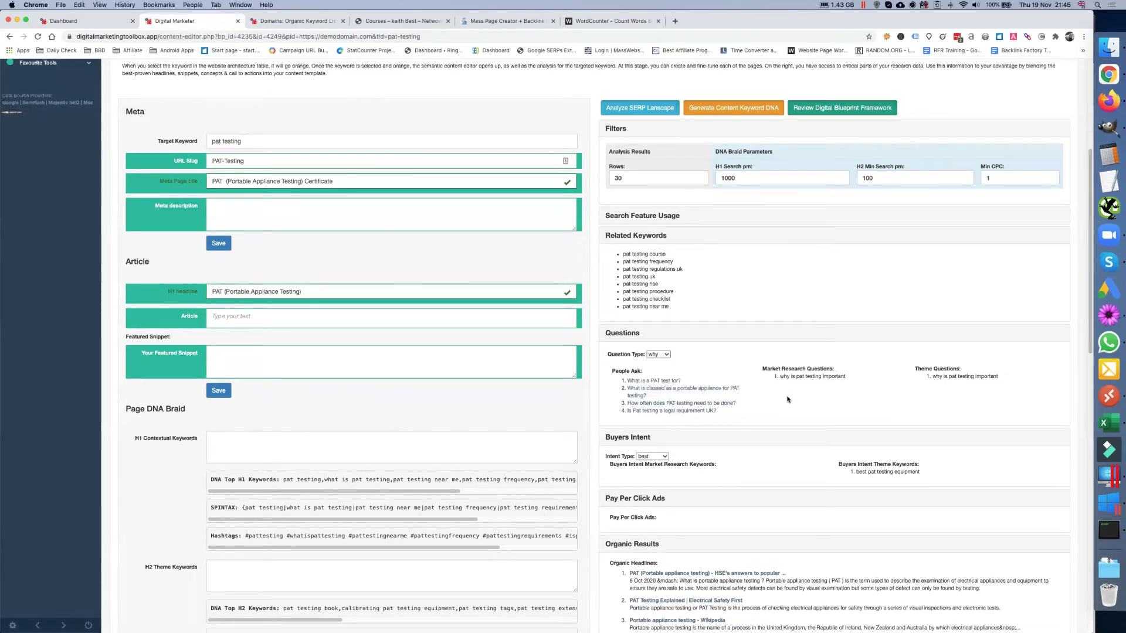
{"action": "left_click", "coordinate": [662, 357]}
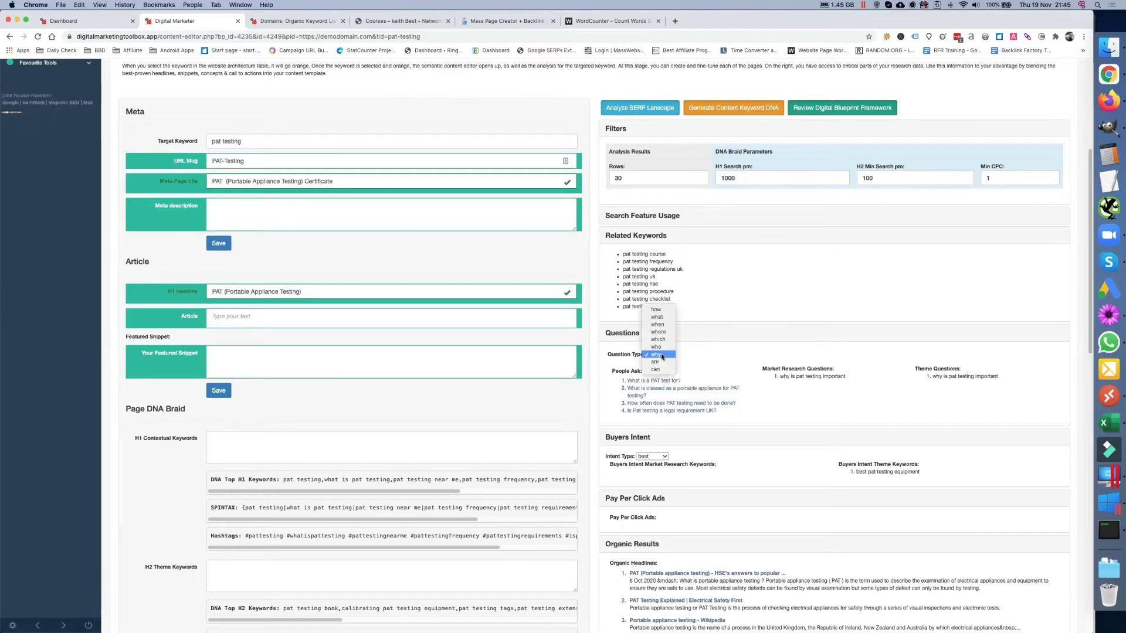
{"action": "left_click", "coordinate": [661, 362]}
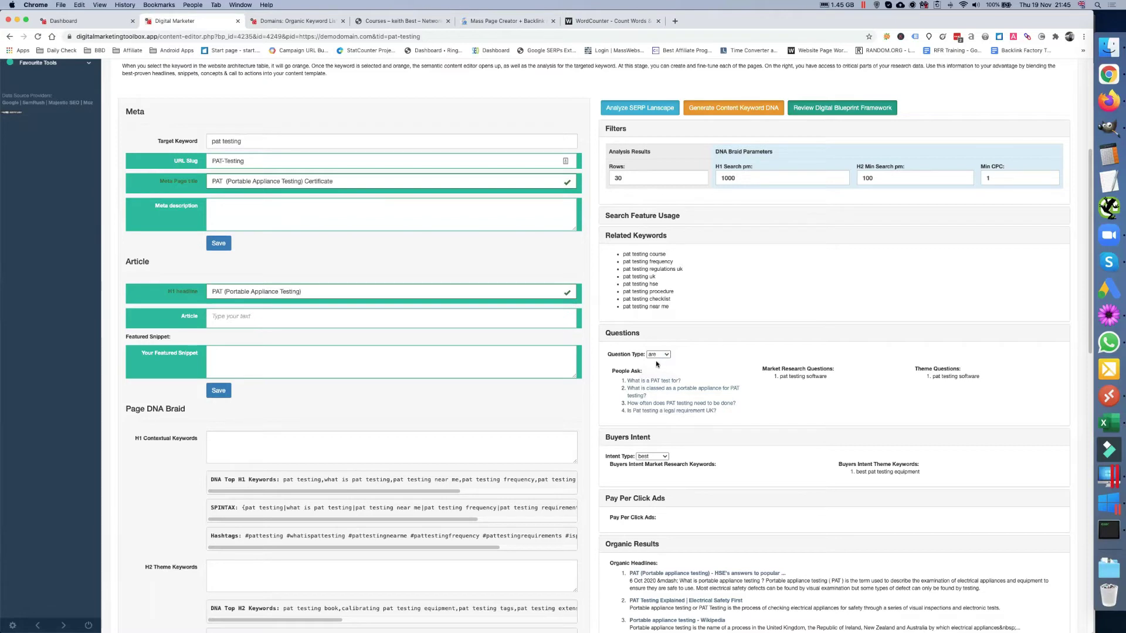
View the questions for the types "can", "how" and "what", leaving "what" selected.
{"action": "left_click", "coordinate": [655, 356]}
{"action": "left_click", "coordinate": [658, 362]}
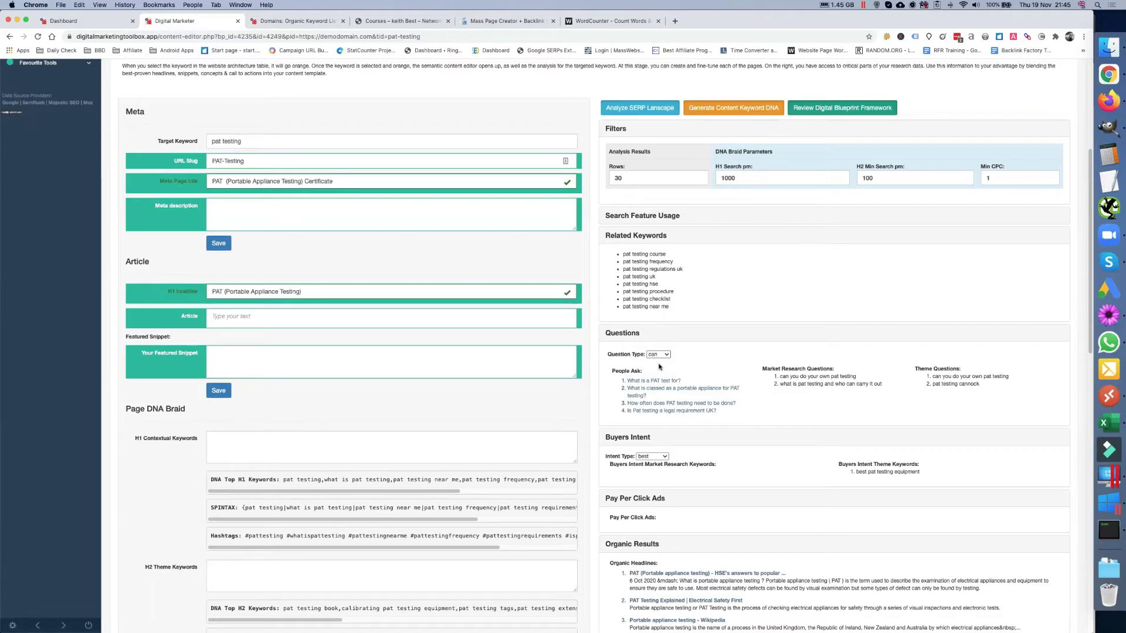
{"action": "left_click", "coordinate": [659, 355]}
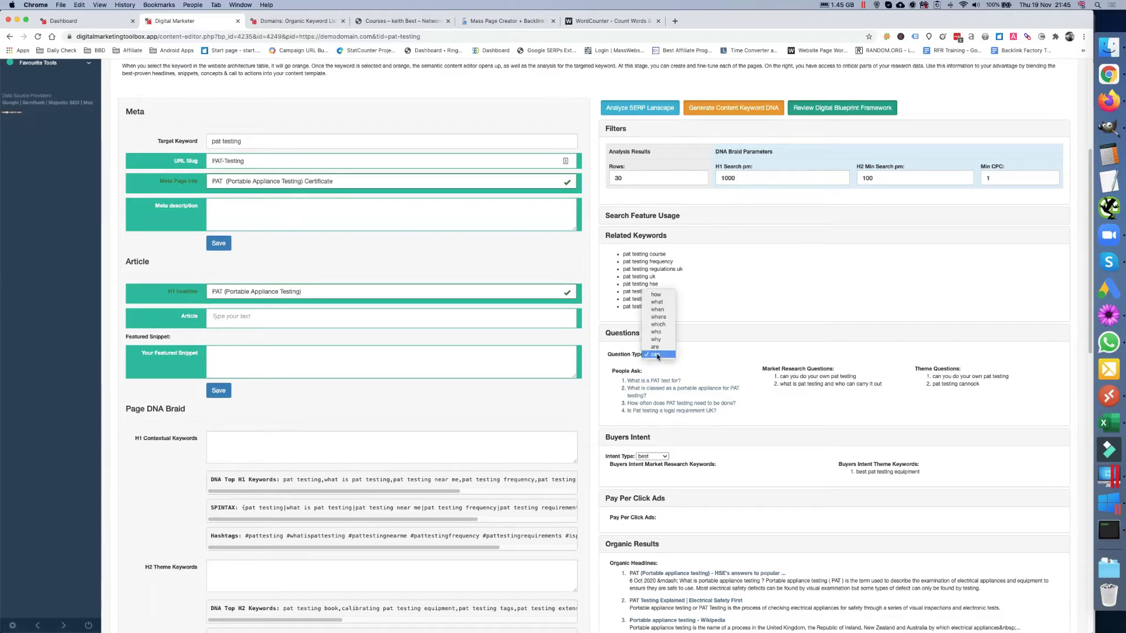
{"action": "left_click", "coordinate": [663, 296]}
{"action": "left_click", "coordinate": [659, 356]}
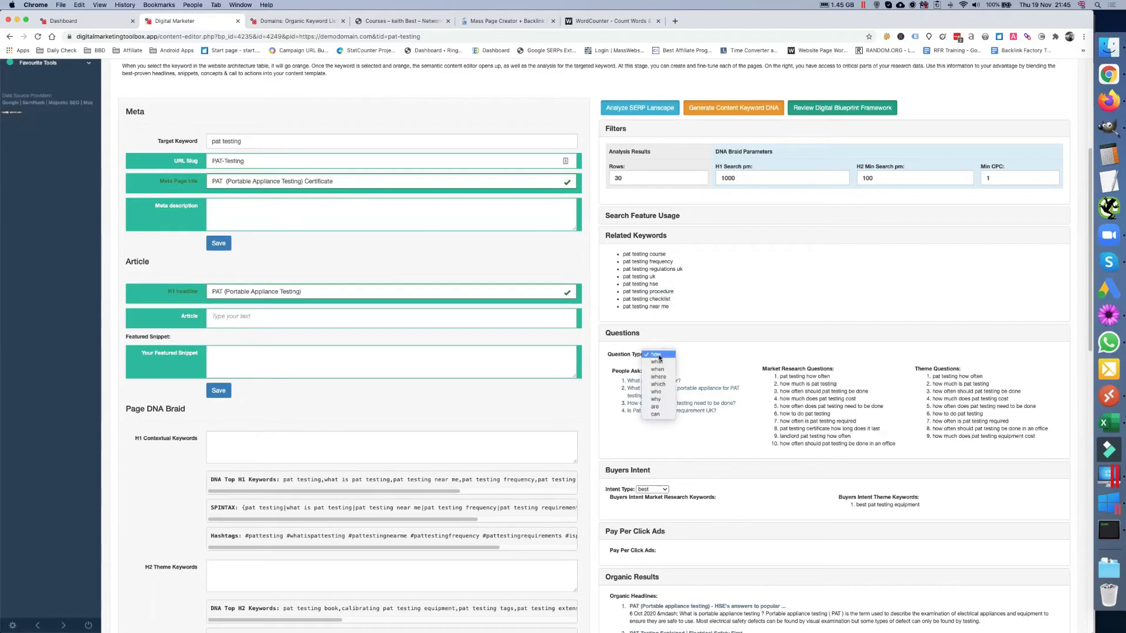
{"action": "left_click", "coordinate": [660, 364]}
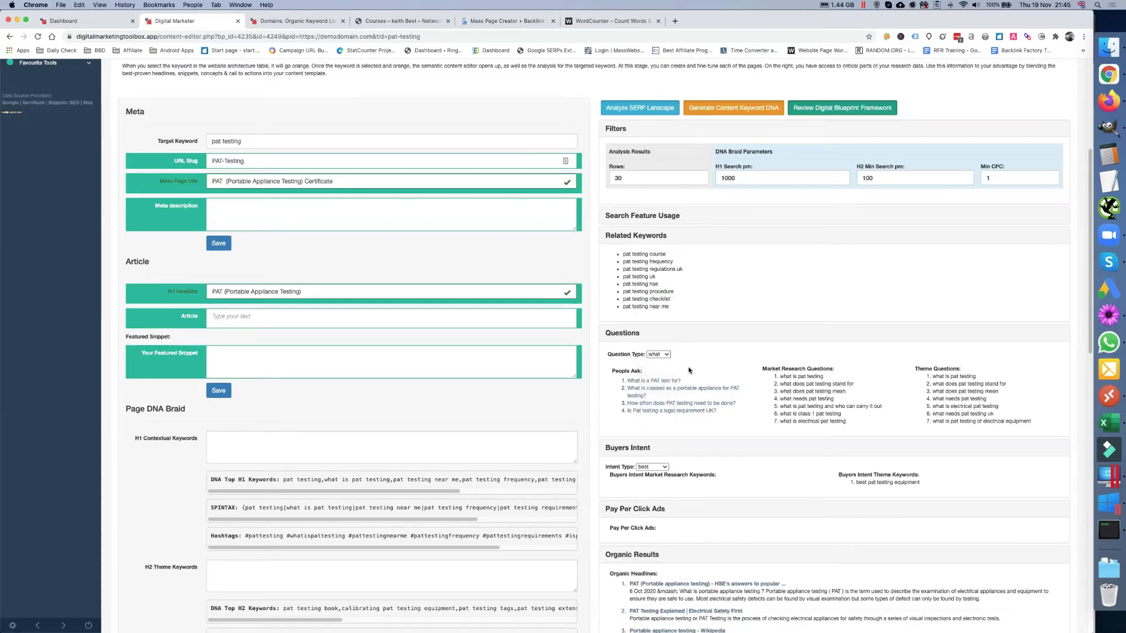
View the buyers intent keywords for the intent types "buy", "cheap" and "coupon".
{"action": "scroll", "coordinate": [689, 370], "scroll_direction": "down", "scroll_amount": 5}
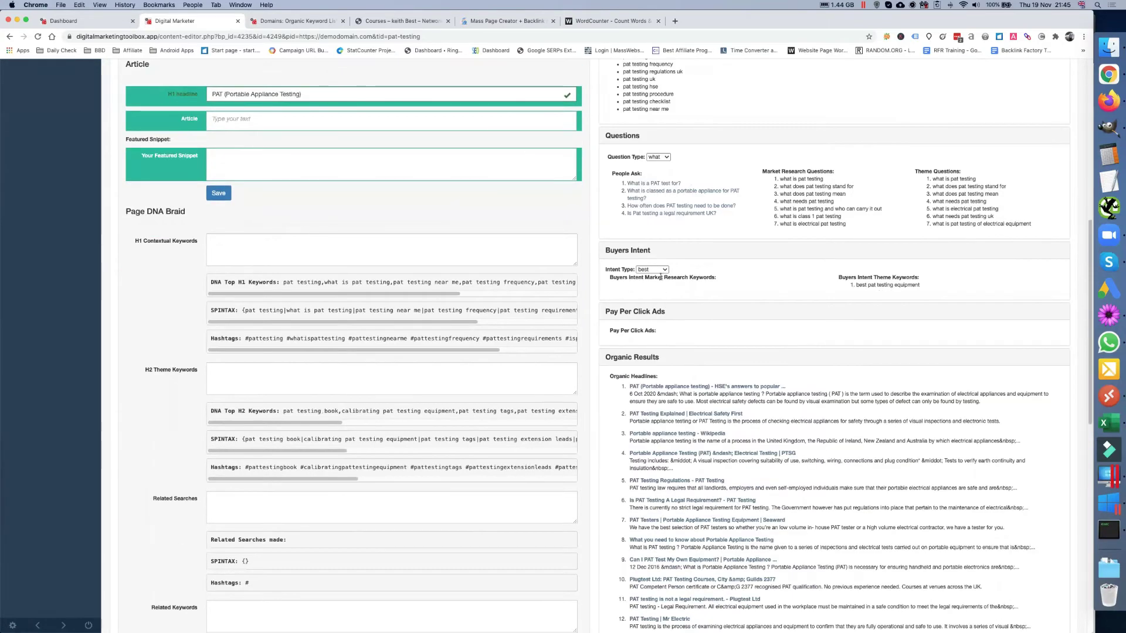
{"action": "left_click", "coordinate": [654, 270]}
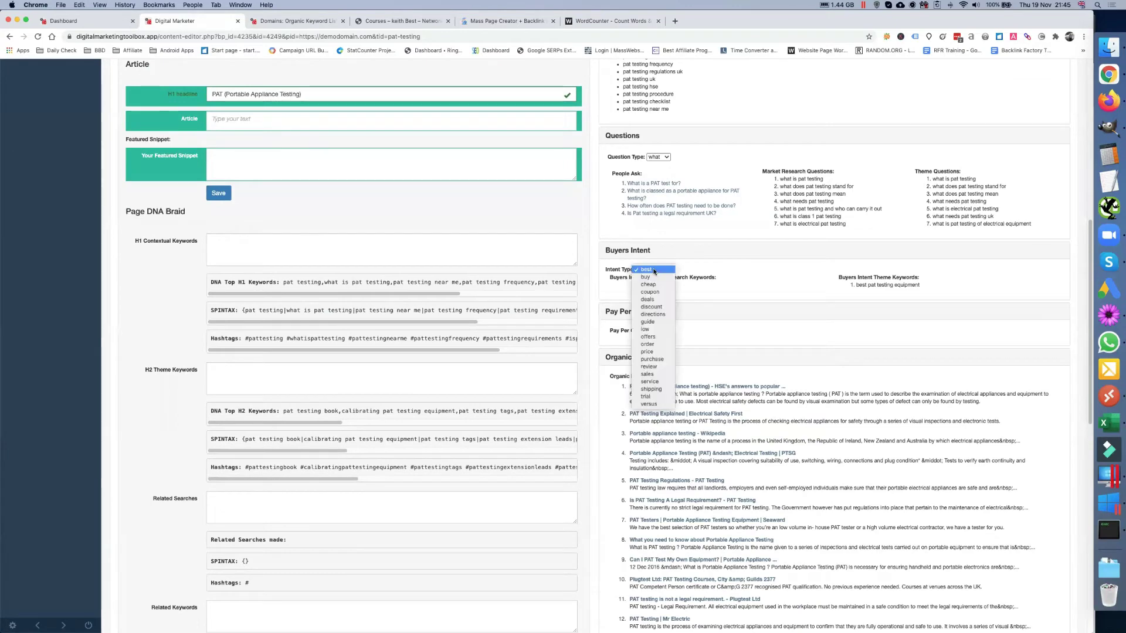
{"action": "left_click", "coordinate": [655, 279]}
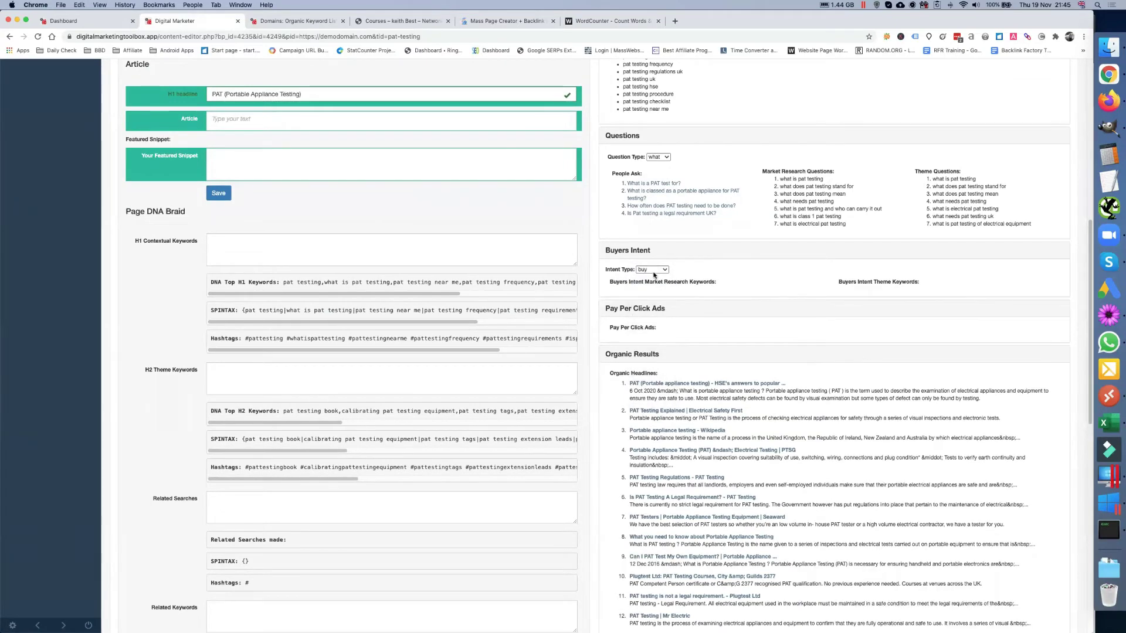
{"action": "left_click", "coordinate": [654, 271]}
{"action": "left_click", "coordinate": [654, 280]}
{"action": "left_click", "coordinate": [653, 271]}
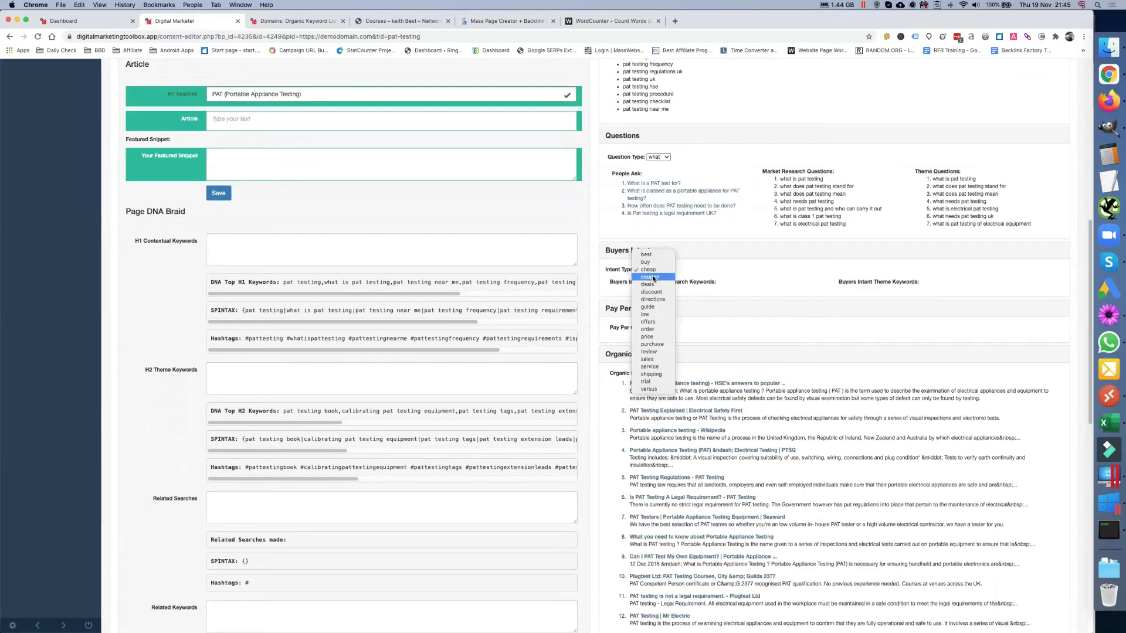
{"action": "left_click", "coordinate": [653, 278]}
View the buyers intent keywords for the types "deals", "discount" and "directions".
{"action": "left_click", "coordinate": [653, 270]}
{"action": "left_click", "coordinate": [653, 278]}
{"action": "left_click", "coordinate": [653, 271]}
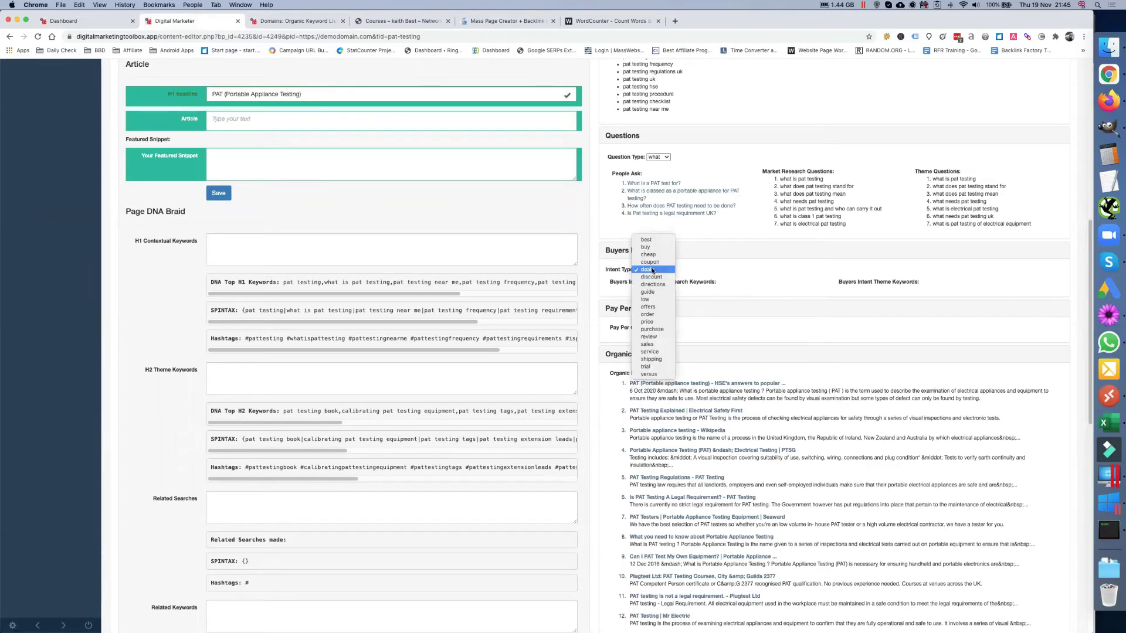
{"action": "left_click", "coordinate": [654, 278]}
{"action": "left_click", "coordinate": [654, 271]}
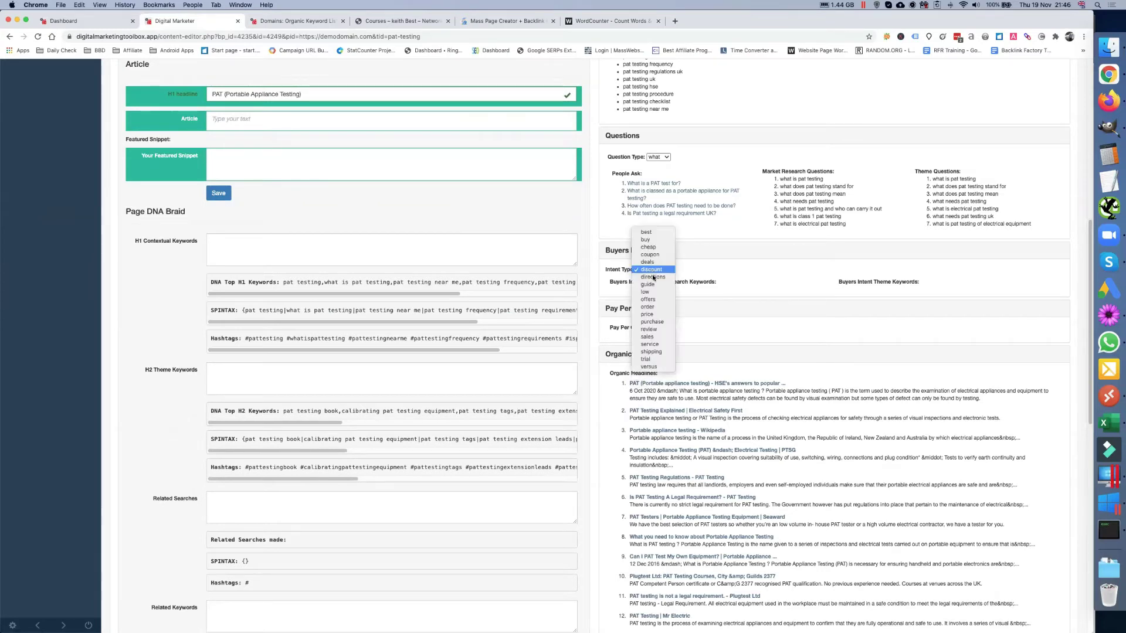
{"action": "left_click", "coordinate": [653, 278]}
View the buyers intent keywords for the types "guide", "low" and "offers".
{"action": "left_click", "coordinate": [654, 270]}
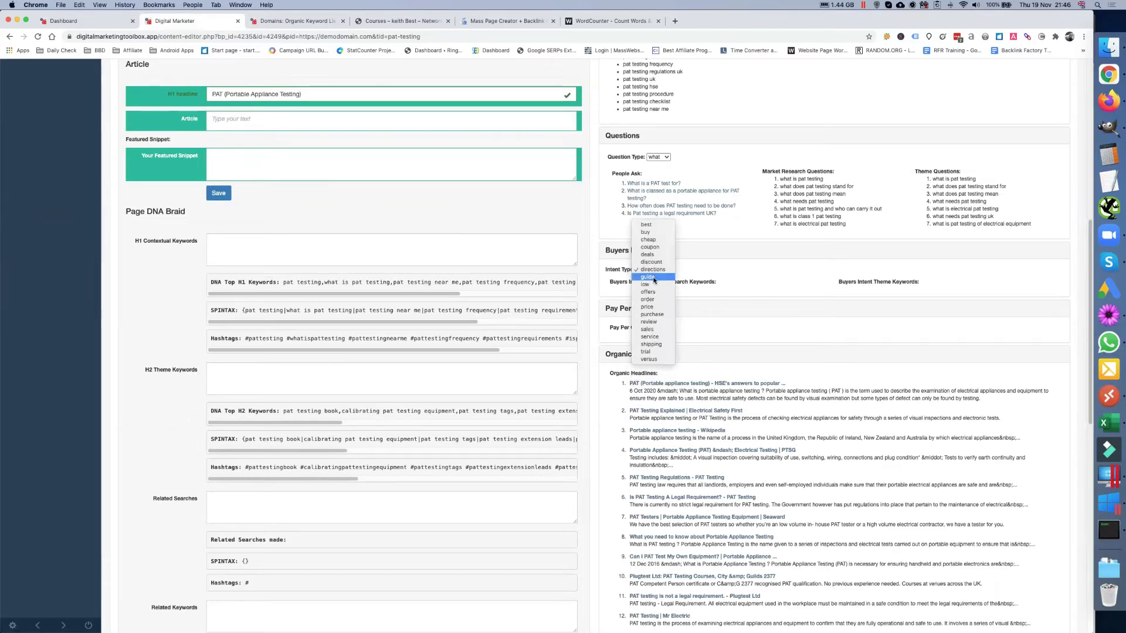
{"action": "left_click", "coordinate": [654, 280]}
{"action": "left_click", "coordinate": [653, 270]}
{"action": "left_click", "coordinate": [653, 278]}
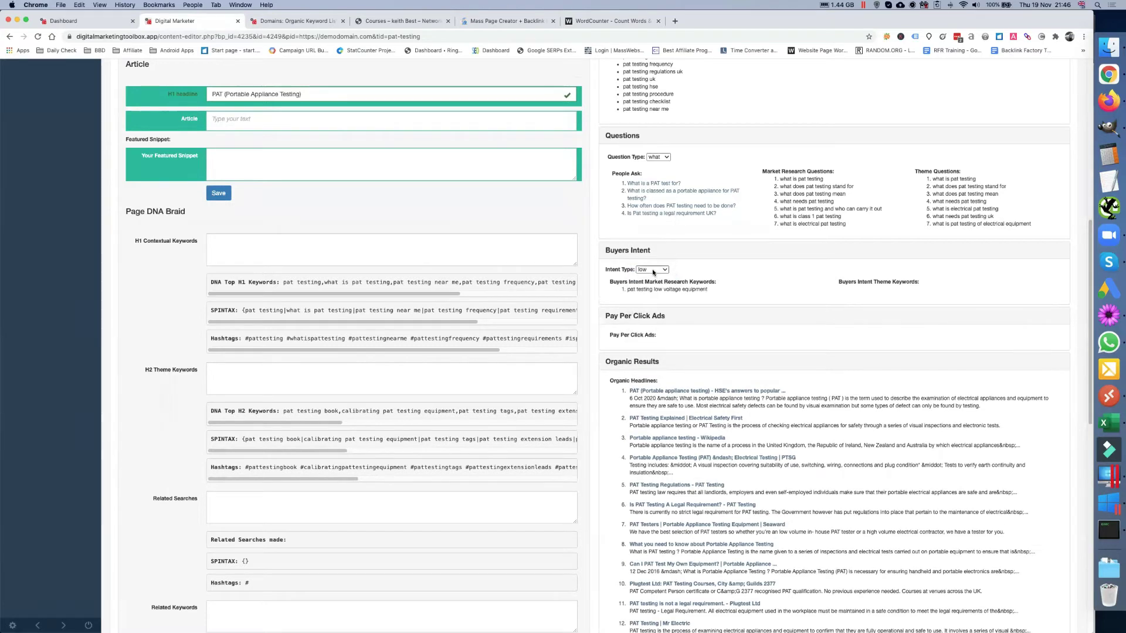
{"action": "left_click", "coordinate": [654, 270]}
{"action": "left_click", "coordinate": [653, 278]}
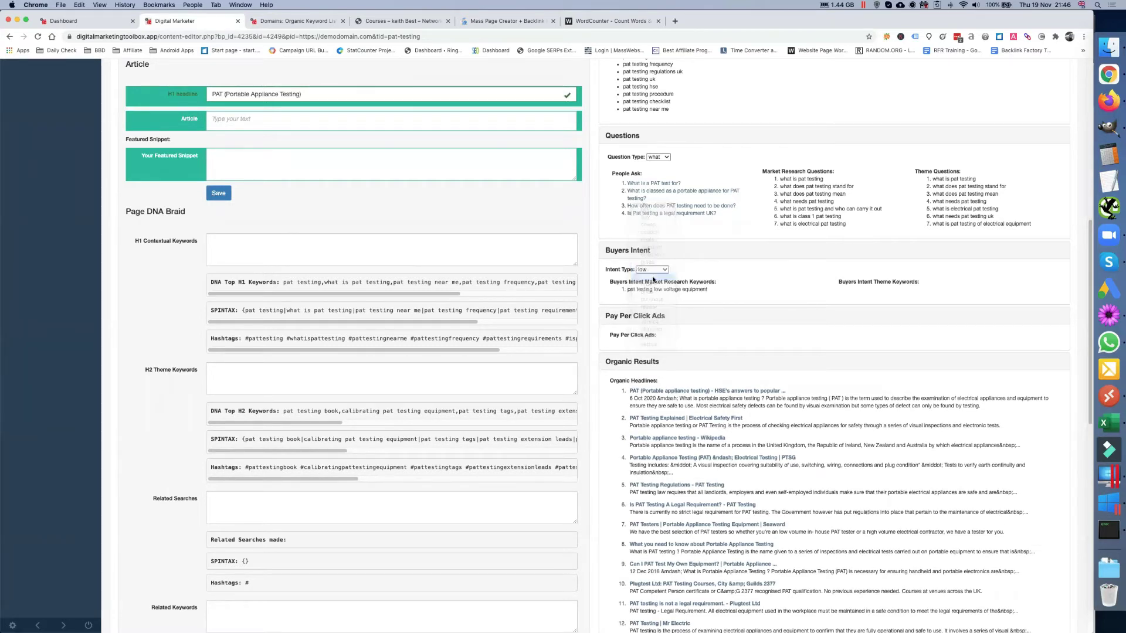
{"action": "left_click", "coordinate": [650, 272]}
{"action": "left_click", "coordinate": [652, 285]}
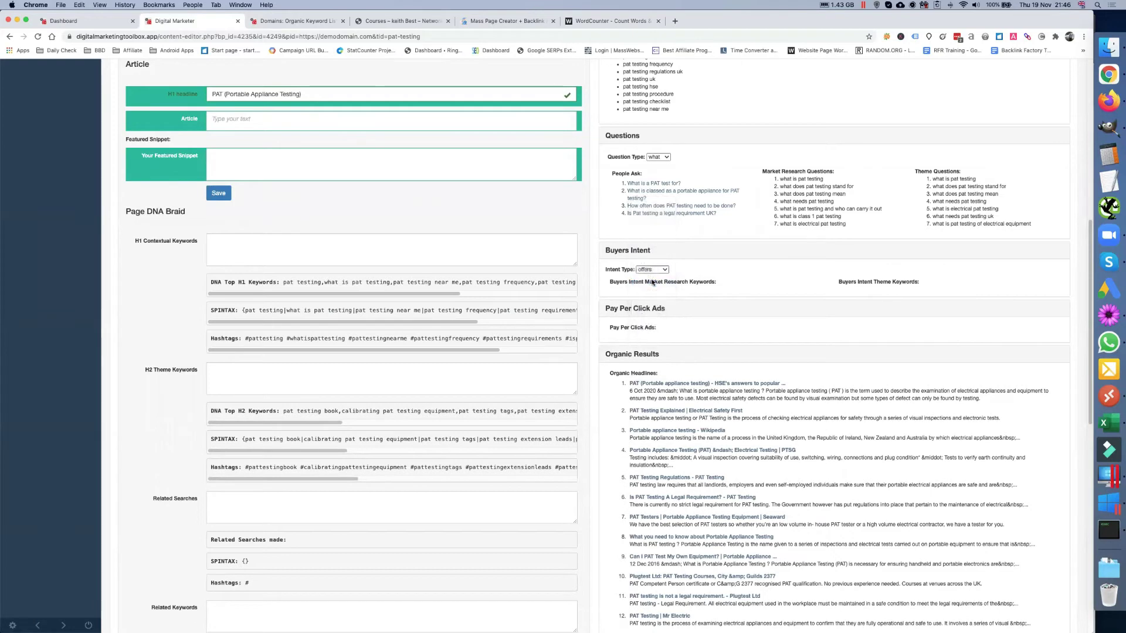
View the buyers intent keywords for the types "price", "order", "purchase" and "review".
{"action": "left_click", "coordinate": [652, 271]}
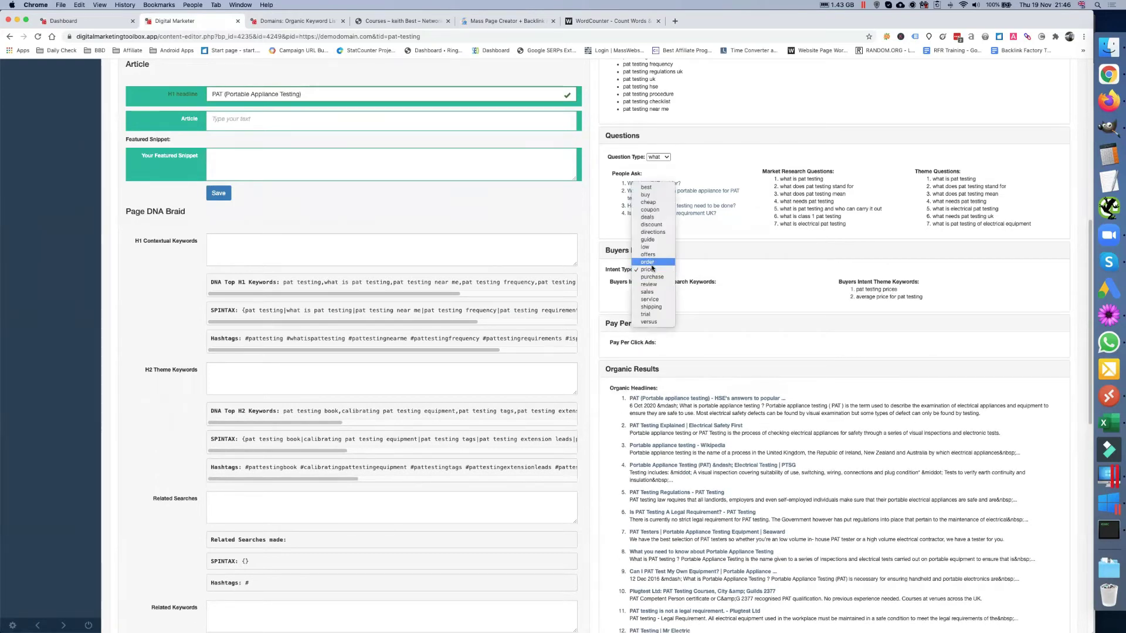
{"action": "left_click", "coordinate": [648, 262]}
{"action": "left_click", "coordinate": [652, 271]}
{"action": "left_click", "coordinate": [656, 285]}
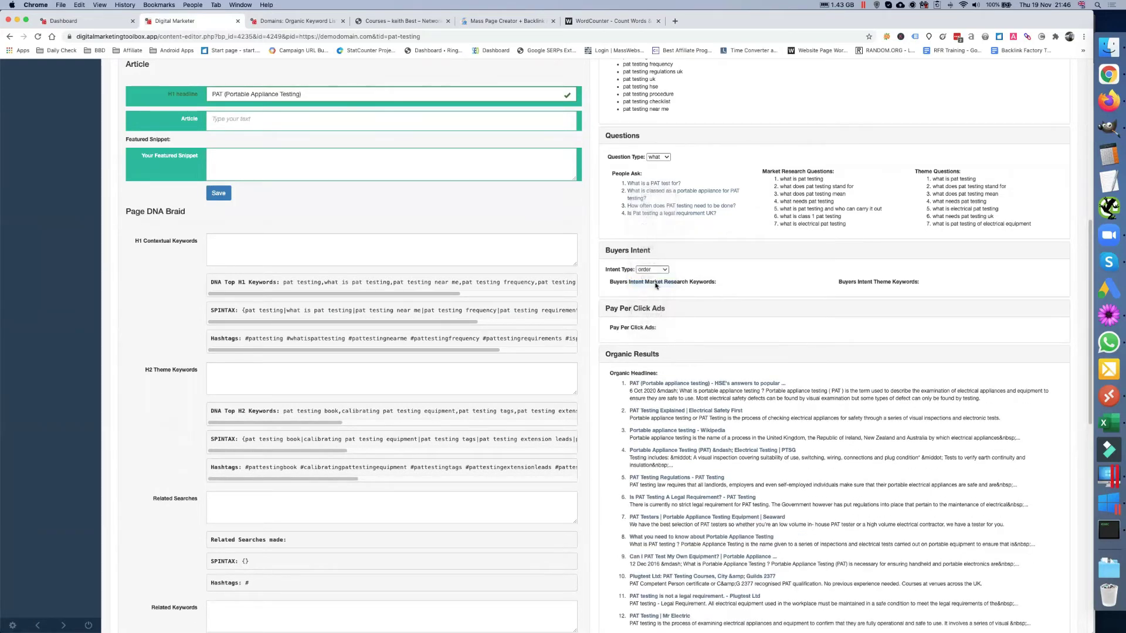
{"action": "left_click", "coordinate": [651, 270]}
{"action": "left_click", "coordinate": [653, 281]}
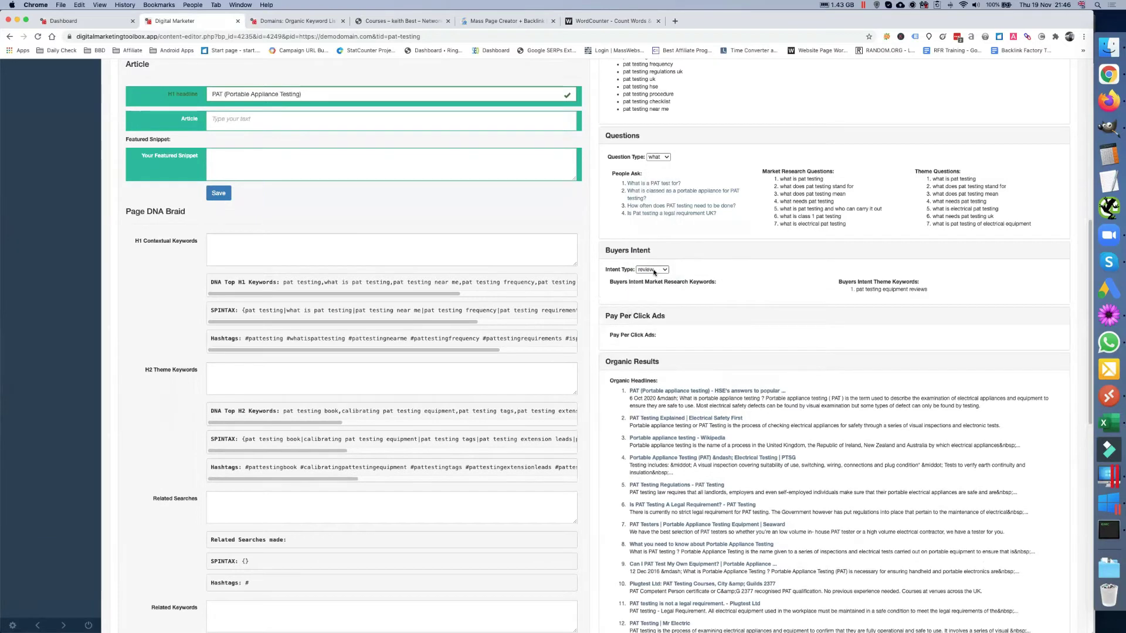
View the buyers intent keywords for "sales", "service", "shipping" and "trial", leaving "trial" selected.
{"action": "left_click", "coordinate": [654, 273]}
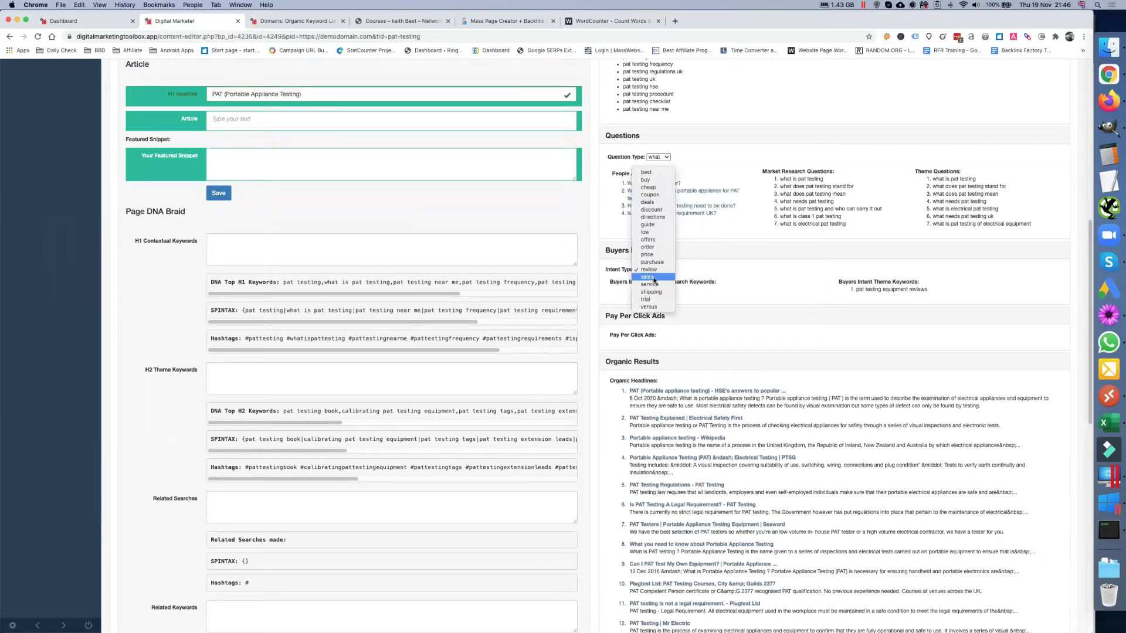
{"action": "left_click", "coordinate": [651, 277]}
{"action": "left_click", "coordinate": [652, 272]}
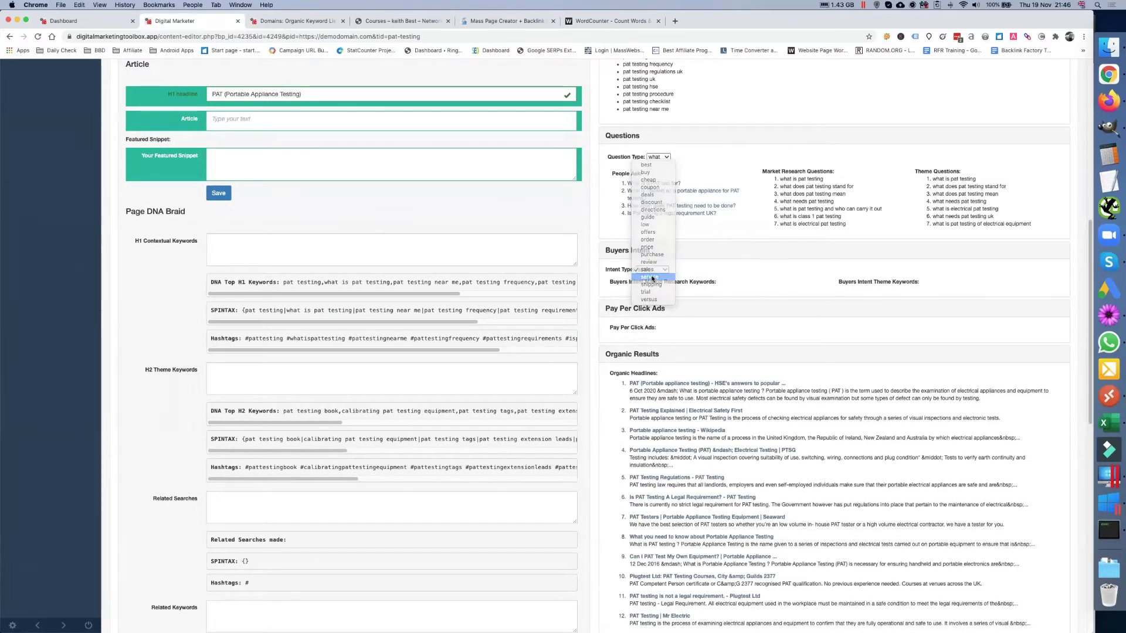
{"action": "left_click", "coordinate": [653, 277]}
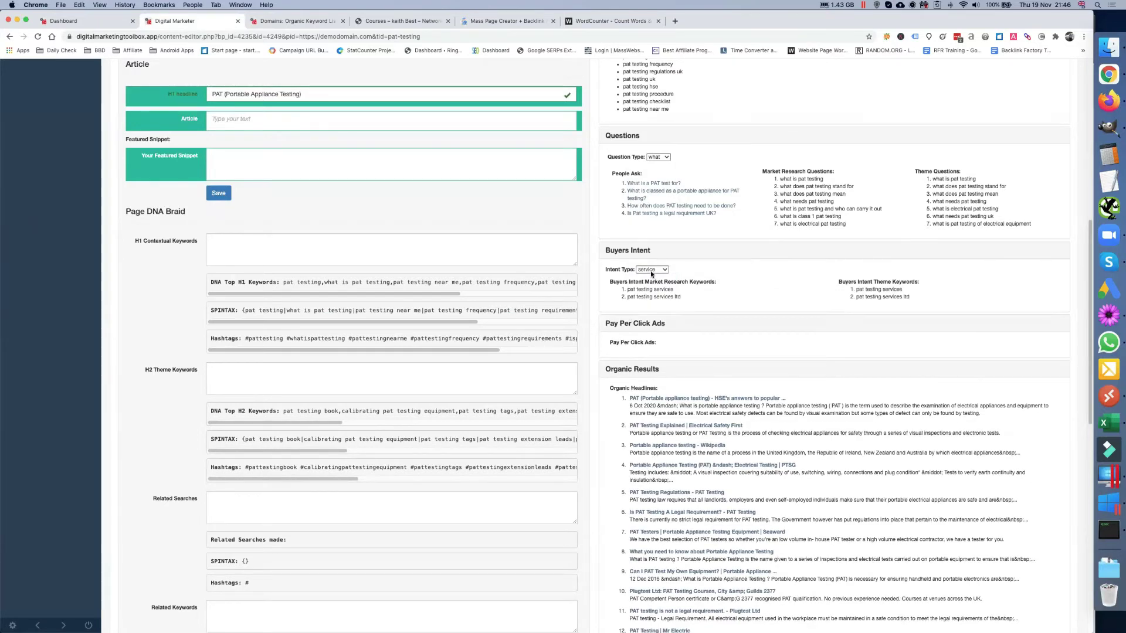
{"action": "left_click", "coordinate": [652, 271]}
{"action": "left_click", "coordinate": [653, 278]}
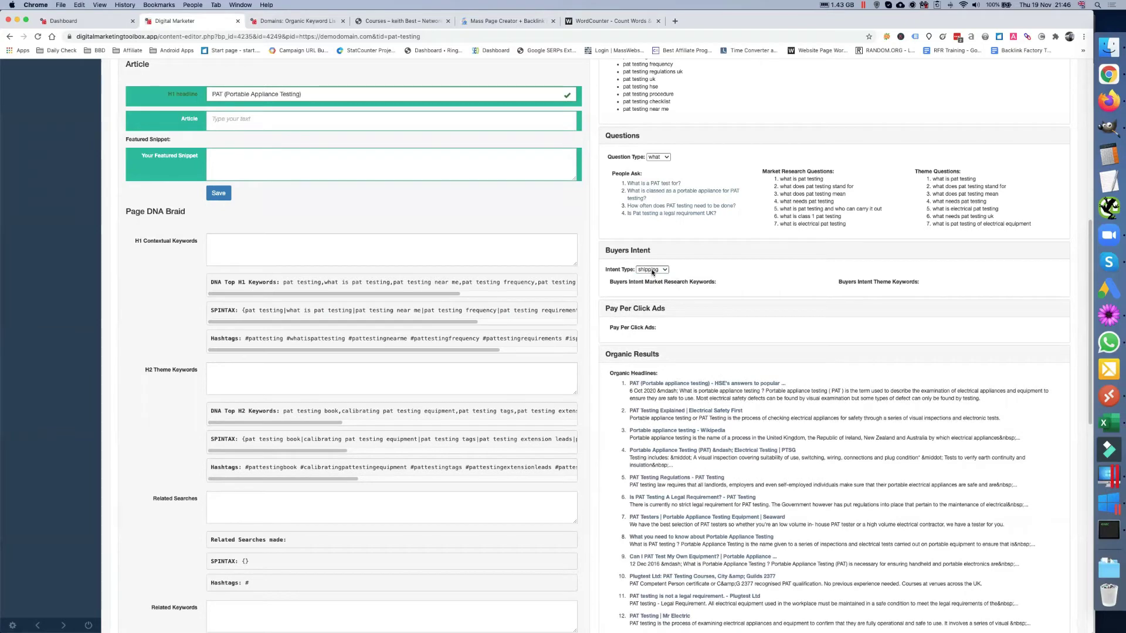
{"action": "left_click", "coordinate": [654, 275]}
{"action": "left_click", "coordinate": [653, 277]}
Check the draft title in WordCounter and read organic headlines 1 to 15 for PAT testing in the Digital Marketer content editor.
{"action": "left_click", "coordinate": [609, 18]}
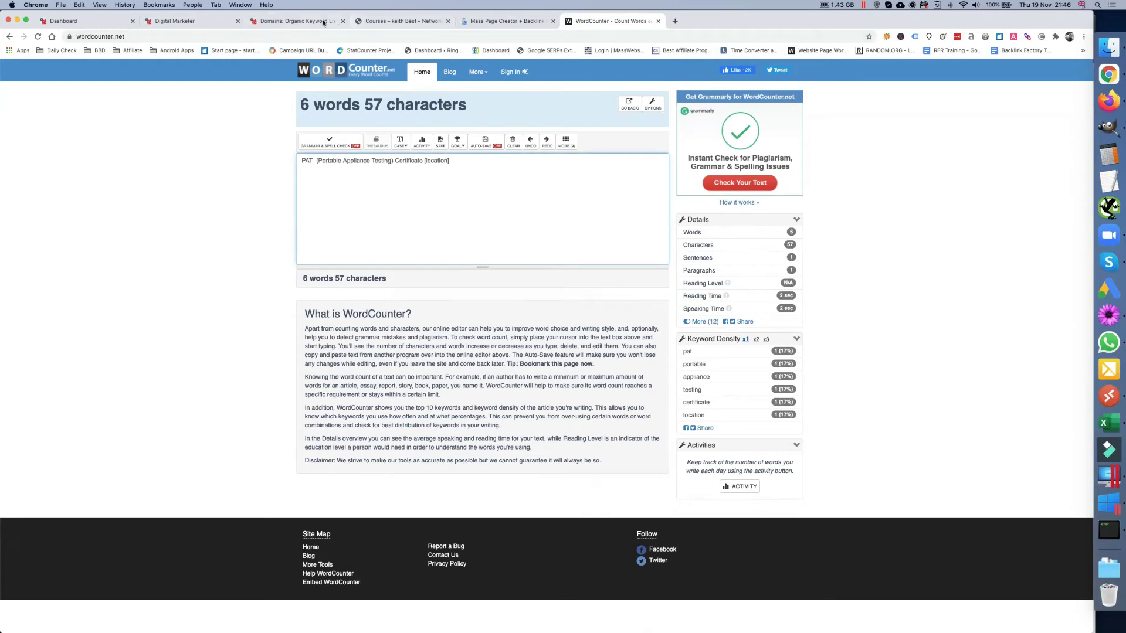
{"action": "left_click", "coordinate": [210, 25]}
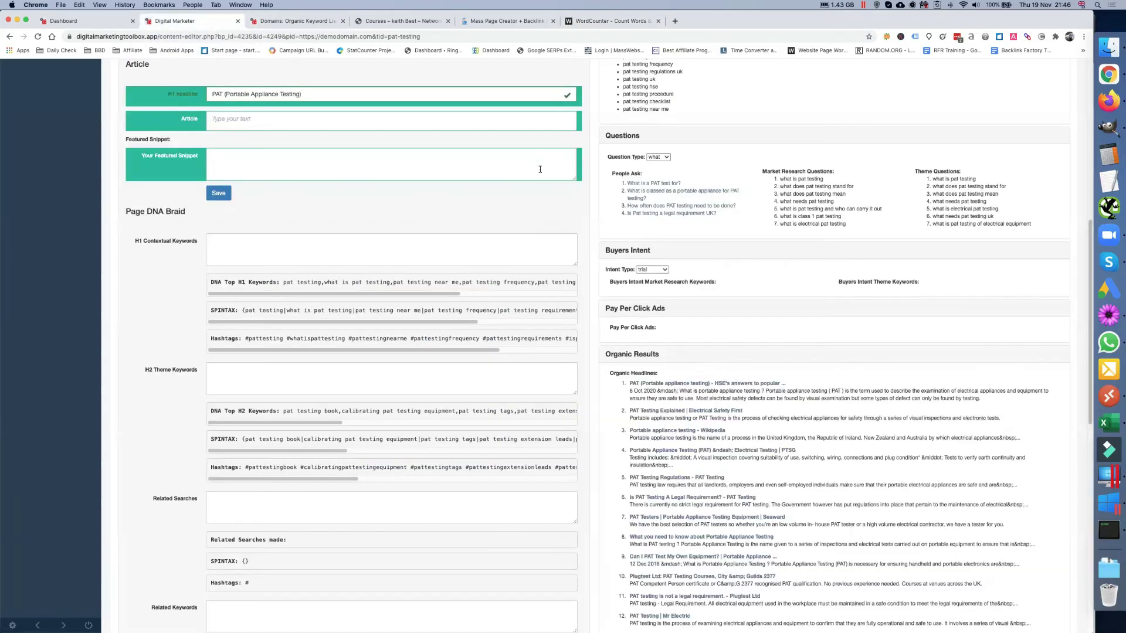
{"action": "scroll", "coordinate": [739, 371], "scroll_direction": "down", "scroll_amount": 2}
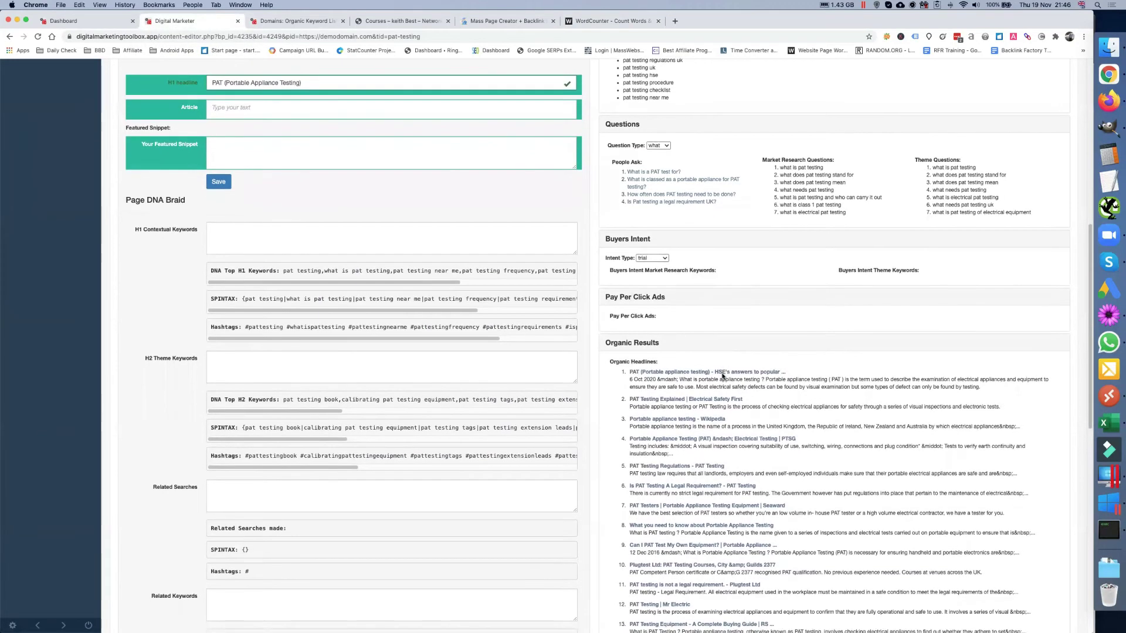
{"action": "scroll", "coordinate": [722, 376], "scroll_direction": "down", "scroll_amount": 1}
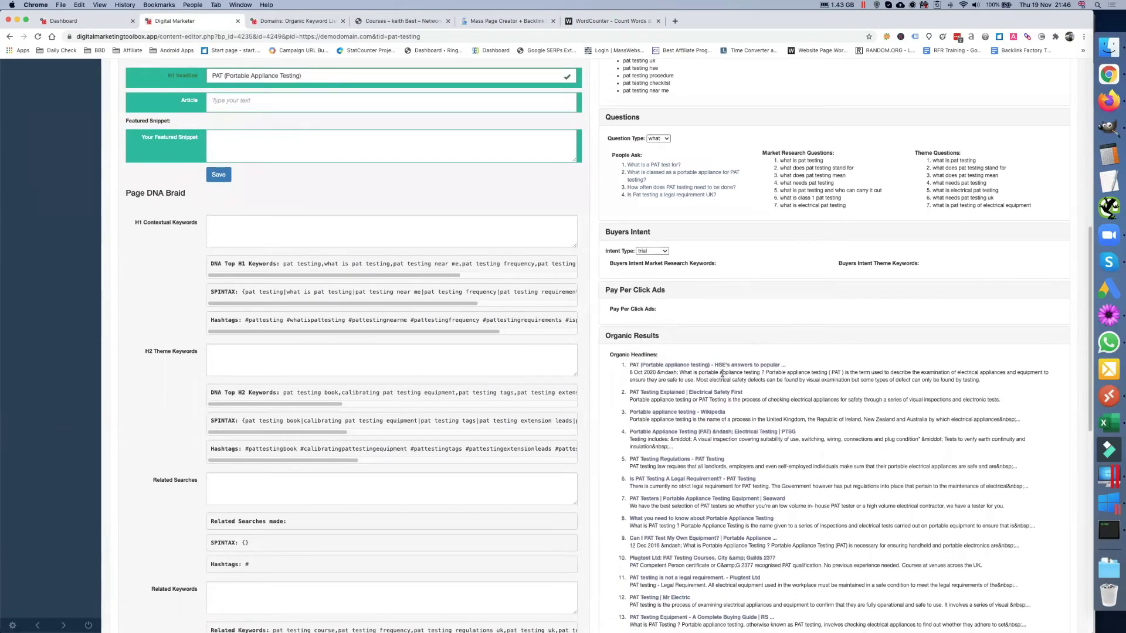
{"action": "scroll", "coordinate": [723, 373], "scroll_direction": "down", "scroll_amount": 5}
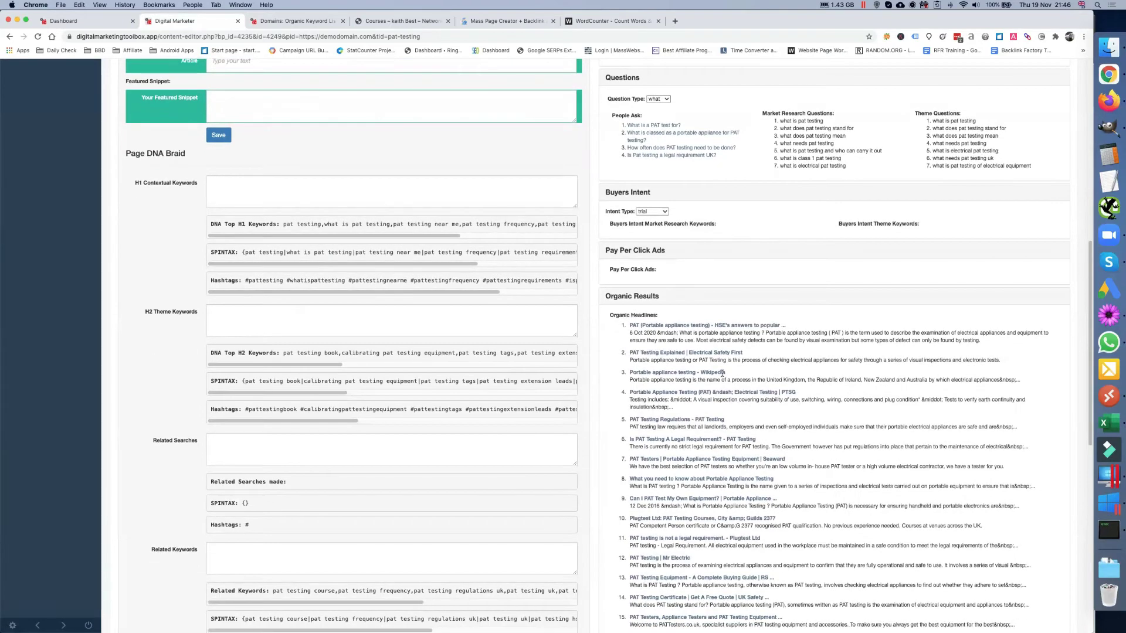
{"action": "scroll", "coordinate": [723, 373], "scroll_direction": "down", "scroll_amount": 2}
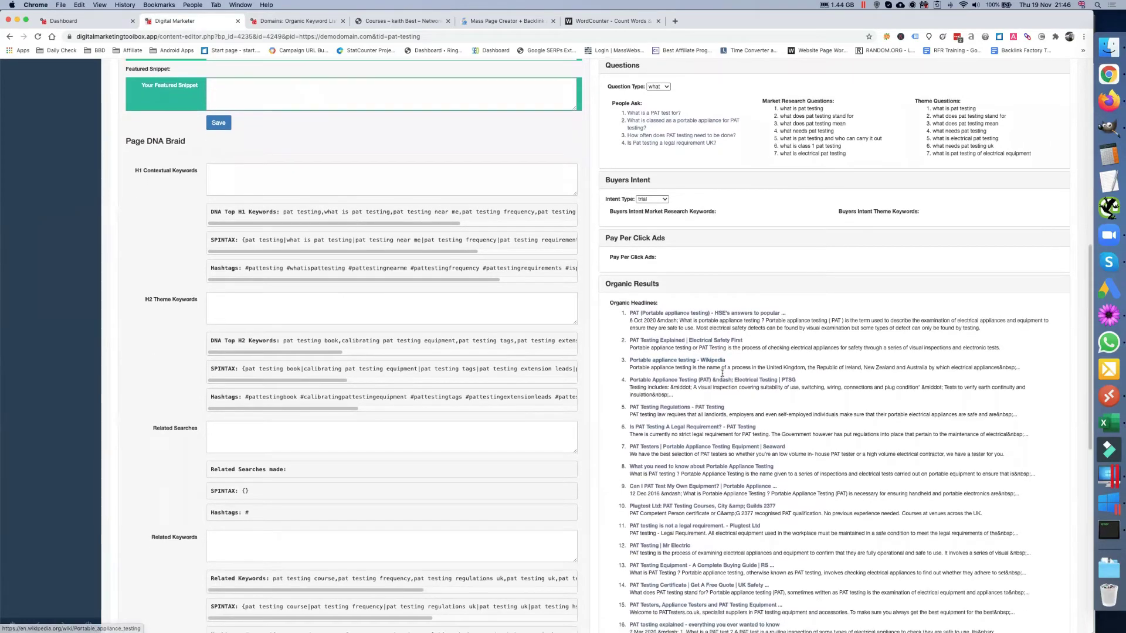
{"action": "scroll", "coordinate": [723, 373], "scroll_direction": "down", "scroll_amount": 2}
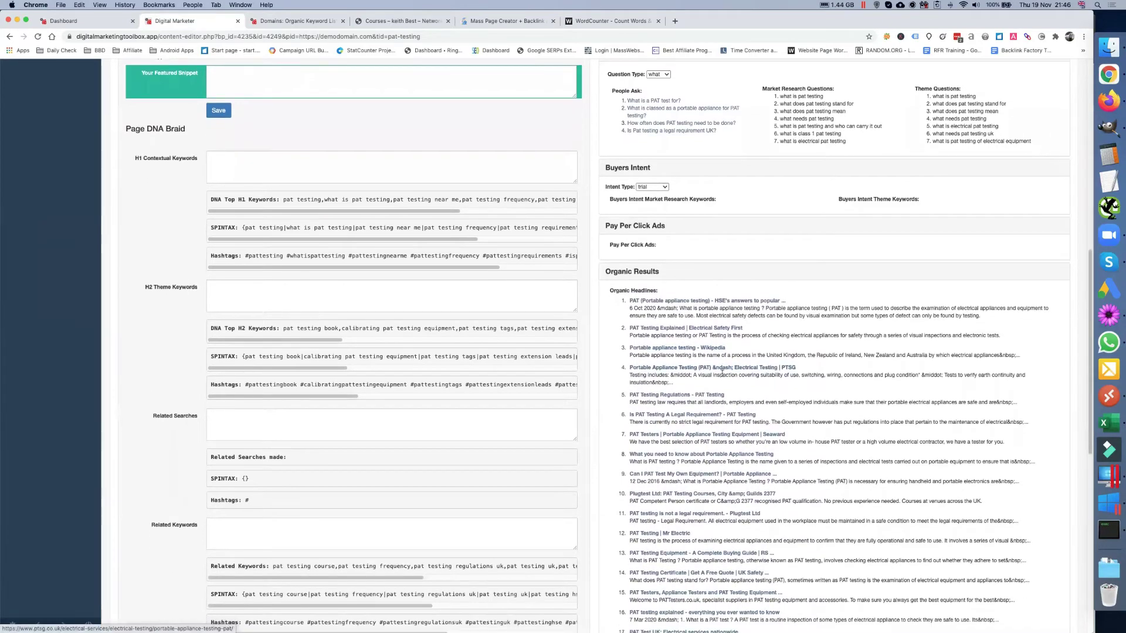
{"action": "scroll", "coordinate": [722, 373], "scroll_direction": "down", "scroll_amount": 3}
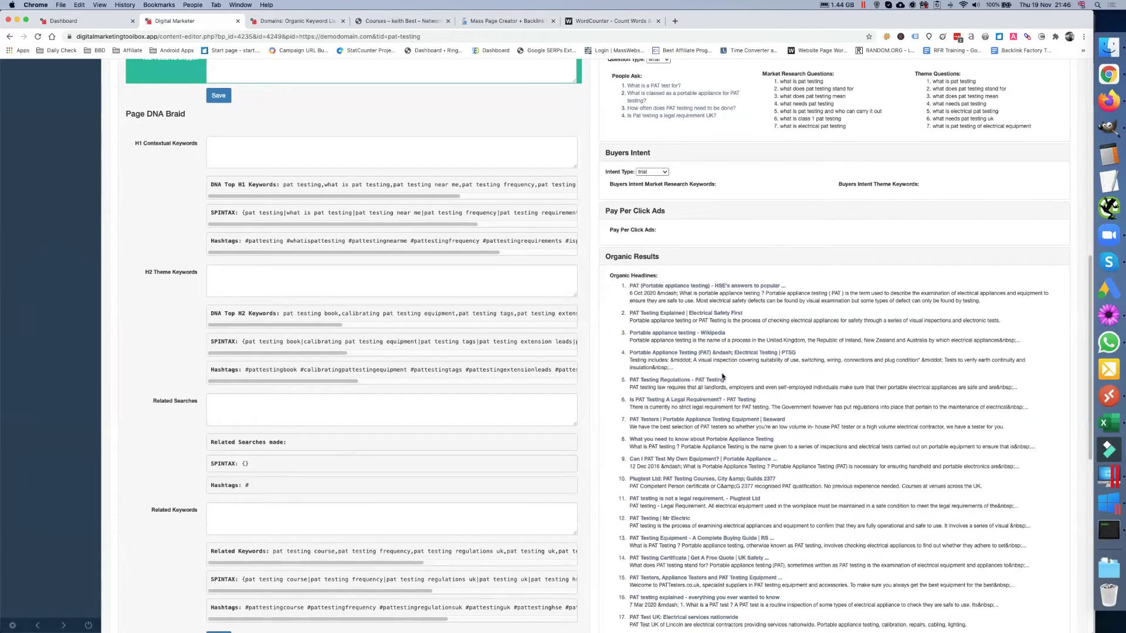
{"action": "scroll", "coordinate": [723, 376], "scroll_direction": "down", "scroll_amount": 3}
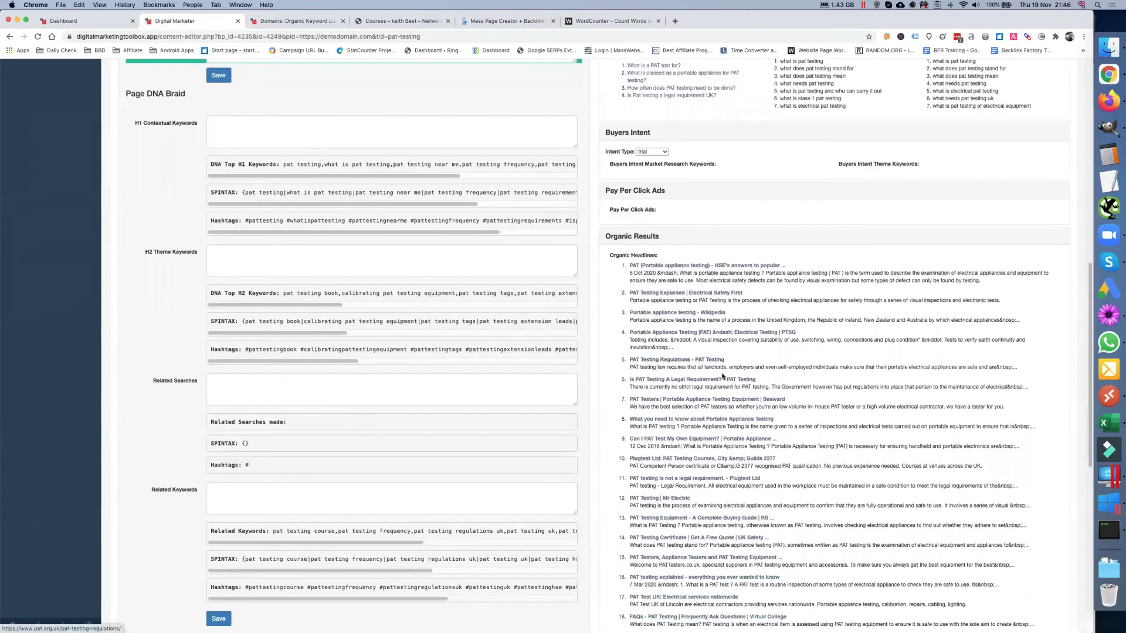
{"action": "scroll", "coordinate": [723, 376], "scroll_direction": "down", "scroll_amount": 6}
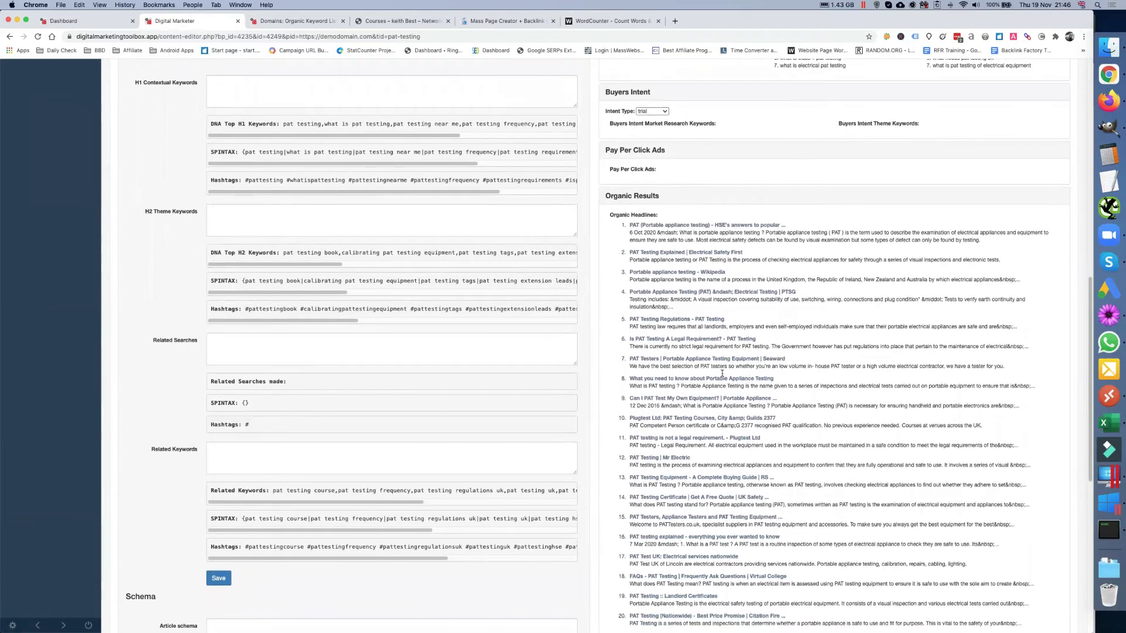
{"action": "scroll", "coordinate": [718, 382], "scroll_direction": "down", "scroll_amount": 4}
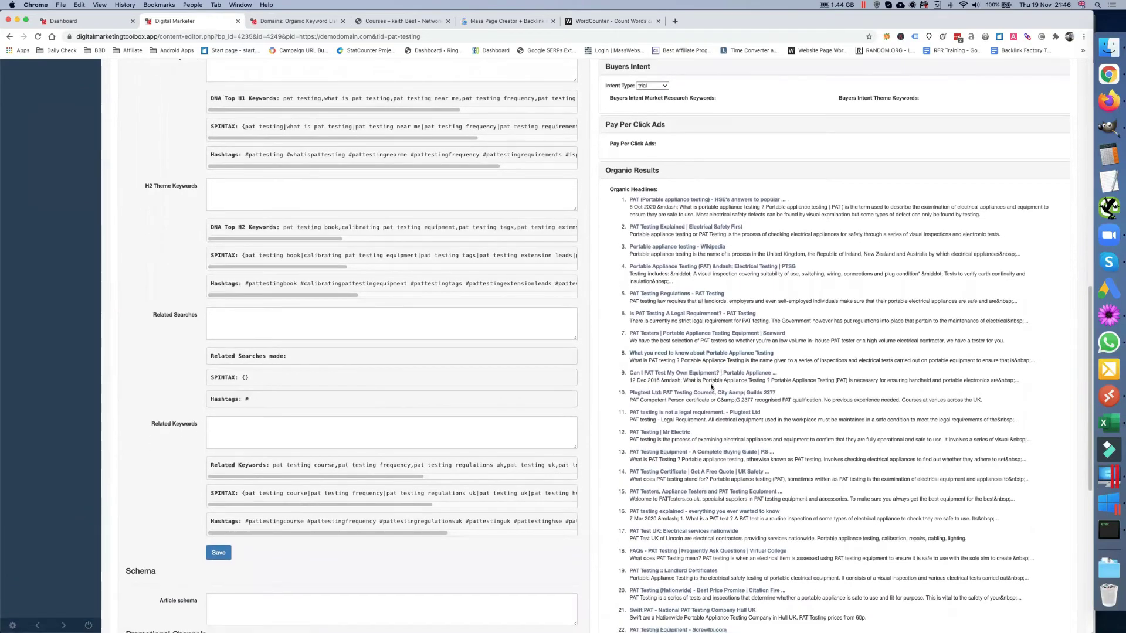
{"action": "scroll", "coordinate": [712, 389], "scroll_direction": "down", "scroll_amount": 3}
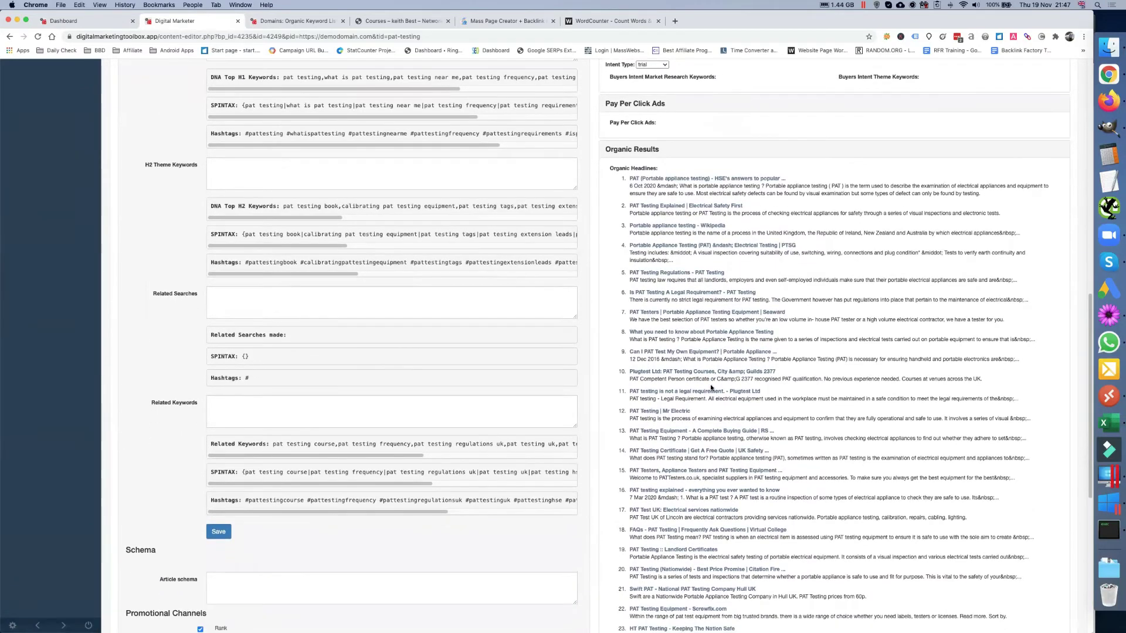
{"action": "scroll", "coordinate": [711, 388], "scroll_direction": "down", "scroll_amount": 3}
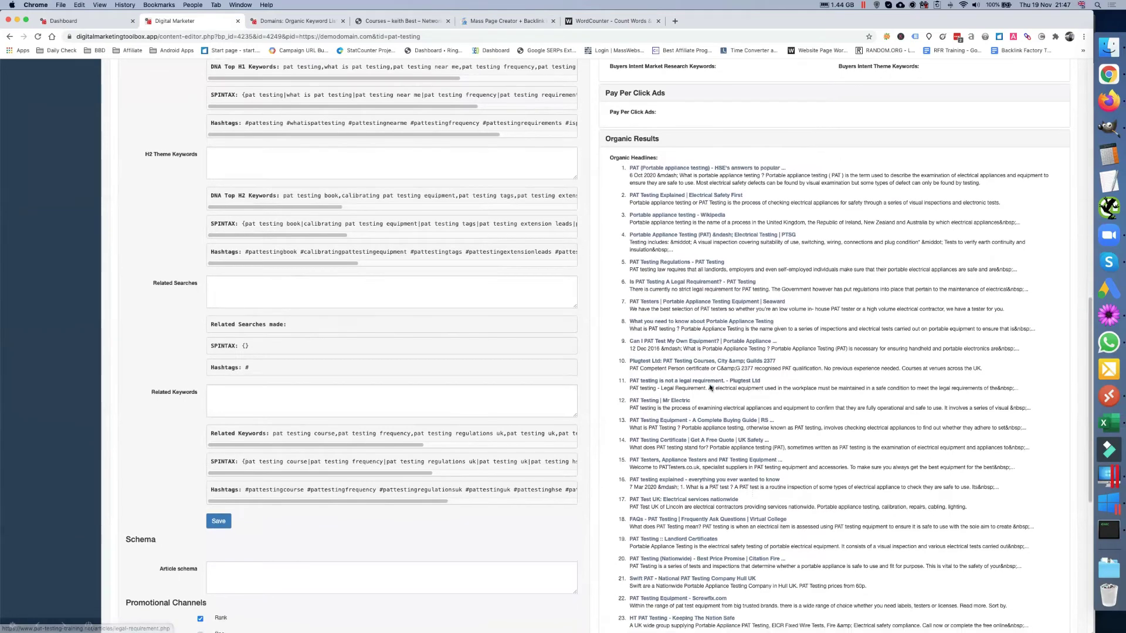
{"action": "scroll", "coordinate": [711, 387], "scroll_direction": "down", "scroll_amount": 1}
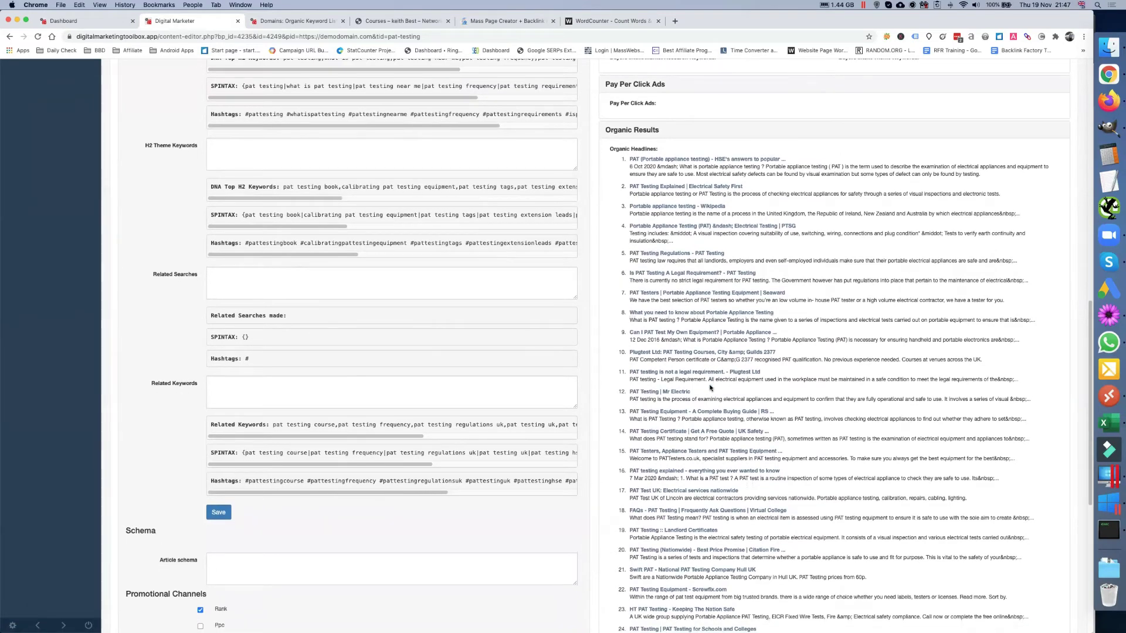
{"action": "scroll", "coordinate": [711, 387], "scroll_direction": "down", "scroll_amount": 3}
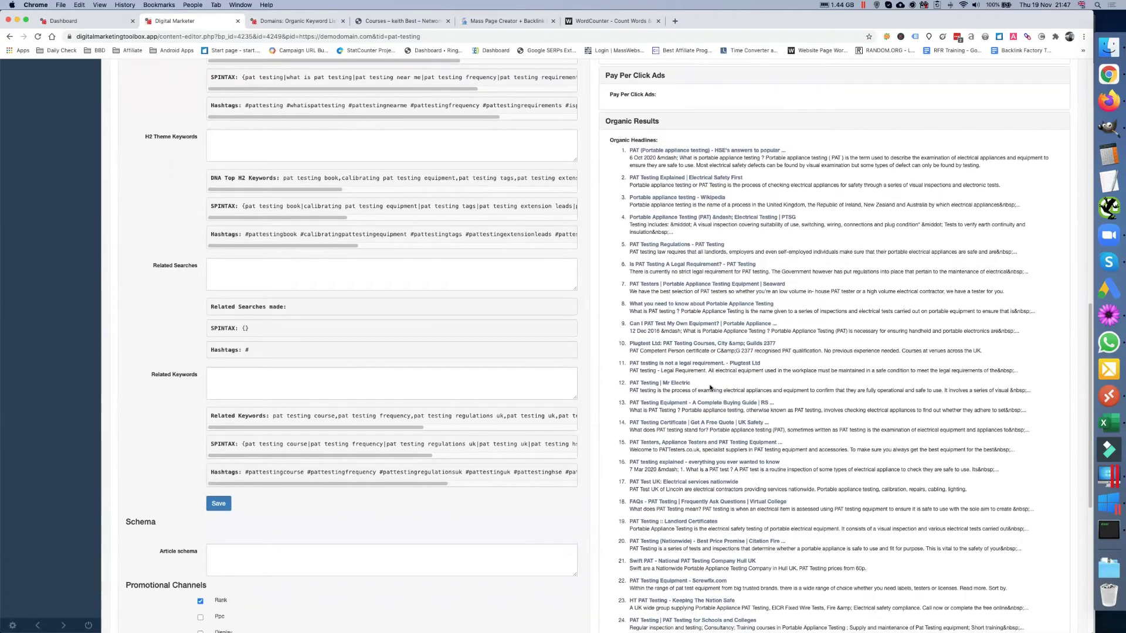
{"action": "scroll", "coordinate": [711, 388], "scroll_direction": "down", "scroll_amount": 1}
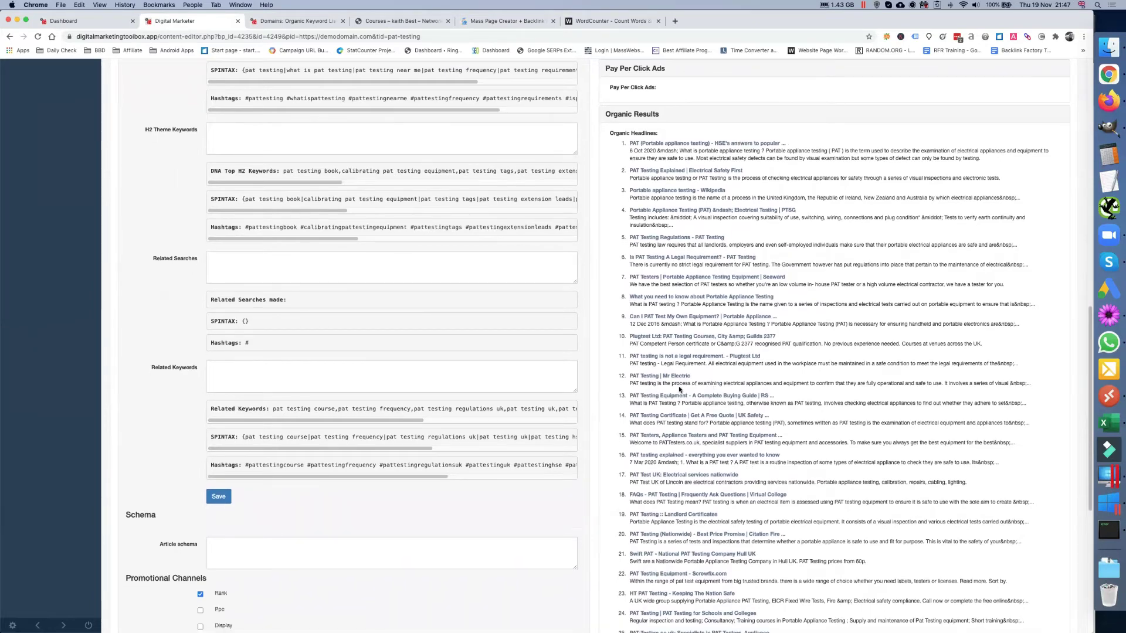
{"action": "scroll", "coordinate": [680, 389], "scroll_direction": "down", "scroll_amount": 3}
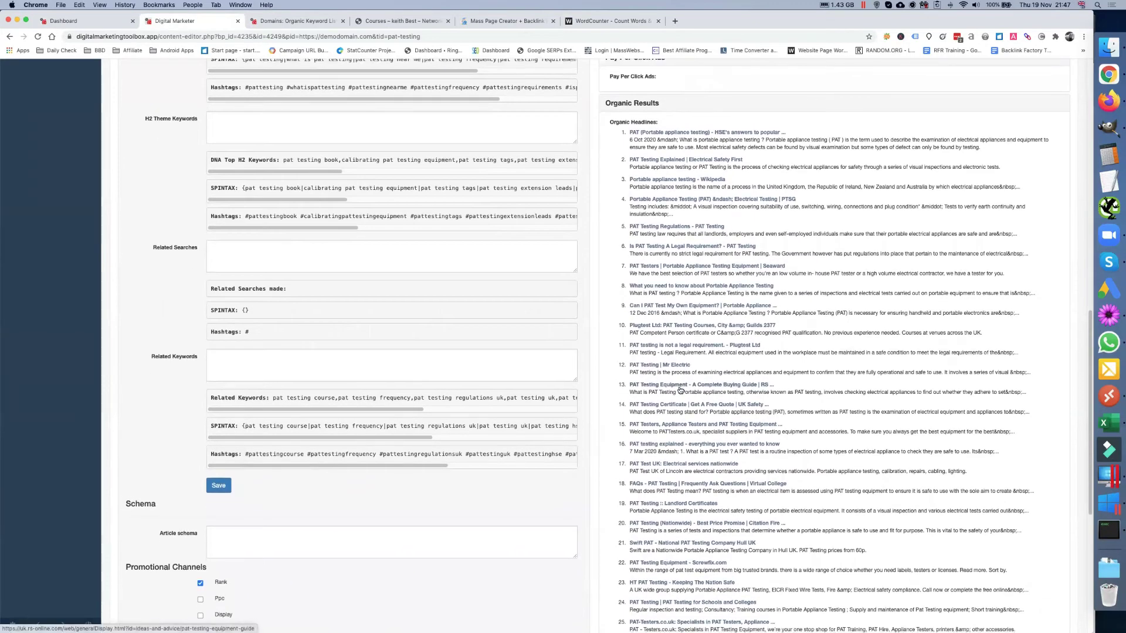
{"action": "scroll", "coordinate": [680, 390], "scroll_direction": "down", "scroll_amount": 4}
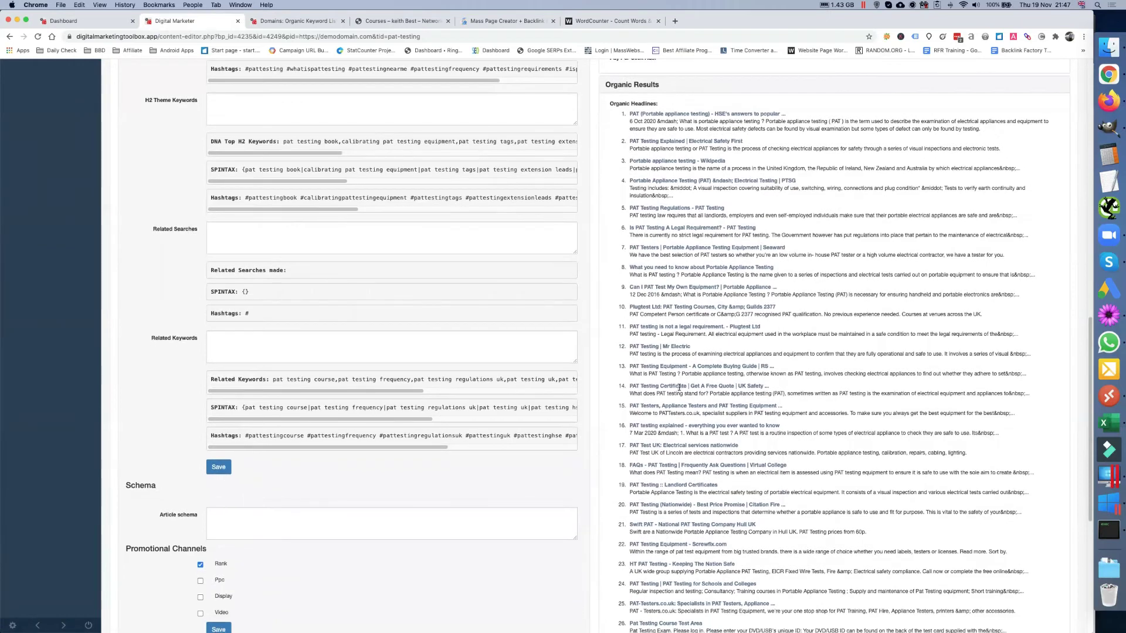
{"action": "scroll", "coordinate": [681, 387], "scroll_direction": "down", "scroll_amount": 3}
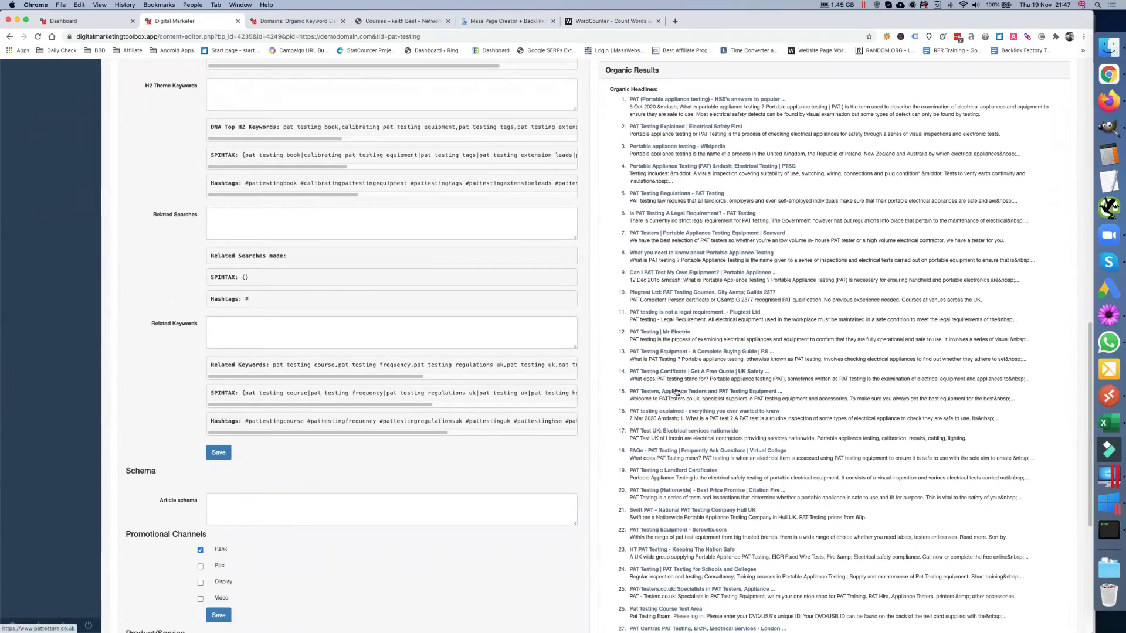
{"action": "scroll", "coordinate": [677, 392], "scroll_direction": "down", "scroll_amount": 1}
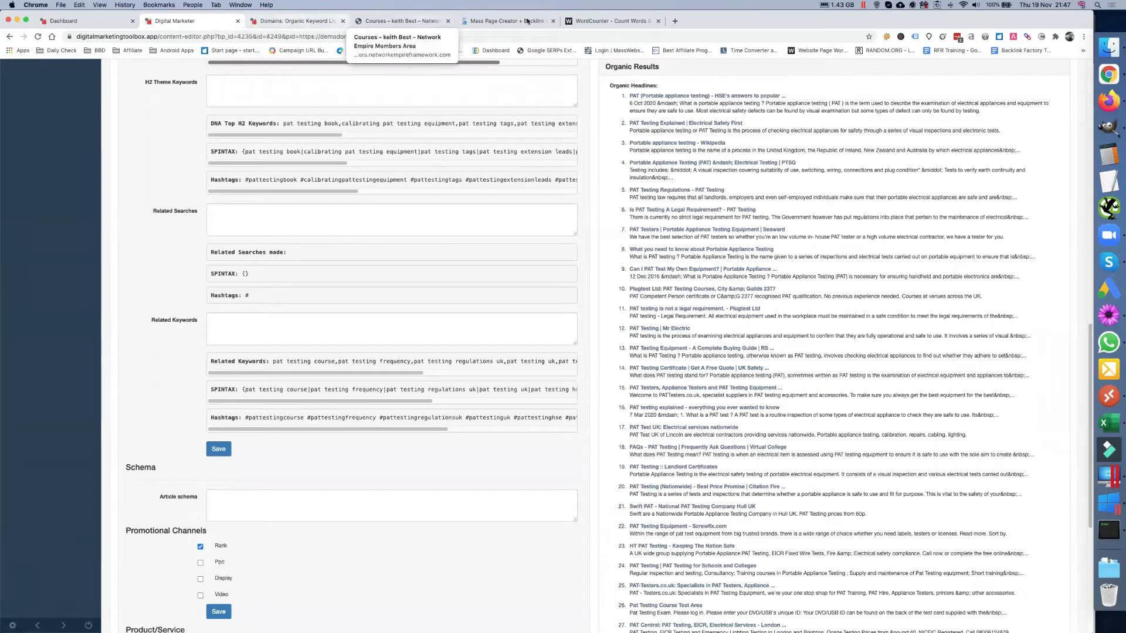
Try to extend the draft title after "[location]" in WordCounter, and return to the Digital Marketer content editor.
{"action": "left_click", "coordinate": [595, 21]}
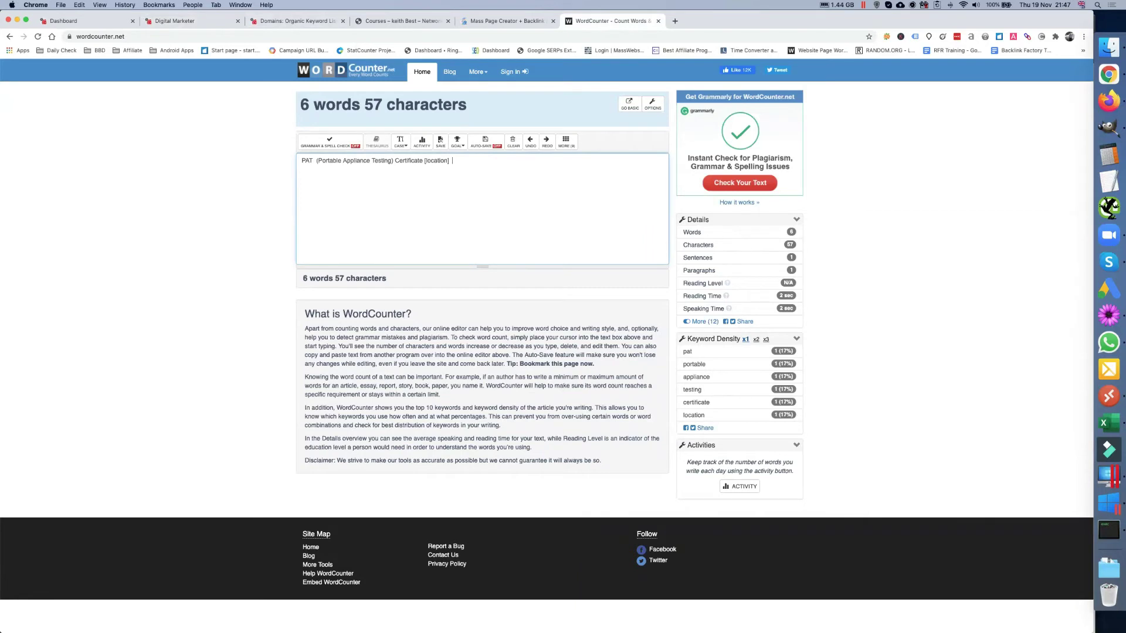
{"action": "type", "text": "A"}
{"action": "left_click", "coordinate": [212, 21]}
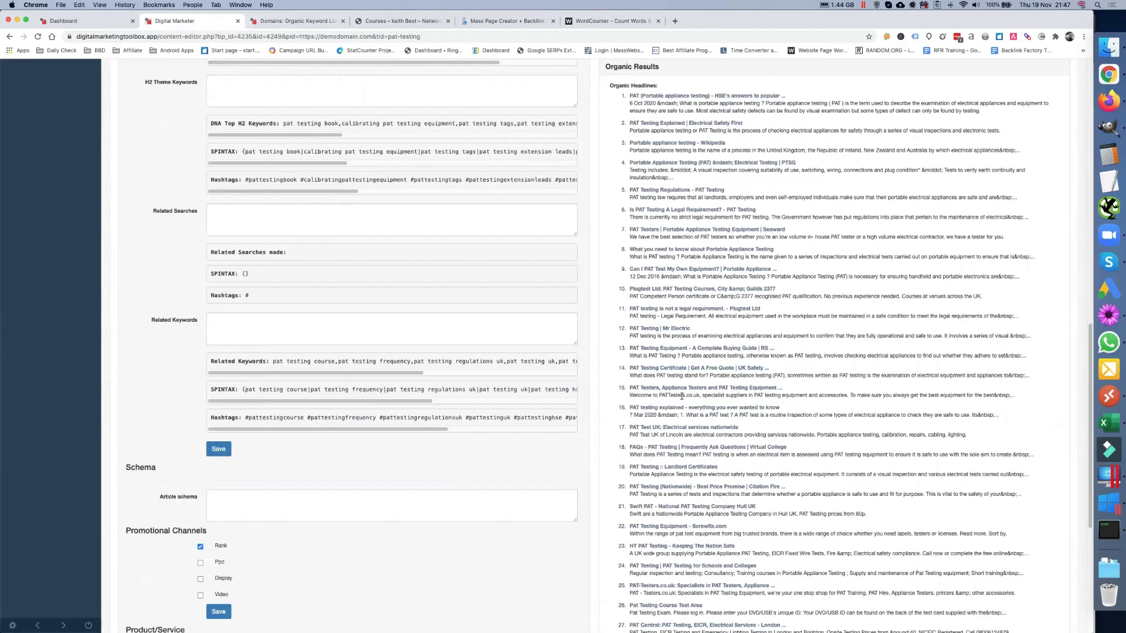
Examine organic headlines 16 to 31 for wording and offers that could complete the PAT testing title.
{"action": "scroll", "coordinate": [681, 397], "scroll_direction": "down", "scroll_amount": 1}
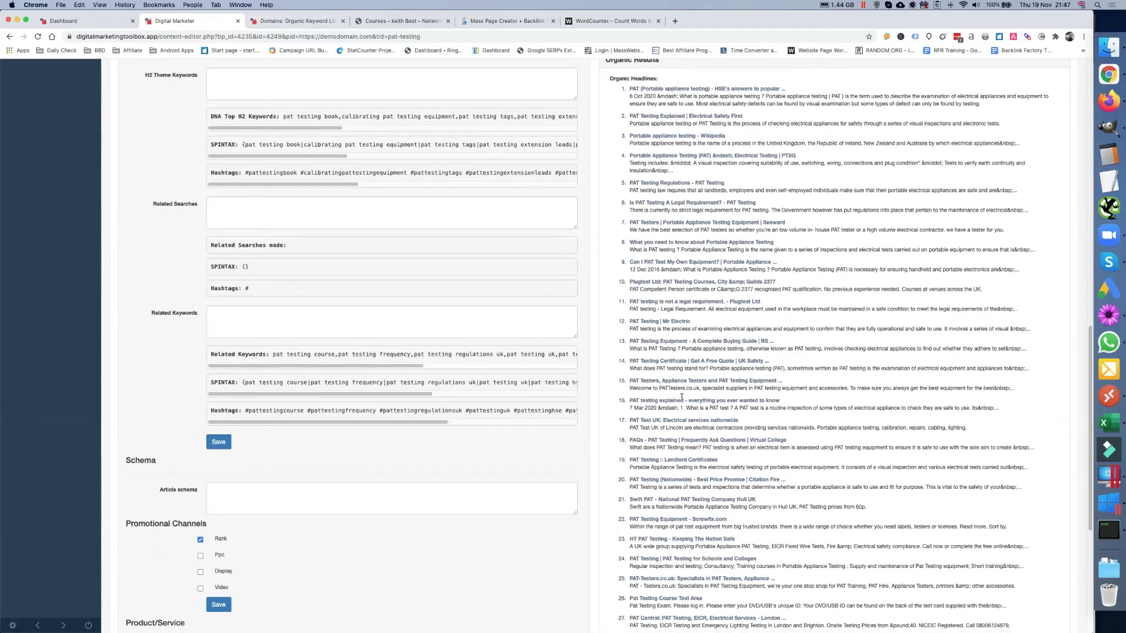
{"action": "scroll", "coordinate": [682, 401], "scroll_direction": "down", "scroll_amount": 2}
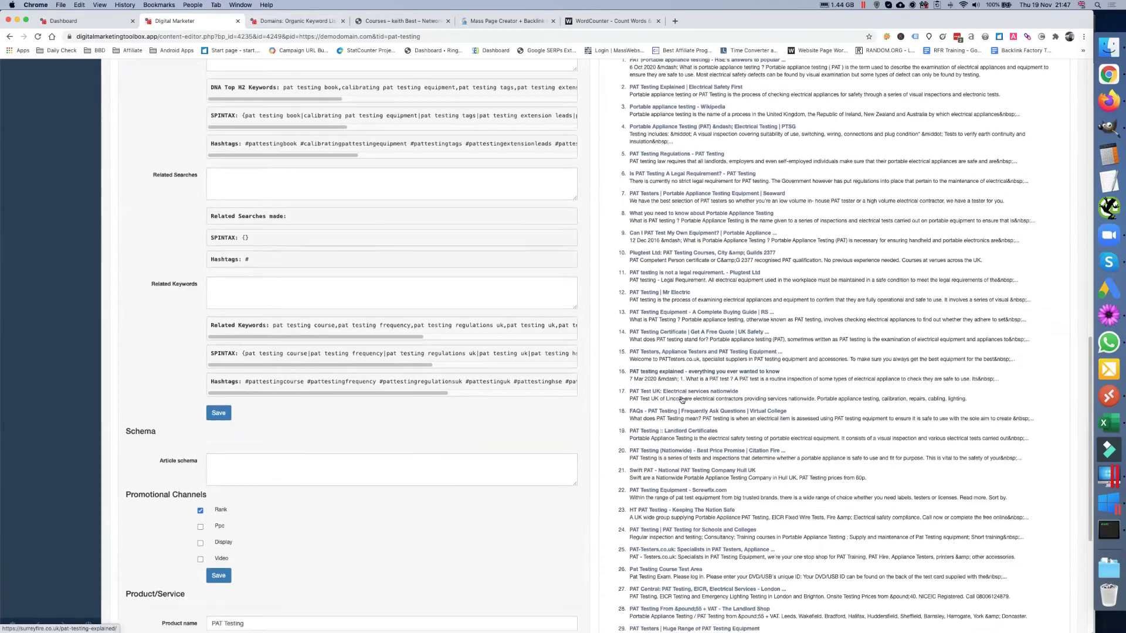
{"action": "scroll", "coordinate": [681, 400], "scroll_direction": "down", "scroll_amount": 2}
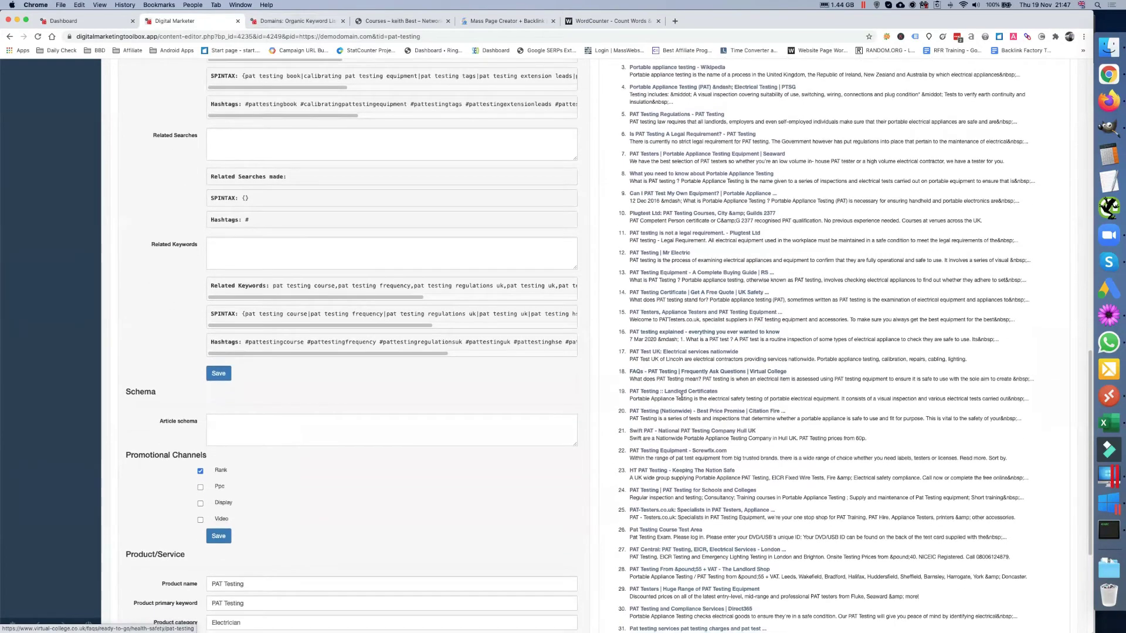
{"action": "scroll", "coordinate": [682, 398], "scroll_direction": "down", "scroll_amount": 1}
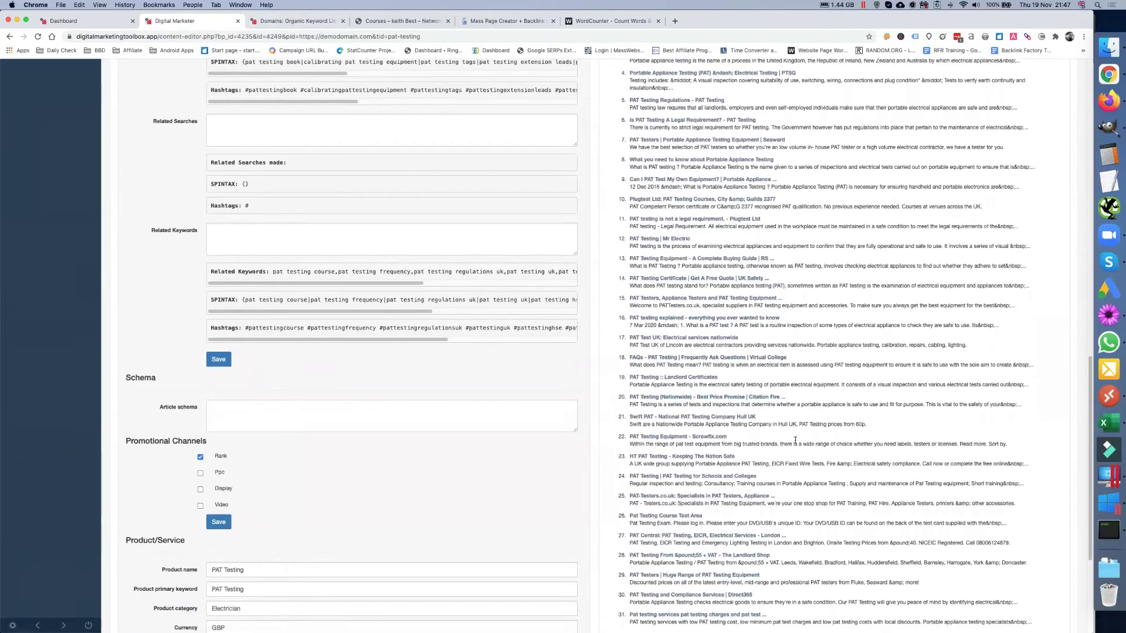
{"action": "scroll", "coordinate": [725, 440], "scroll_direction": "down", "scroll_amount": 1}
{"action": "scroll", "coordinate": [724, 440], "scroll_direction": "down", "scroll_amount": 2}
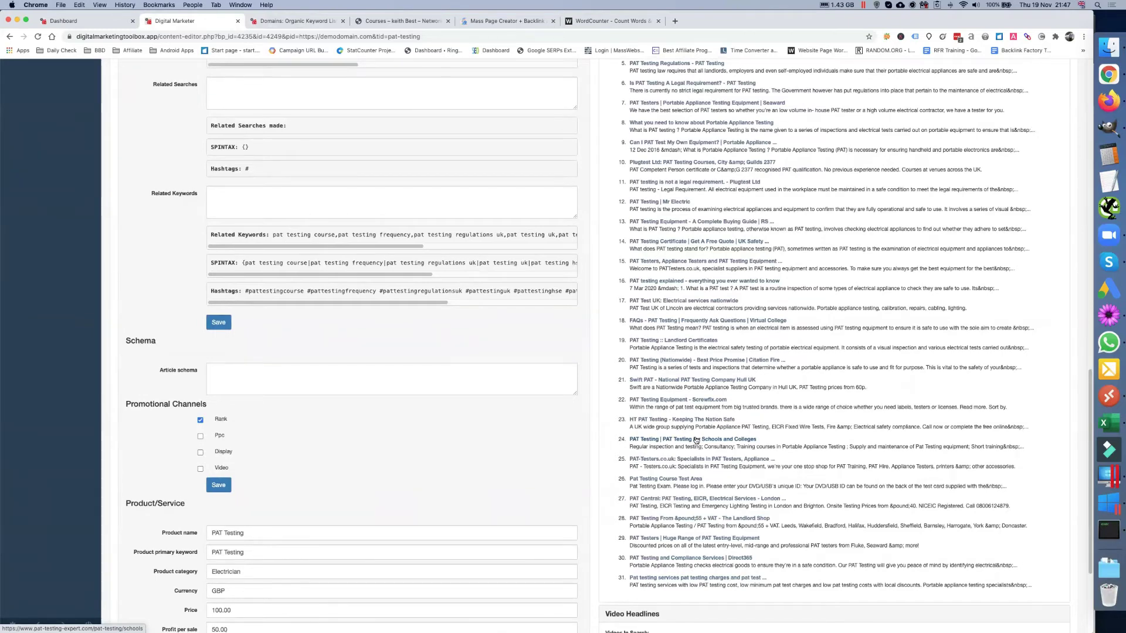
{"action": "scroll", "coordinate": [696, 441], "scroll_direction": "down", "scroll_amount": 1}
{"action": "scroll", "coordinate": [695, 438], "scroll_direction": "down", "scroll_amount": 1}
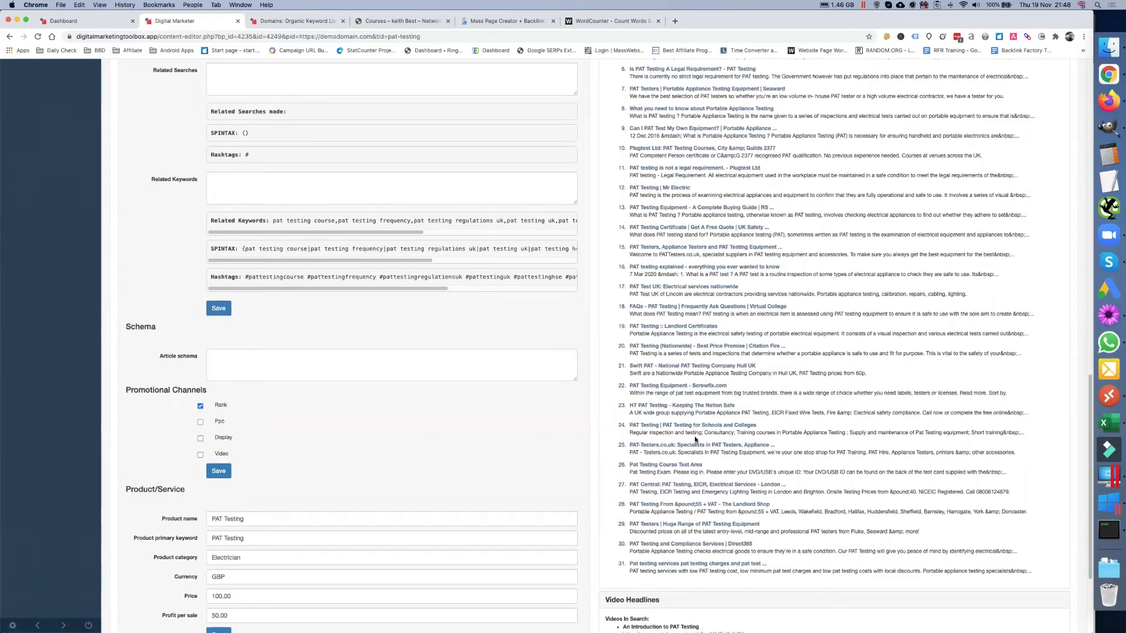
{"action": "scroll", "coordinate": [695, 438], "scroll_direction": "down", "scroll_amount": 1}
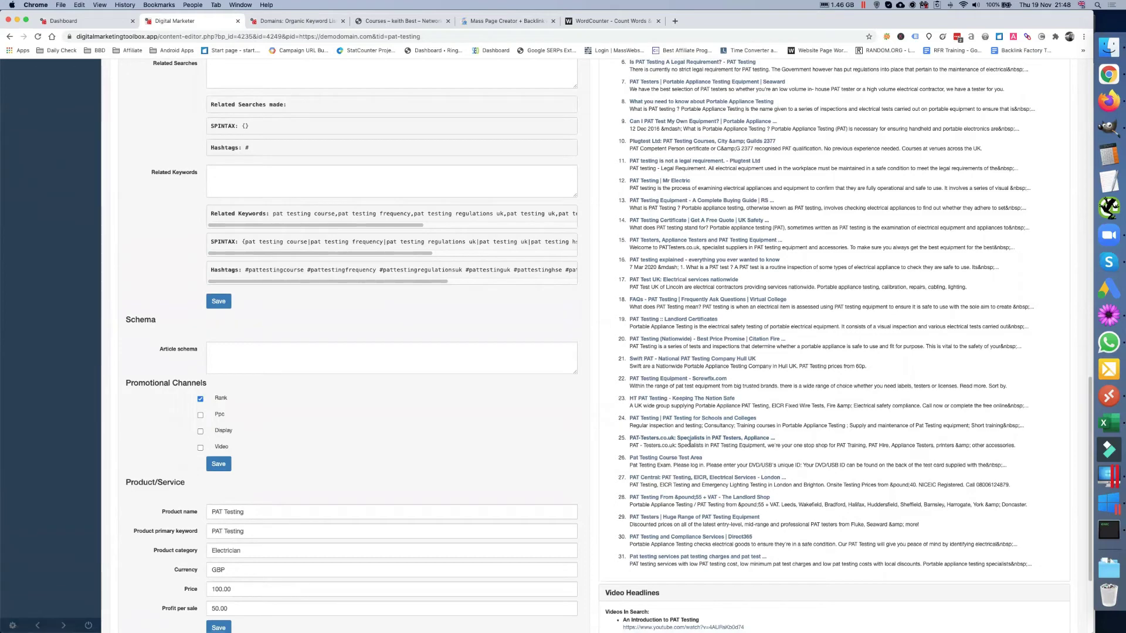
{"action": "scroll", "coordinate": [695, 440], "scroll_direction": "down", "scroll_amount": 2}
{"action": "scroll", "coordinate": [691, 444], "scroll_direction": "down", "scroll_amount": 1}
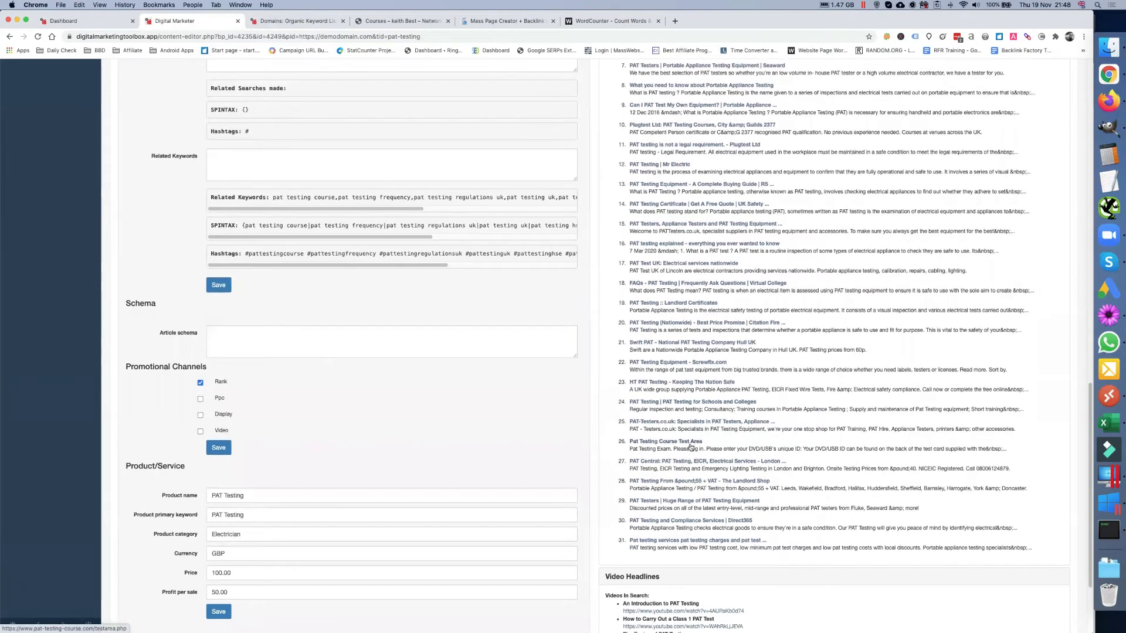
{"action": "scroll", "coordinate": [690, 444], "scroll_direction": "down", "scroll_amount": 2}
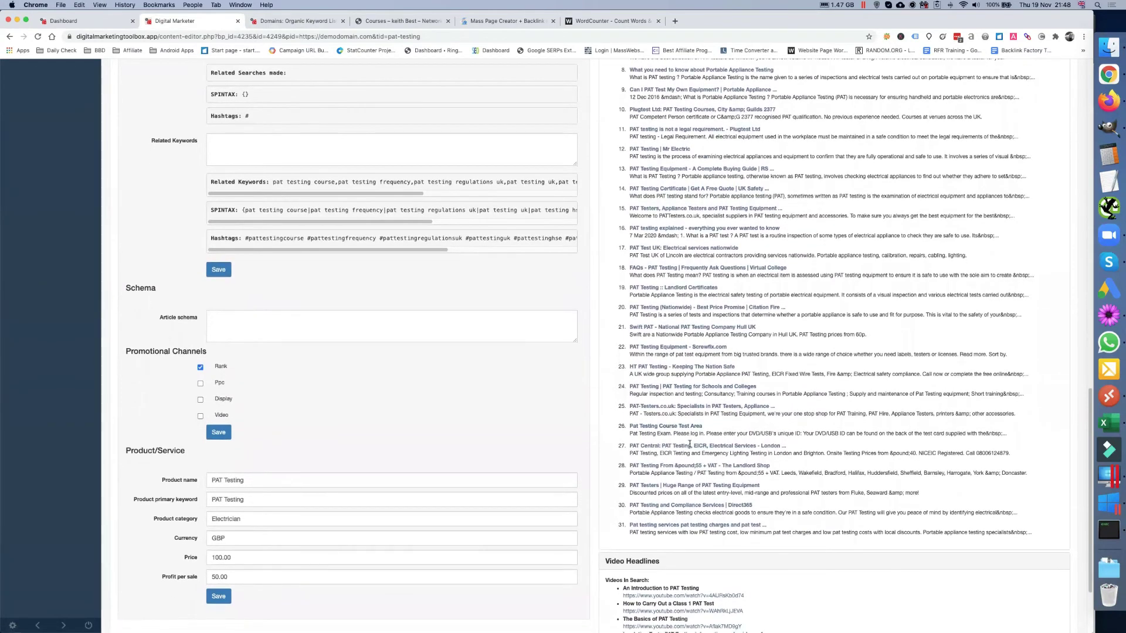
{"action": "scroll", "coordinate": [690, 448], "scroll_direction": "down", "scroll_amount": 4}
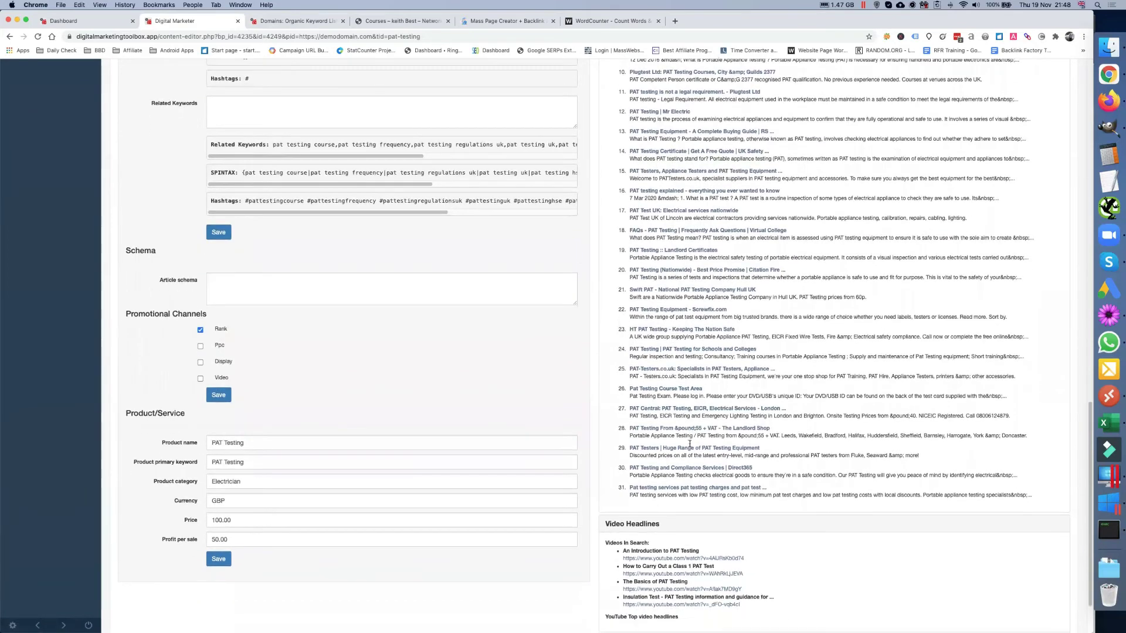
{"action": "scroll", "coordinate": [689, 450], "scroll_direction": "down", "scroll_amount": 1}
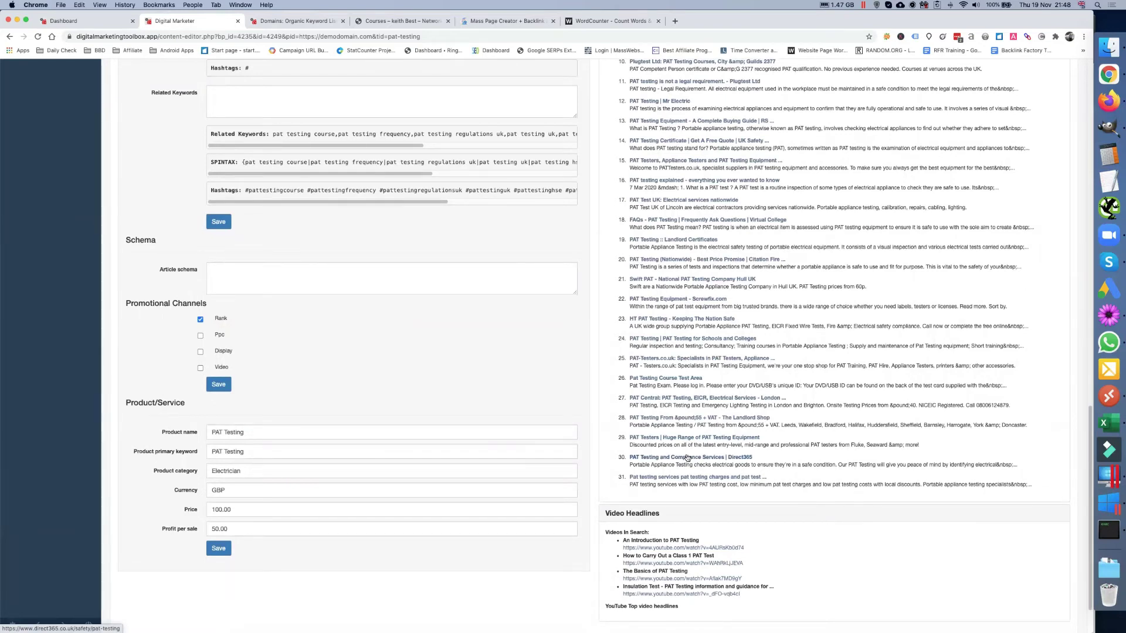
{"action": "scroll", "coordinate": [688, 457], "scroll_direction": "down", "scroll_amount": 1}
Look back over the research above the organic results and return to the draft title in WordCounter.
{"action": "scroll", "coordinate": [687, 458], "scroll_direction": "up", "scroll_amount": 10}
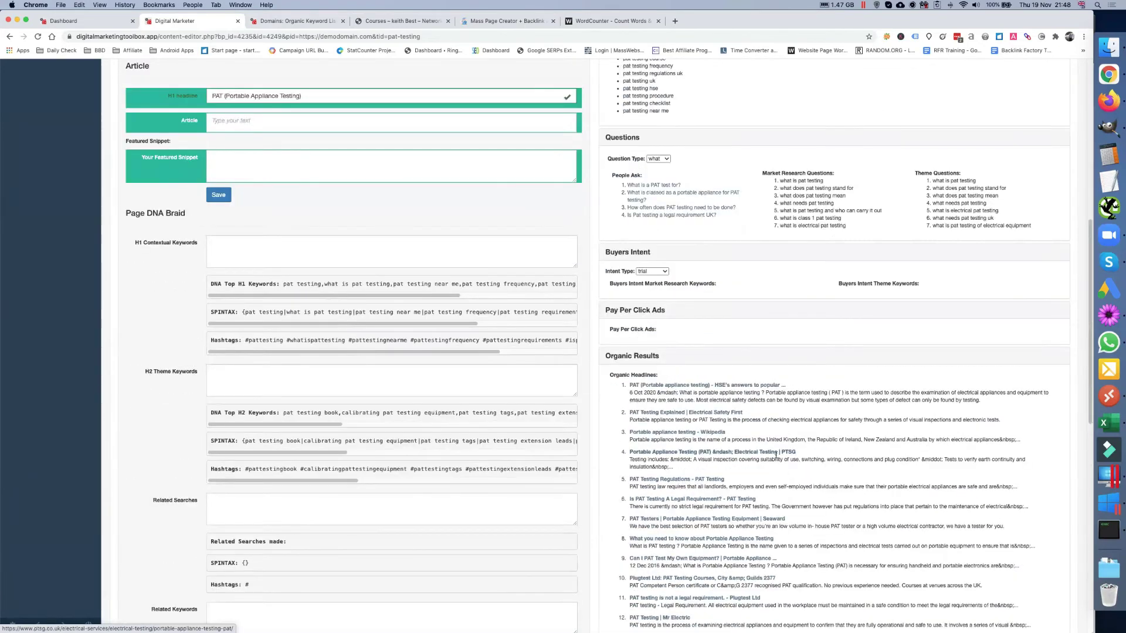
{"action": "scroll", "coordinate": [594, 290], "scroll_direction": "up", "scroll_amount": 5}
{"action": "left_click", "coordinate": [610, 20]}
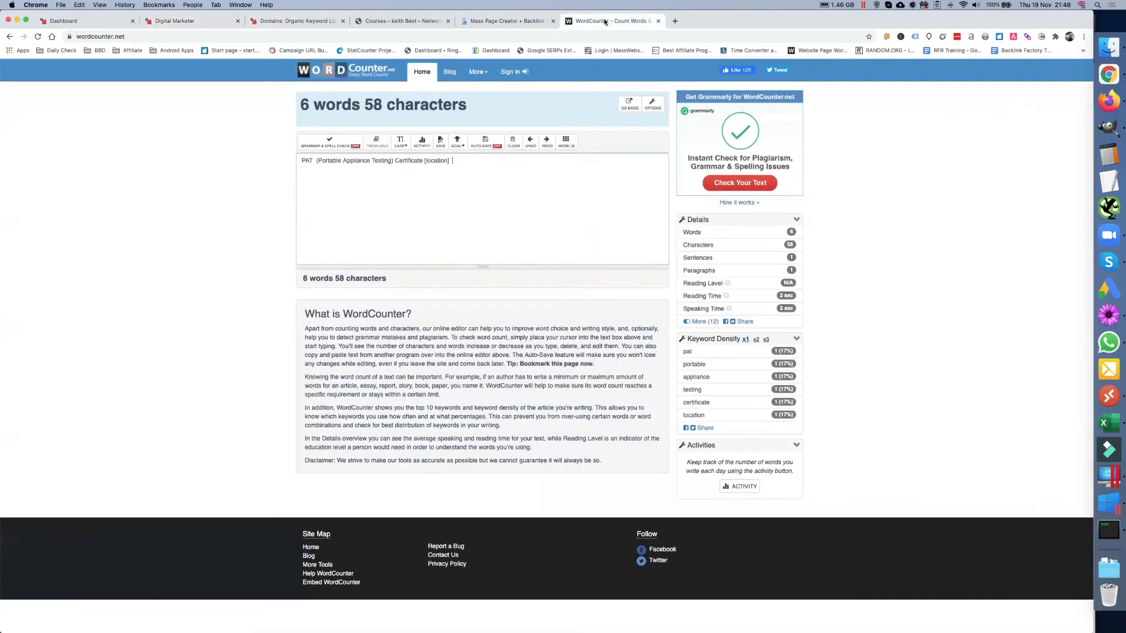
Replace the Meta Page title in Digital Marketer with the WordCounter draft, and set the H1 headline to "PAT (Portable Appliance Testing) Certificate [Location]".
{"action": "triple_click", "coordinate": [422, 161]}
{"action": "key", "text": "super+c"}
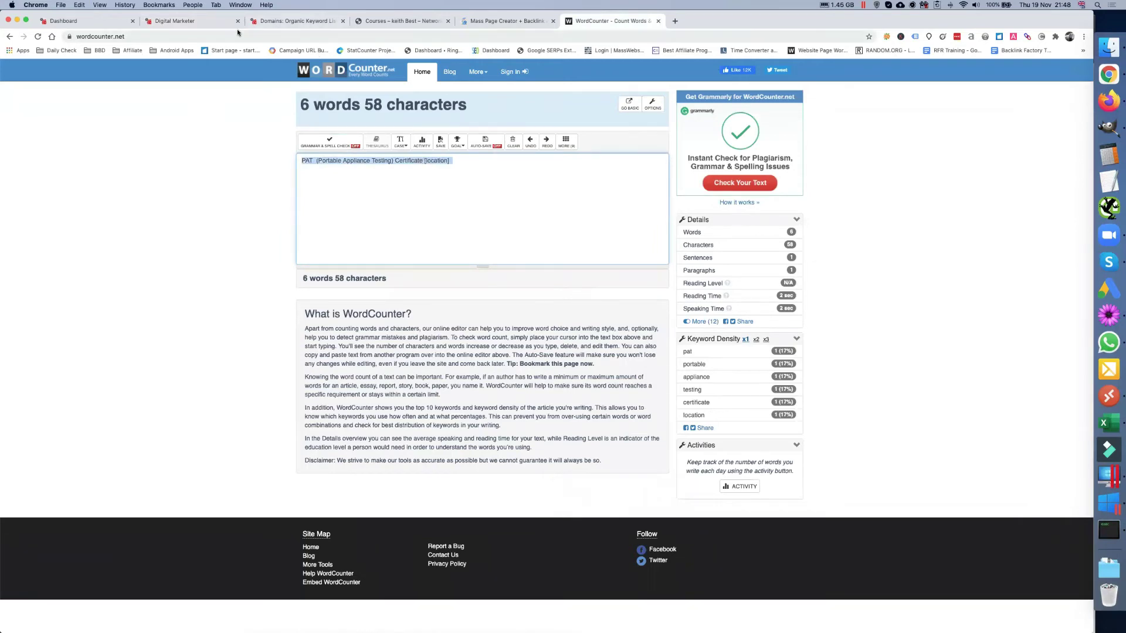
{"action": "left_click", "coordinate": [200, 22]}
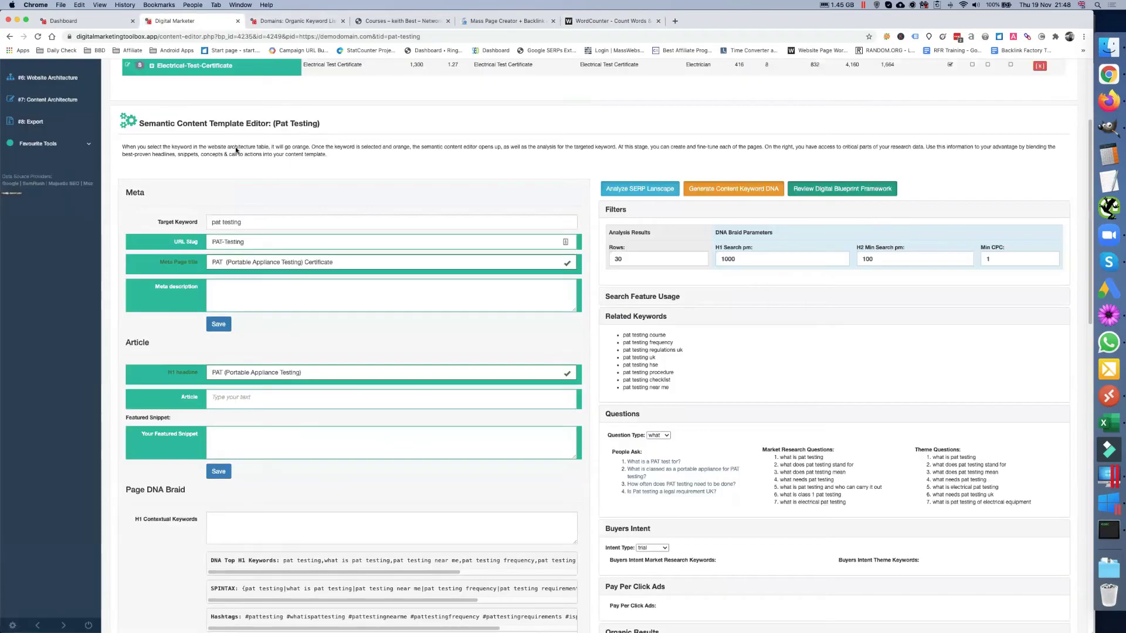
{"action": "triple_click", "coordinate": [344, 263]}
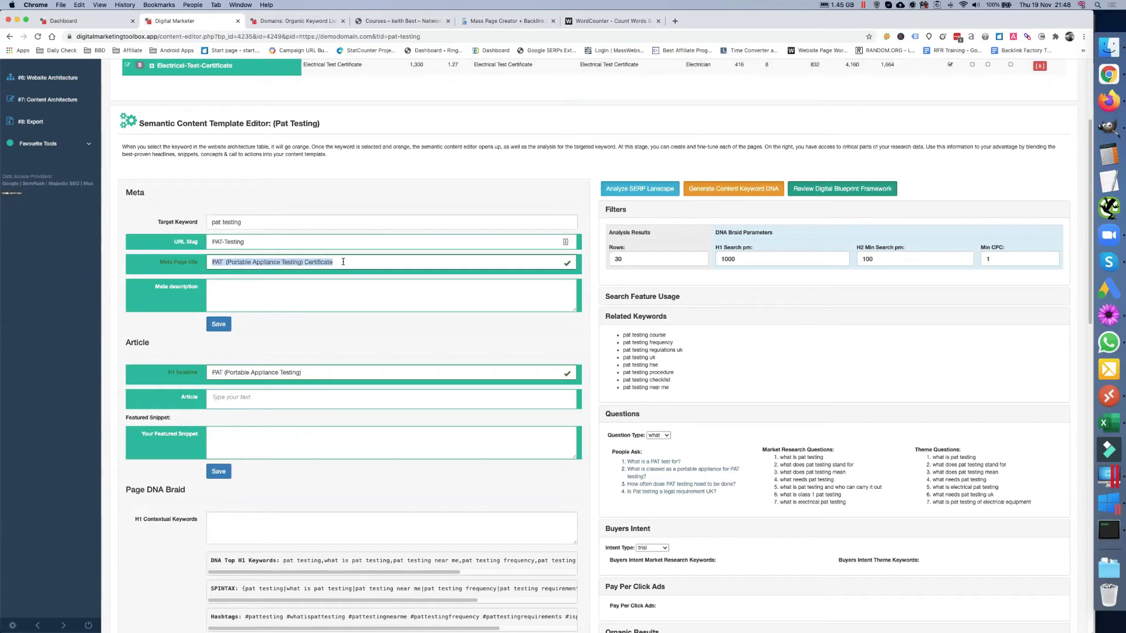
{"action": "key", "text": "super+v"}
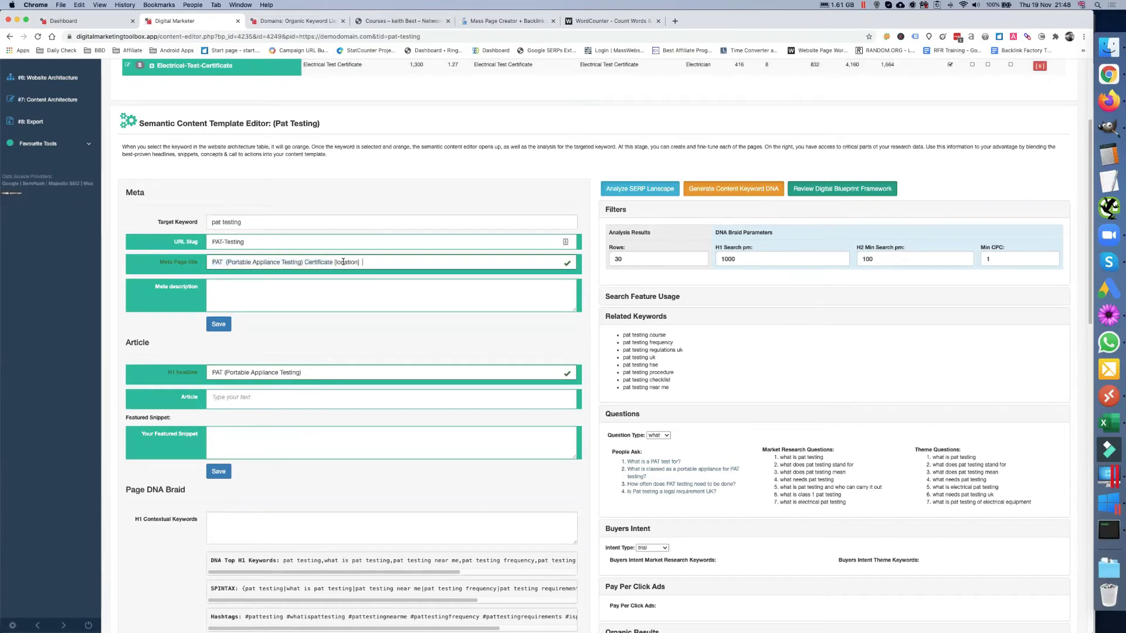
{"action": "triple_click", "coordinate": [314, 375]}
{"action": "type", "text": "PAT  (Portable Appliance Testing) Certificate [Location]"}
Copy "PAT testing law requires that all landlords, employers" from the fifth organic result into the Meta description.
{"action": "scroll", "coordinate": [657, 364], "scroll_direction": "down", "scroll_amount": 1}
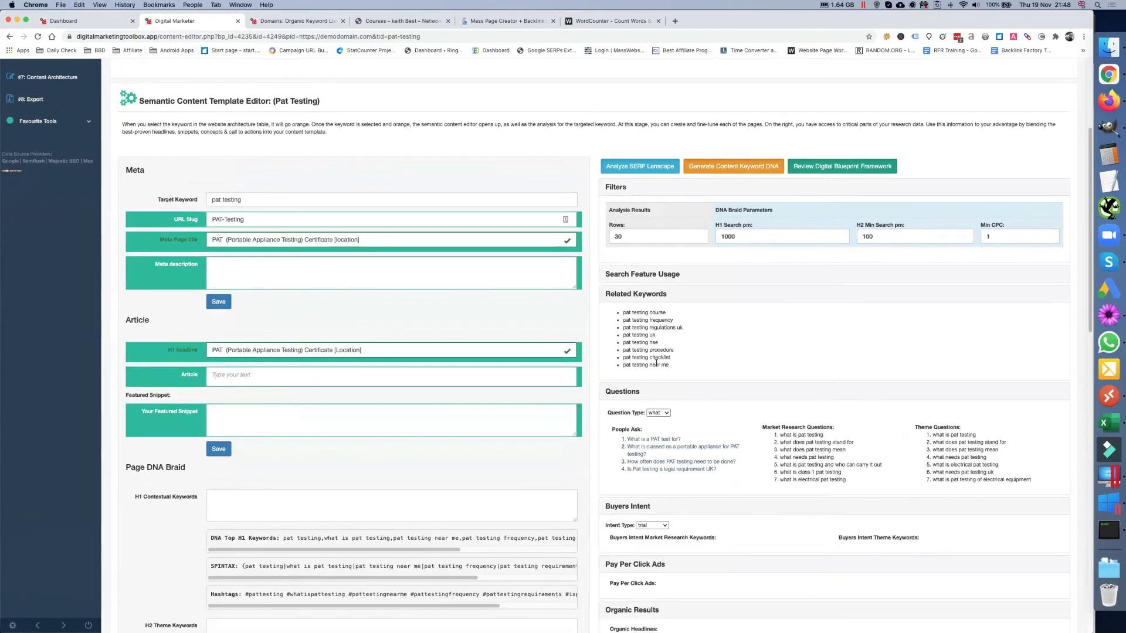
{"action": "scroll", "coordinate": [657, 363], "scroll_direction": "down", "scroll_amount": 8}
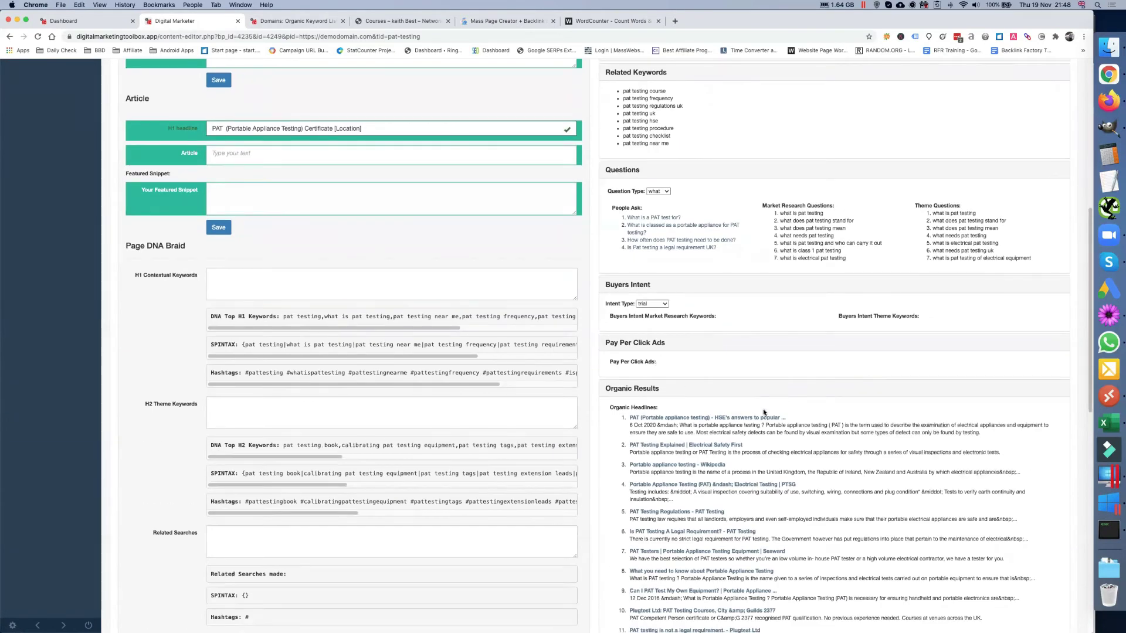
{"action": "scroll", "coordinate": [764, 412], "scroll_direction": "down", "scroll_amount": 1}
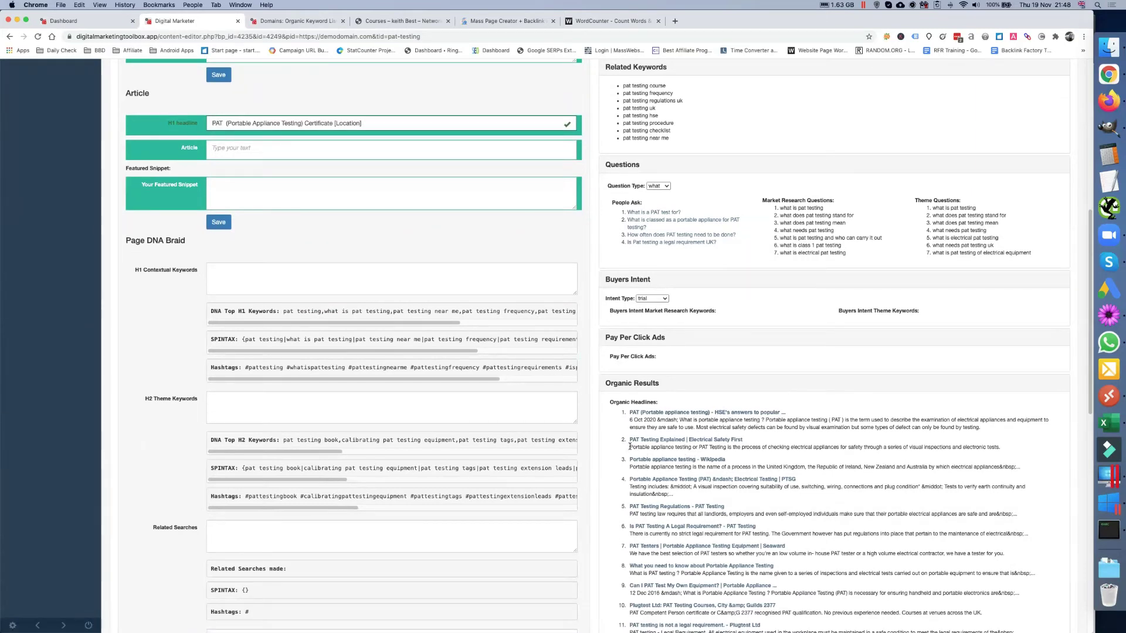
{"action": "left_click_drag", "start_coordinate": [629, 449], "coordinate": [727, 449]}
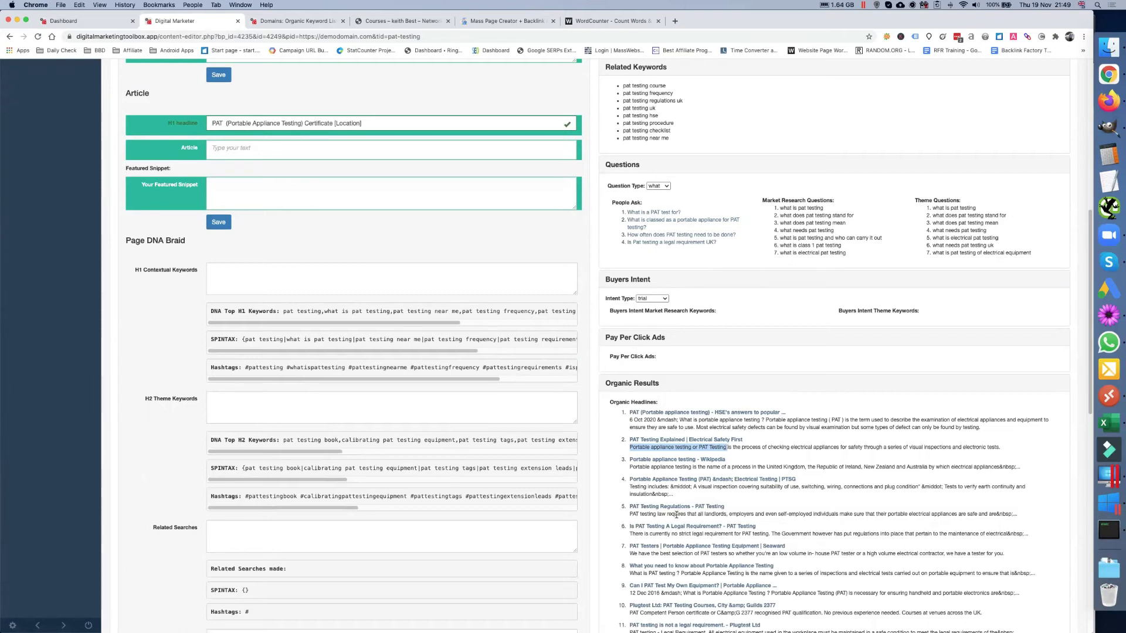
{"action": "left_click", "coordinate": [654, 516]}
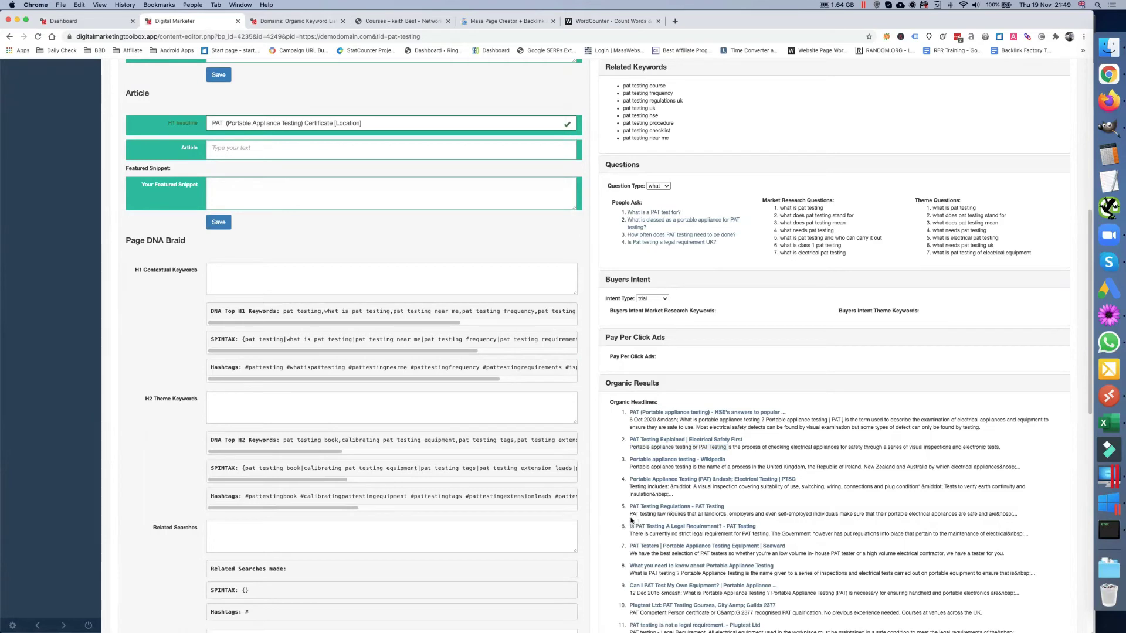
{"action": "left_click_drag", "start_coordinate": [630, 515], "coordinate": [756, 515]}
{"action": "key", "text": "super+c"}
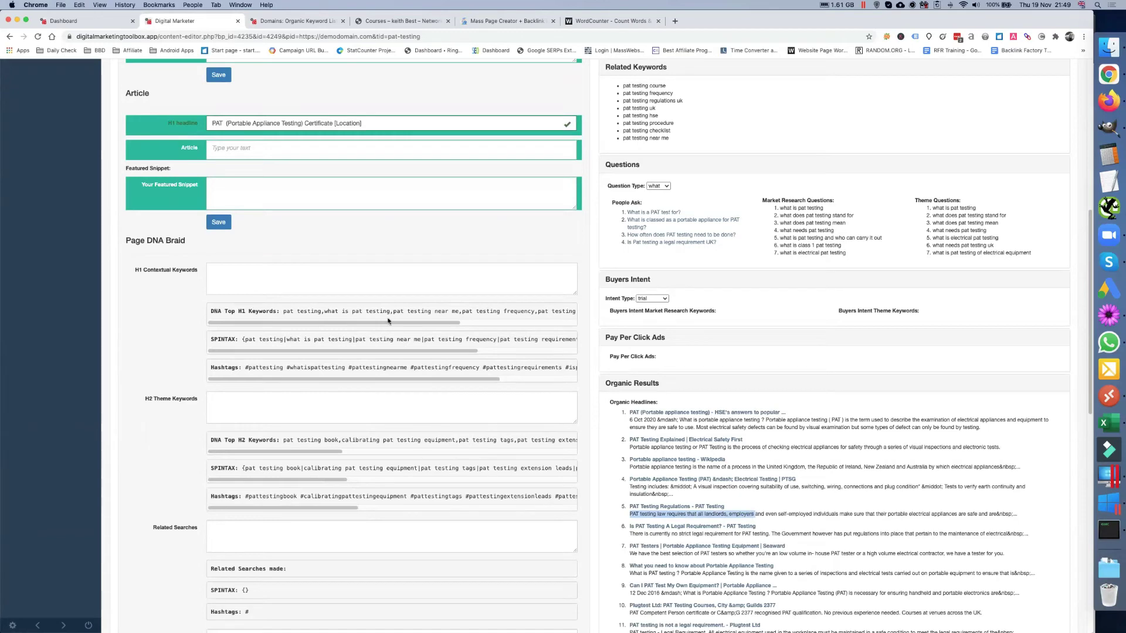
{"action": "scroll", "coordinate": [229, 174], "scroll_direction": "up", "scroll_amount": 5}
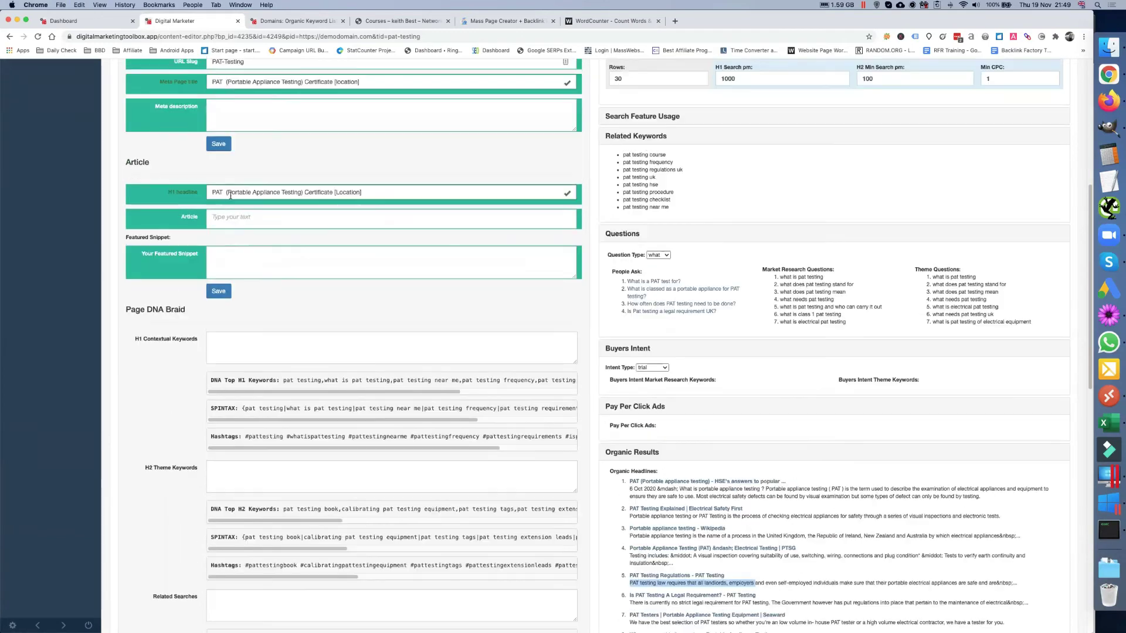
{"action": "left_click", "coordinate": [232, 184]}
{"action": "key", "text": "super+v"}
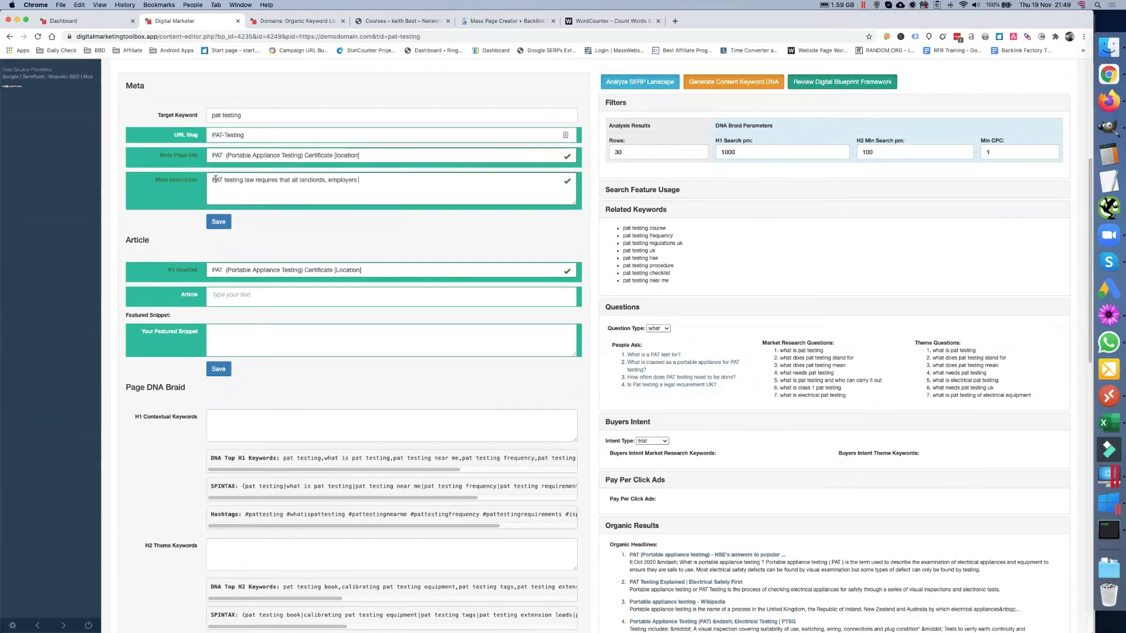
Start the Meta description with the question "Are your portable Appliances safe to use?" ahead of the copied text.
{"action": "key", "text": "Up"}
{"action": "type", "text": "Are your "}
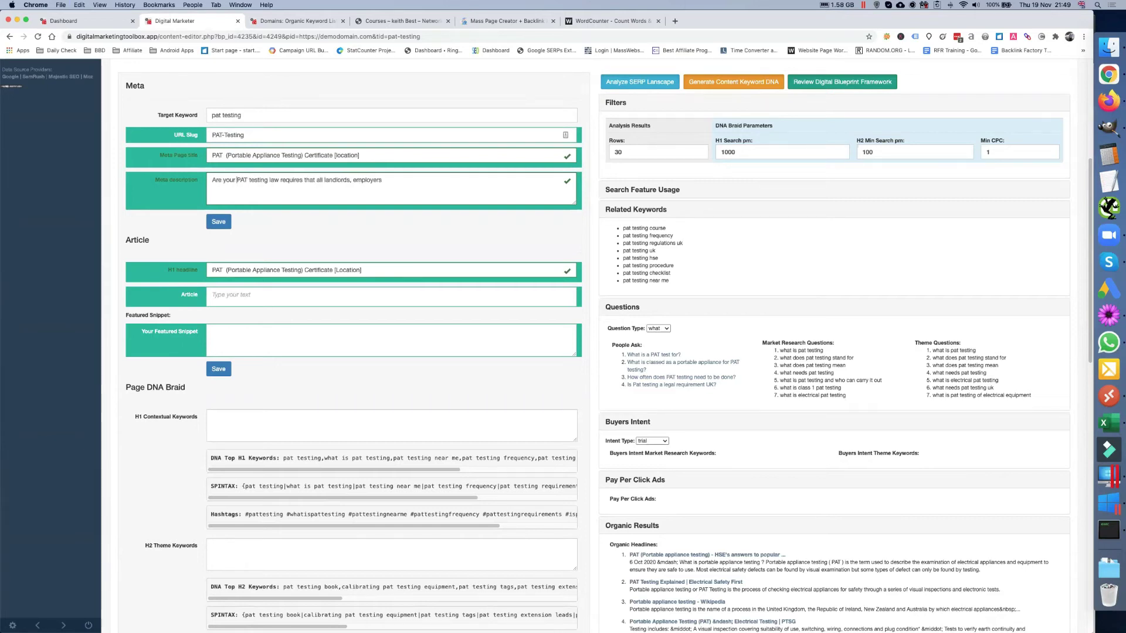
{"action": "type", "text": "portable Applian"}
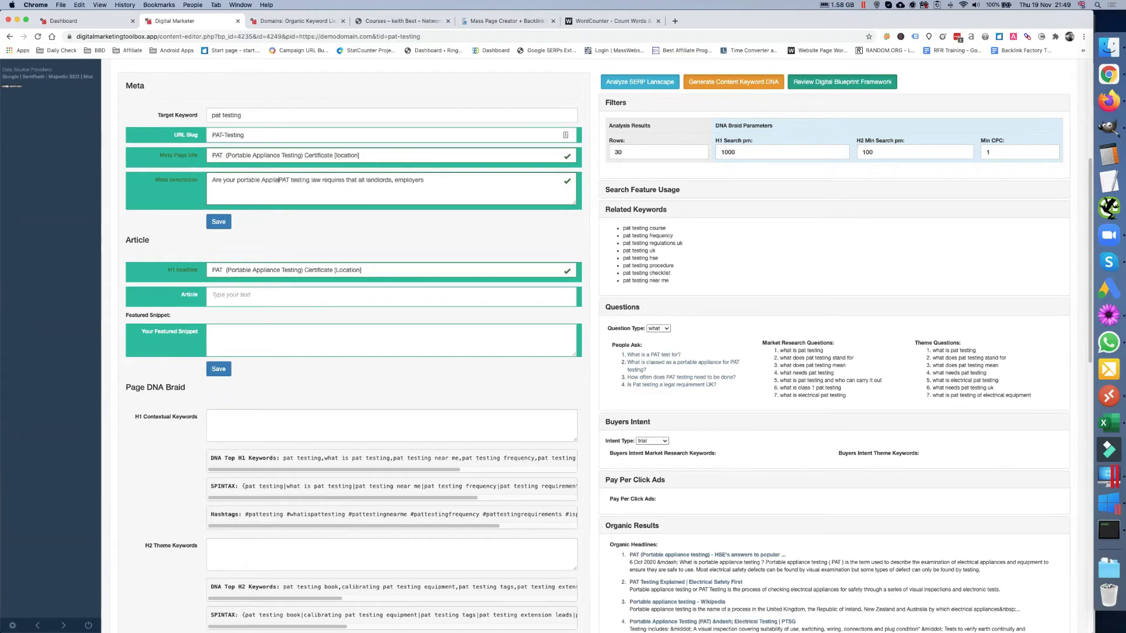
{"action": "type", "text": "ces safe to use?"}
{"action": "left_click", "coordinate": [477, 180]}
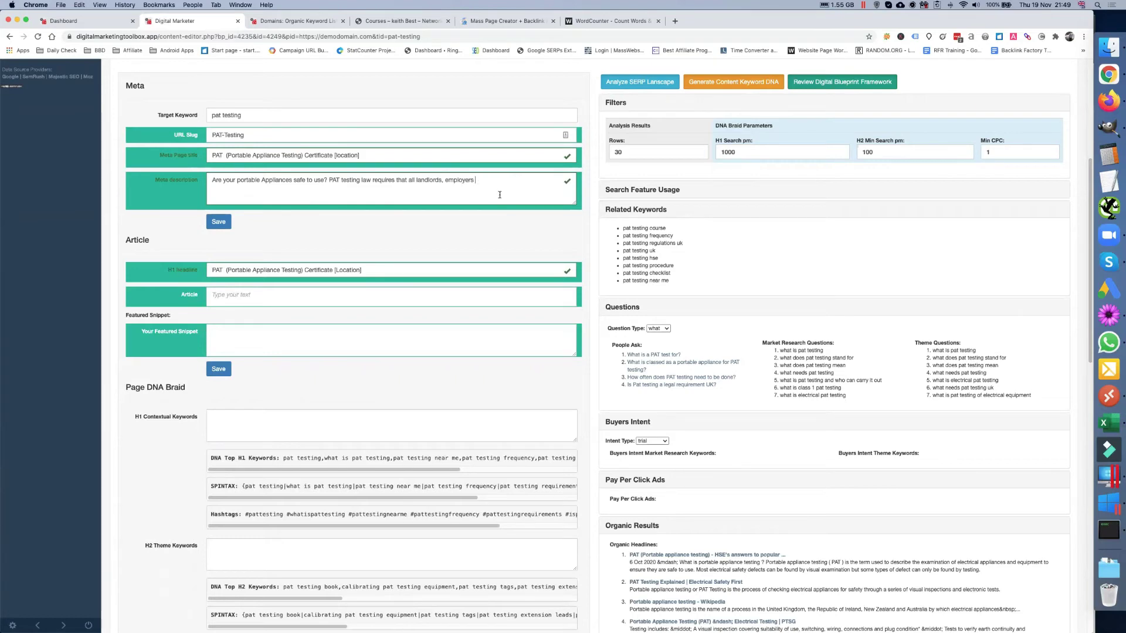
Check the rest of the fifth organic result's snippet, and insert the placeholder "[xfield_phone-number]" after the question in the Meta description.
{"action": "scroll", "coordinate": [762, 421], "scroll_direction": "down", "scroll_amount": 2}
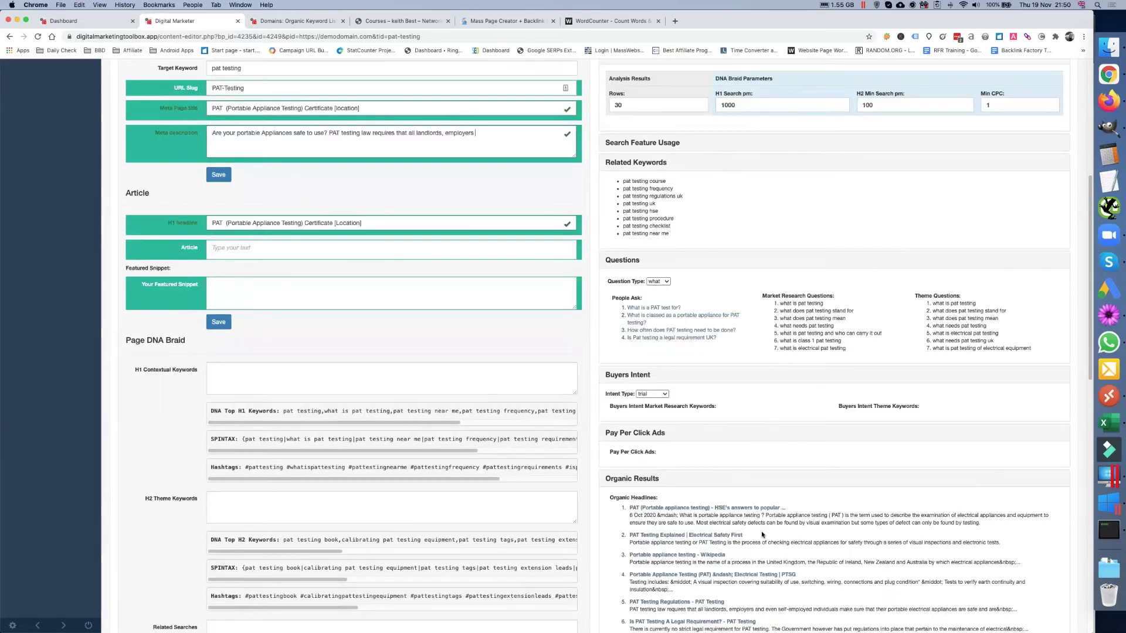
{"action": "scroll", "coordinate": [783, 578], "scroll_direction": "down", "scroll_amount": 1}
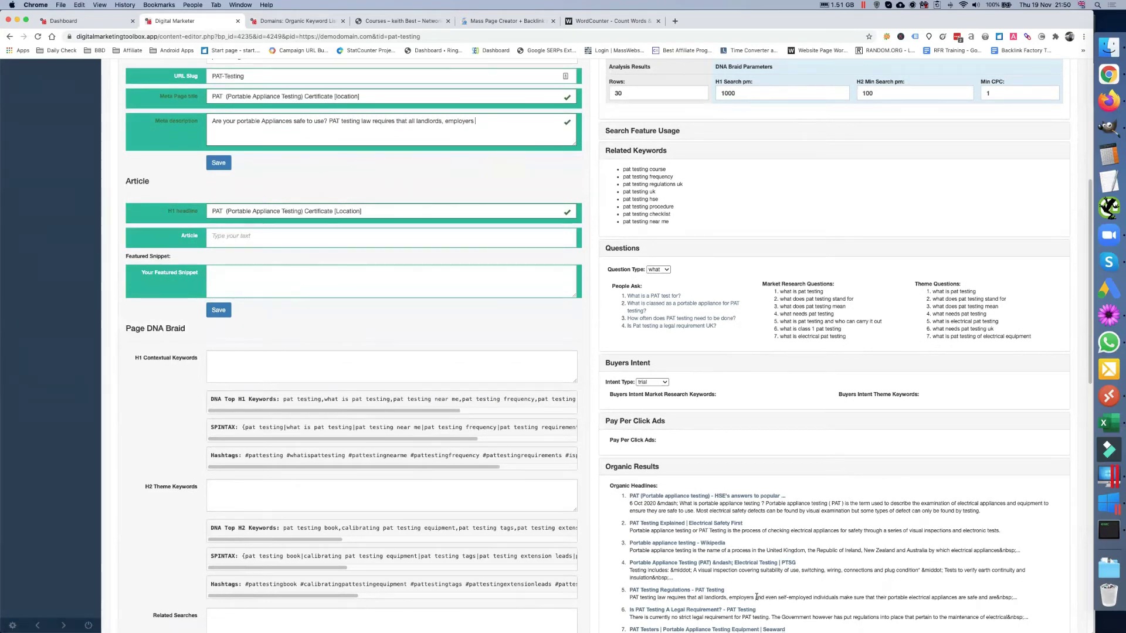
{"action": "left_click_drag", "start_coordinate": [755, 597], "coordinate": [979, 597]}
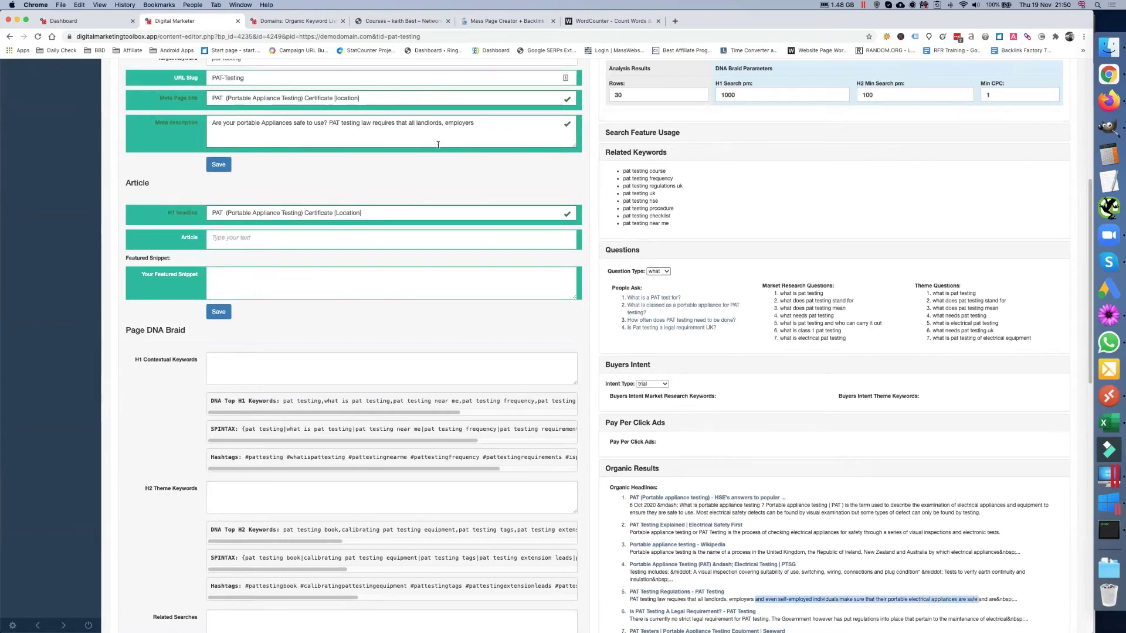
{"action": "scroll", "coordinate": [437, 148], "scroll_direction": "up", "scroll_amount": 3}
{"action": "left_click", "coordinate": [328, 192]}
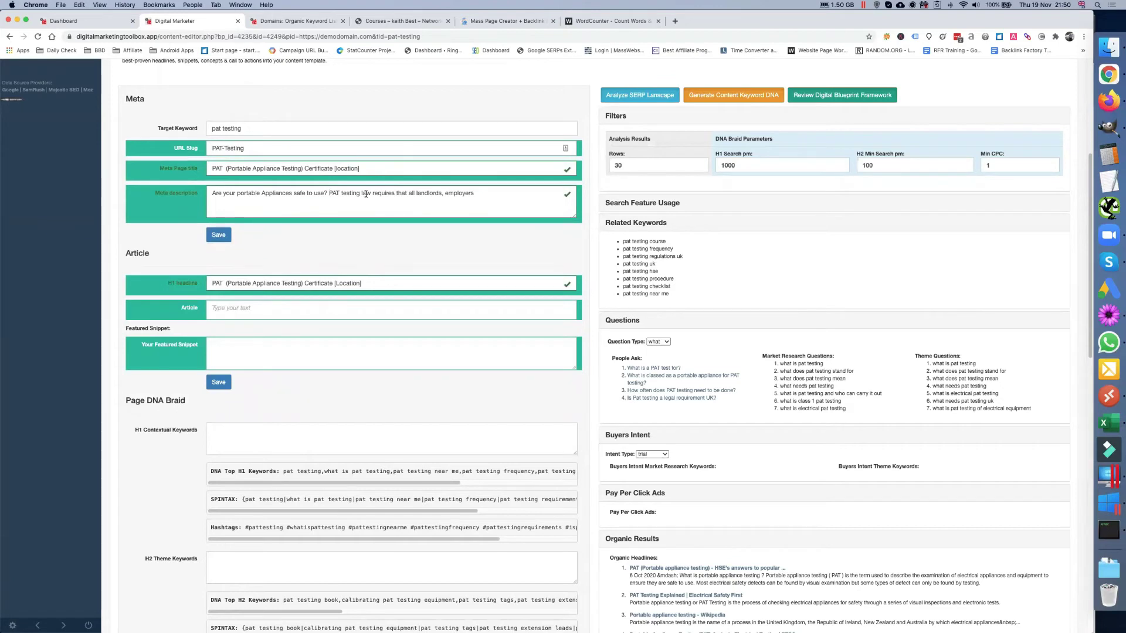
{"action": "type", "text": "[x"}
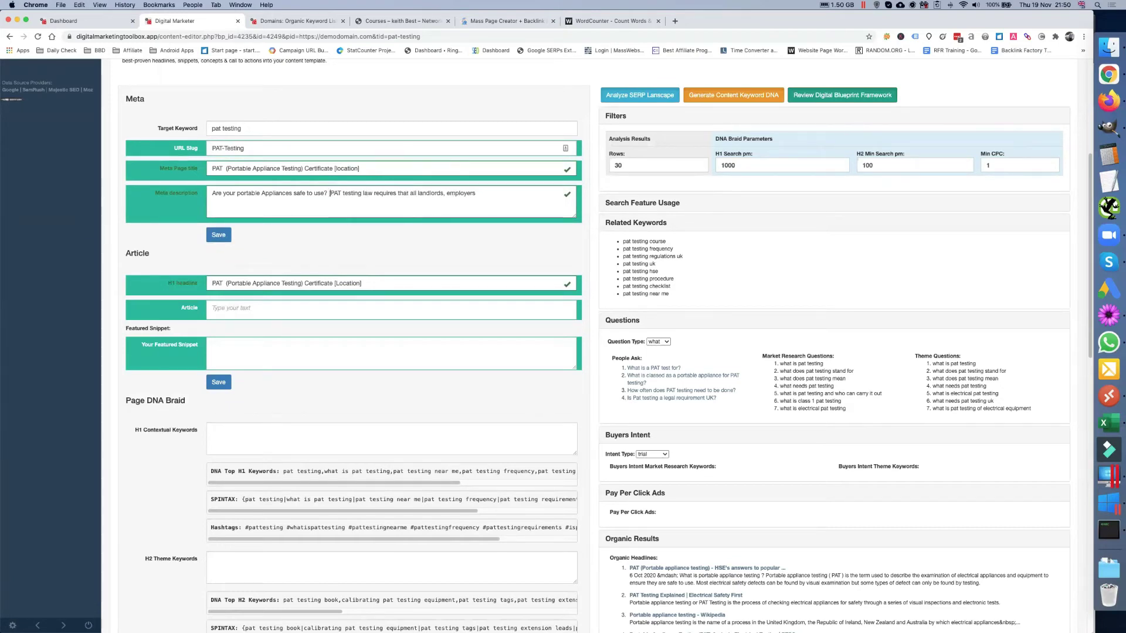
{"action": "type", "text": "field"}
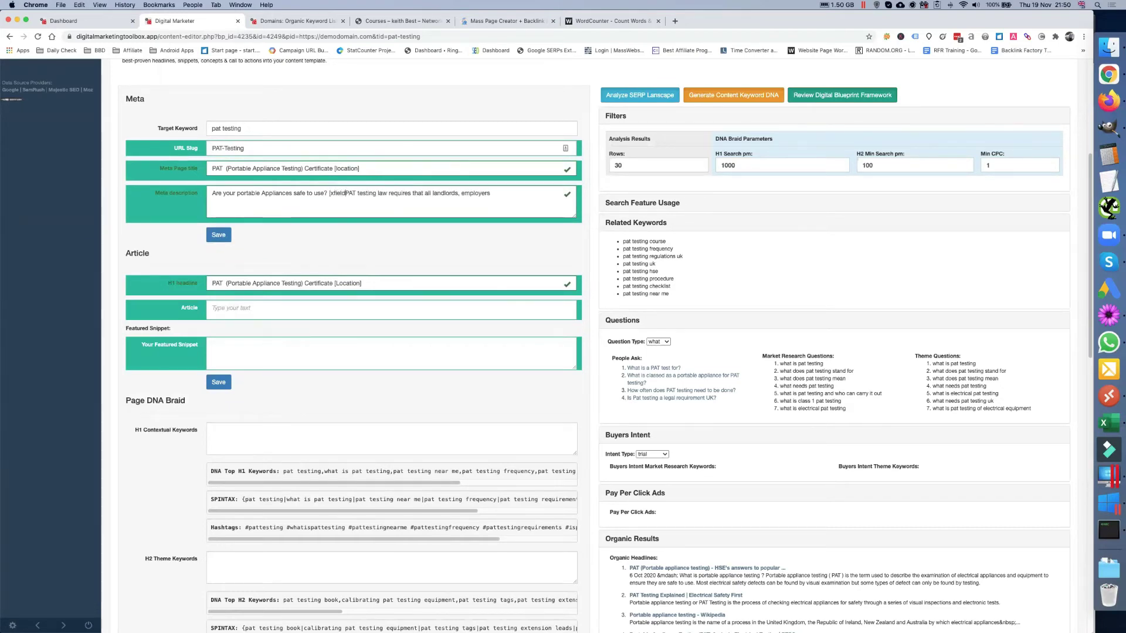
{"action": "type", "text": "_"}
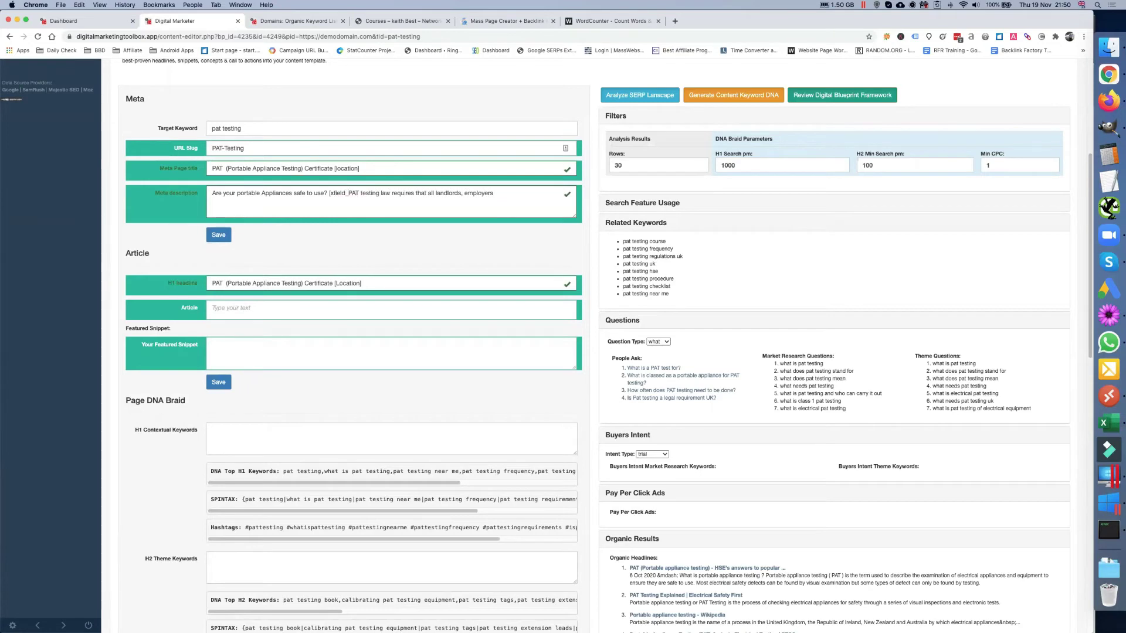
{"action": "type", "text": "phone"}
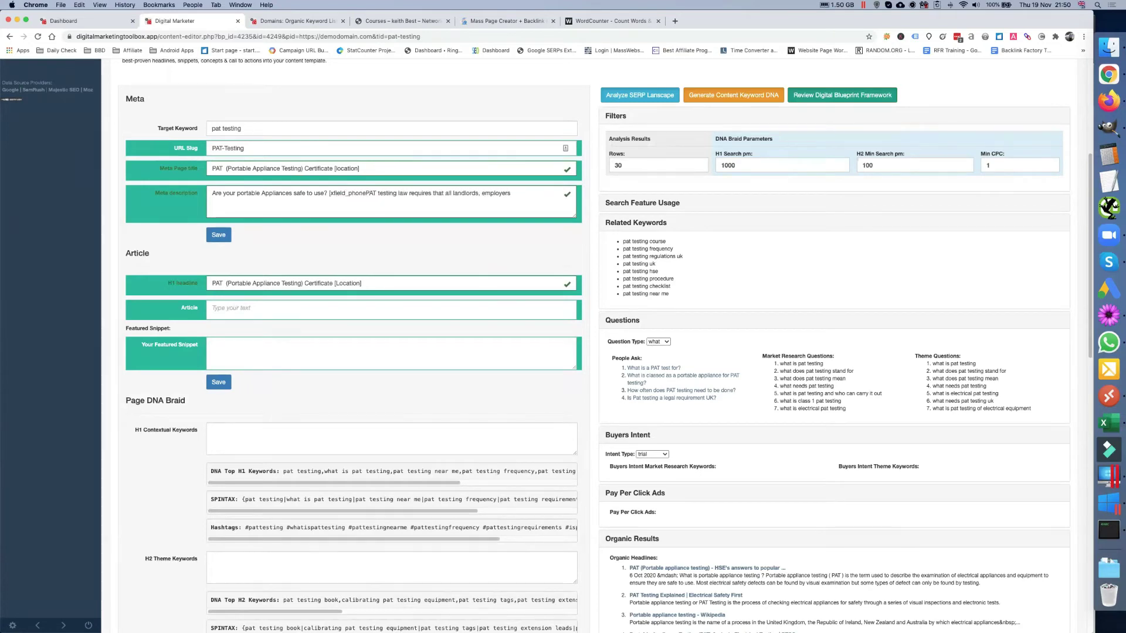
{"action": "type", "text": "-number]"}
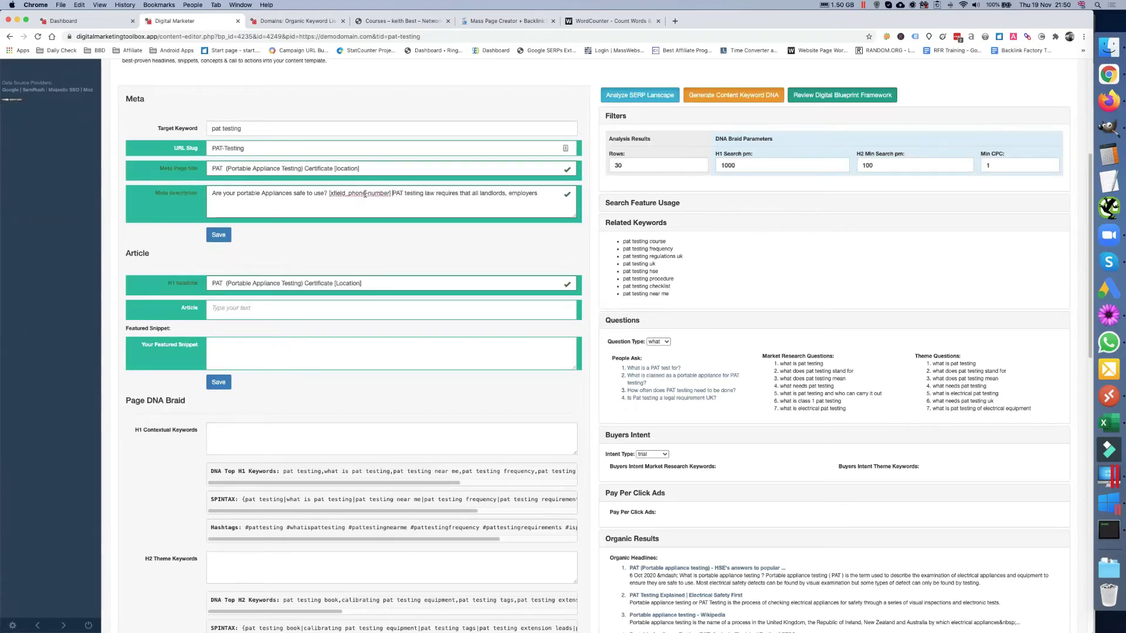
Extend the Meta description with "and even se" after "employers" and save the meta section.
{"action": "left_click", "coordinate": [550, 193]}
{"action": "type", "text": "and even se"}
{"action": "left_click", "coordinate": [215, 238]}
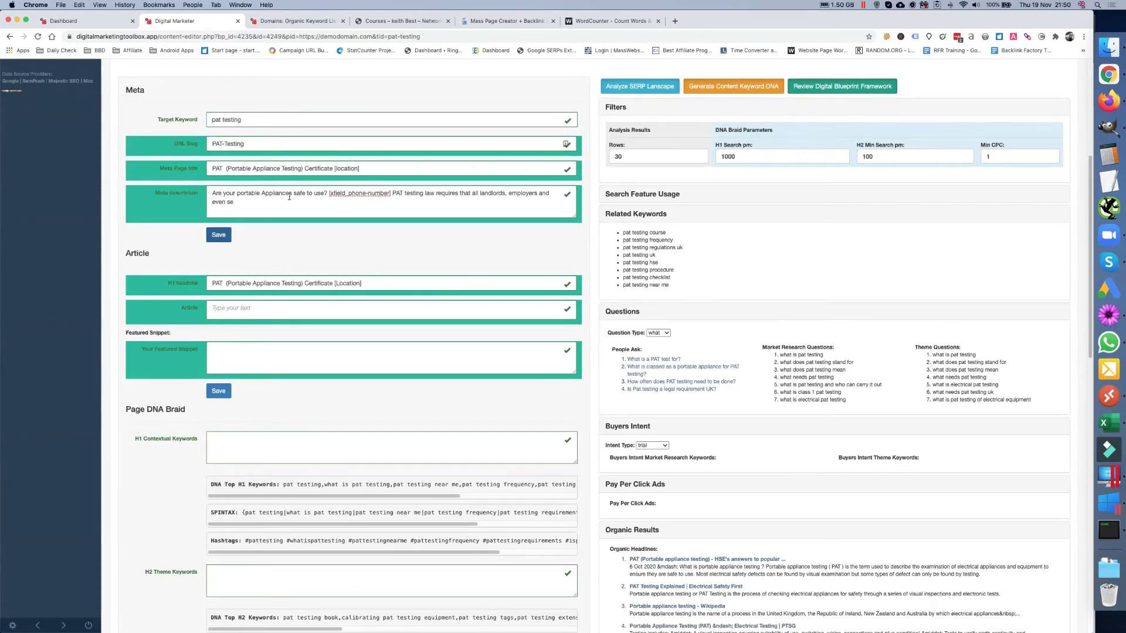
Start a list in the Article field with the heading "Keywords" and the related keyword "pat testing frequency".
{"action": "scroll", "coordinate": [289, 197], "scroll_direction": "down", "scroll_amount": 3}
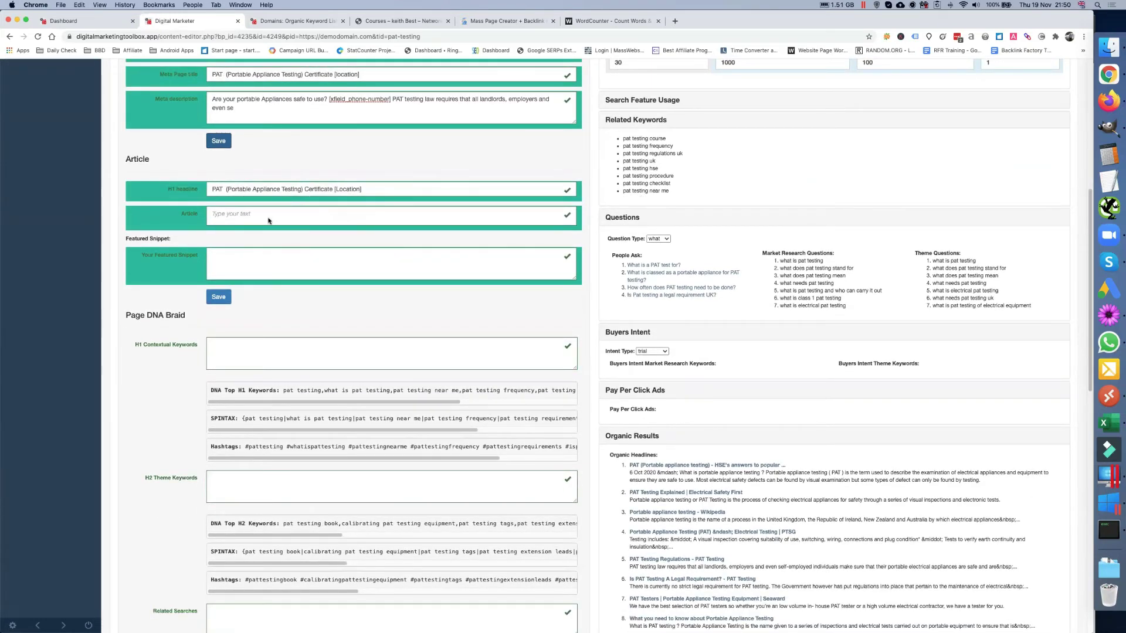
{"action": "left_click", "coordinate": [246, 217]}
{"action": "scroll", "coordinate": [701, 168], "scroll_direction": "up", "scroll_amount": 1}
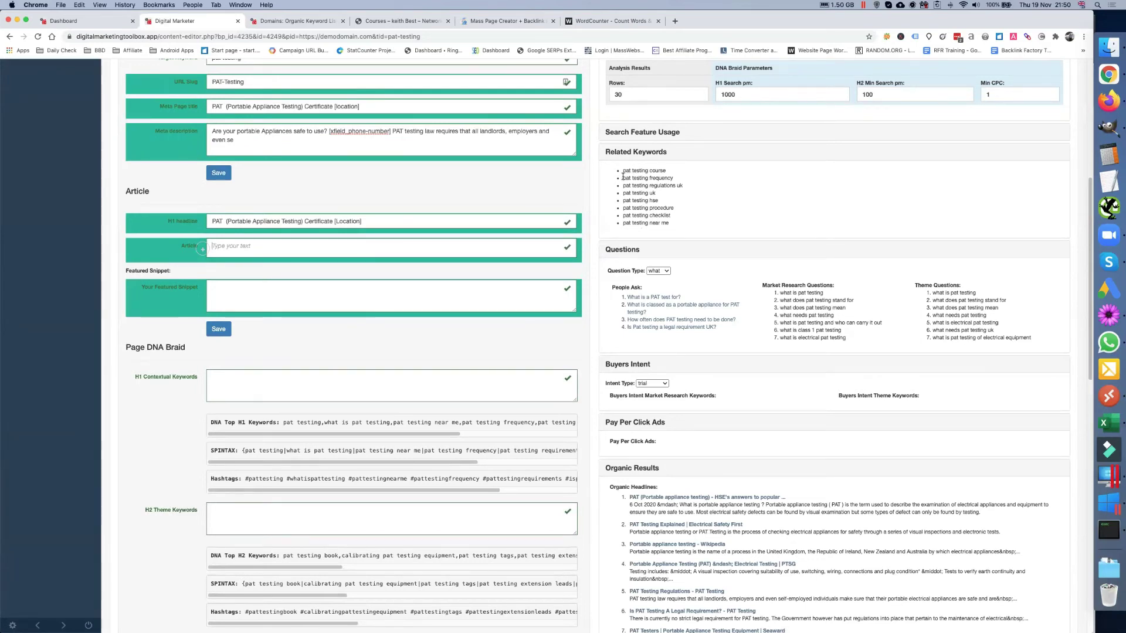
{"action": "left_click_drag", "start_coordinate": [622, 177], "coordinate": [674, 180]}
{"action": "key", "text": "super+c"}
{"action": "left_click", "coordinate": [238, 247]}
{"action": "type", "text": "Keywords"}
{"action": "key", "text": "Return"}
{"action": "key", "text": "super+v"}
{"action": "key", "text": "Return"}
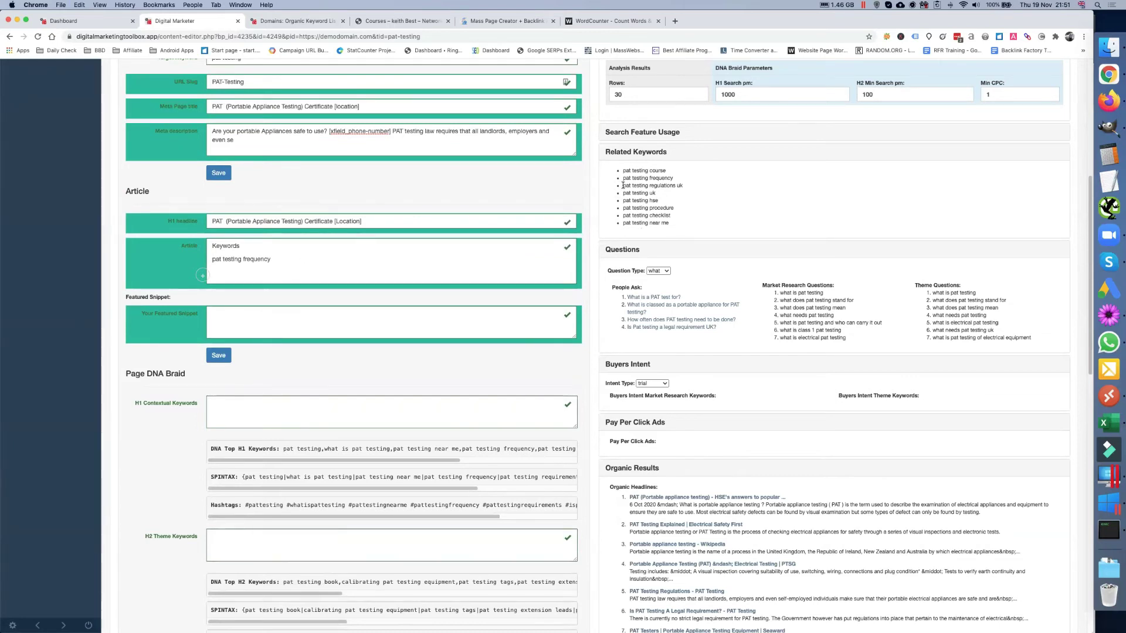
Add the related keywords "pat testing regulations uk" and "pat testing hse" on separate lines of the Article's keyword list.
{"action": "left_click_drag", "start_coordinate": [622, 186], "coordinate": [684, 186]}
{"action": "key", "text": "cmd+c"}
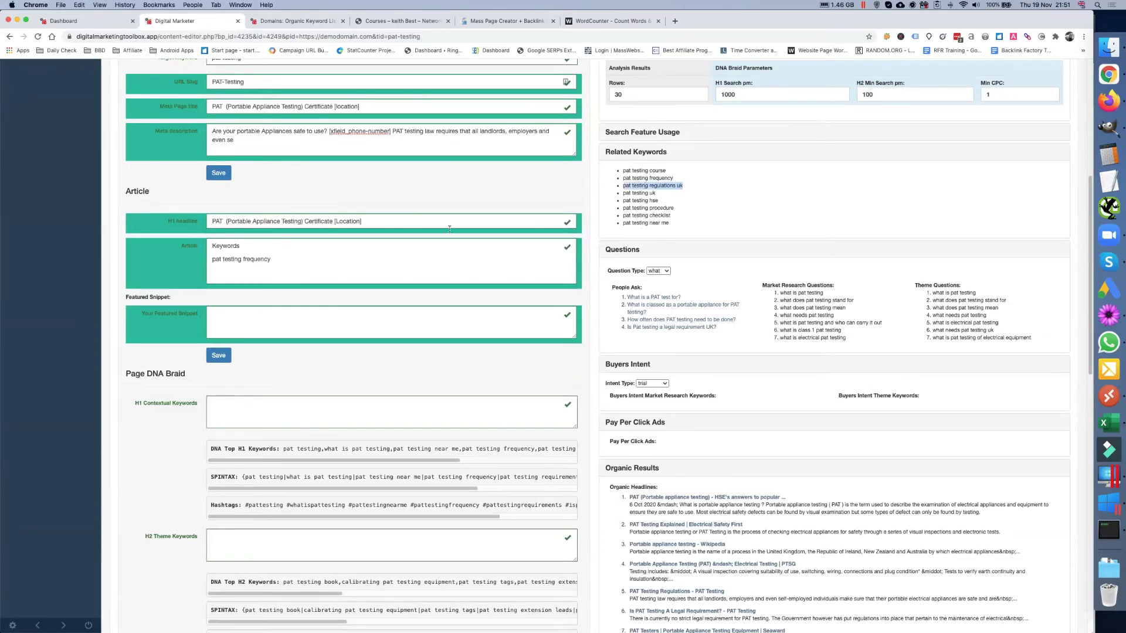
{"action": "left_click", "coordinate": [291, 259]}
{"action": "key", "text": "Return"}
{"action": "key", "text": "cmd+v"}
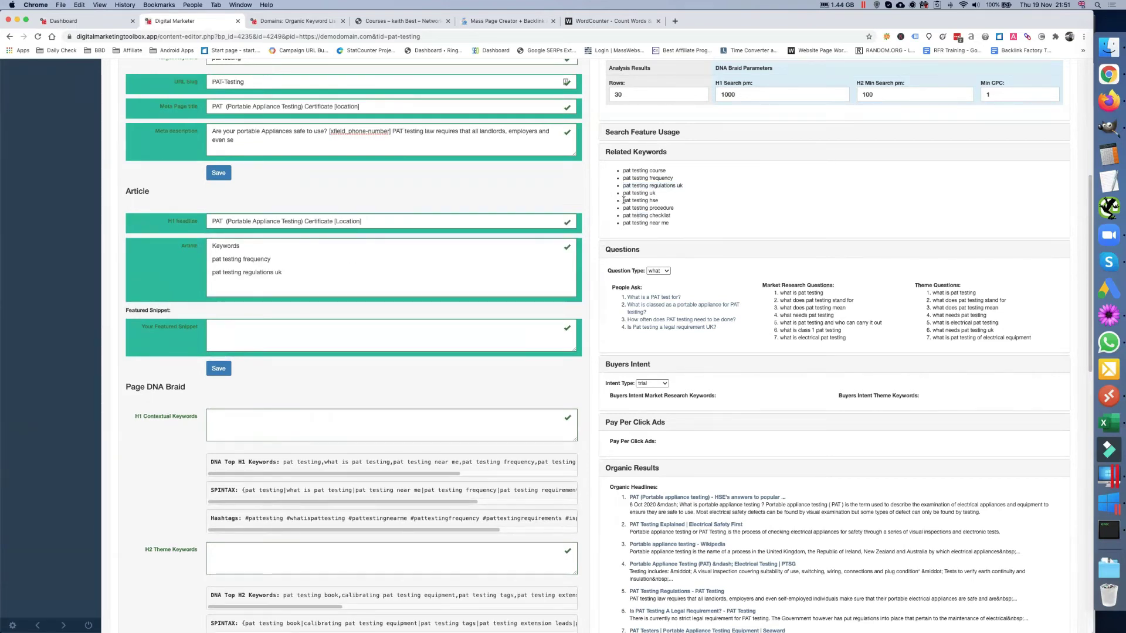
{"action": "left_click_drag", "start_coordinate": [624, 200], "coordinate": [658, 202]}
{"action": "key", "text": "super+c"}
{"action": "left_click", "coordinate": [309, 271]}
{"action": "key", "text": "Return"}
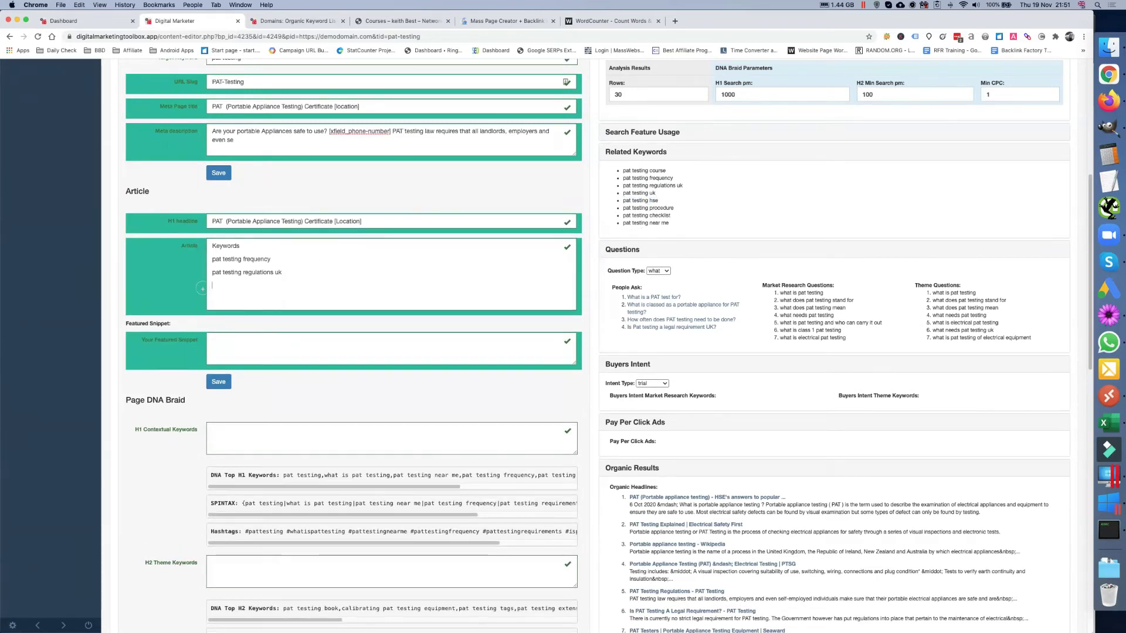
{"action": "key", "text": "super+v"}
Add the related keywords "pat testing procedure" and "pat testing near me" on separate lines, leaving a new line after them.
{"action": "left_click_drag", "start_coordinate": [623, 205], "coordinate": [677, 215]}
{"action": "key", "text": "super+c"}
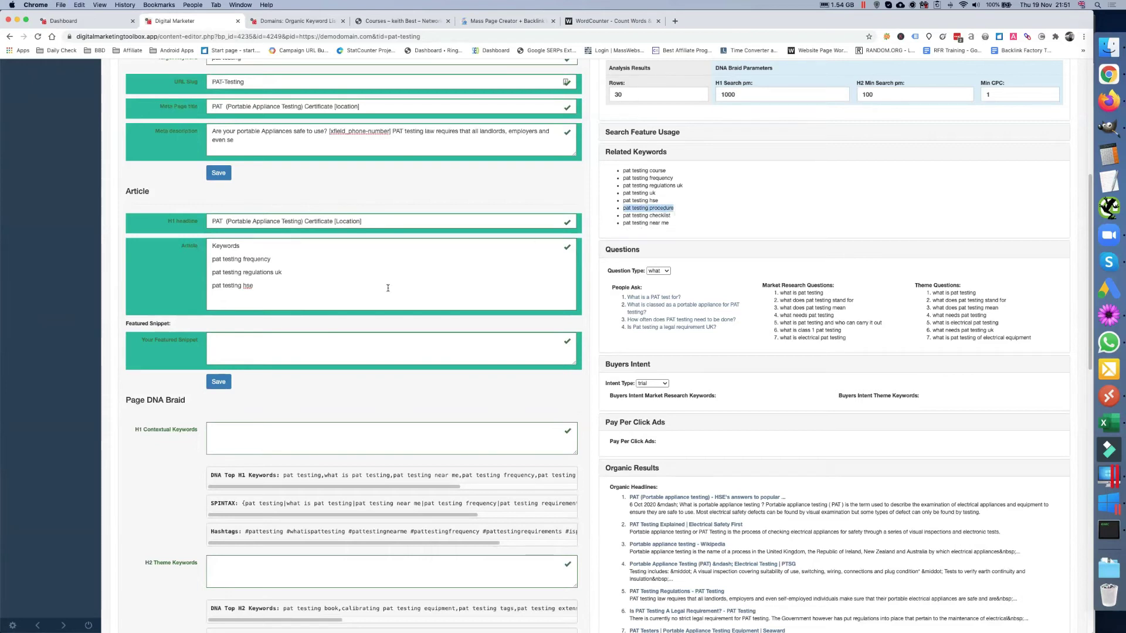
{"action": "left_click", "coordinate": [296, 286]}
{"action": "key", "text": "Return"}
{"action": "key", "text": "super+v"}
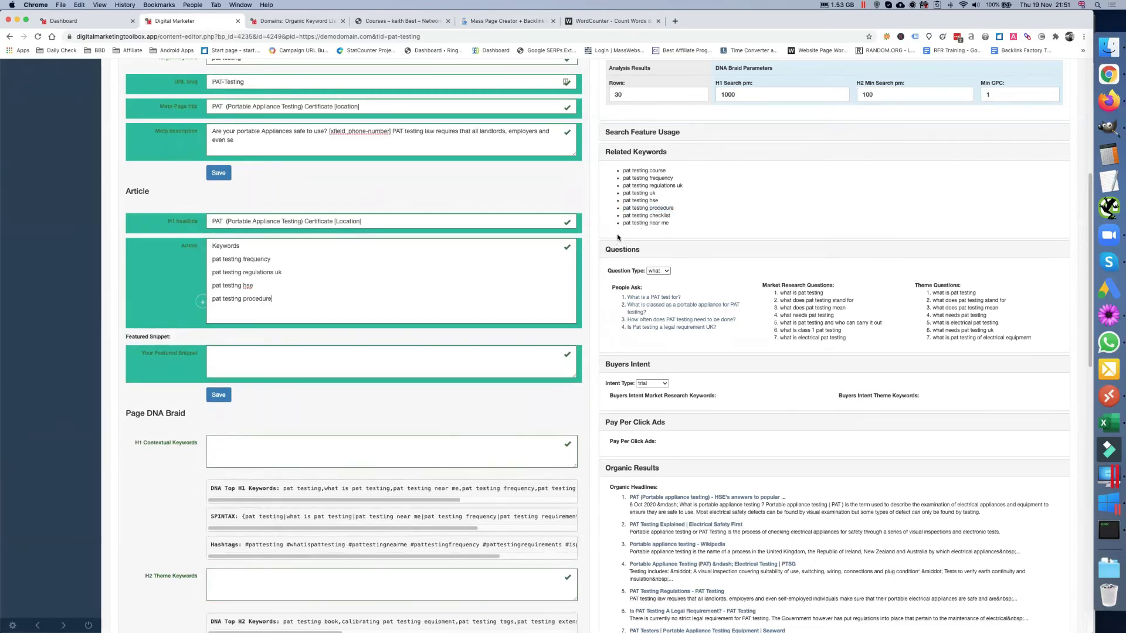
{"action": "left_click_drag", "start_coordinate": [622, 223], "coordinate": [669, 224]}
{"action": "key", "text": "super+c"}
{"action": "left_click", "coordinate": [282, 300]}
{"action": "key", "text": "Return"}
{"action": "key", "text": "super+v"}
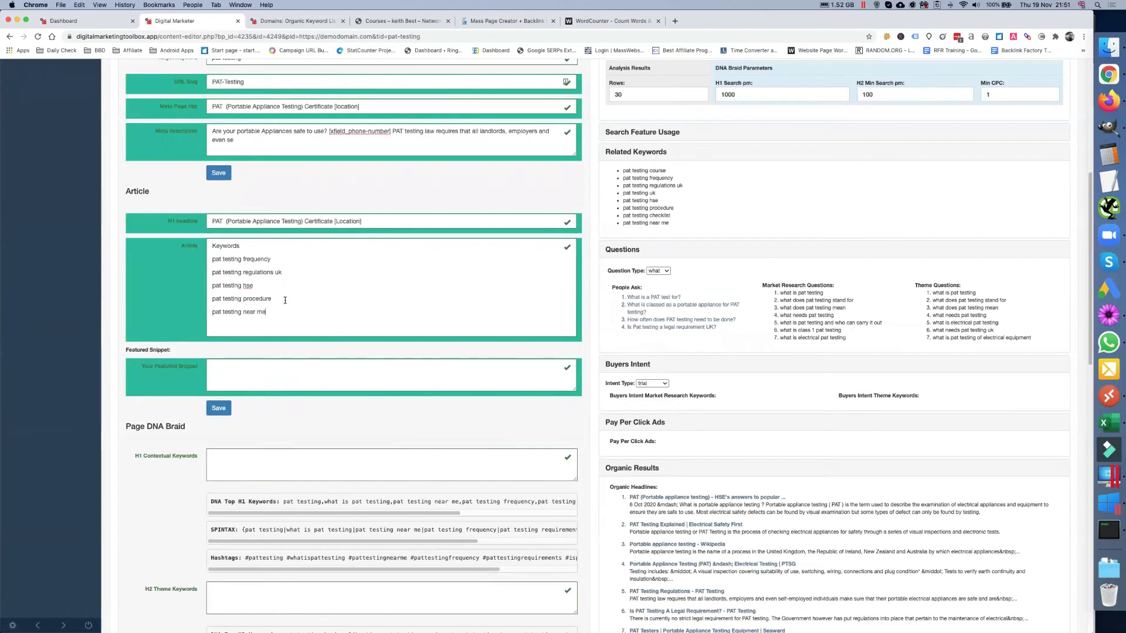
{"action": "key", "text": "Return"}
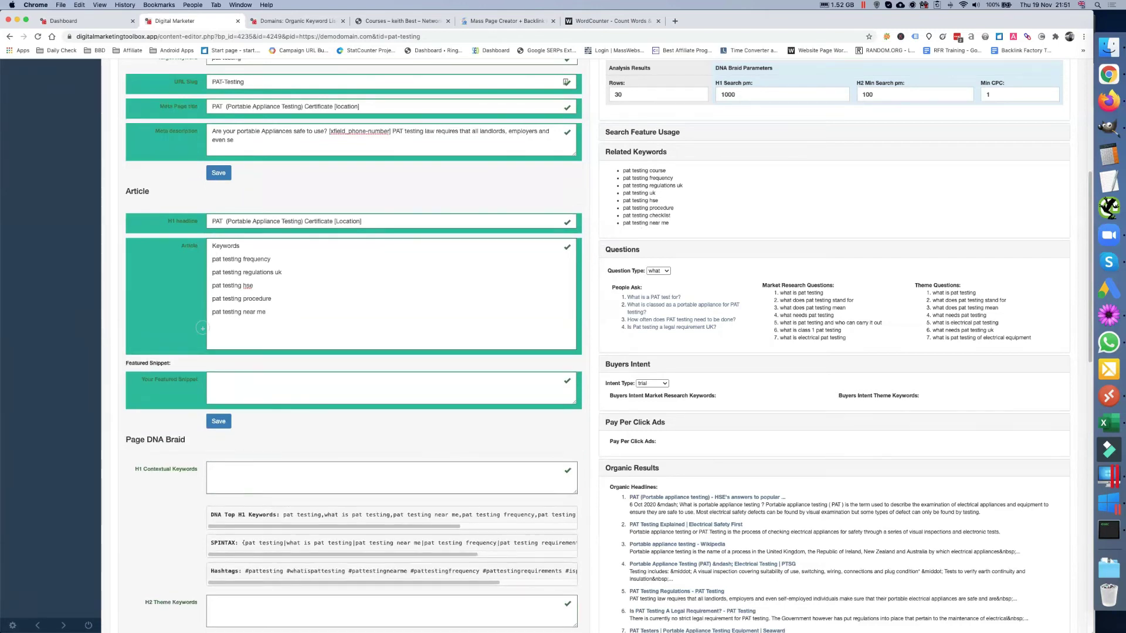
Add the heading "Questions" below the Article's keyword list and make both the "Questions" and "Keywords" headings bold.
{"action": "type", "text": "Questions"}
{"action": "double_click", "coordinate": [226, 325]}
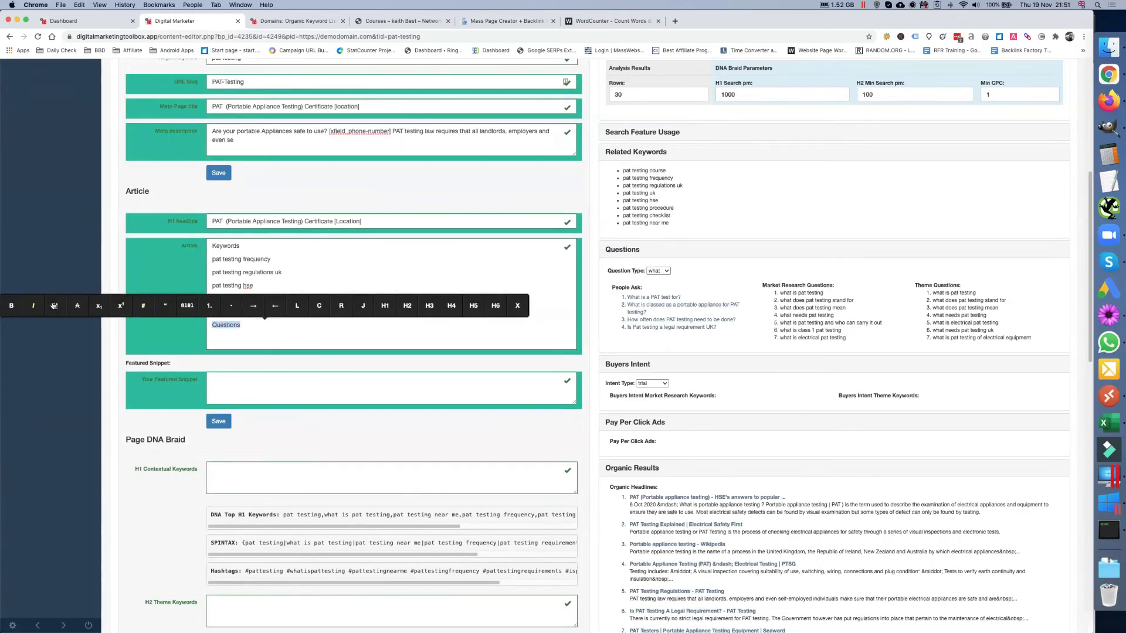
{"action": "left_click", "coordinate": [11, 306]}
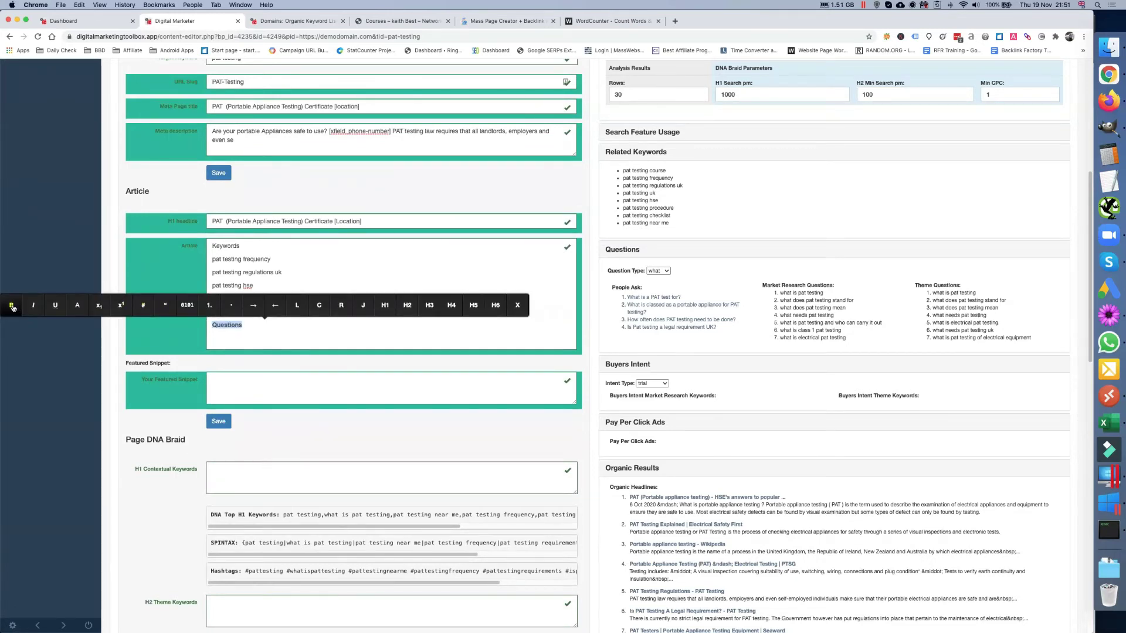
{"action": "double_click", "coordinate": [239, 251]}
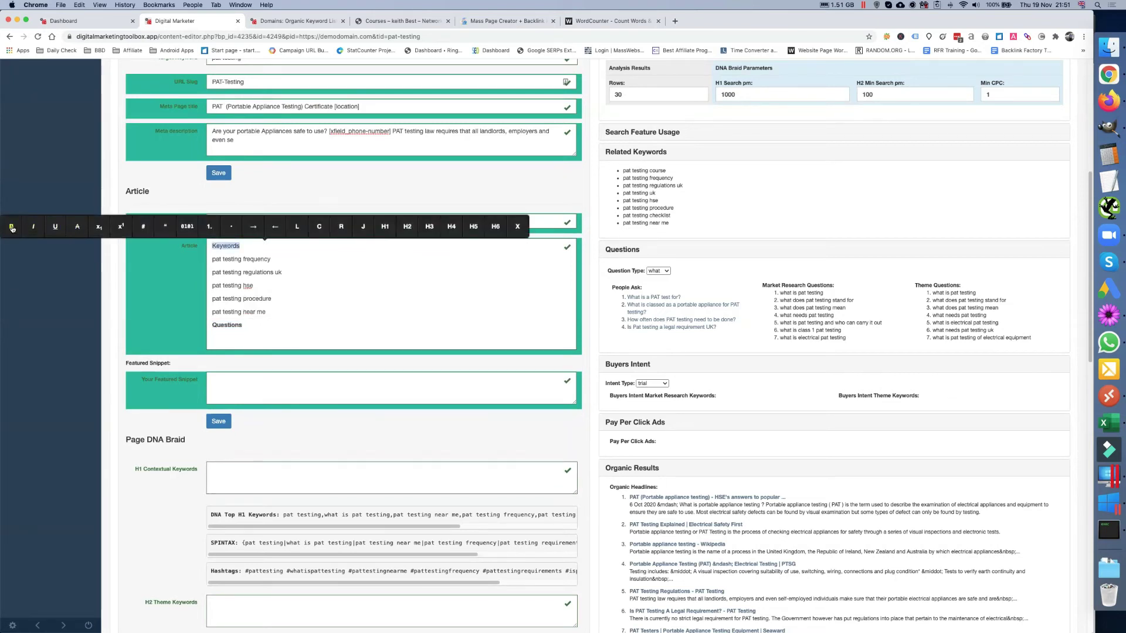
{"action": "left_click", "coordinate": [11, 227]}
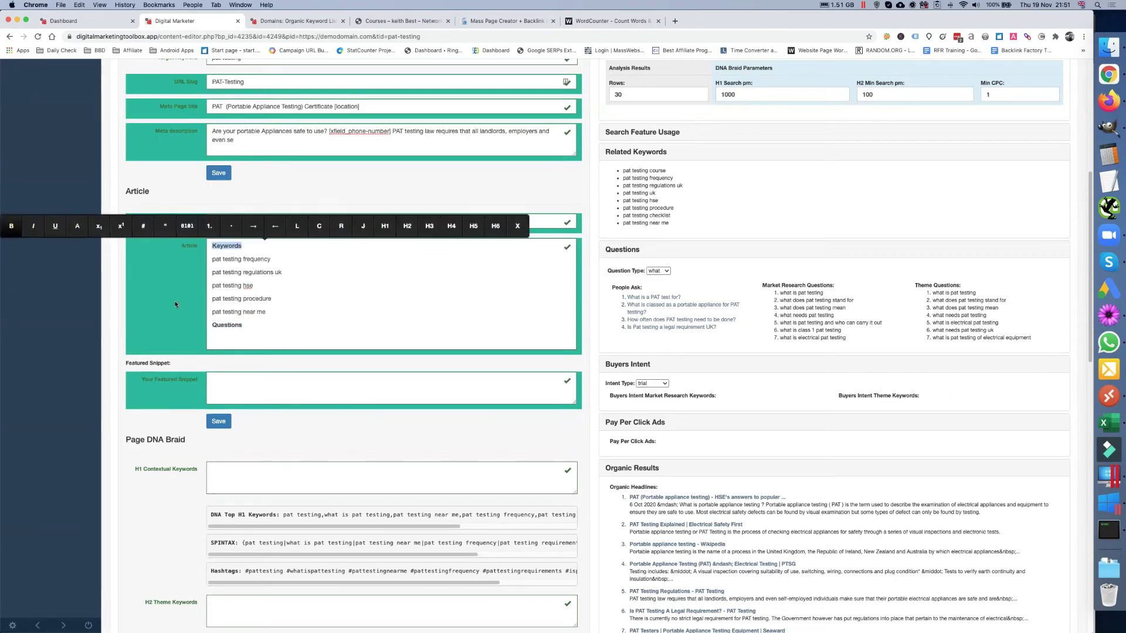
Copy all the "what" Theme Questions into the Article under the "Questions" heading, leaving a new line after them.
{"action": "left_click", "coordinate": [248, 341]}
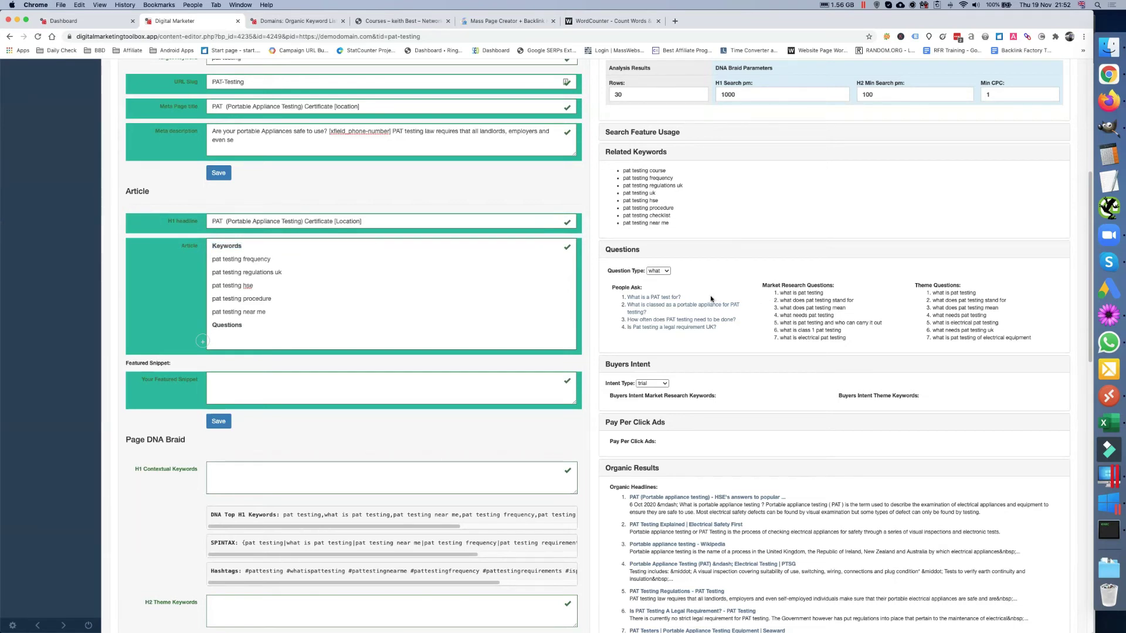
{"action": "mouse_move", "coordinate": [807, 309]}
{"action": "mouse_move", "coordinate": [936, 293]}
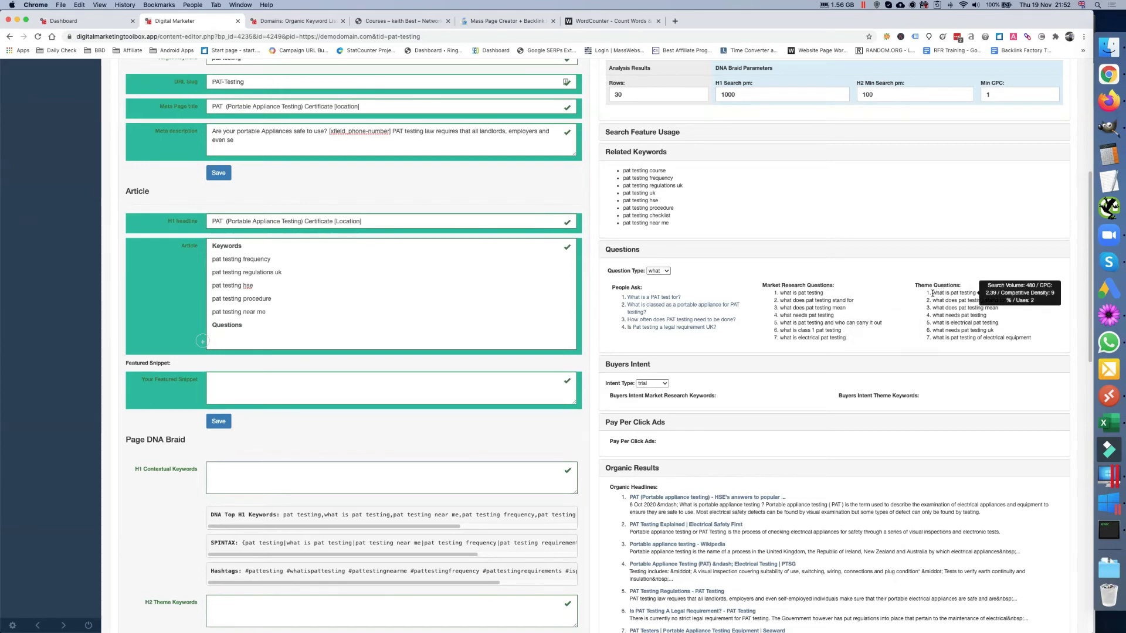
{"action": "left_click_drag", "start_coordinate": [933, 293], "coordinate": [1032, 338]}
{"action": "key", "text": "super+c"}
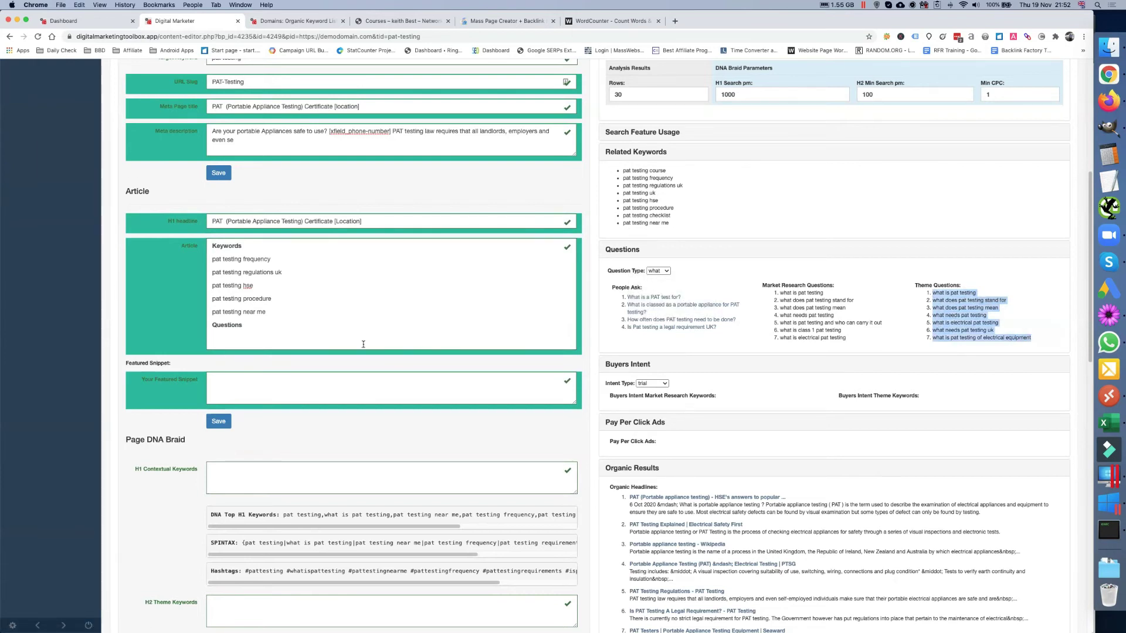
{"action": "left_click", "coordinate": [264, 337]}
{"action": "key", "text": "super+v"}
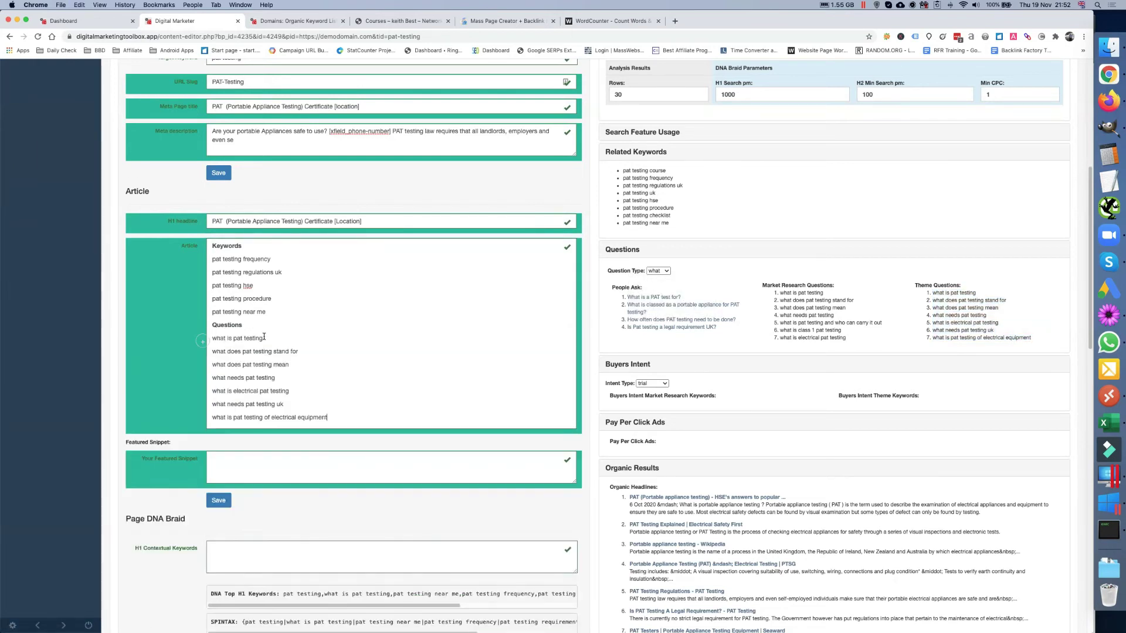
{"action": "key", "text": "Return"}
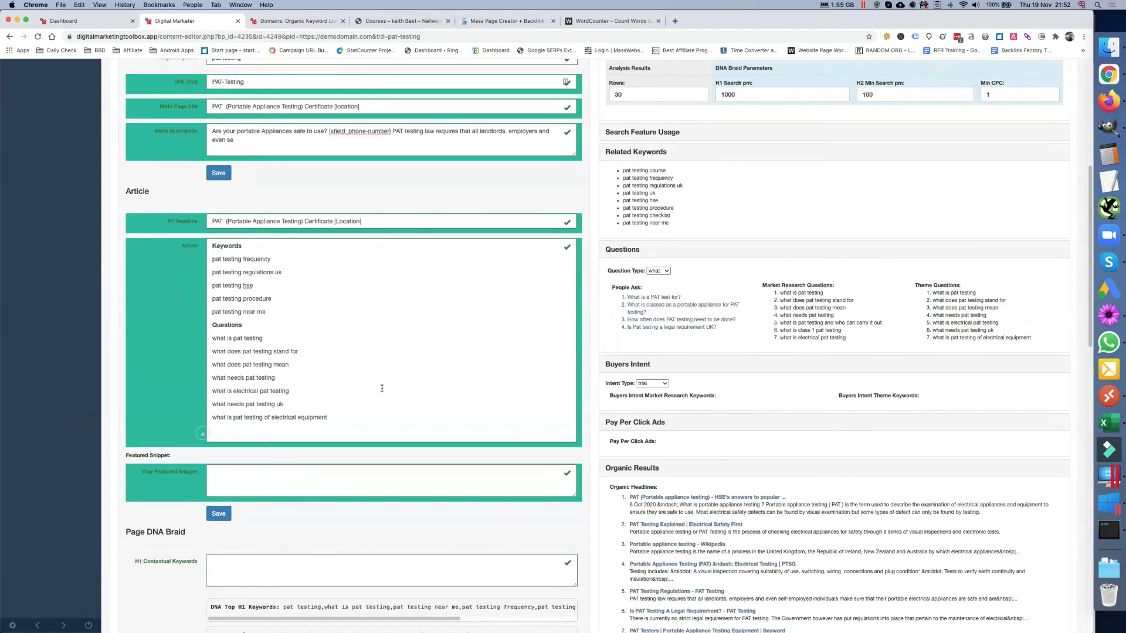
Set the question type to "how" and copy all its Theme Questions into the Article below the "what" questions.
{"action": "left_click", "coordinate": [659, 271]}
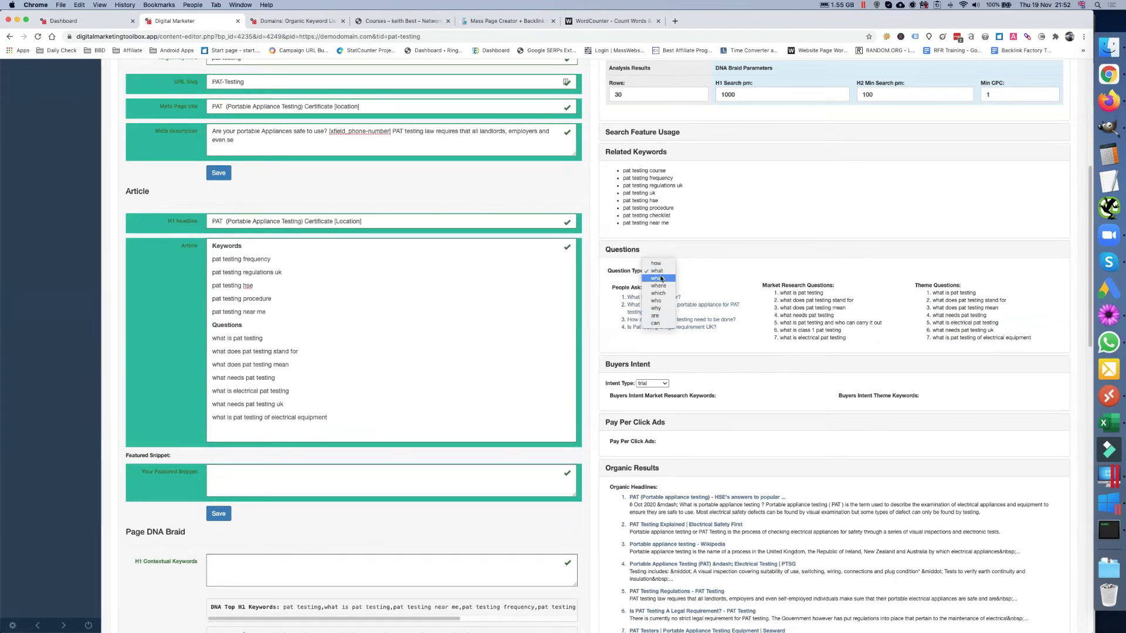
{"action": "left_click", "coordinate": [657, 264]}
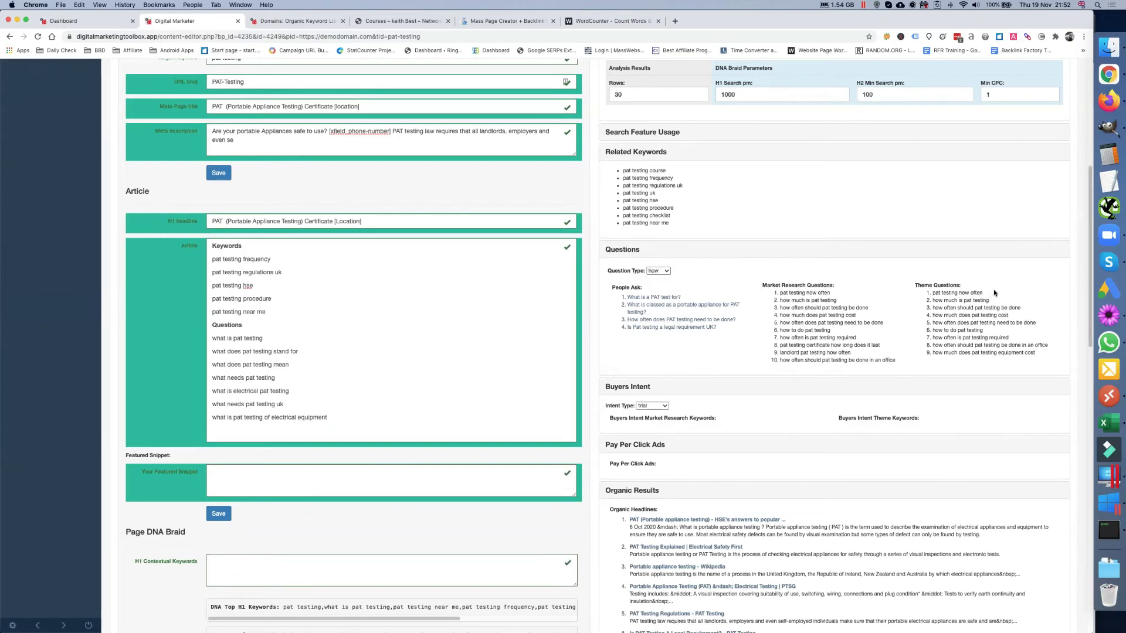
{"action": "mouse_move", "coordinate": [985, 300]}
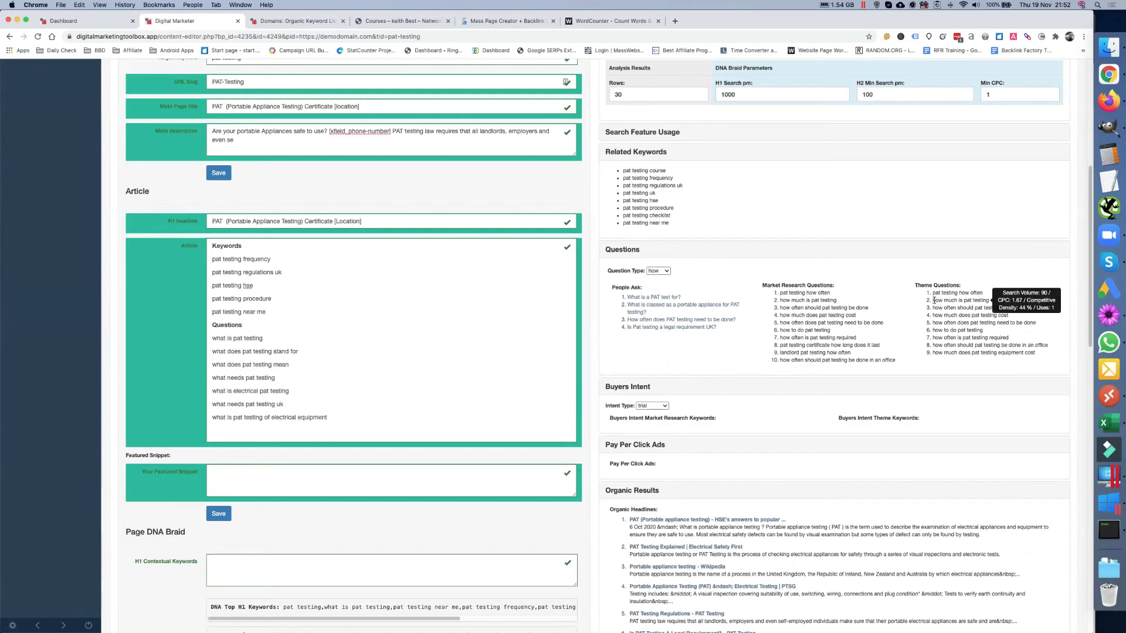
{"action": "left_click_drag", "start_coordinate": [934, 299], "coordinate": [975, 305]}
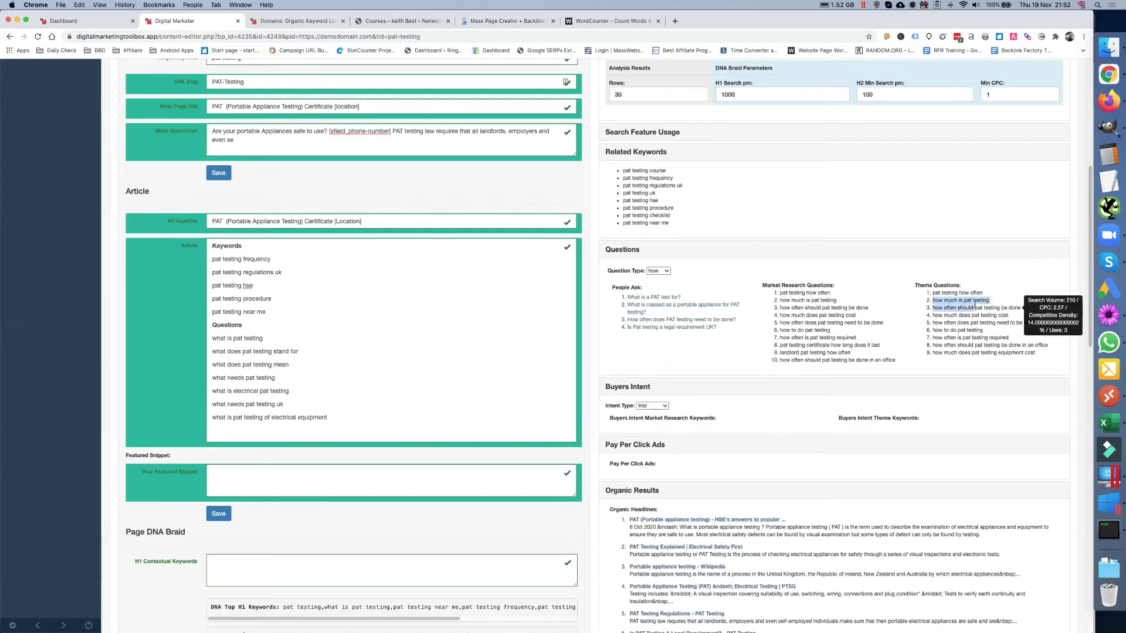
{"action": "left_click", "coordinate": [935, 292]}
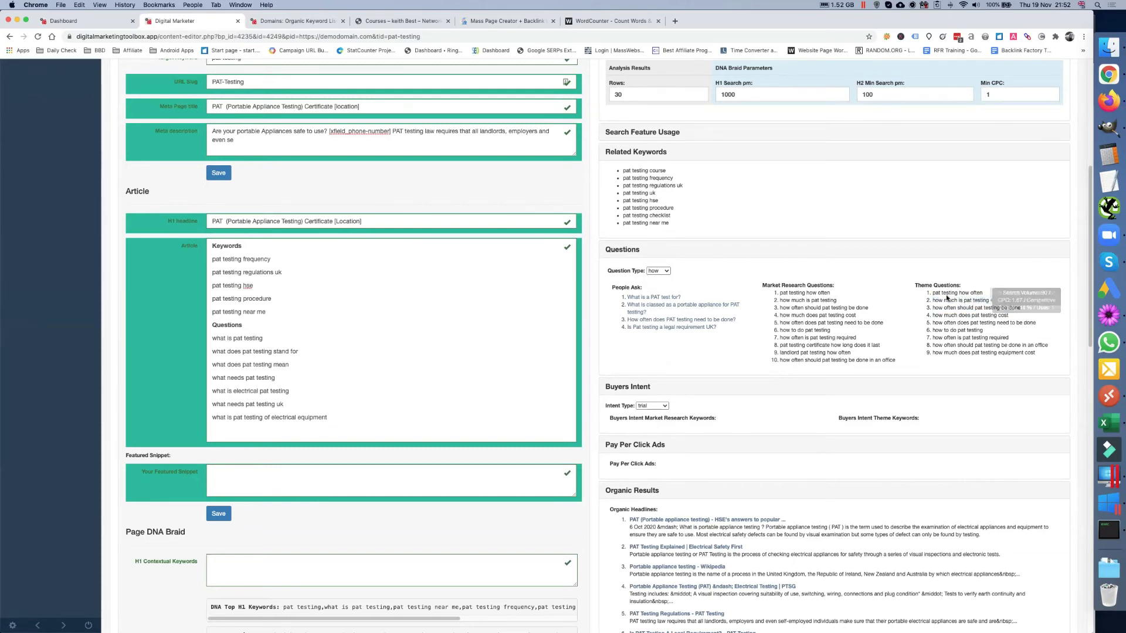
{"action": "left_click_drag", "start_coordinate": [934, 292], "coordinate": [1040, 352]}
{"action": "key", "text": "super+c"}
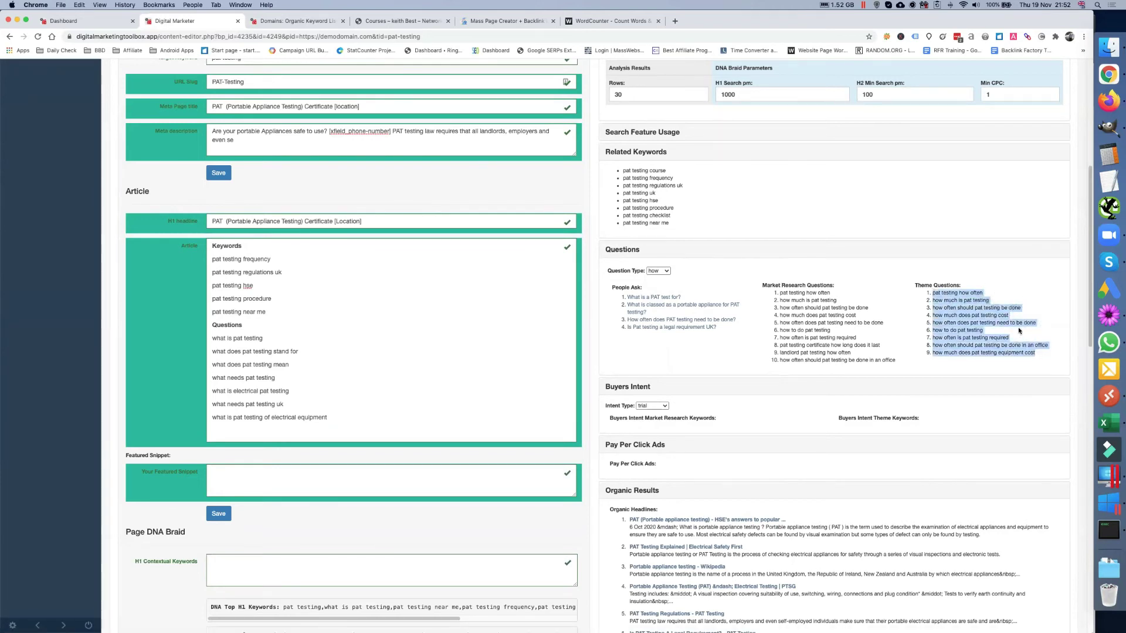
{"action": "left_click", "coordinate": [311, 434]}
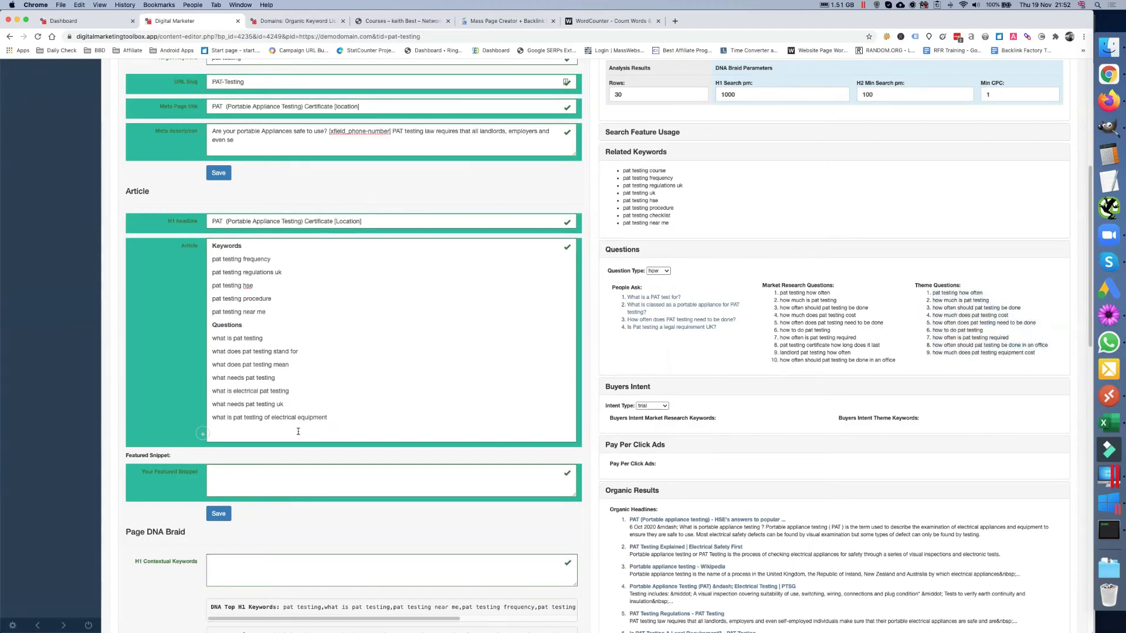
{"action": "key", "text": "super+v"}
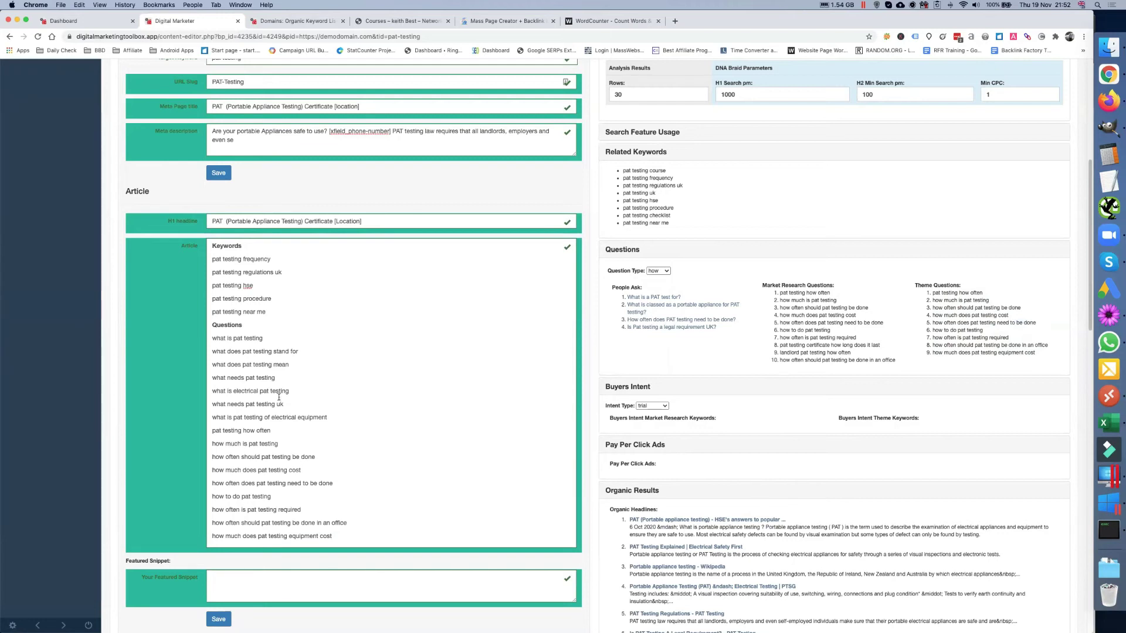
Join "what does pat testing mean" to the "stand for" question and "what is electrical pat testing" to "what is pat testing", separated by slashes.
{"action": "left_click", "coordinate": [311, 351]}
{"action": "key", "text": "Delete"}
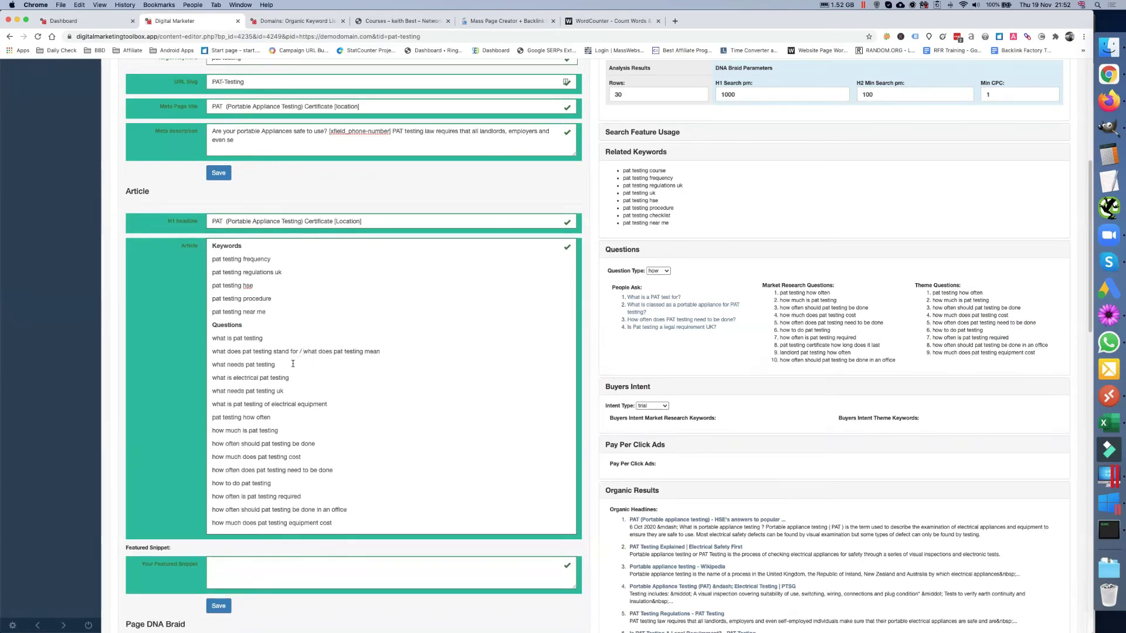
{"action": "left_click_drag", "start_coordinate": [213, 378], "coordinate": [304, 377]}
{"action": "key", "text": "super+c"}
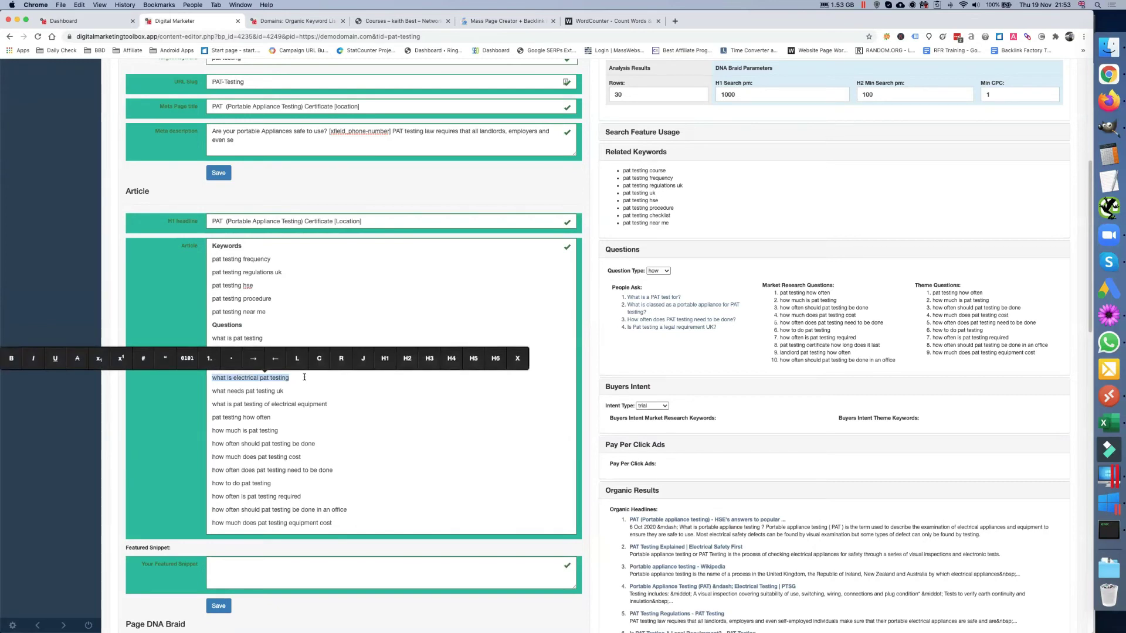
{"action": "key", "text": "BackSpace"}
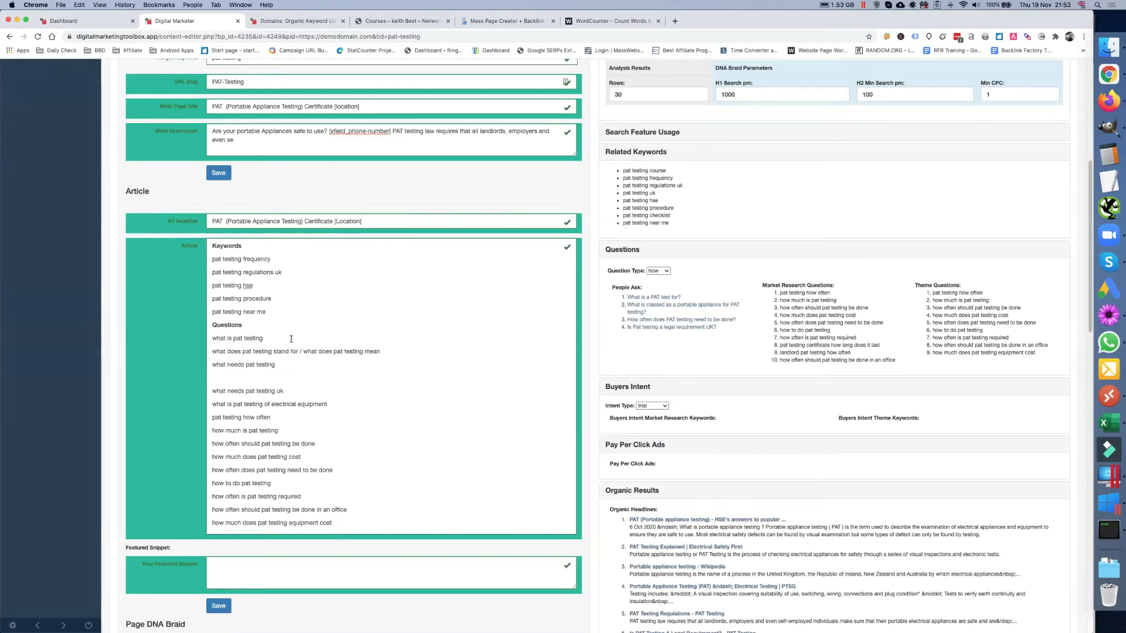
{"action": "key", "text": "super+v"}
Delete "what needs pat testing uk" and move "what is pat testing of electrical equipment" after a slash onto the "what is pat testing" line.
{"action": "triple_click", "coordinate": [214, 390]}
{"action": "left_click", "coordinate": [212, 391]}
{"action": "left_click_drag", "start_coordinate": [212, 404], "coordinate": [339, 403]}
{"action": "key", "text": "ctrl+c"}
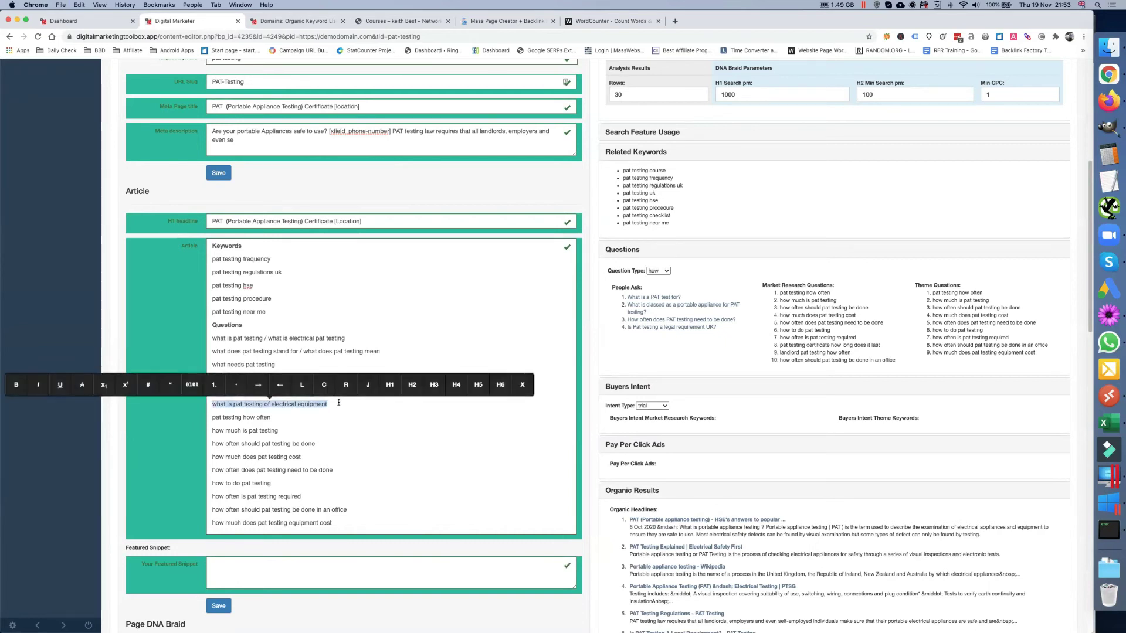
{"action": "key", "text": "BackSpace"}
{"action": "left_click", "coordinate": [363, 338]}
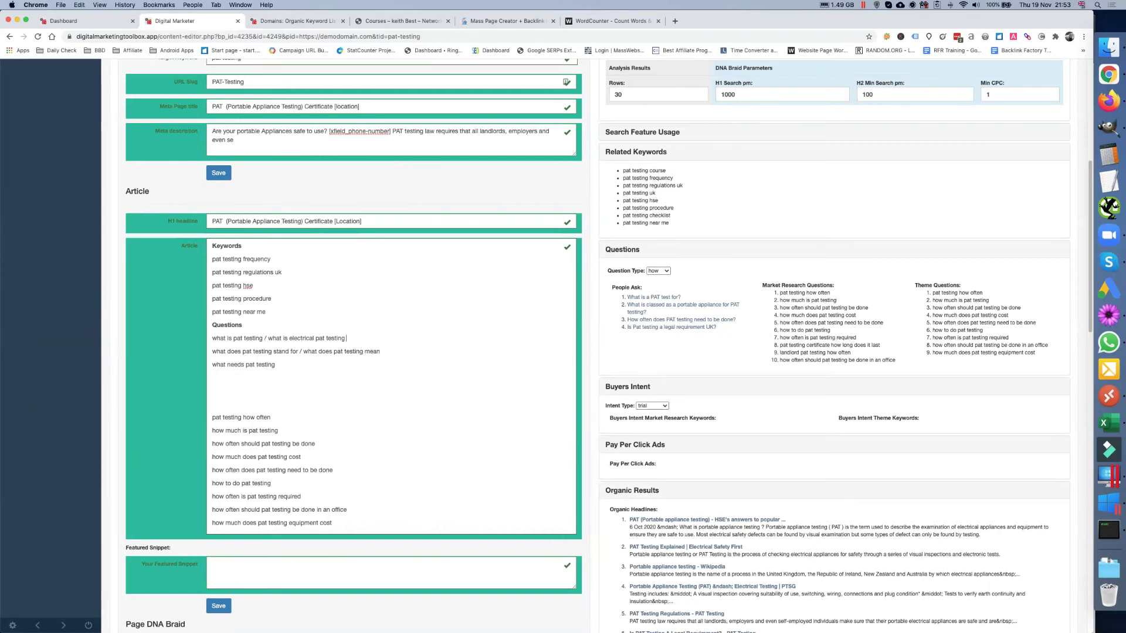
{"action": "type", "text": "/"}
{"action": "key", "text": "ctrl+v"}
{"action": "key", "text": "BackSpace"}
{"action": "key", "text": "BackSpace"}
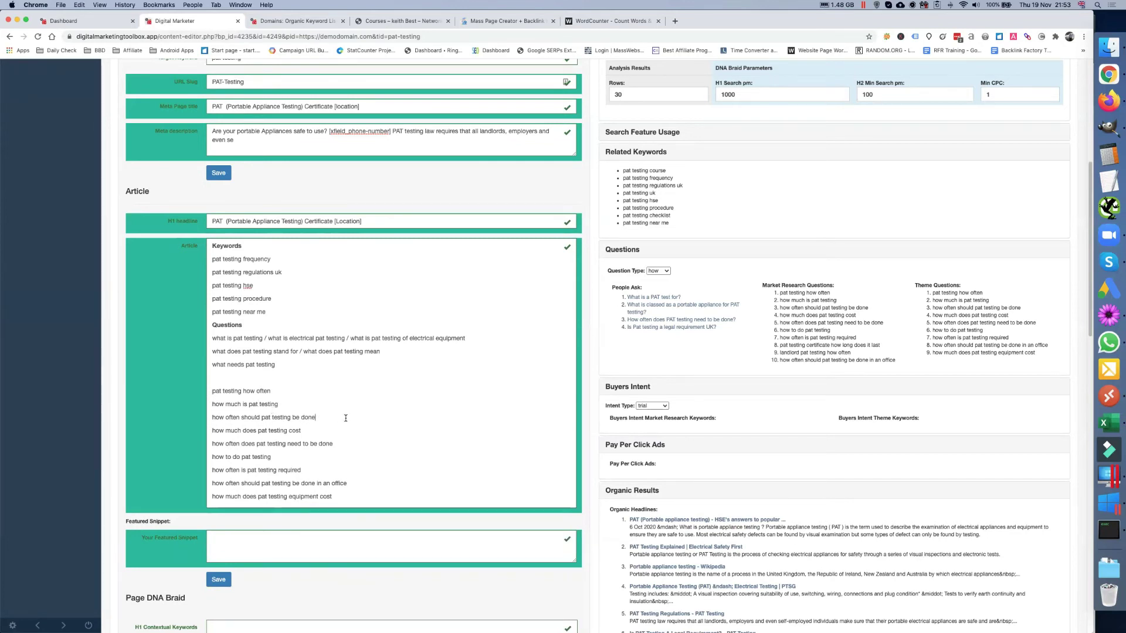
Move "pat testing how often" after a slash onto the "how often should pat testing be done" line.
{"action": "triple_click", "coordinate": [264, 392]}
{"action": "key", "text": "super+c"}
{"action": "key", "text": "BackSpace"}
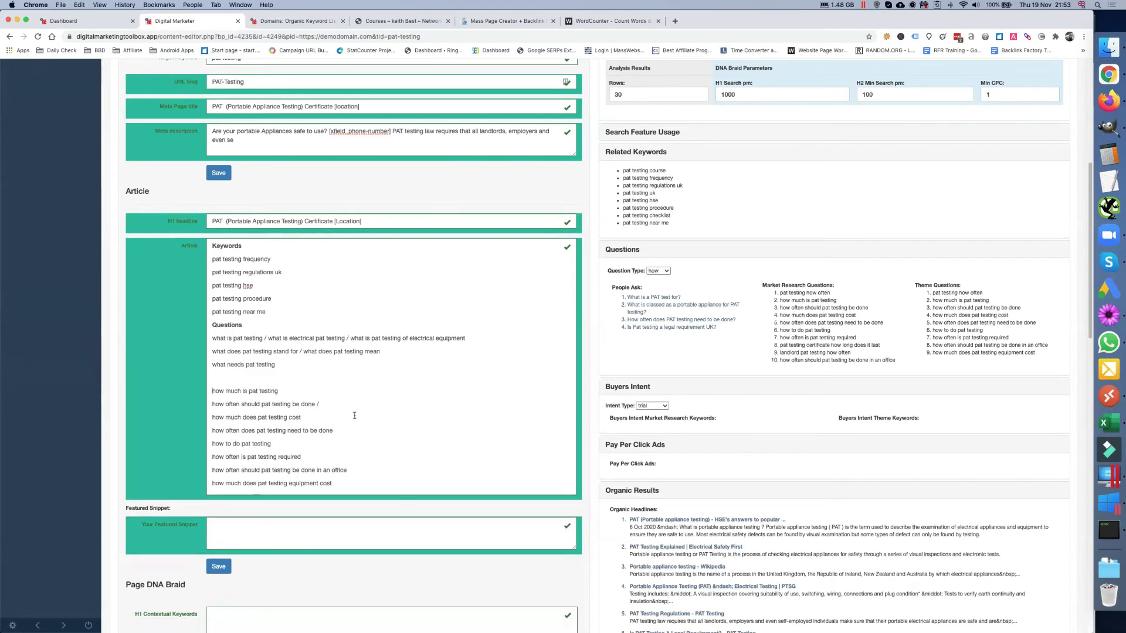
{"action": "left_click", "coordinate": [347, 405]}
{"action": "key", "text": "super+v"}
Move "how much does pat testing cost" after a slash onto the "how much is pat testing" line.
{"action": "left_click", "coordinate": [319, 391]}
{"action": "left_click_drag", "start_coordinate": [210, 418], "coordinate": [302, 418]}
{"action": "key", "text": "super+c"}
{"action": "key", "text": "BackSpace"}
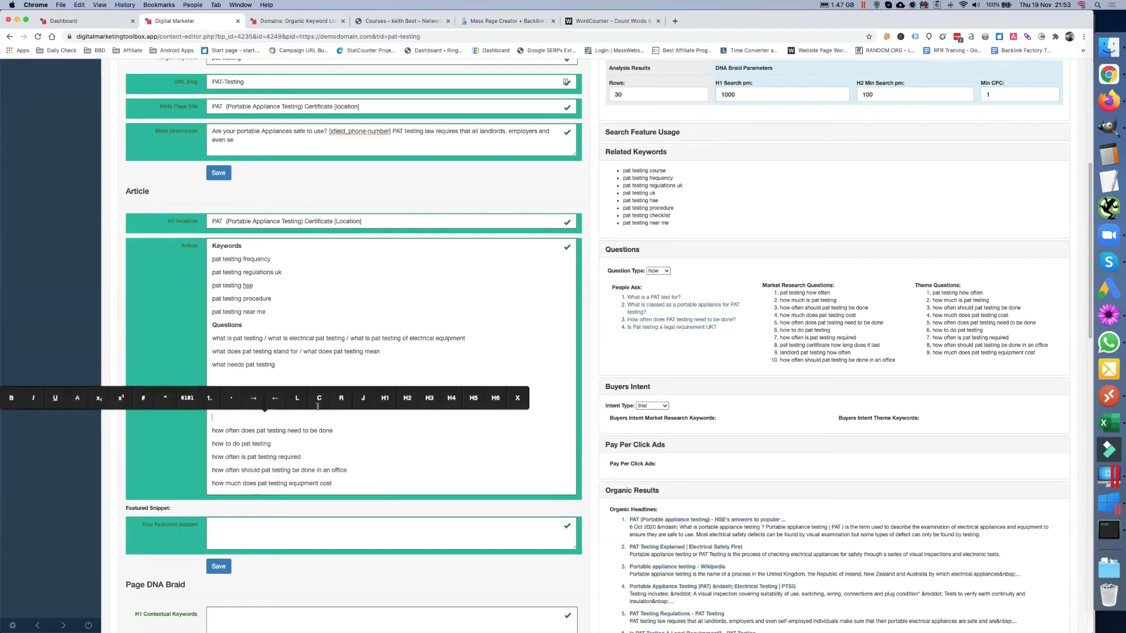
{"action": "left_click", "coordinate": [313, 391]}
{"action": "key", "text": "super+v"}
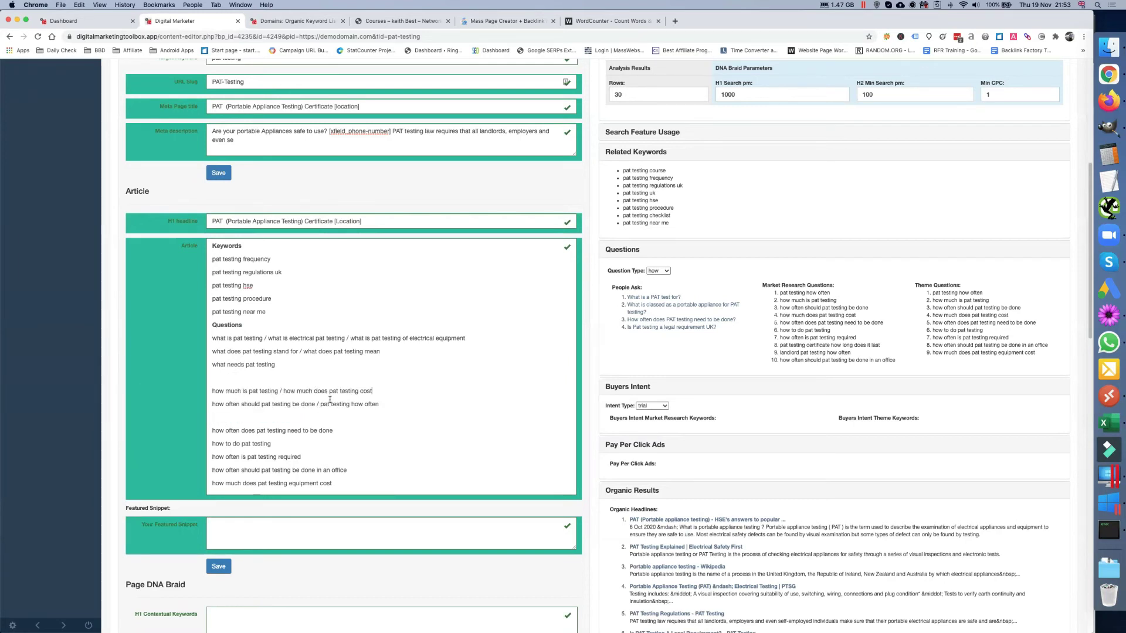
Join "how often does pat testing need to be done" to the end of the how-often line, separated by a slash.
{"action": "left_click", "coordinate": [393, 404]}
{"action": "key", "text": "Delete"}
{"action": "key", "text": "Delete"}
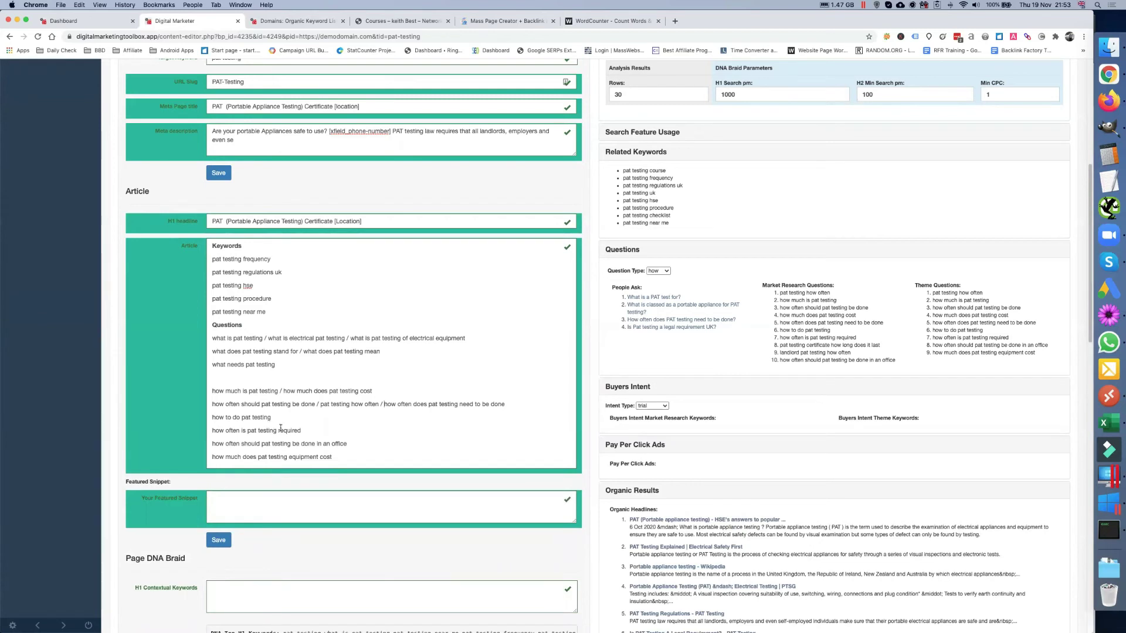
Append the "how often" questions ending in "required" and "in an office" to the how-often line and delete "how much does pat testing equipment cost".
{"action": "left_click", "coordinate": [519, 403]}
{"action": "left_click_drag", "start_coordinate": [211, 430], "coordinate": [350, 443]}
{"action": "key", "text": "super+c"}
{"action": "key", "text": "BackSpace"}
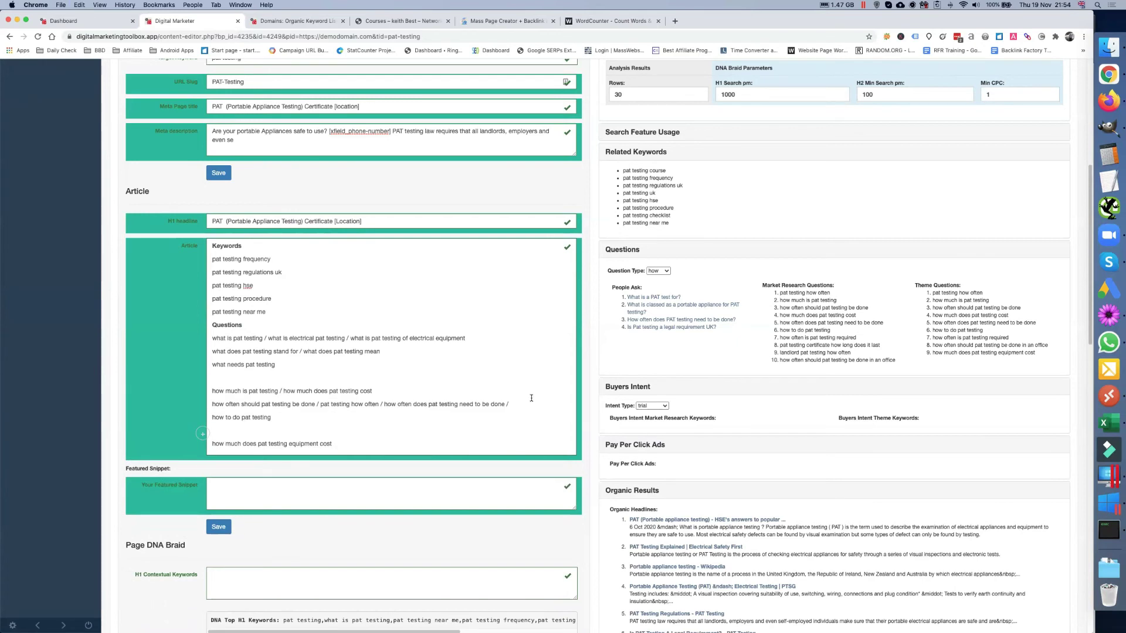
{"action": "key", "text": "super+v"}
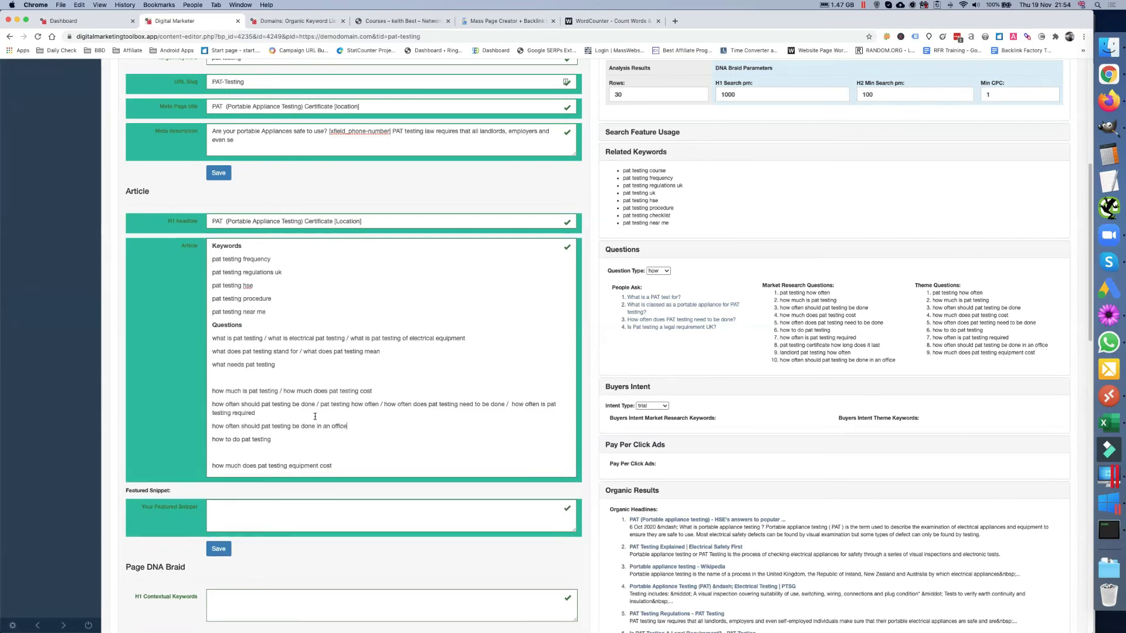
{"action": "left_click", "coordinate": [295, 414]}
{"action": "key", "text": "Delete"}
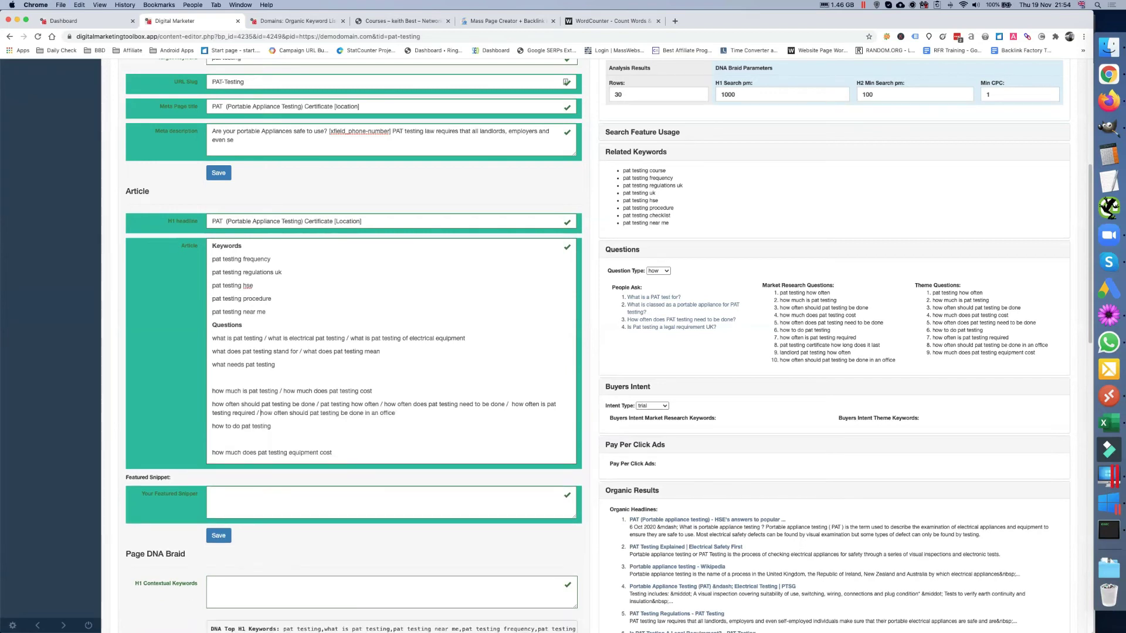
{"action": "triple_click", "coordinate": [287, 452]}
{"action": "key", "text": "BackSpace"}
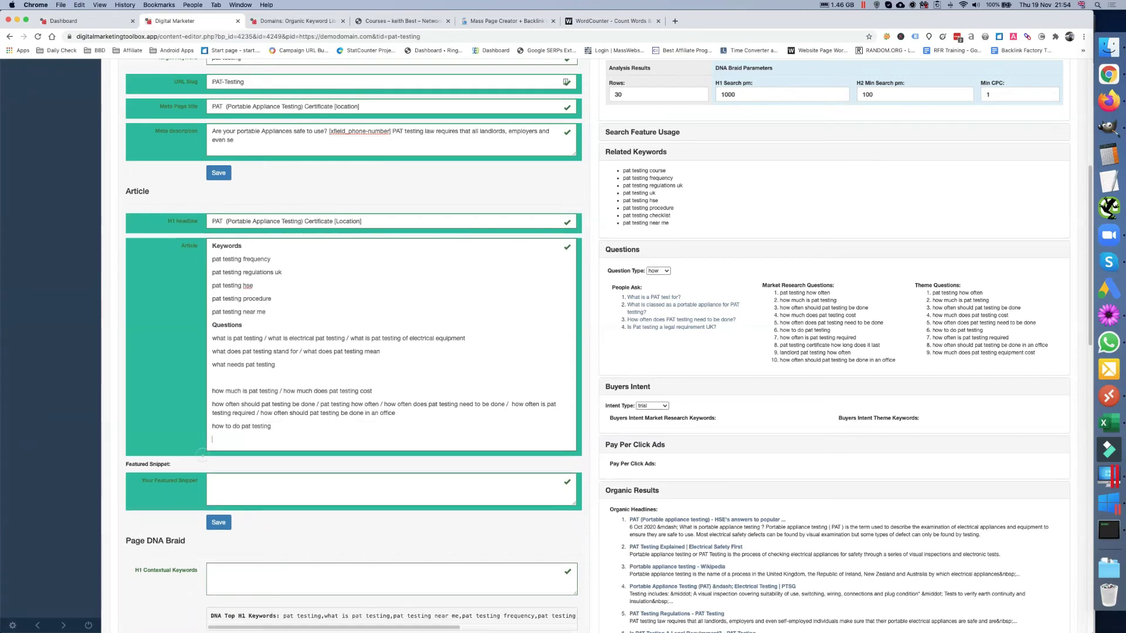
Set the question type to "when" and copy "when should pat testing be done" to the end of the Article's question list, followed by blank lines.
{"action": "left_click", "coordinate": [658, 271]}
{"action": "left_click", "coordinate": [658, 286]}
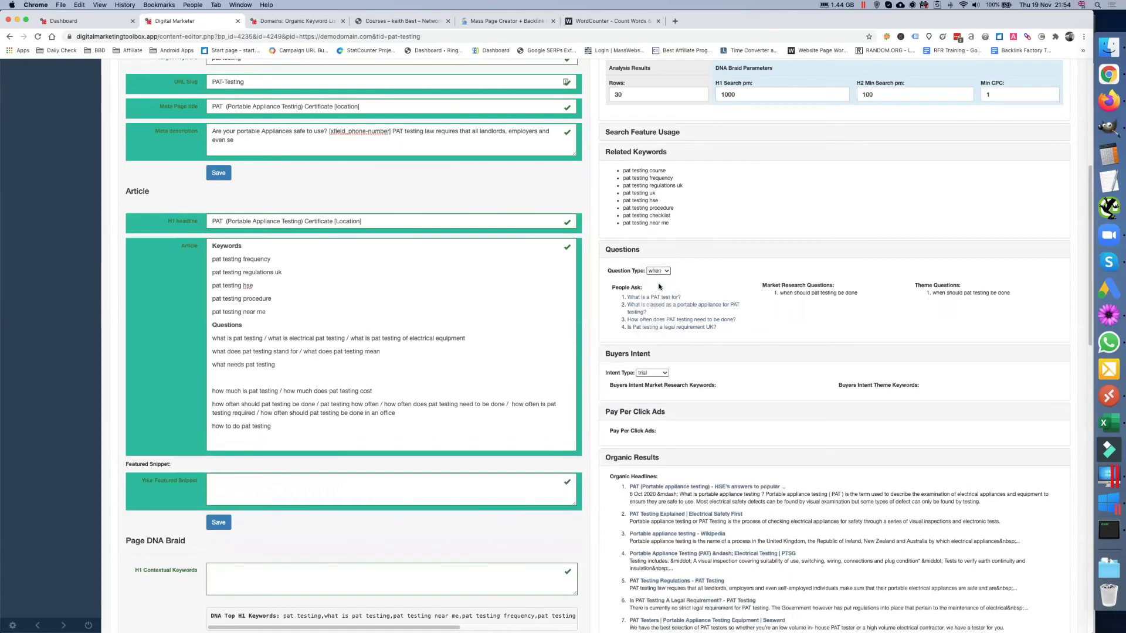
{"action": "double_click", "coordinate": [787, 293]}
{"action": "left_click_drag", "start_coordinate": [816, 292], "coordinate": [857, 295]}
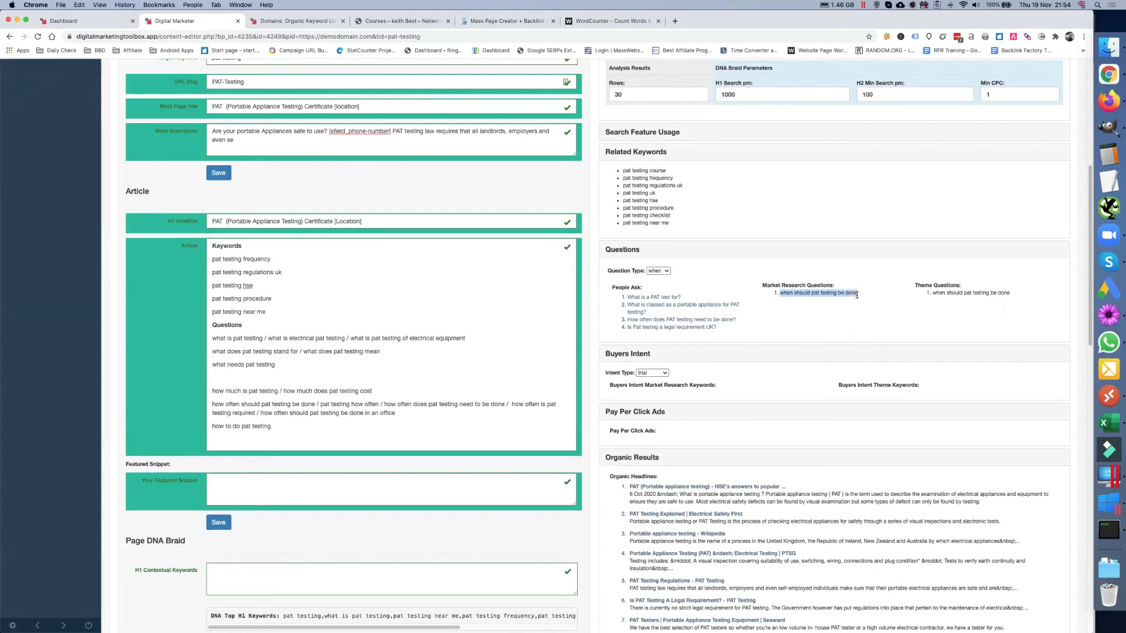
{"action": "key", "text": "super+c"}
{"action": "left_click", "coordinate": [261, 438]}
{"action": "key", "text": "Return"}
{"action": "key", "text": "super+v"}
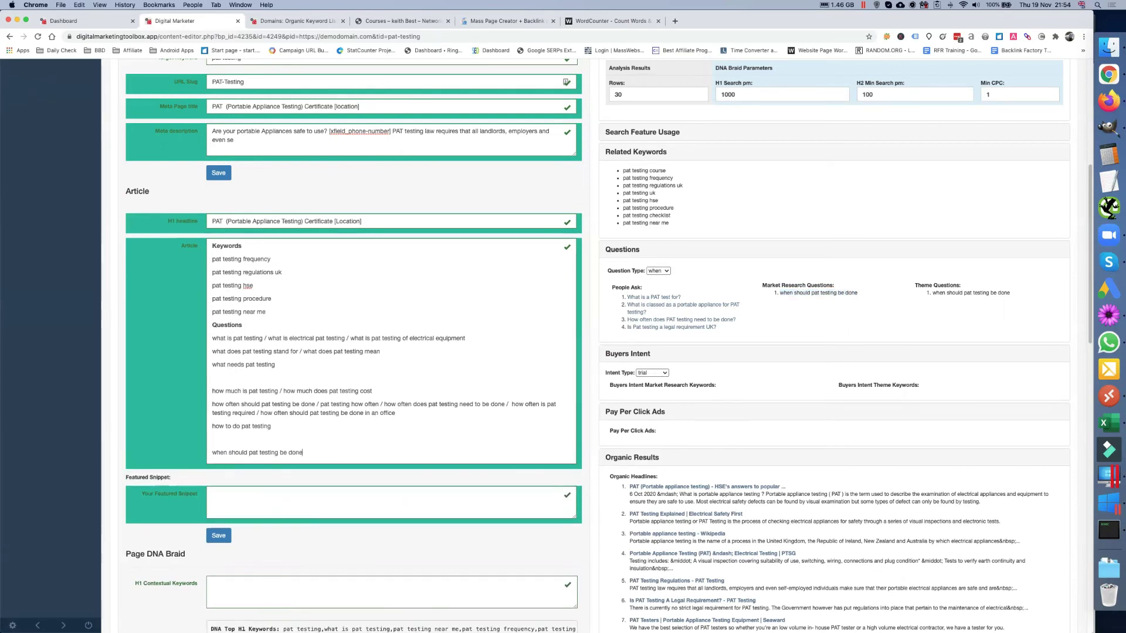
{"action": "key", "text": "Return"}
{"action": "key", "text": "Return"}
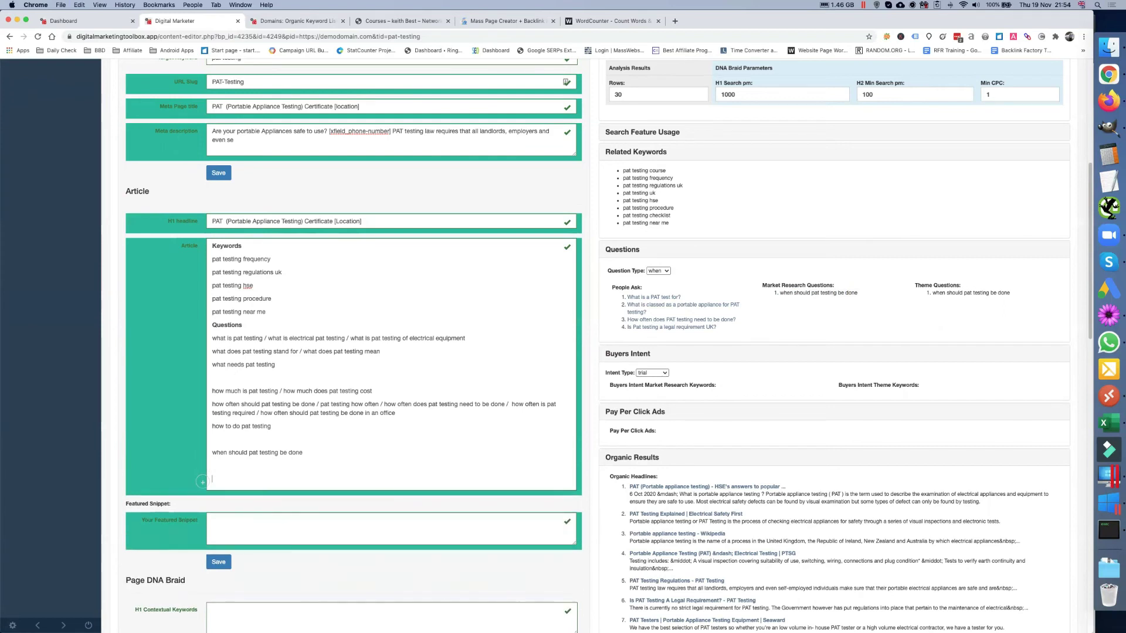
Set the question type to "who" and append "what is pat testing and who can carry it out" after a slash to the what-is line.
{"action": "left_click", "coordinate": [658, 271]}
{"action": "left_click", "coordinate": [660, 282]}
{"action": "left_click", "coordinate": [658, 272]}
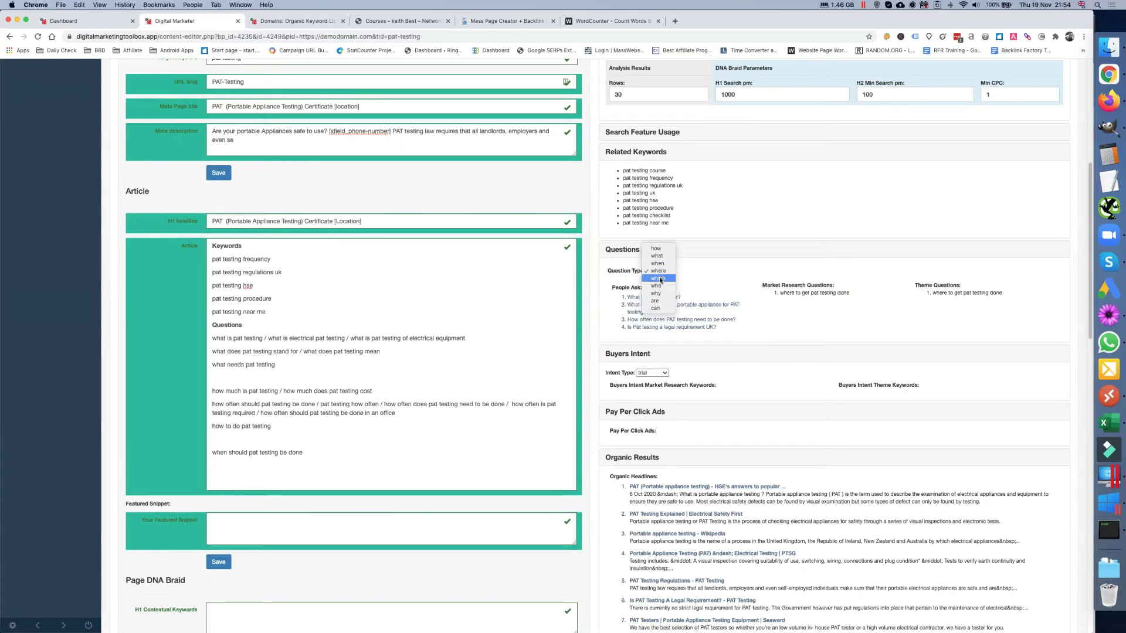
{"action": "left_click", "coordinate": [660, 282]}
{"action": "left_click", "coordinate": [661, 272]}
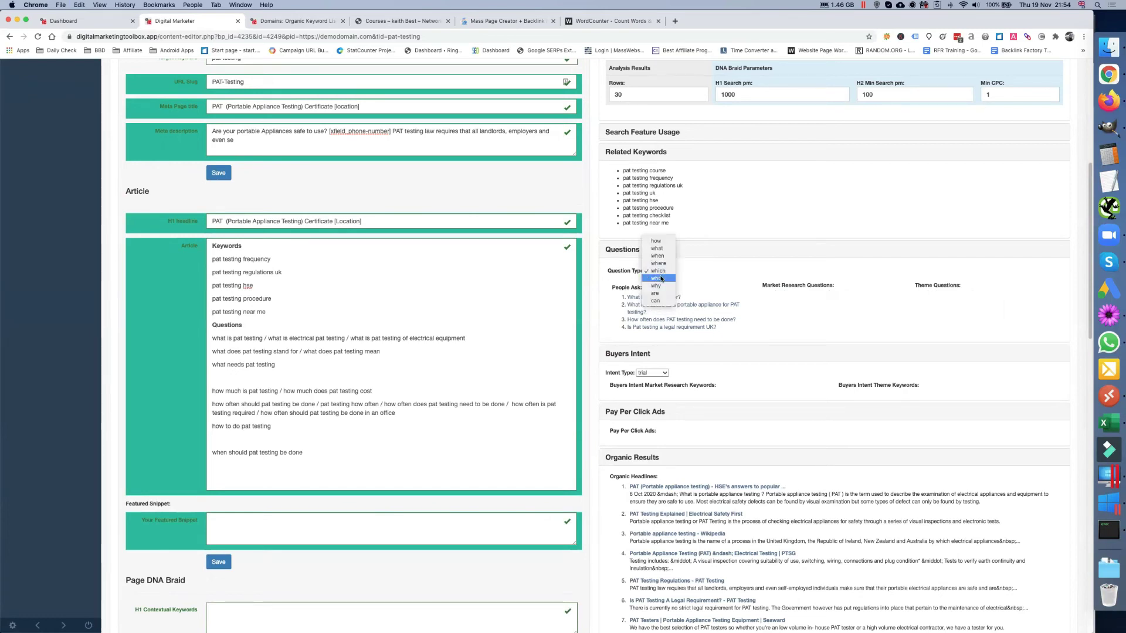
{"action": "left_click", "coordinate": [661, 279]}
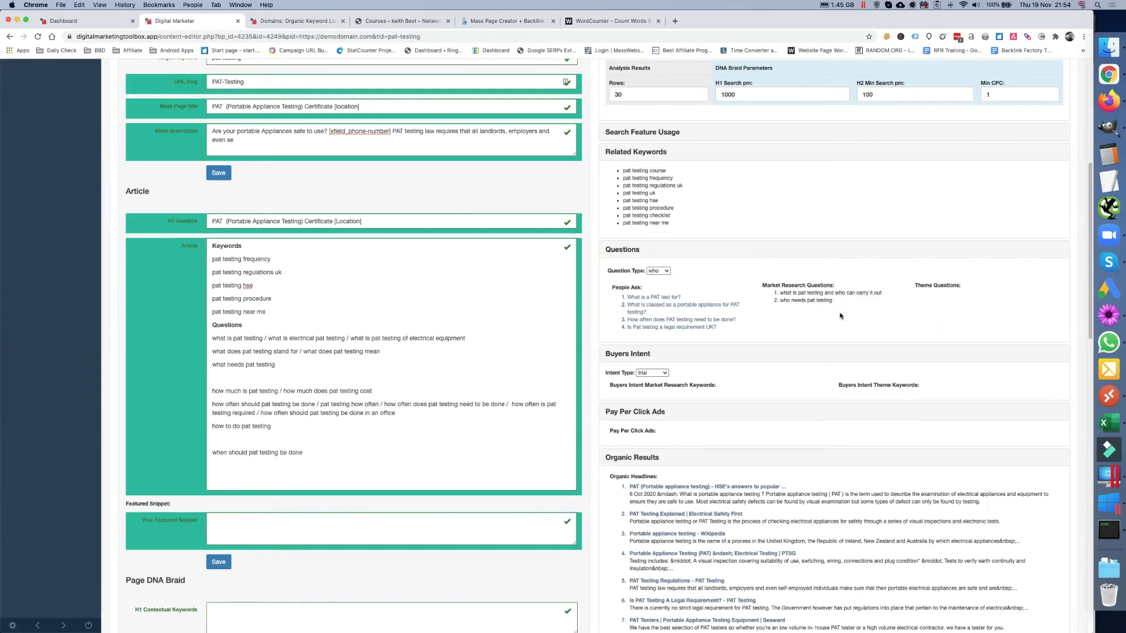
{"action": "mouse_move", "coordinate": [783, 292]}
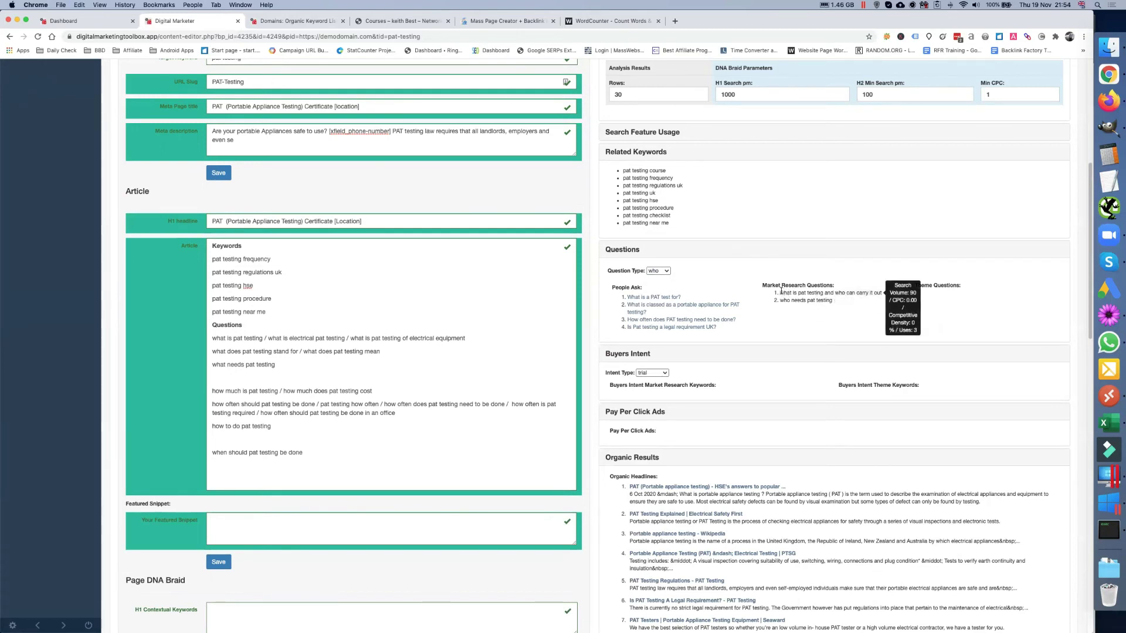
{"action": "left_click_drag", "start_coordinate": [780, 293], "coordinate": [882, 295]}
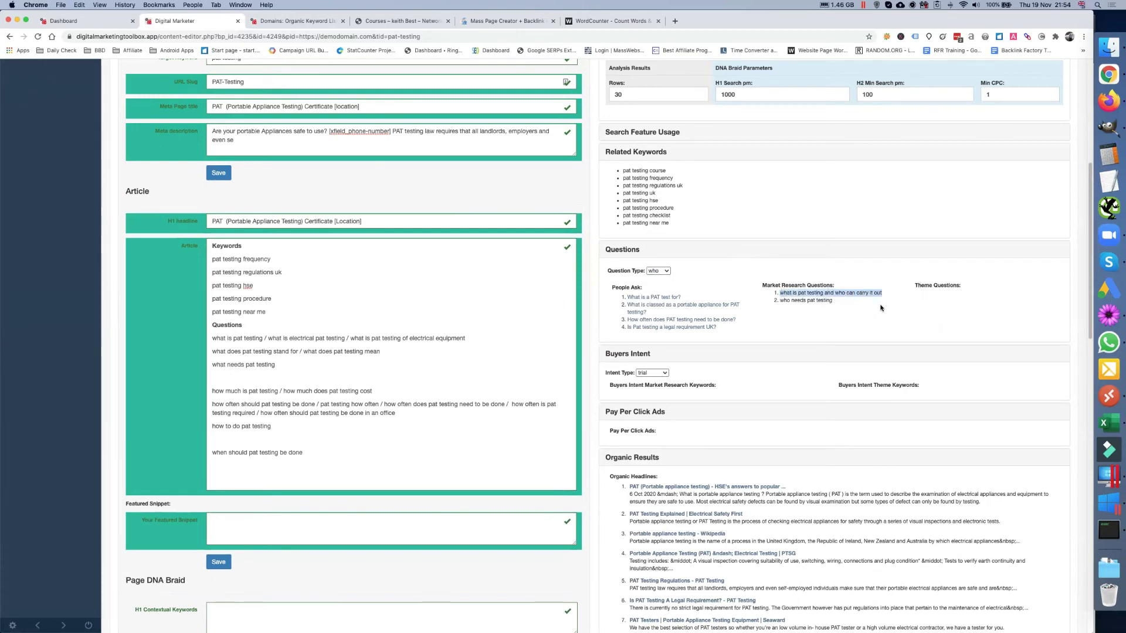
{"action": "left_click", "coordinate": [475, 338]}
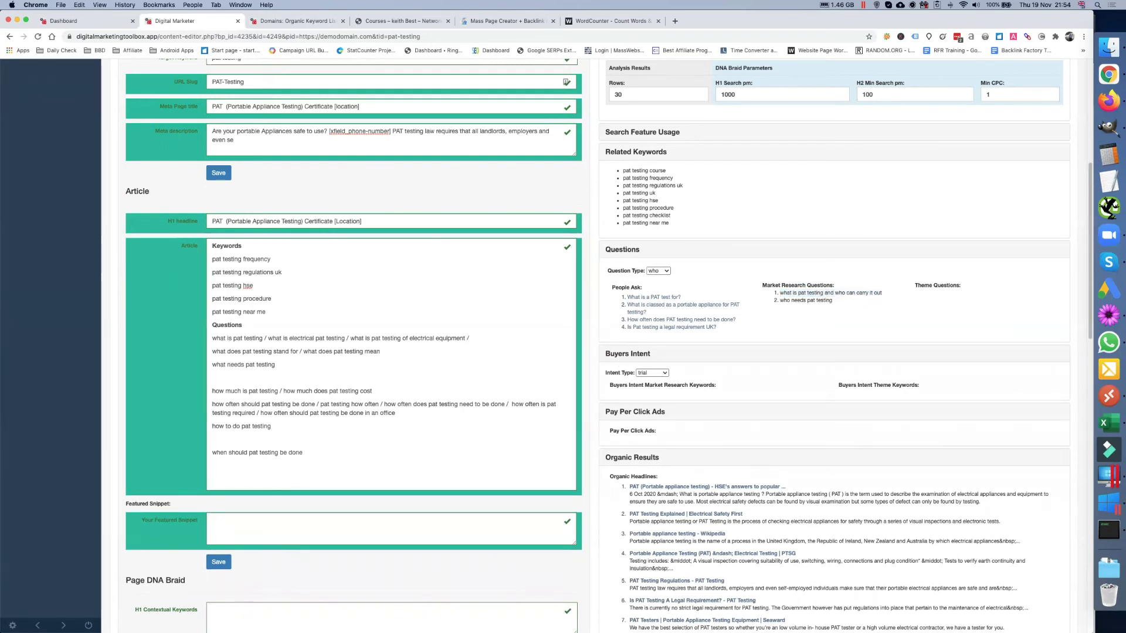
{"action": "key", "text": "super+v"}
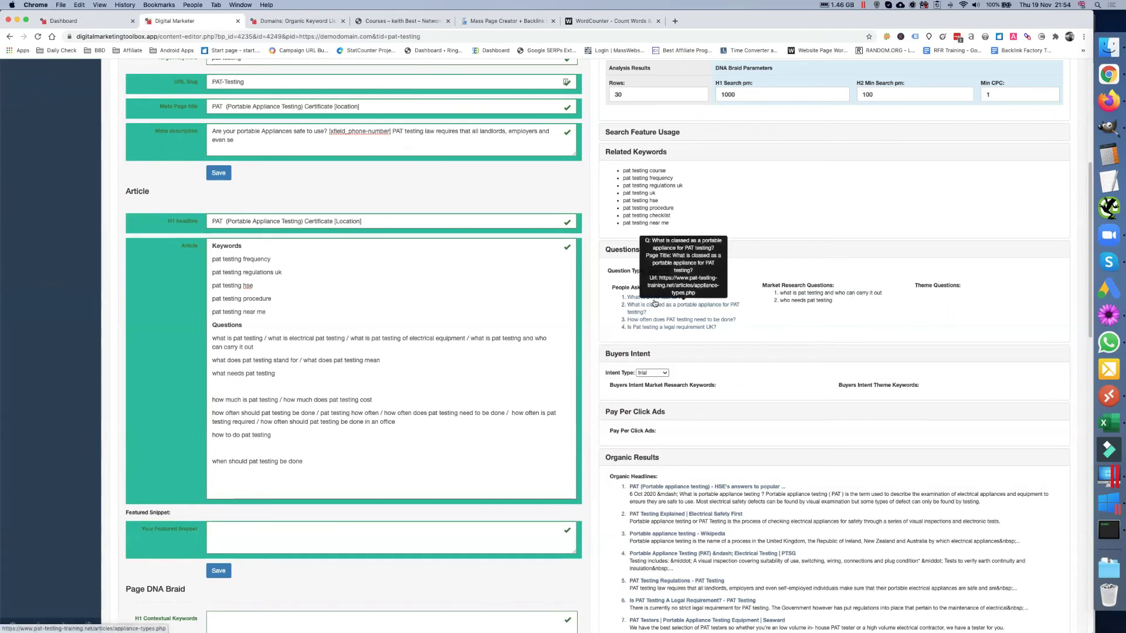
Set the question type to "why" and copy "why is pat testing important" to the end of the Article's question list, followed by blank lines.
{"action": "left_click", "coordinate": [658, 271]}
{"action": "left_click", "coordinate": [657, 279]}
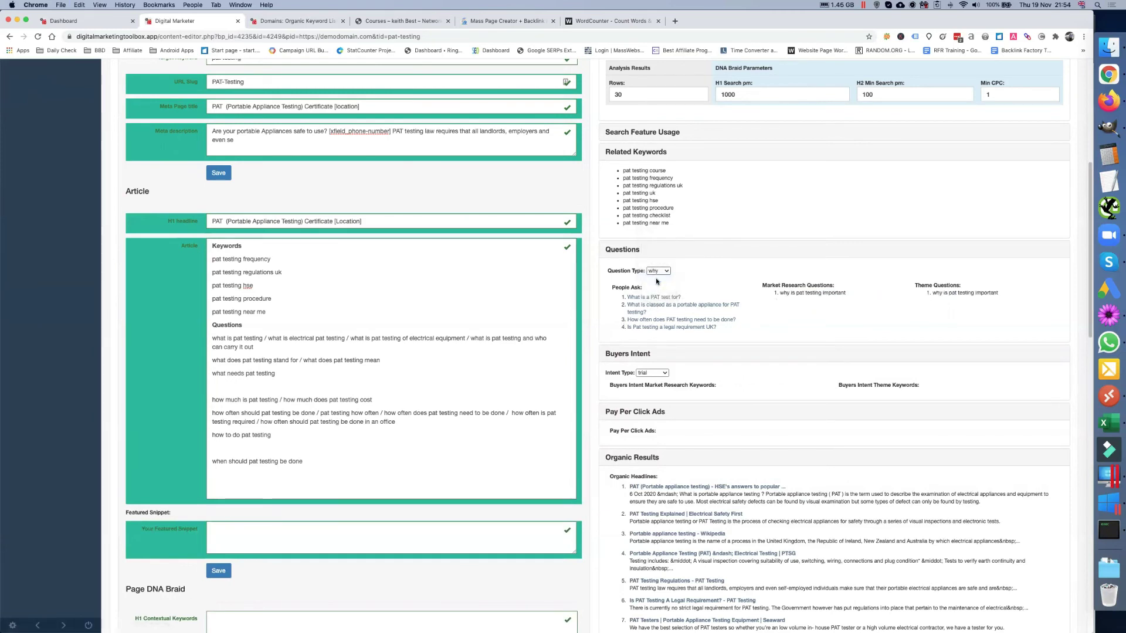
{"action": "mouse_move", "coordinate": [844, 293]}
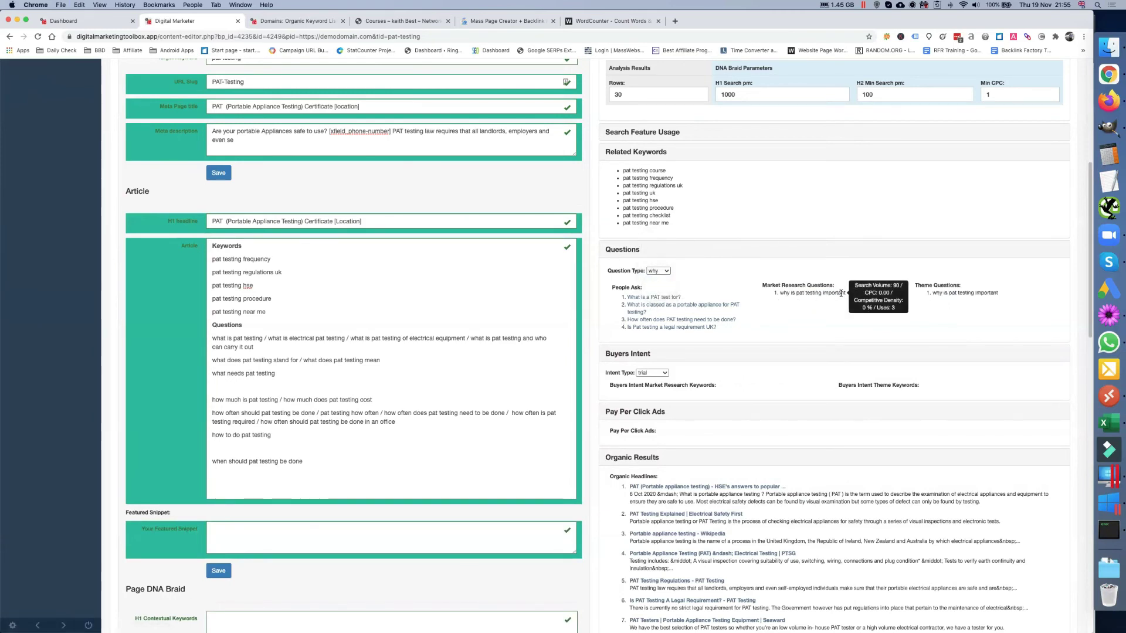
{"action": "left_click_drag", "start_coordinate": [845, 292], "coordinate": [783, 292]}
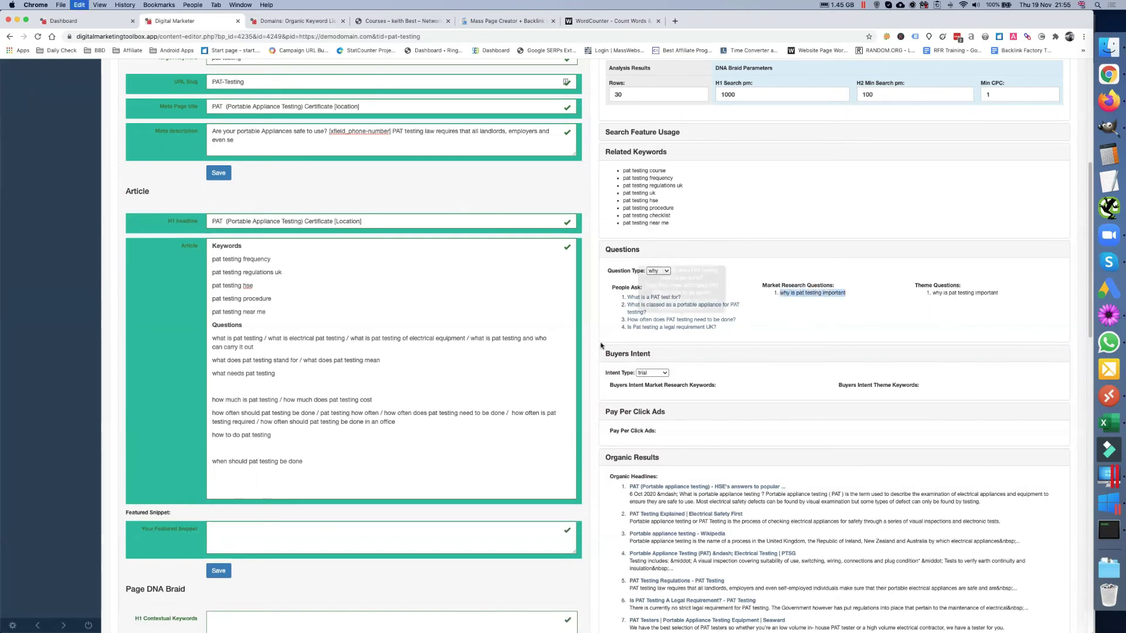
{"action": "left_click", "coordinate": [327, 469]}
{"action": "key", "text": "Return"}
{"action": "key", "text": "Return"}
{"action": "key", "text": "super+v"}
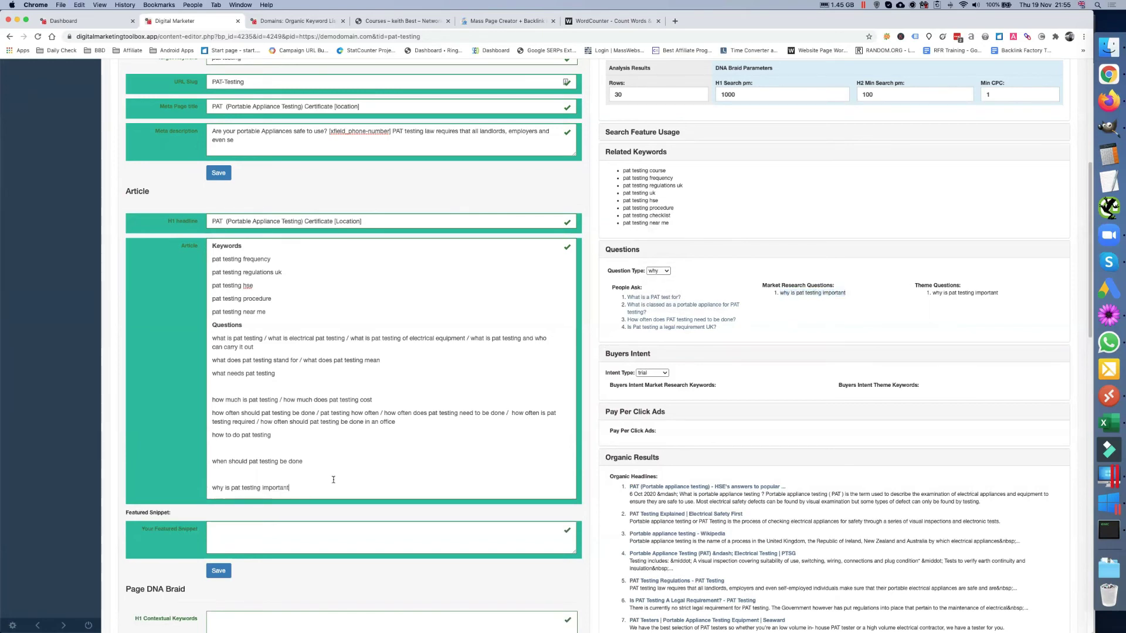
{"action": "key", "text": "Return"}
{"action": "key", "text": "Return"}
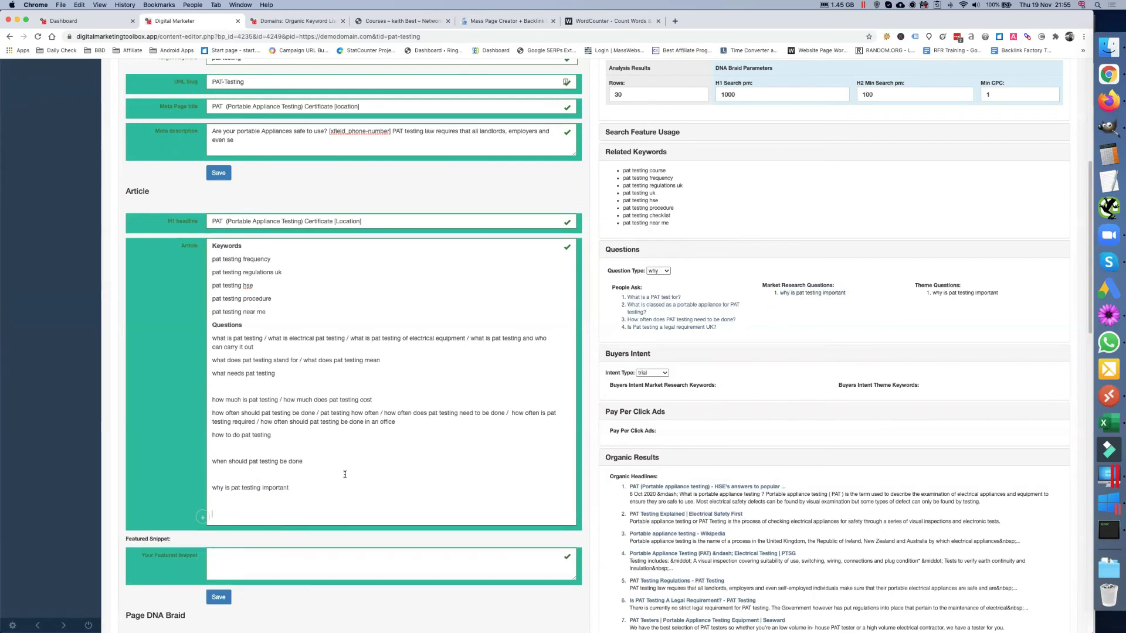
Set the question type to "can" and copy "can you do your own pat testing" directly below the "why is pat testing important" line.
{"action": "left_click", "coordinate": [658, 271]}
{"action": "left_click", "coordinate": [656, 280]}
{"action": "left_click", "coordinate": [658, 271]}
{"action": "left_click", "coordinate": [658, 280]}
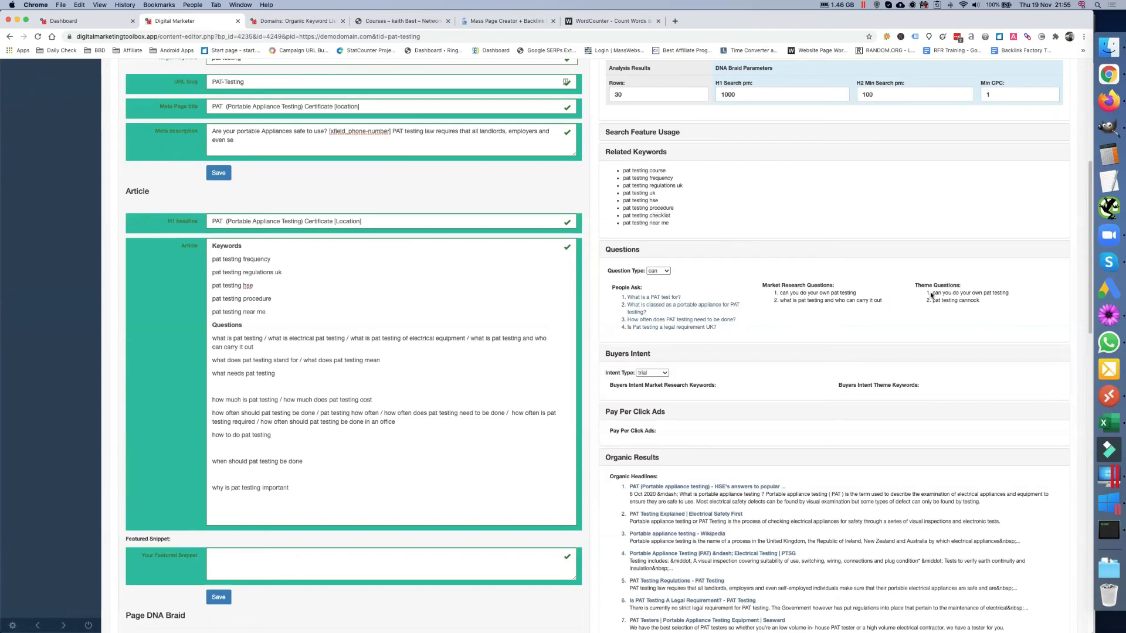
{"action": "mouse_move", "coordinate": [932, 292]}
{"action": "left_click_drag", "start_coordinate": [933, 292], "coordinate": [1008, 293]}
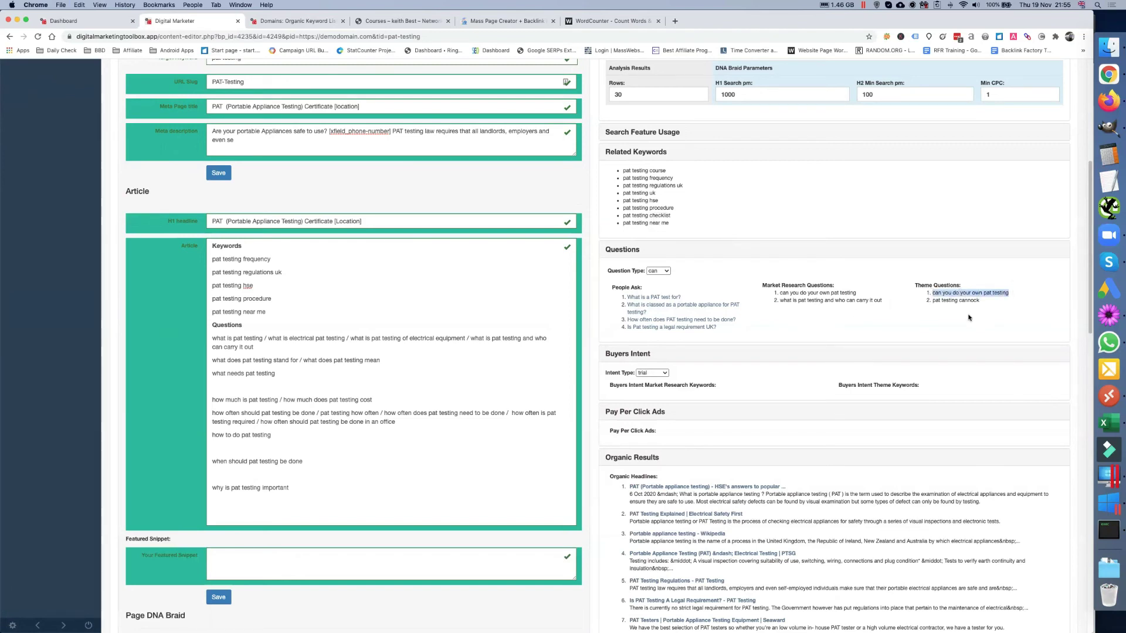
{"action": "key", "text": "super+c"}
{"action": "left_click", "coordinate": [288, 506]}
{"action": "key", "text": "super+v"}
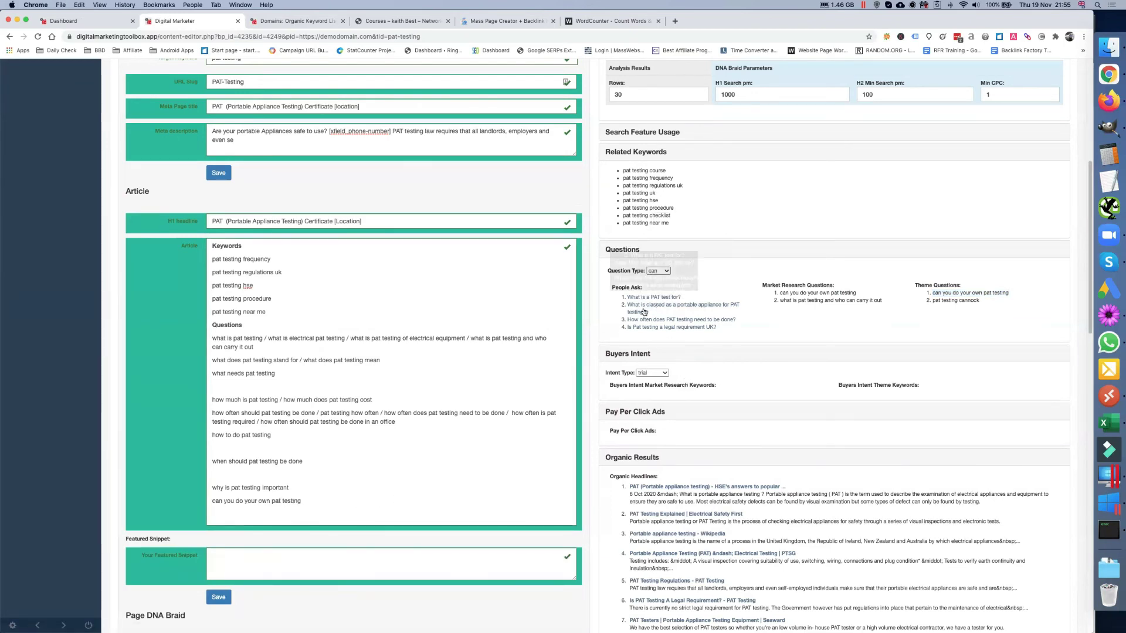
Set the Buyers Intent type to "versus" to check for matching keywords.
{"action": "left_click", "coordinate": [664, 374]}
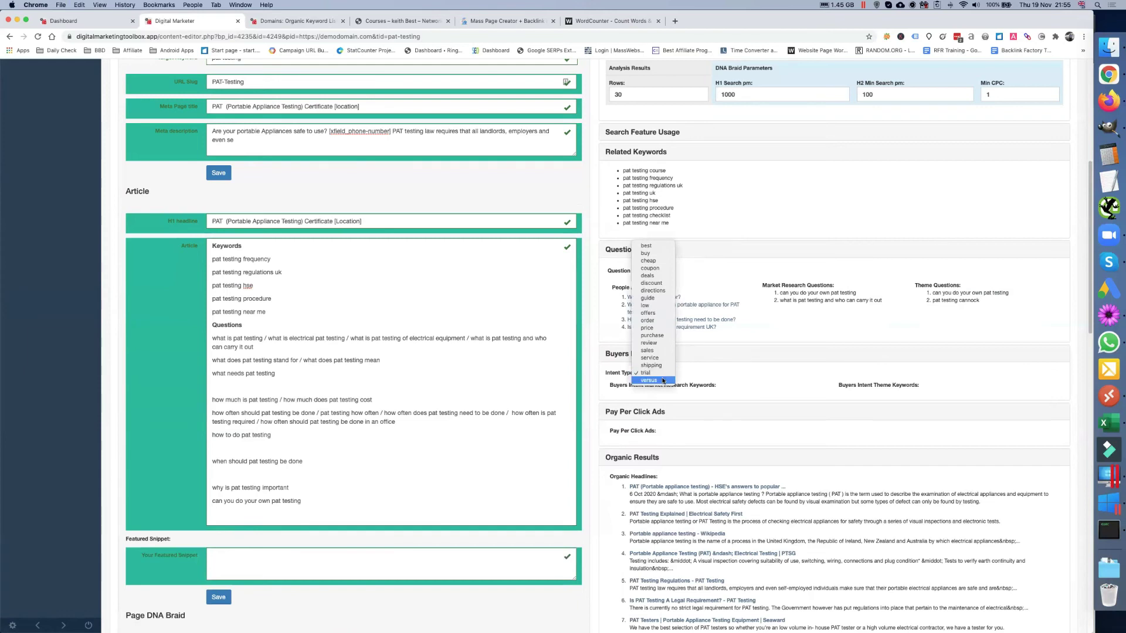
{"action": "left_click", "coordinate": [662, 382]}
{"action": "left_click", "coordinate": [663, 374]}
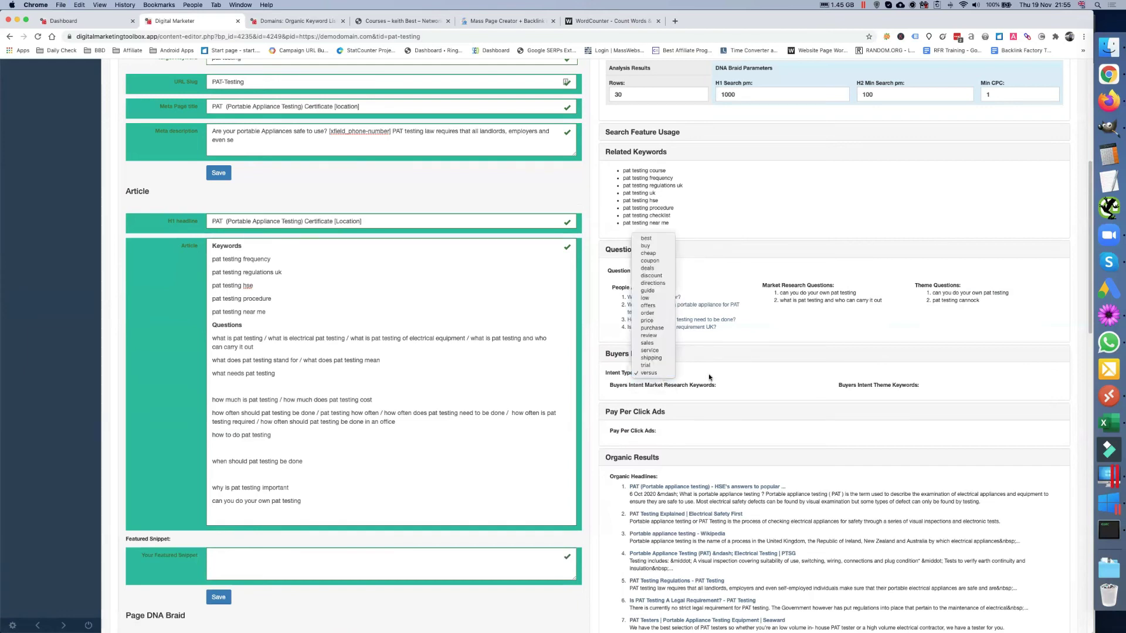
{"action": "left_click", "coordinate": [657, 381]}
Copy the portable appliance testing definition from the first organic result, HSE's answers, into a new paragraph below the what-is questions in the Article.
{"action": "scroll", "coordinate": [377, 469], "scroll_direction": "down", "scroll_amount": 1}
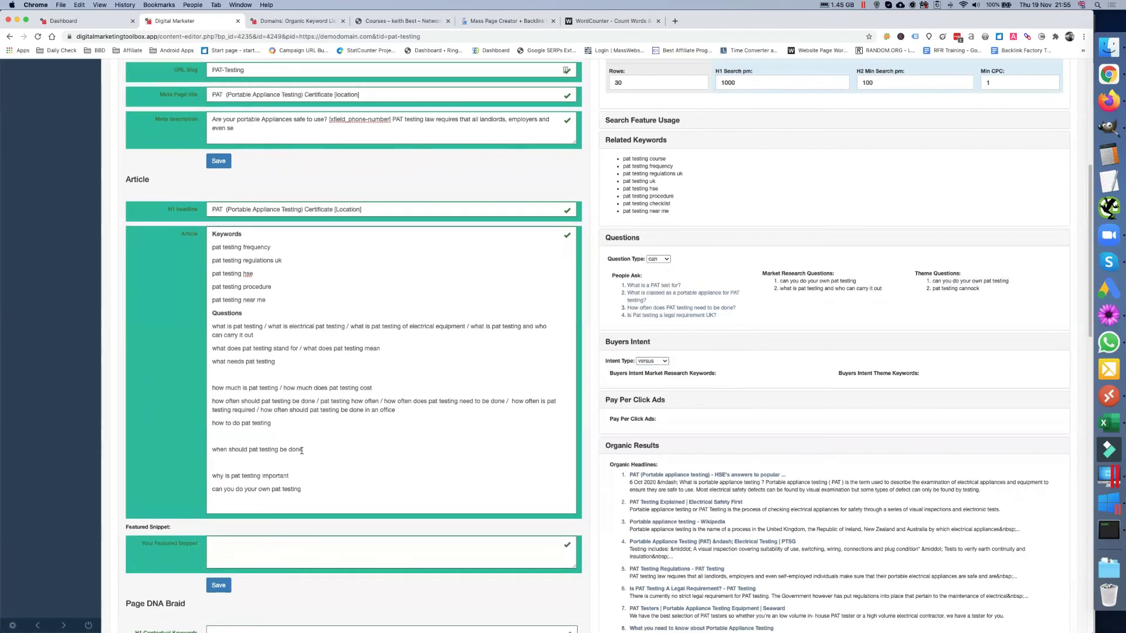
{"action": "scroll", "coordinate": [377, 477], "scroll_direction": "down", "scroll_amount": 3}
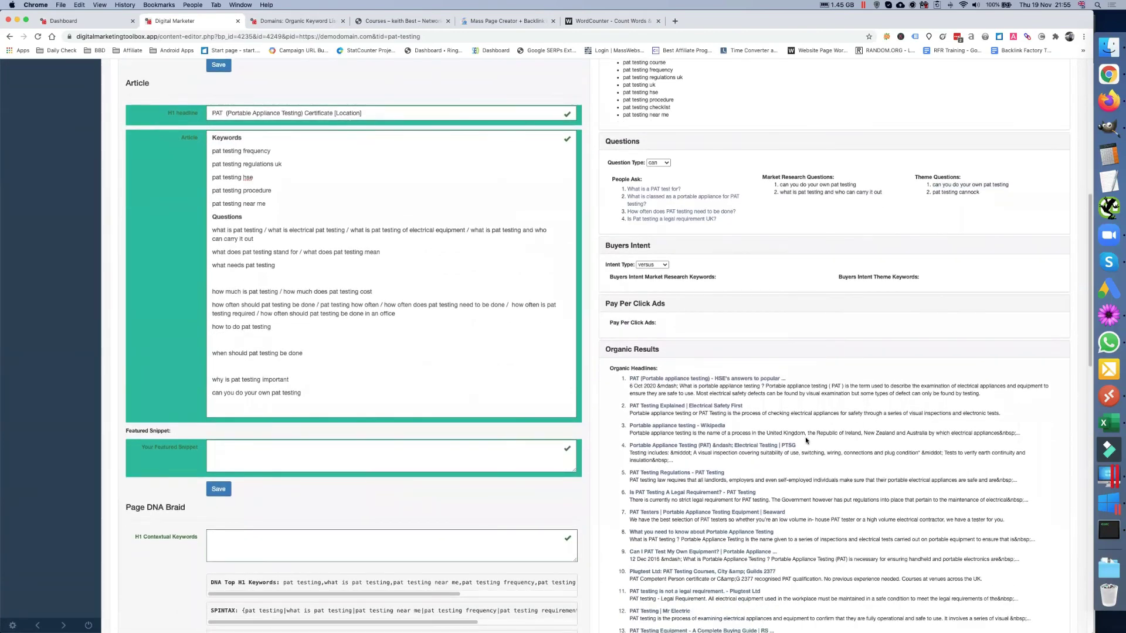
{"action": "scroll", "coordinate": [712, 399], "scroll_direction": "down", "scroll_amount": 1}
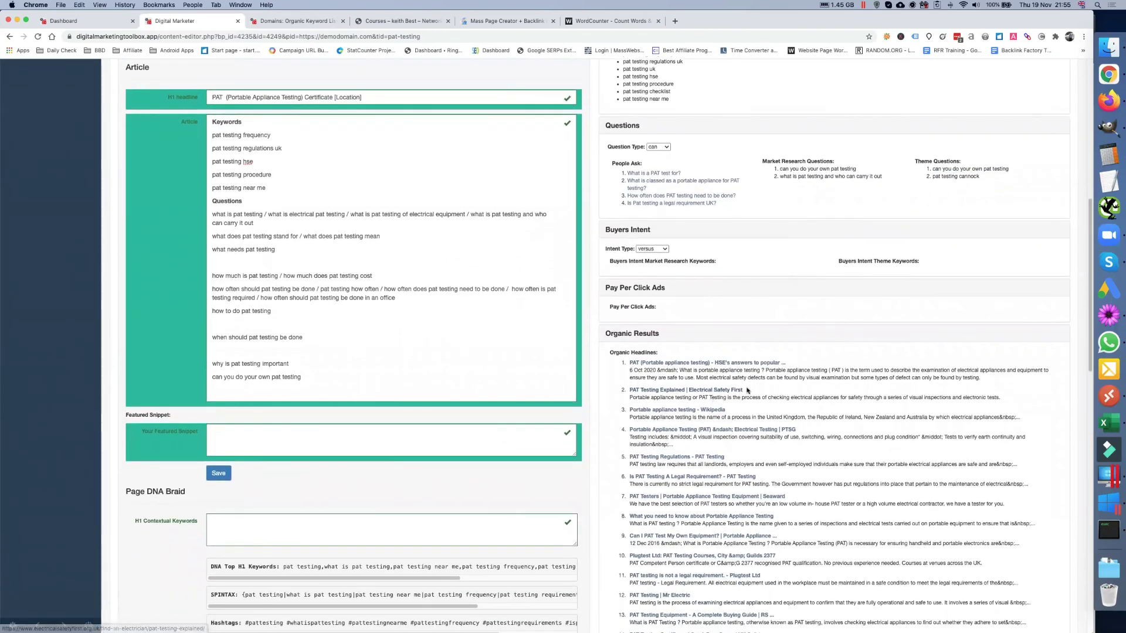
{"action": "scroll", "coordinate": [781, 376], "scroll_direction": "down", "scroll_amount": 1}
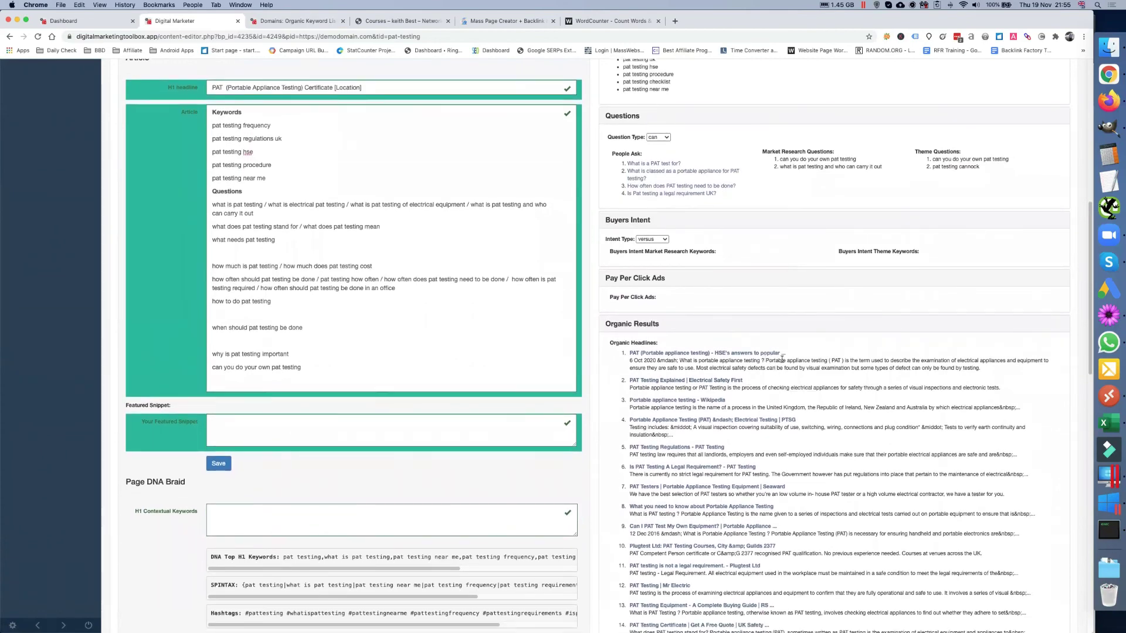
{"action": "left_click_drag", "start_coordinate": [766, 361], "coordinate": [830, 359]}
{"action": "left_click_drag", "start_coordinate": [831, 359], "coordinate": [980, 374]}
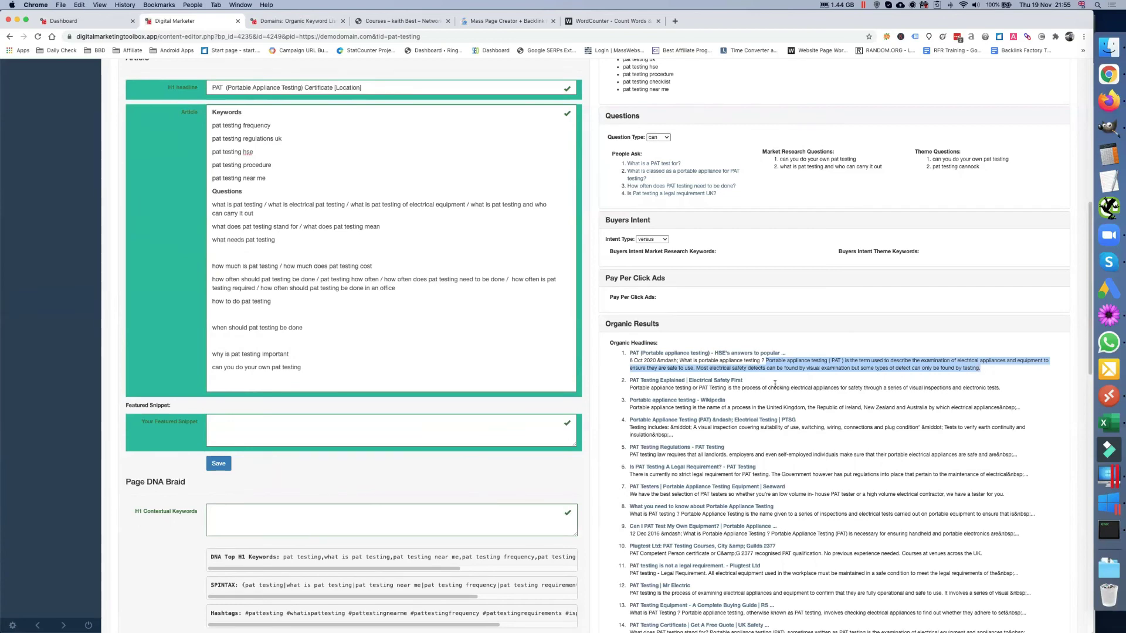
{"action": "scroll", "coordinate": [333, 364], "scroll_direction": "up", "scroll_amount": 3}
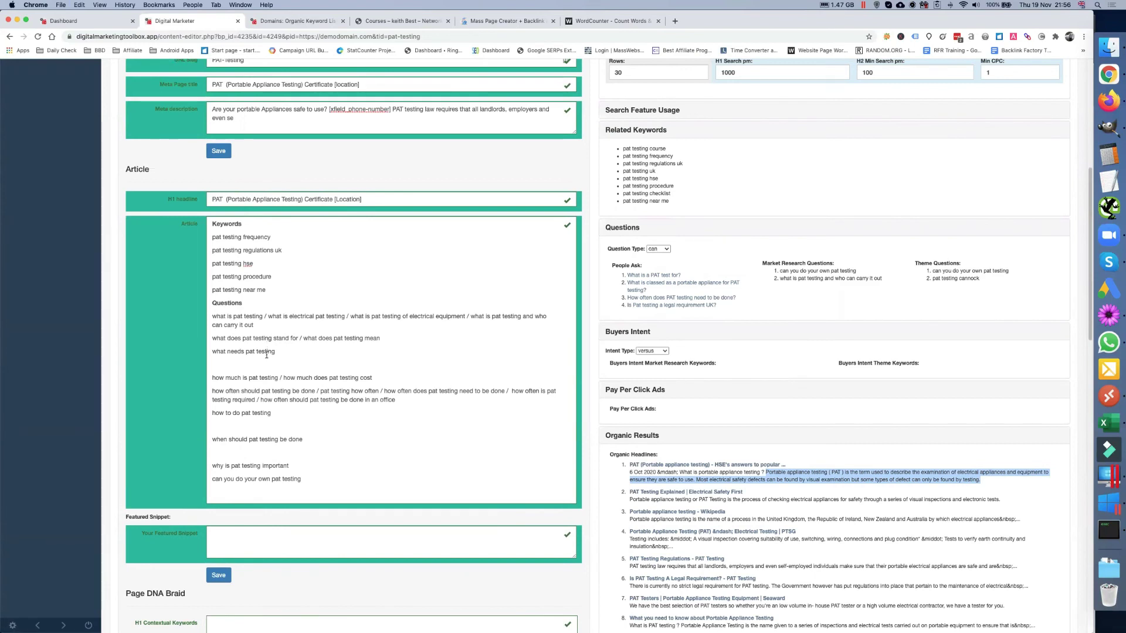
{"action": "left_click", "coordinate": [290, 327]}
{"action": "key", "text": "Return"}
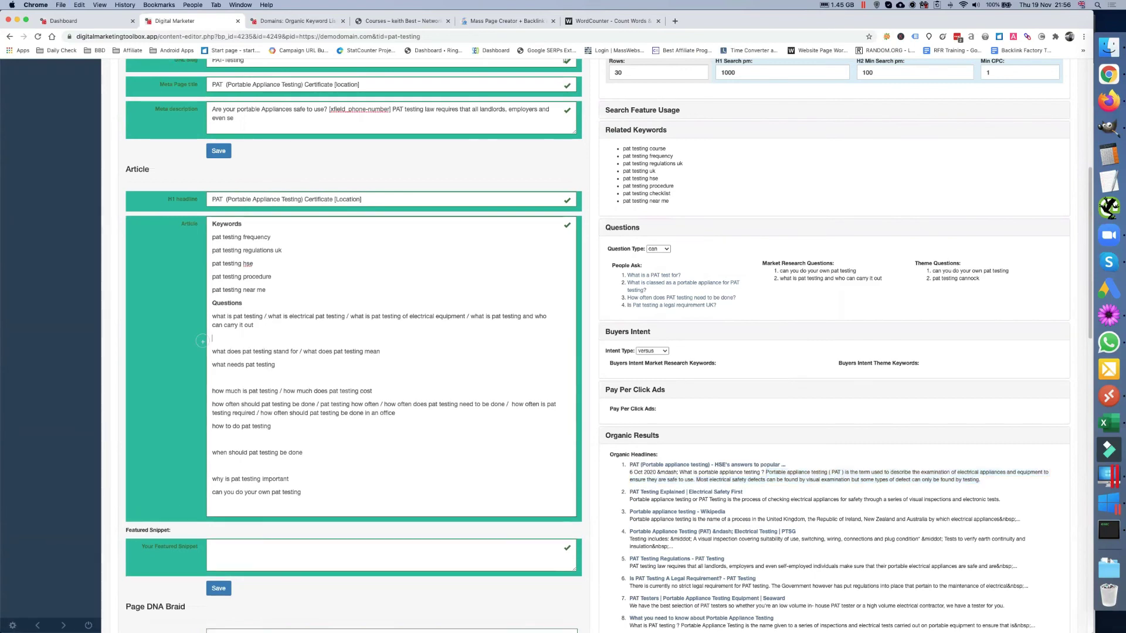
{"action": "key", "text": "super+v"}
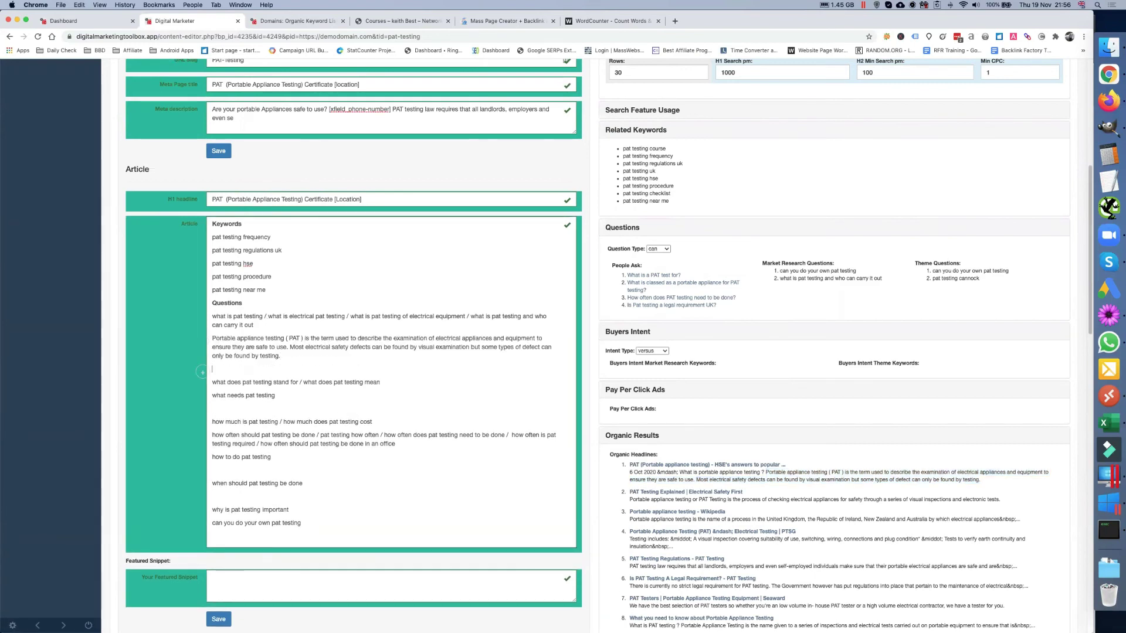
Examine the organic result headlines and descriptions for more text that answers the Article's questions.
{"action": "scroll", "coordinate": [814, 505], "scroll_direction": "down", "scroll_amount": 2}
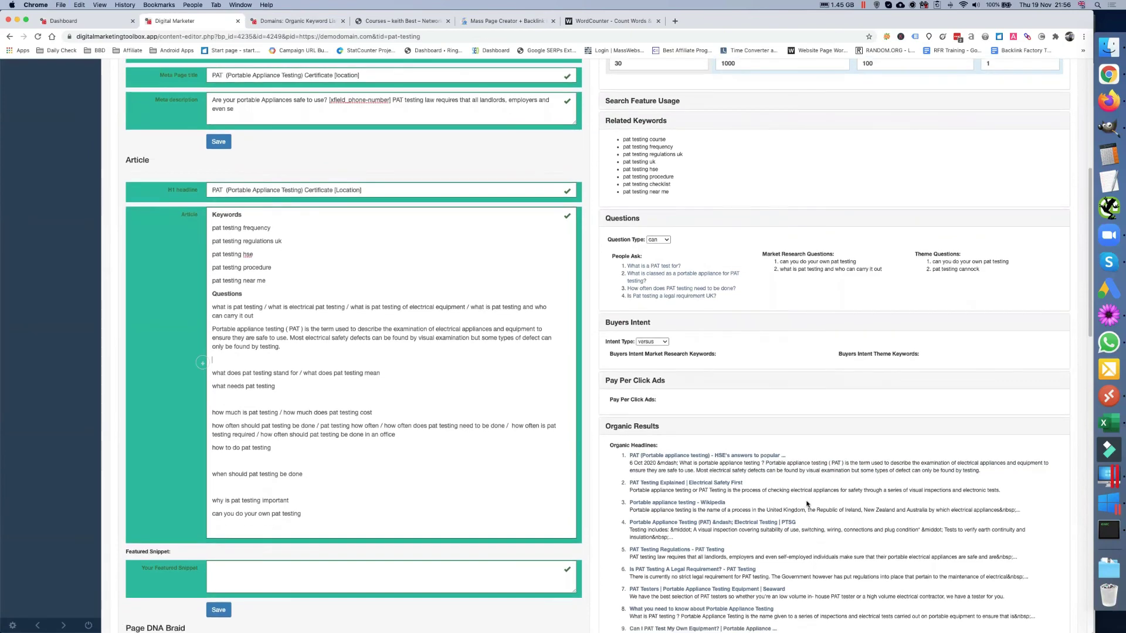
{"action": "scroll", "coordinate": [756, 500], "scroll_direction": "down", "scroll_amount": 1}
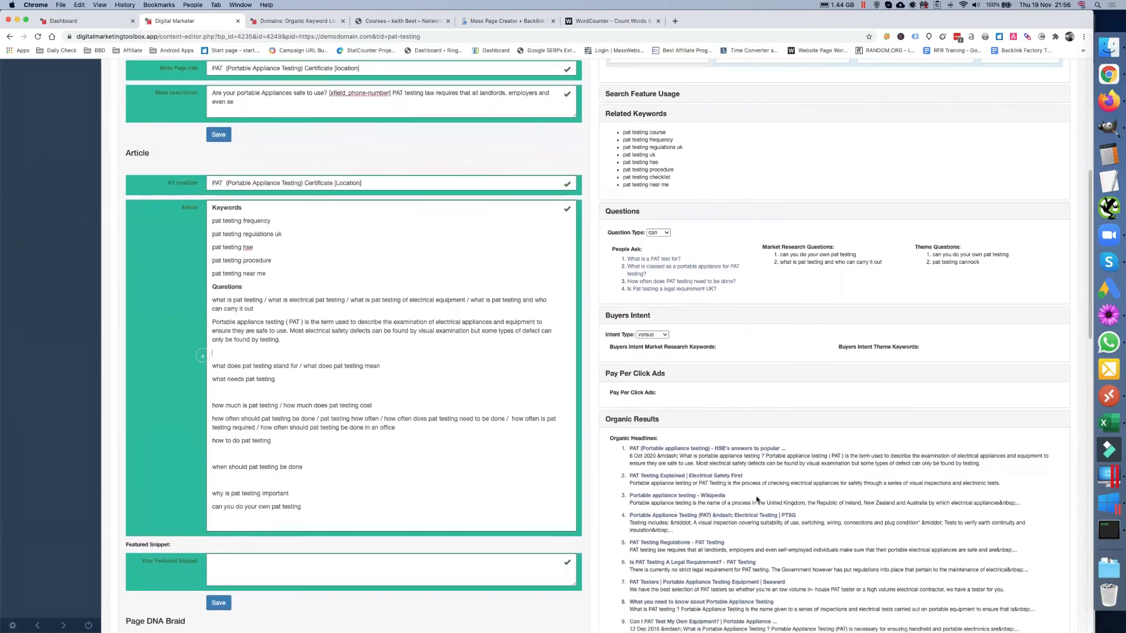
{"action": "scroll", "coordinate": [757, 497], "scroll_direction": "down", "scroll_amount": 2}
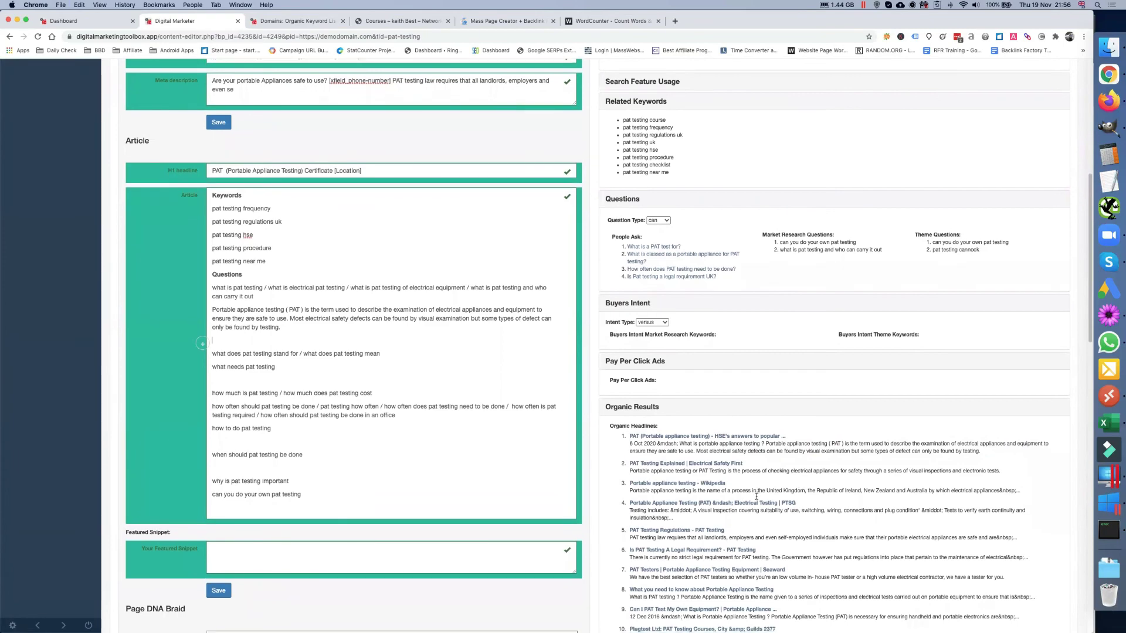
{"action": "scroll", "coordinate": [757, 498], "scroll_direction": "down", "scroll_amount": 3}
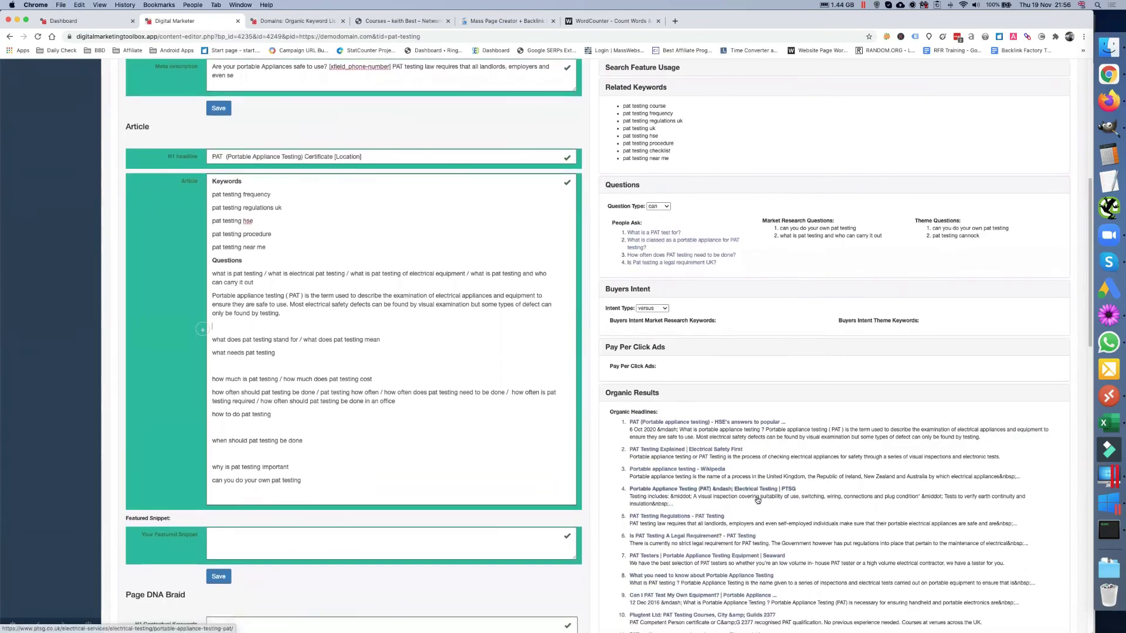
{"action": "scroll", "coordinate": [757, 497], "scroll_direction": "down", "scroll_amount": 3}
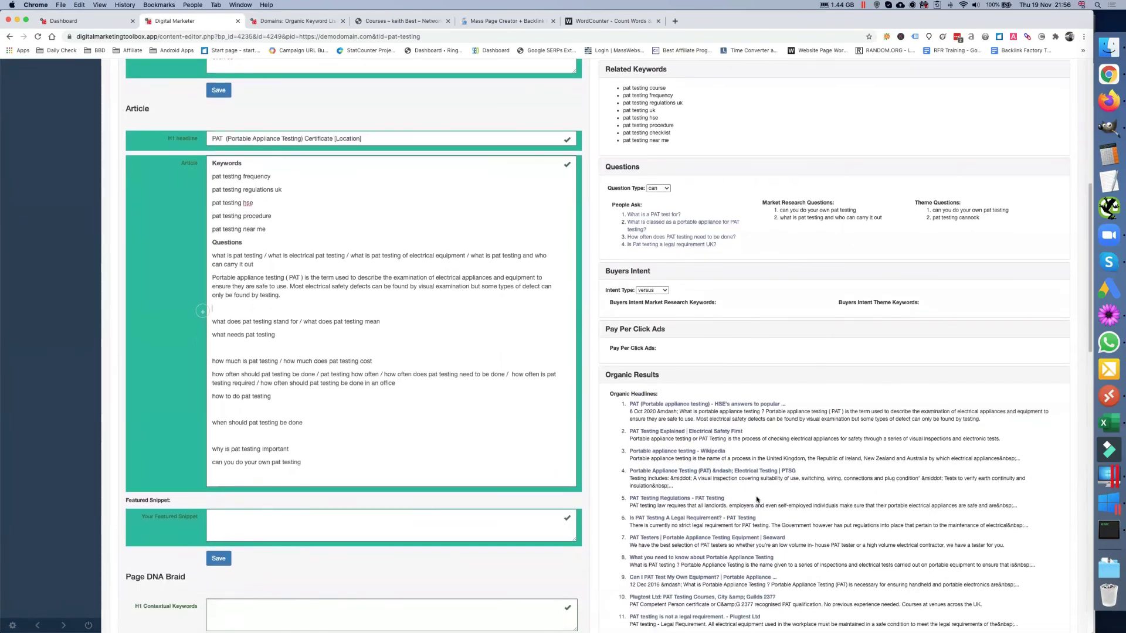
{"action": "scroll", "coordinate": [757, 497], "scroll_direction": "down", "scroll_amount": 3}
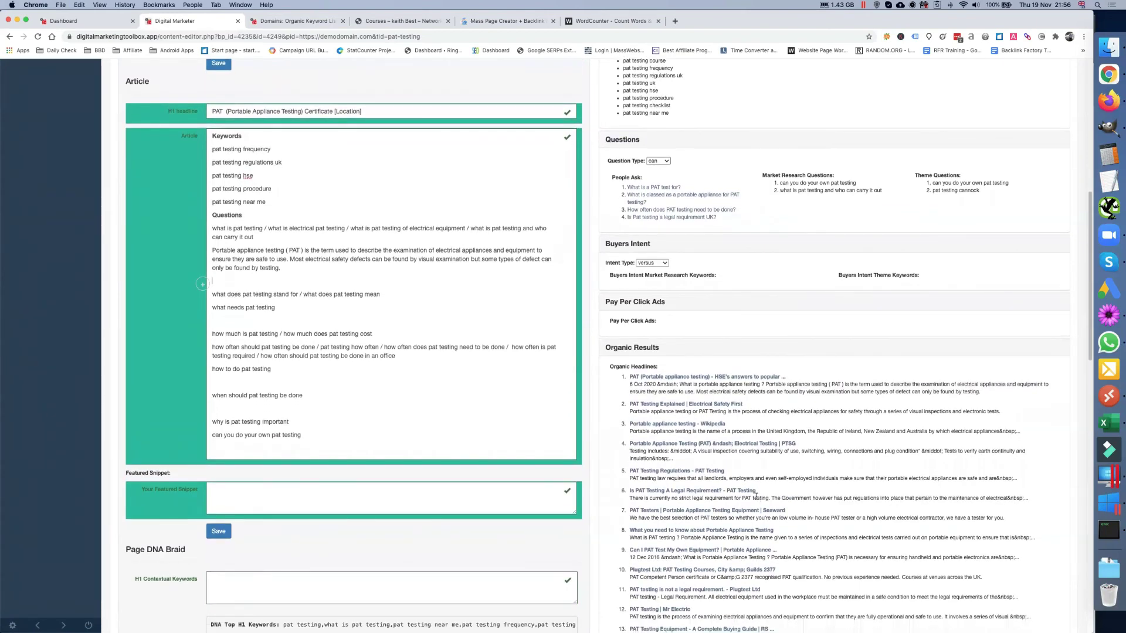
{"action": "scroll", "coordinate": [756, 497], "scroll_direction": "down", "scroll_amount": 2}
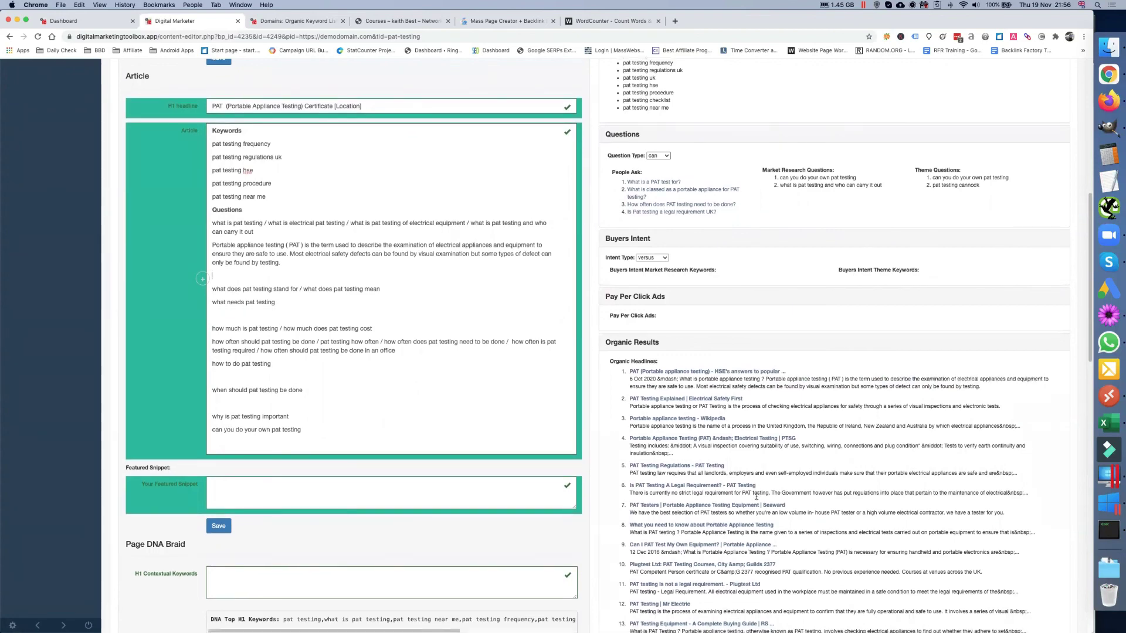
{"action": "scroll", "coordinate": [757, 499], "scroll_direction": "down", "scroll_amount": 4}
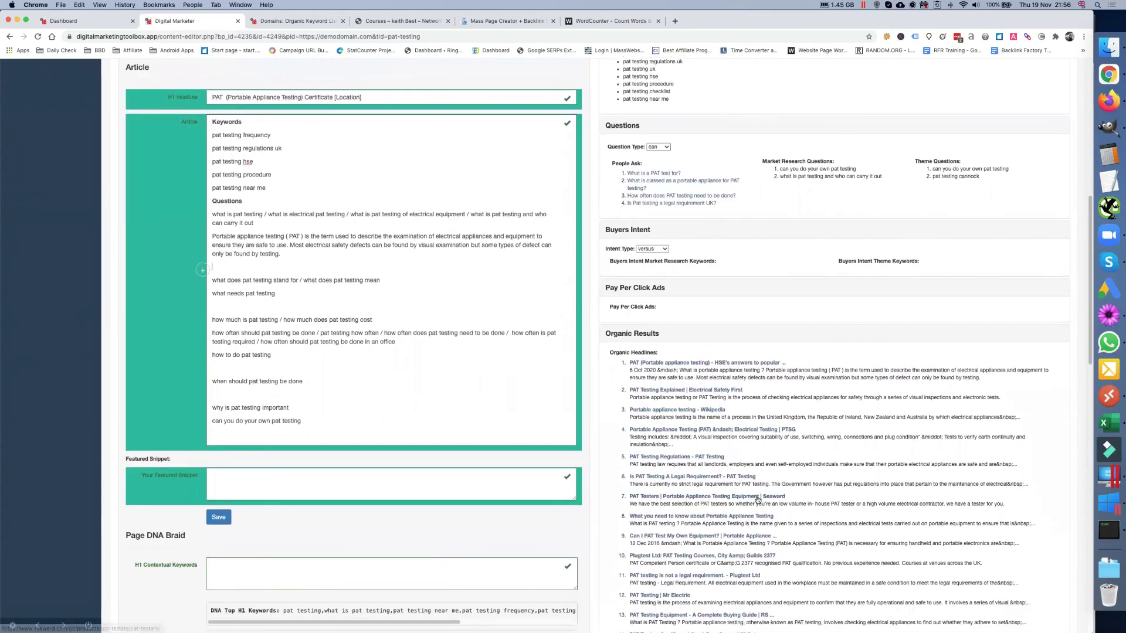
{"action": "scroll", "coordinate": [757, 499], "scroll_direction": "down", "scroll_amount": 1}
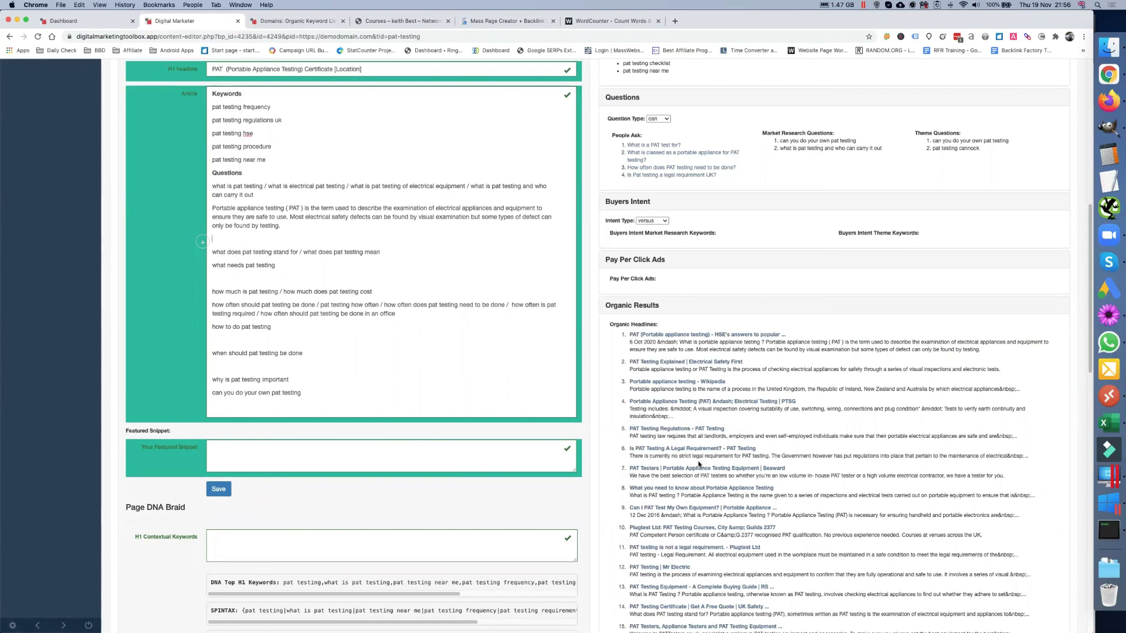
{"action": "scroll", "coordinate": [681, 472], "scroll_direction": "down", "scroll_amount": 1}
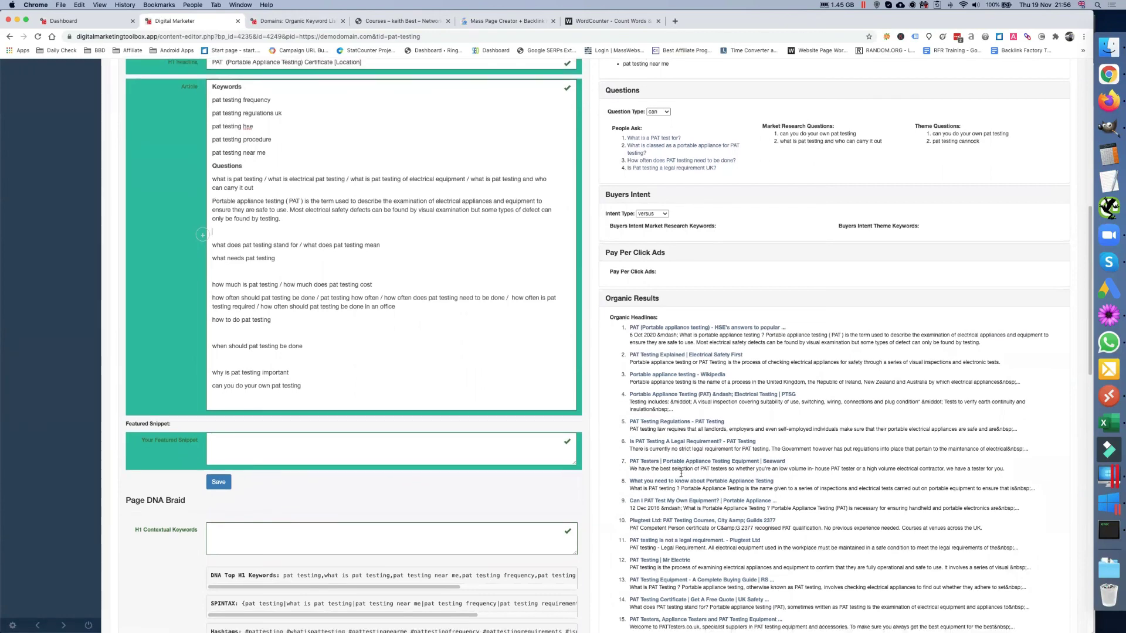
Copy the sentence on maintaining workplace electrical equipment in a safe condition from organic result 11 into the Article, below the portable appliance testing definition.
{"action": "scroll", "coordinate": [667, 477], "scroll_direction": "down", "scroll_amount": 2}
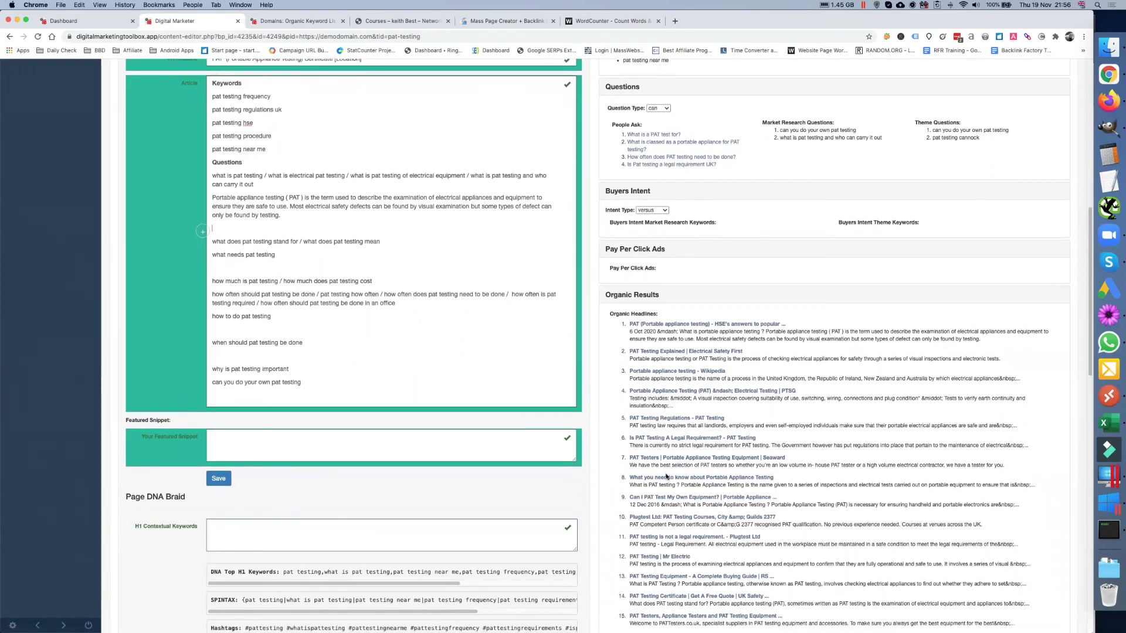
{"action": "scroll", "coordinate": [666, 472], "scroll_direction": "down", "scroll_amount": 2}
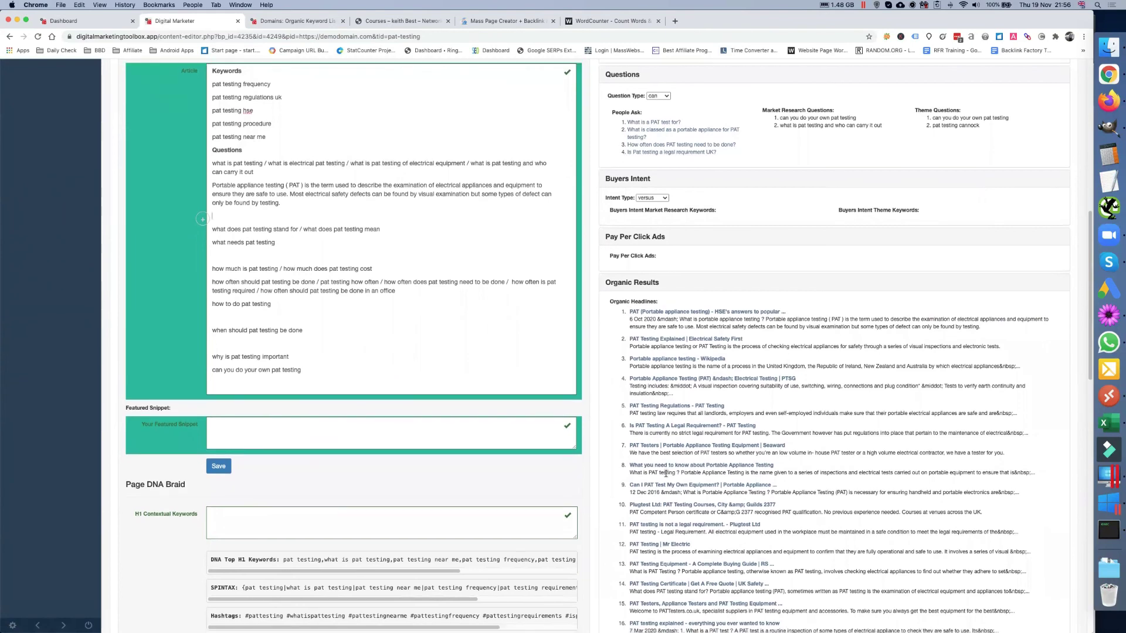
{"action": "scroll", "coordinate": [666, 476], "scroll_direction": "down", "scroll_amount": 2}
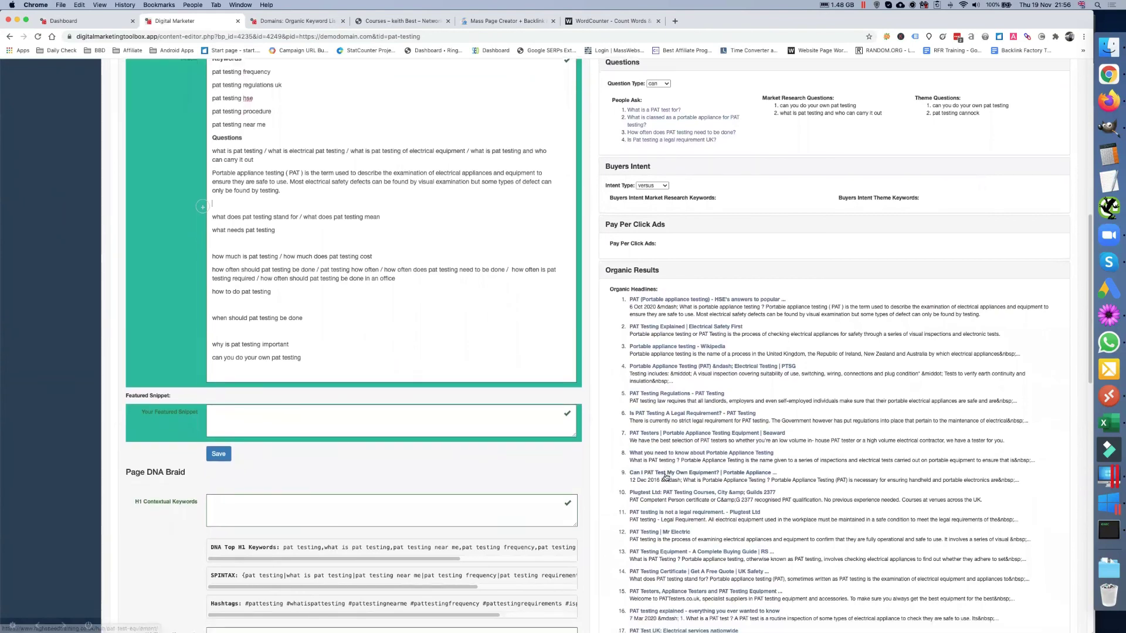
{"action": "scroll", "coordinate": [666, 475], "scroll_direction": "down", "scroll_amount": 2}
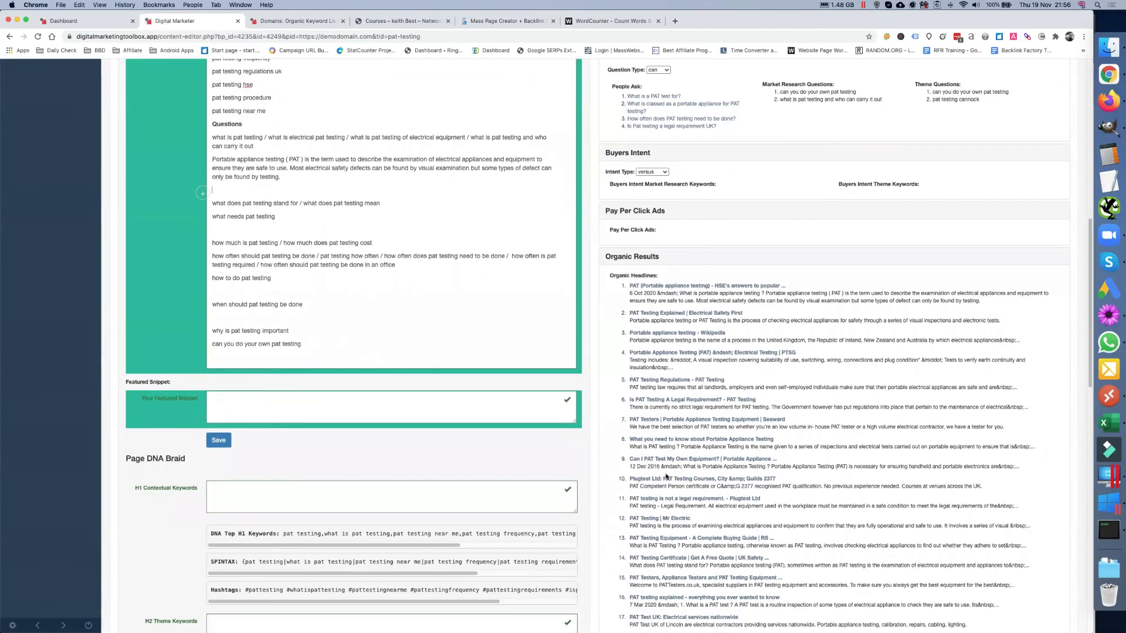
{"action": "scroll", "coordinate": [667, 474], "scroll_direction": "down", "scroll_amount": 2}
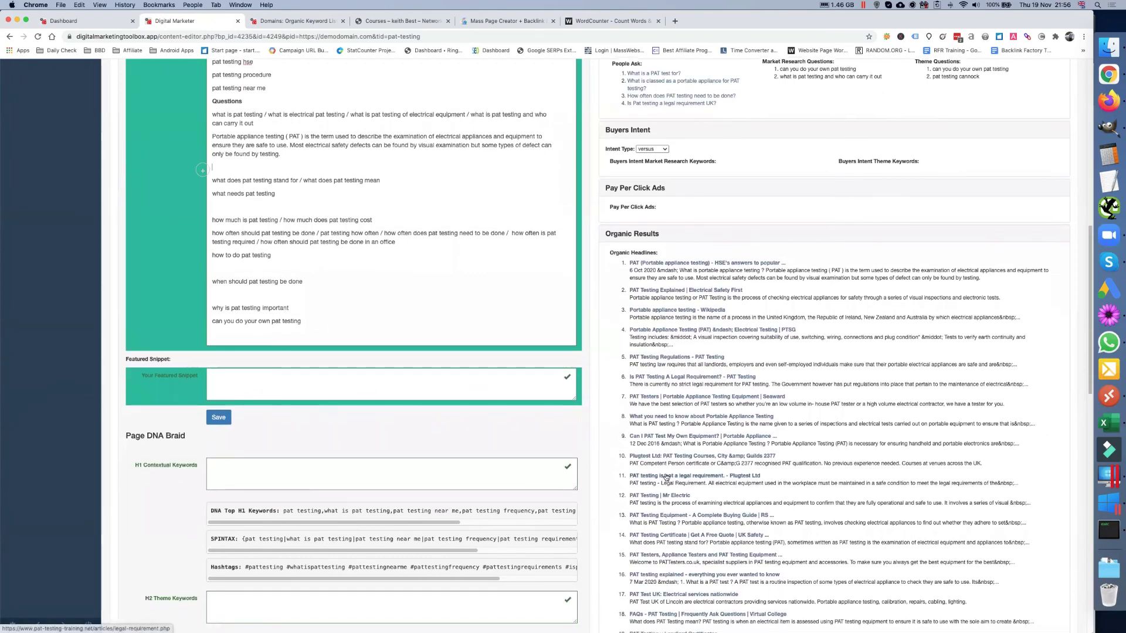
{"action": "scroll", "coordinate": [666, 476], "scroll_direction": "down", "scroll_amount": 2}
{"action": "scroll", "coordinate": [666, 476], "scroll_direction": "down", "scroll_amount": 1}
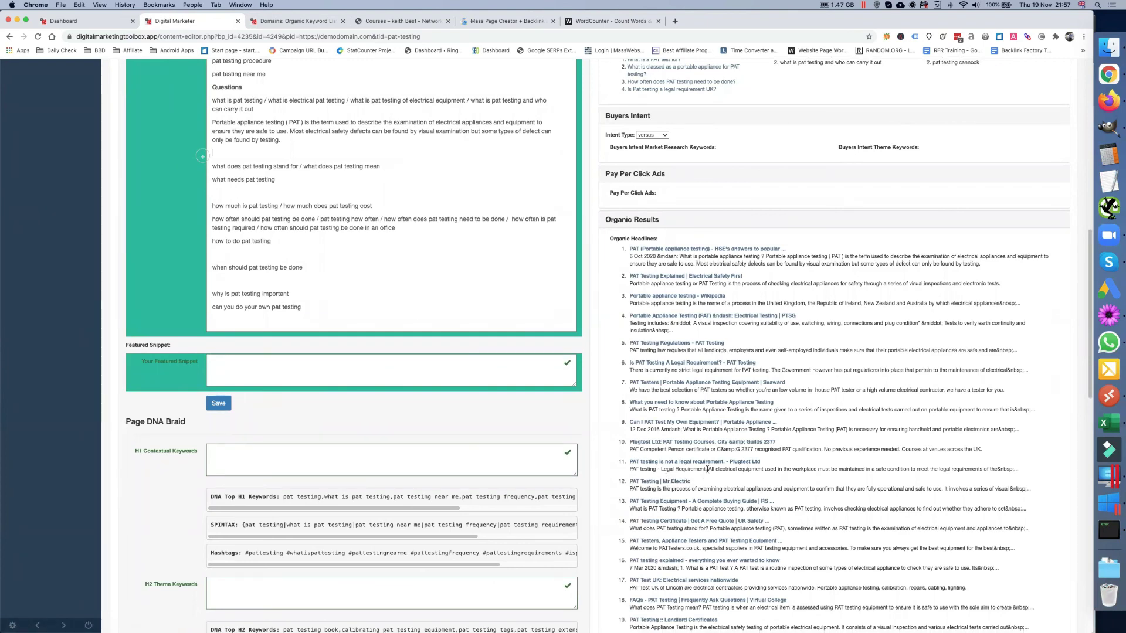
{"action": "left_click_drag", "start_coordinate": [708, 469], "coordinate": [997, 467]}
{"action": "key", "text": "super+c"}
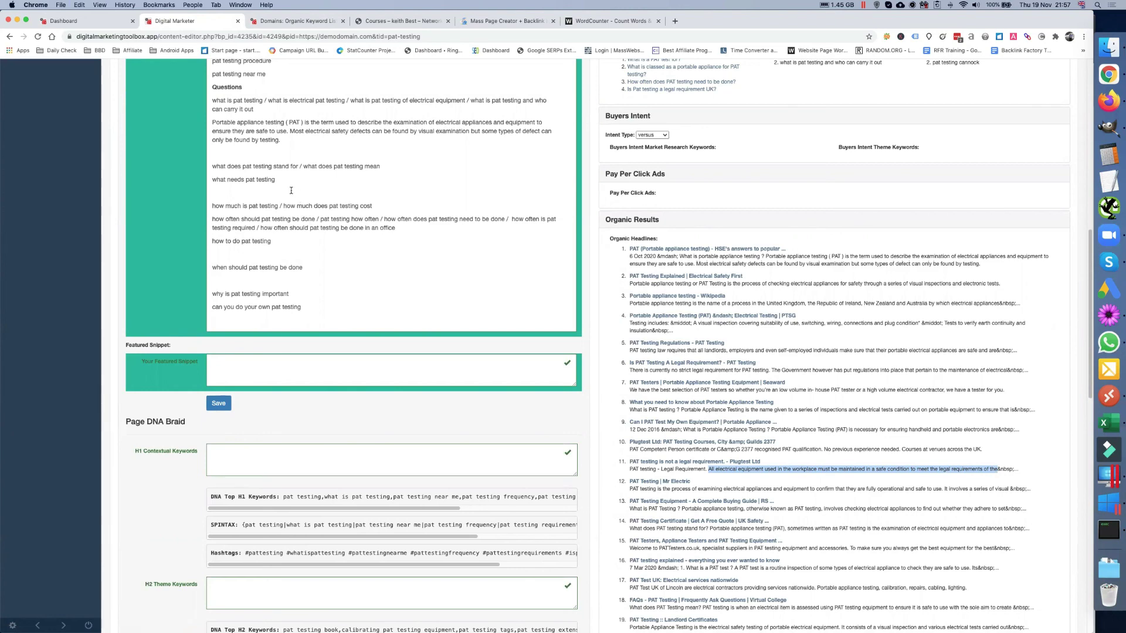
{"action": "left_click", "coordinate": [254, 152]}
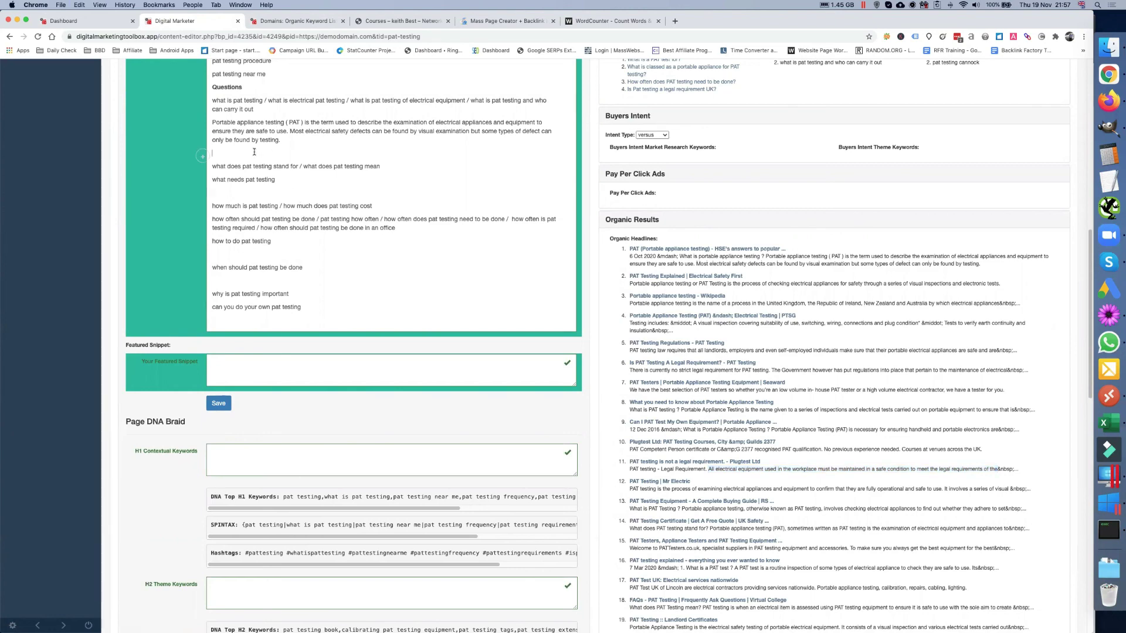
{"action": "key", "text": "super+v"}
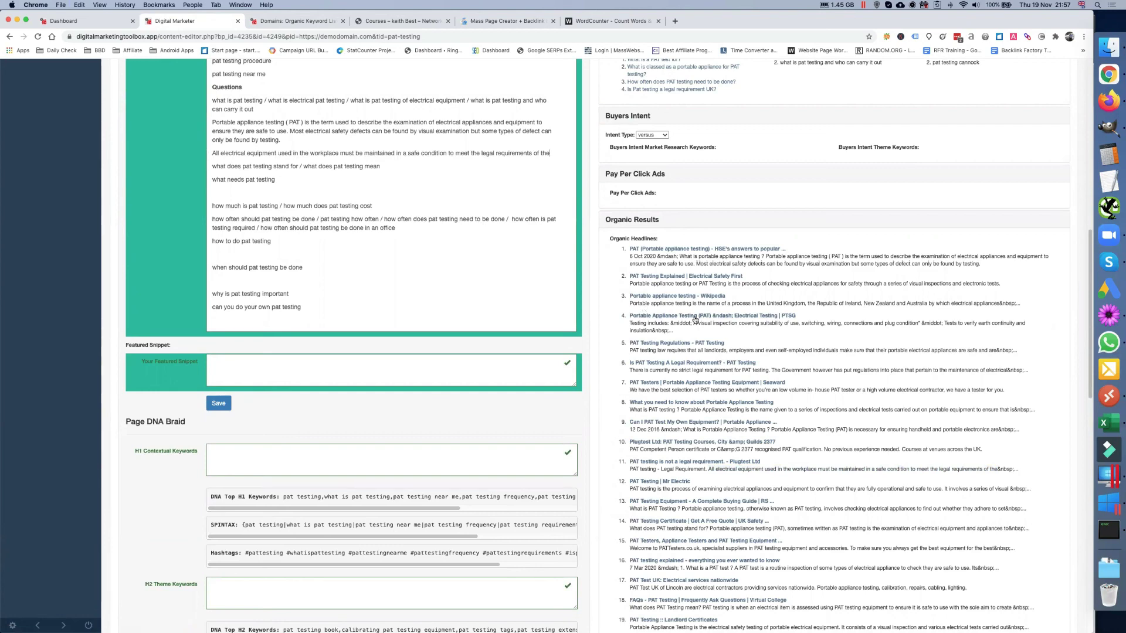
Copy organic result 14's "What does PAT testing stand for?" description into a new paragraph below the matching question in the Article.
{"action": "scroll", "coordinate": [656, 370], "scroll_direction": "down", "scroll_amount": 1}
{"action": "scroll", "coordinate": [655, 370], "scroll_direction": "down", "scroll_amount": 2}
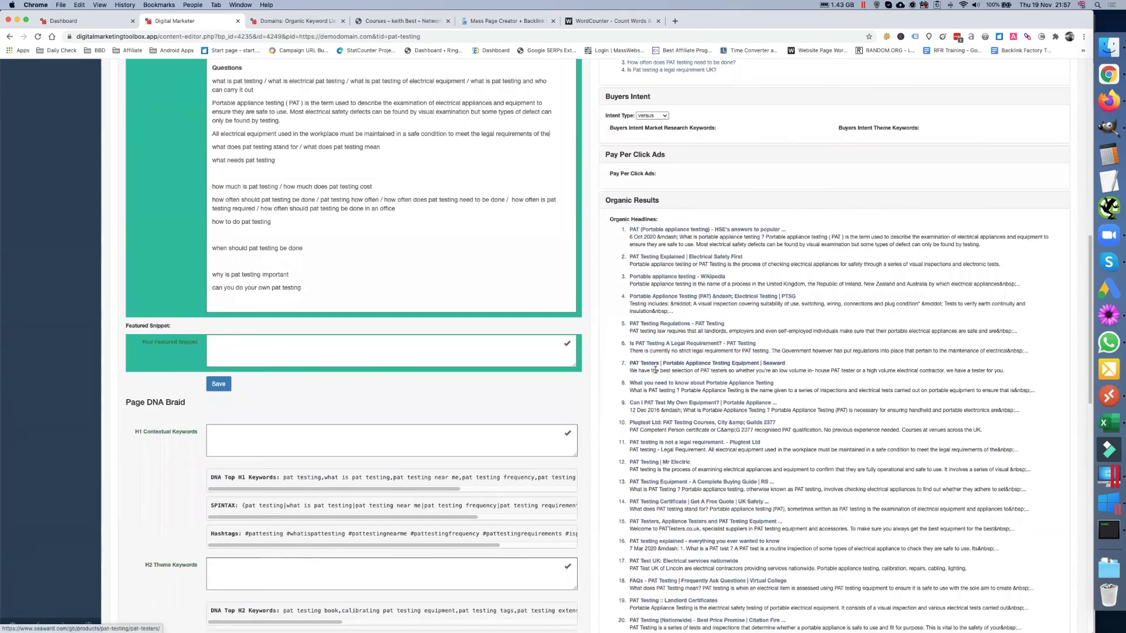
{"action": "scroll", "coordinate": [656, 372], "scroll_direction": "down", "scroll_amount": 2}
{"action": "scroll", "coordinate": [655, 373], "scroll_direction": "down", "scroll_amount": 2}
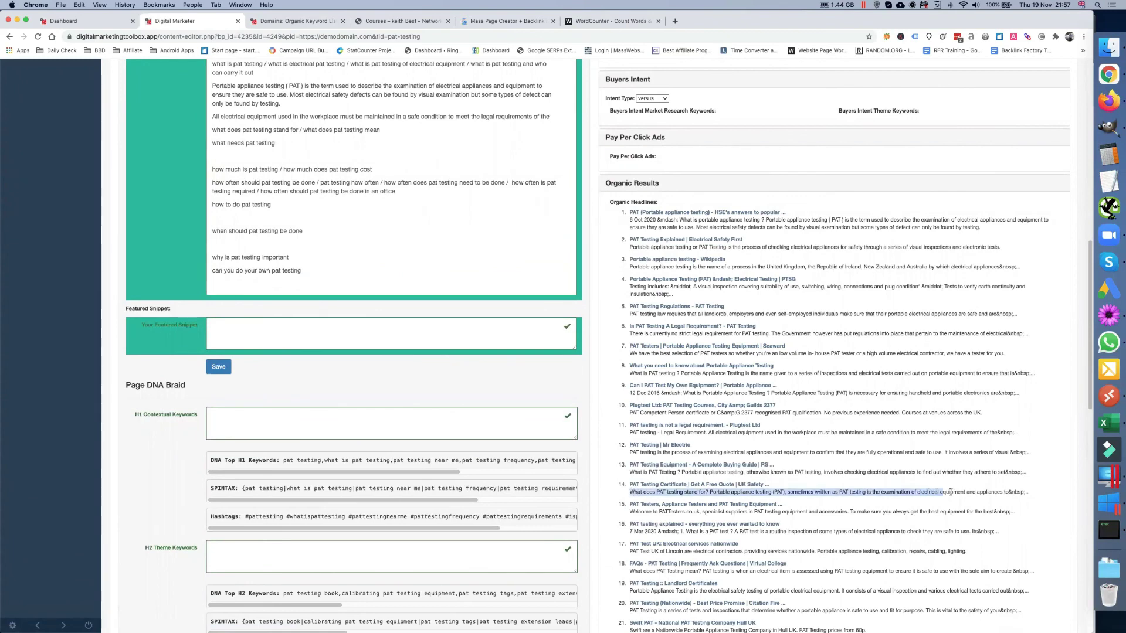
{"action": "left_click_drag", "start_coordinate": [630, 493], "coordinate": [1014, 491]}
{"action": "key", "text": "ctrl+c"}
{"action": "scroll", "coordinate": [286, 166], "scroll_direction": "up", "scroll_amount": 1}
{"action": "left_click", "coordinate": [398, 132]}
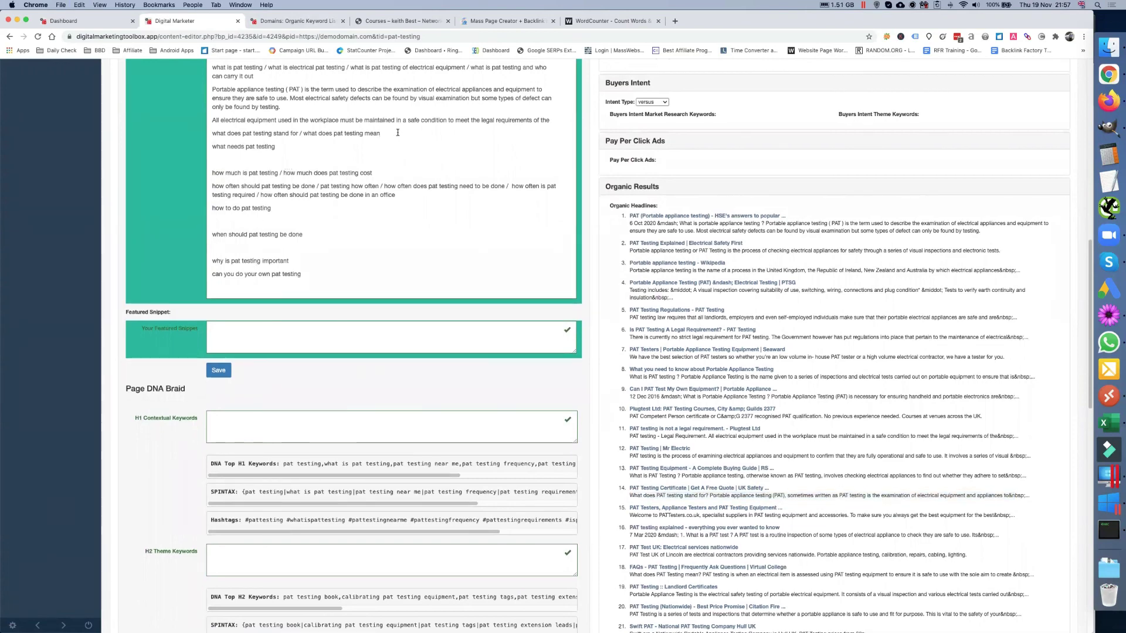
{"action": "key", "text": "Return"}
{"action": "key", "text": "ctrl+v"}
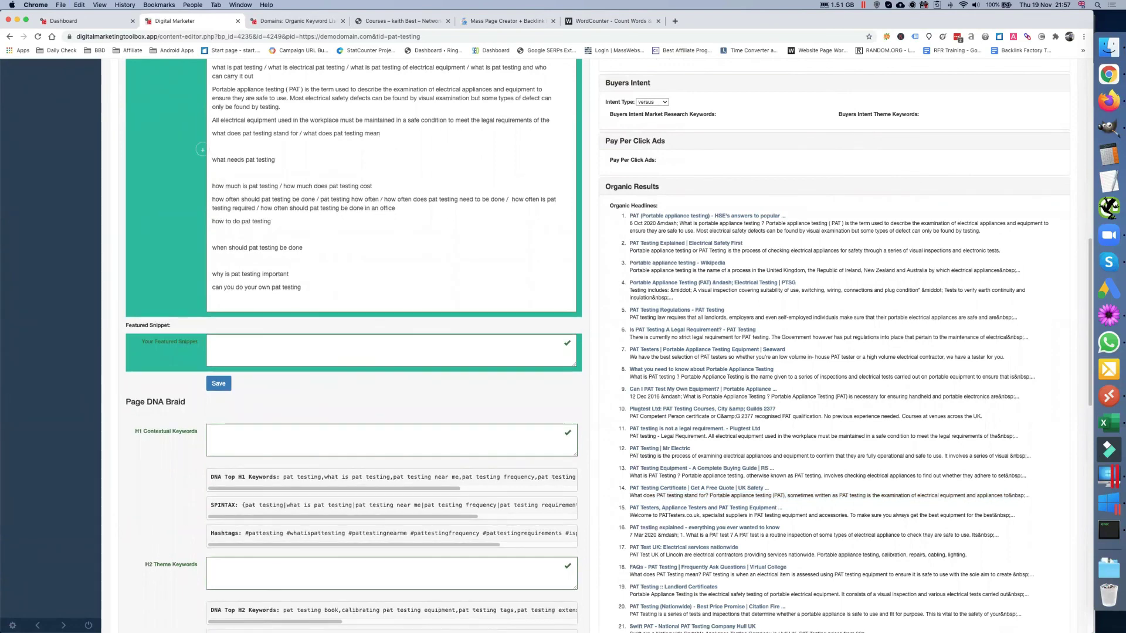
{"action": "key", "text": "Return"}
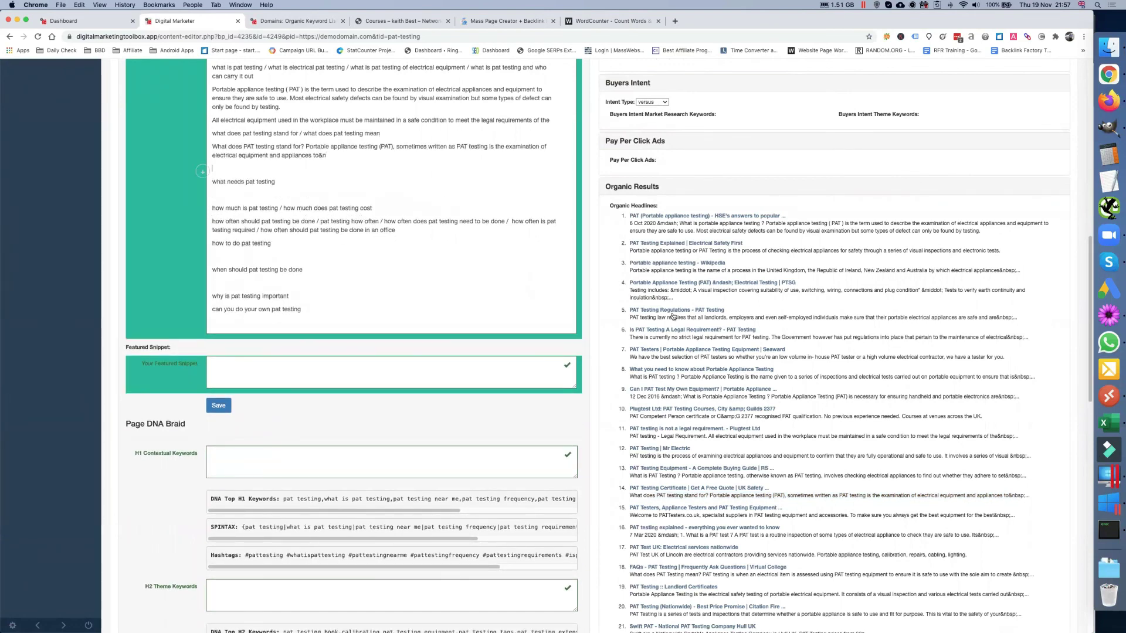
Examine the remaining organic result headlines and descriptions, down to the last one, for more text that answers the Article's questions.
{"action": "scroll", "coordinate": [750, 335], "scroll_direction": "down", "scroll_amount": 2}
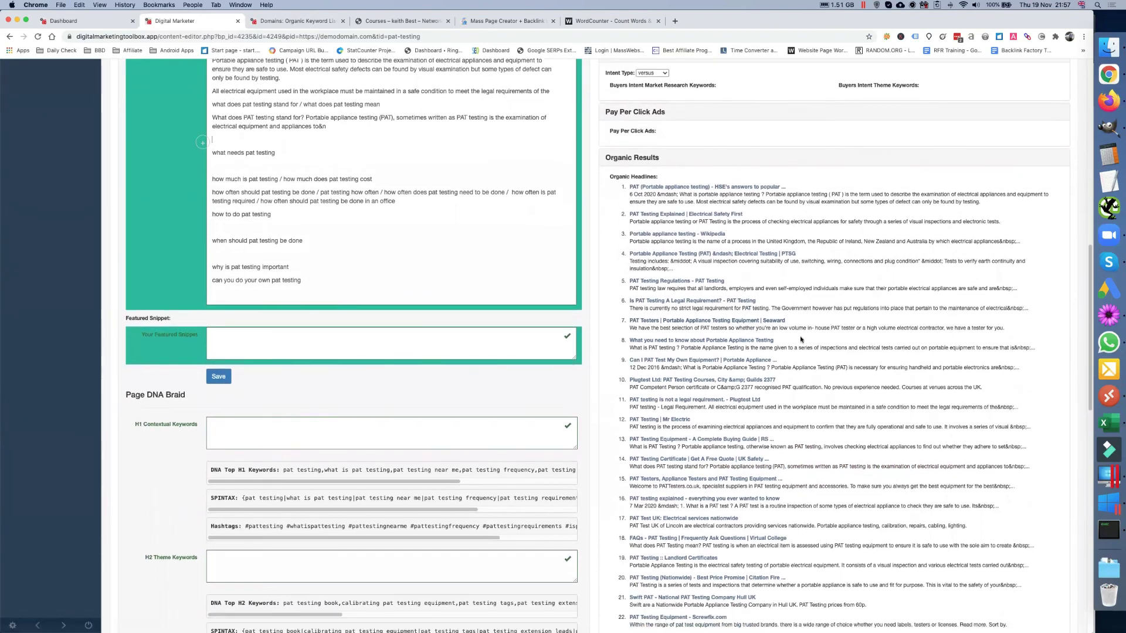
{"action": "scroll", "coordinate": [950, 388], "scroll_direction": "down", "scroll_amount": 3}
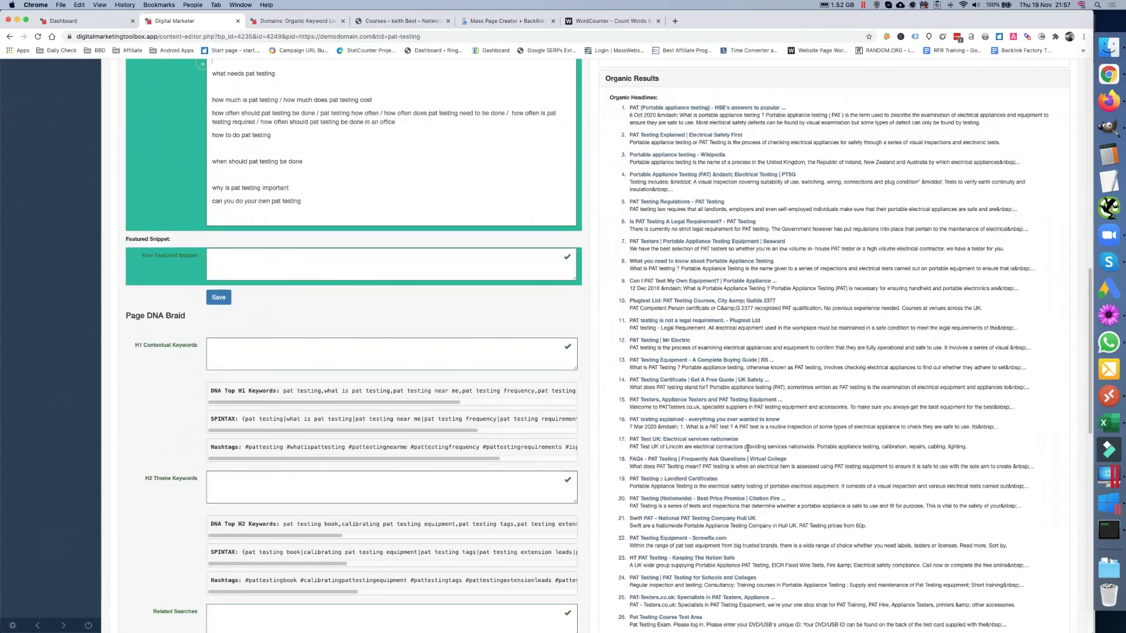
{"action": "scroll", "coordinate": [740, 453], "scroll_direction": "down", "scroll_amount": 1}
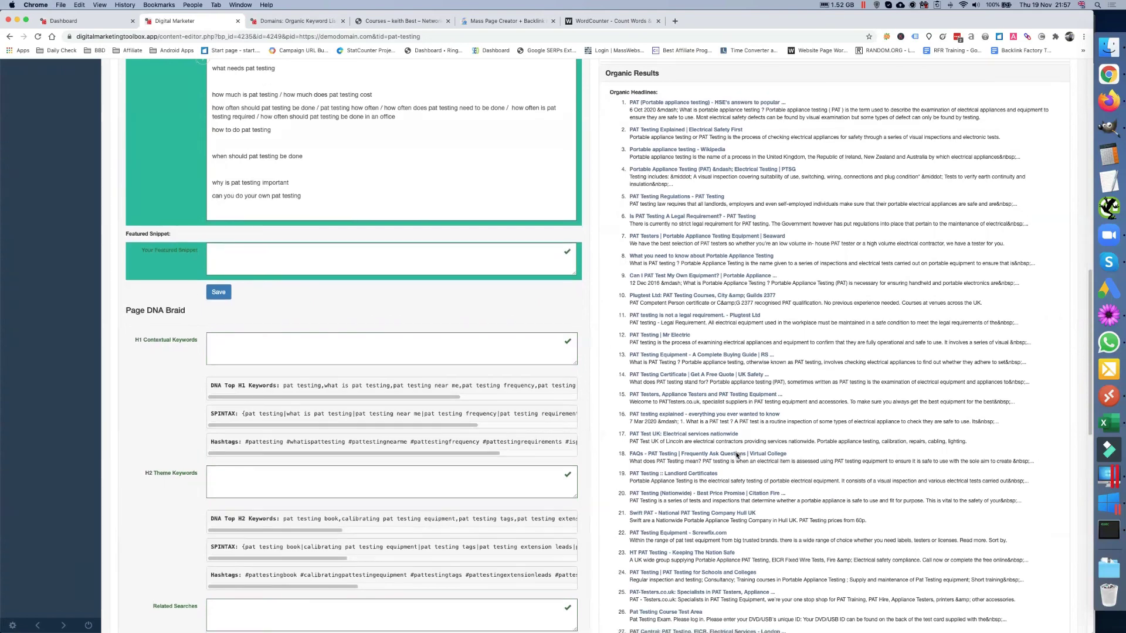
{"action": "scroll", "coordinate": [738, 456], "scroll_direction": "down", "scroll_amount": 2}
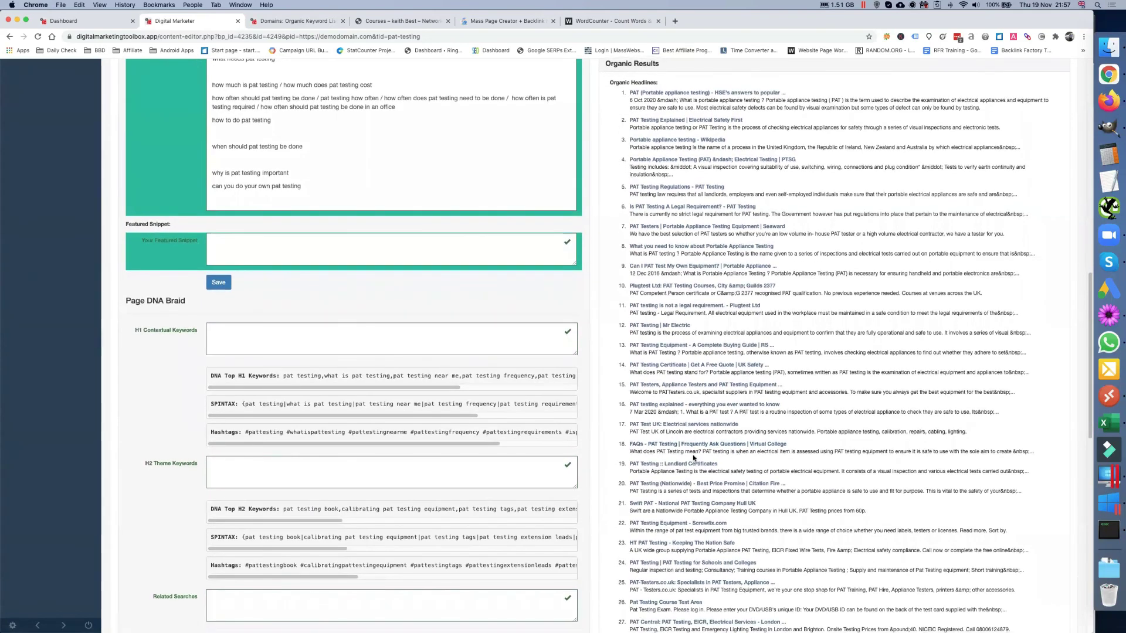
{"action": "scroll", "coordinate": [693, 458], "scroll_direction": "down", "scroll_amount": 1}
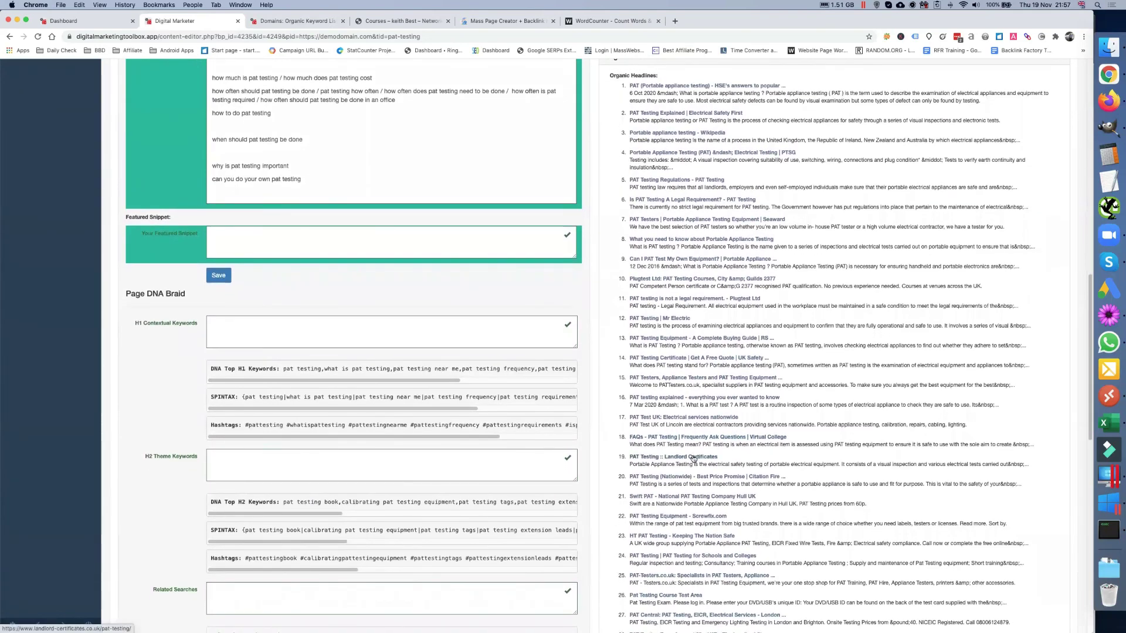
{"action": "scroll", "coordinate": [693, 458], "scroll_direction": "down", "scroll_amount": 2}
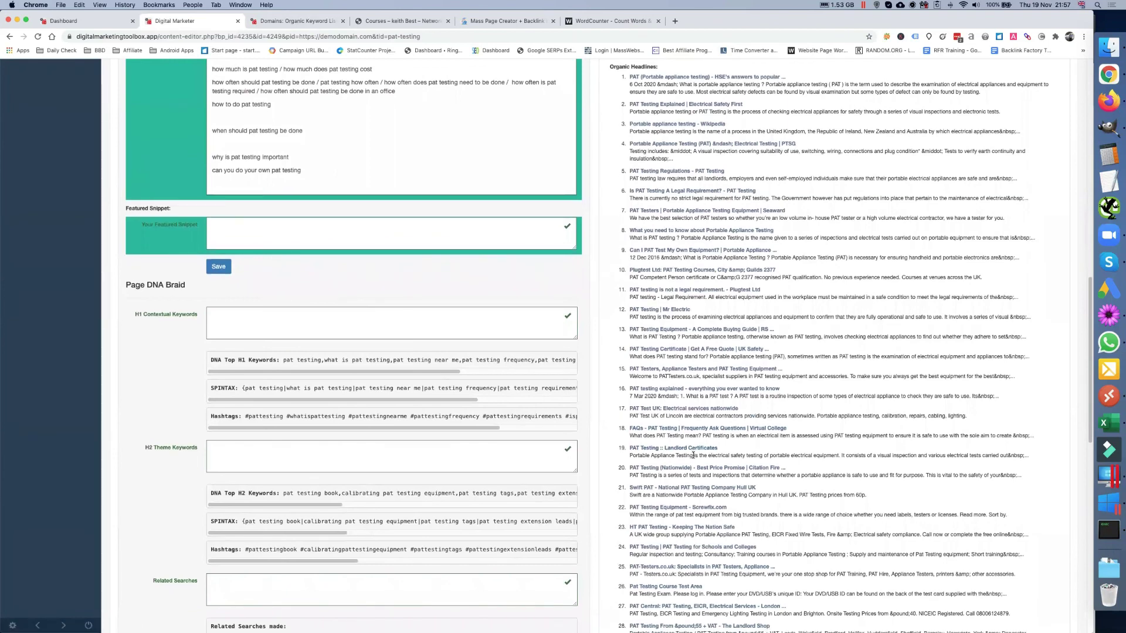
{"action": "scroll", "coordinate": [694, 455], "scroll_direction": "down", "scroll_amount": 3}
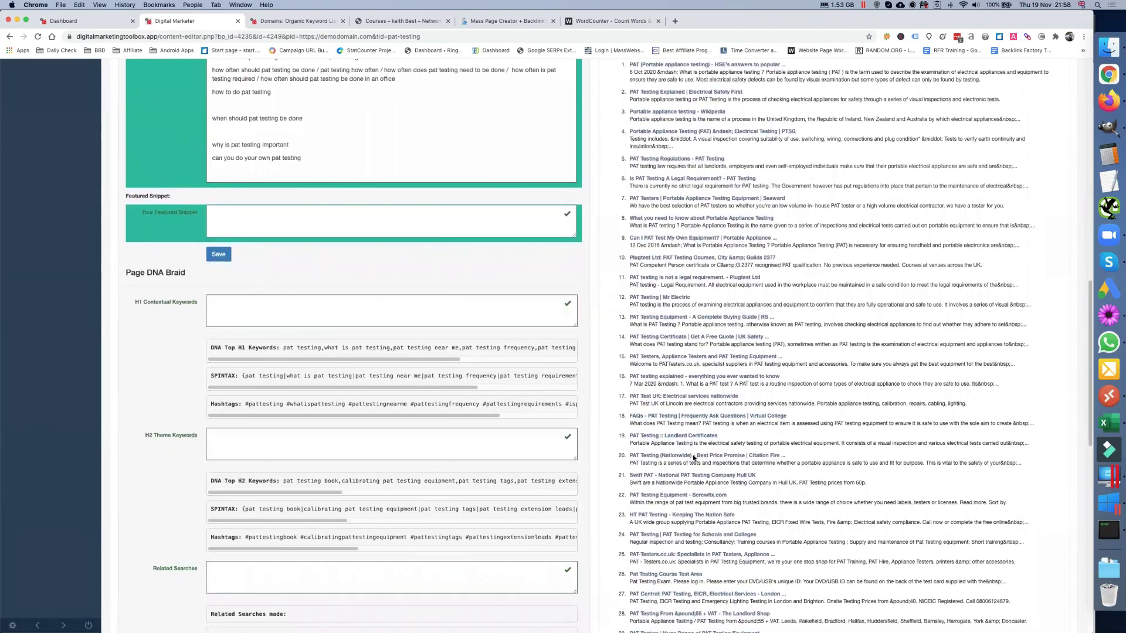
{"action": "scroll", "coordinate": [694, 458], "scroll_direction": "down", "scroll_amount": 3}
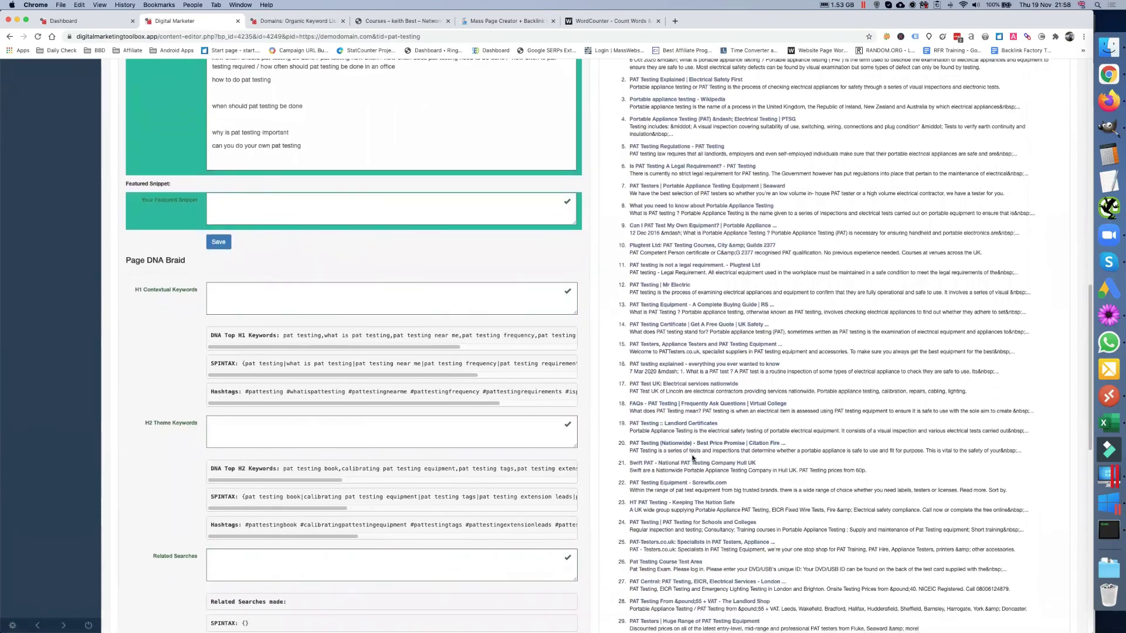
{"action": "scroll", "coordinate": [693, 458], "scroll_direction": "down", "scroll_amount": 6}
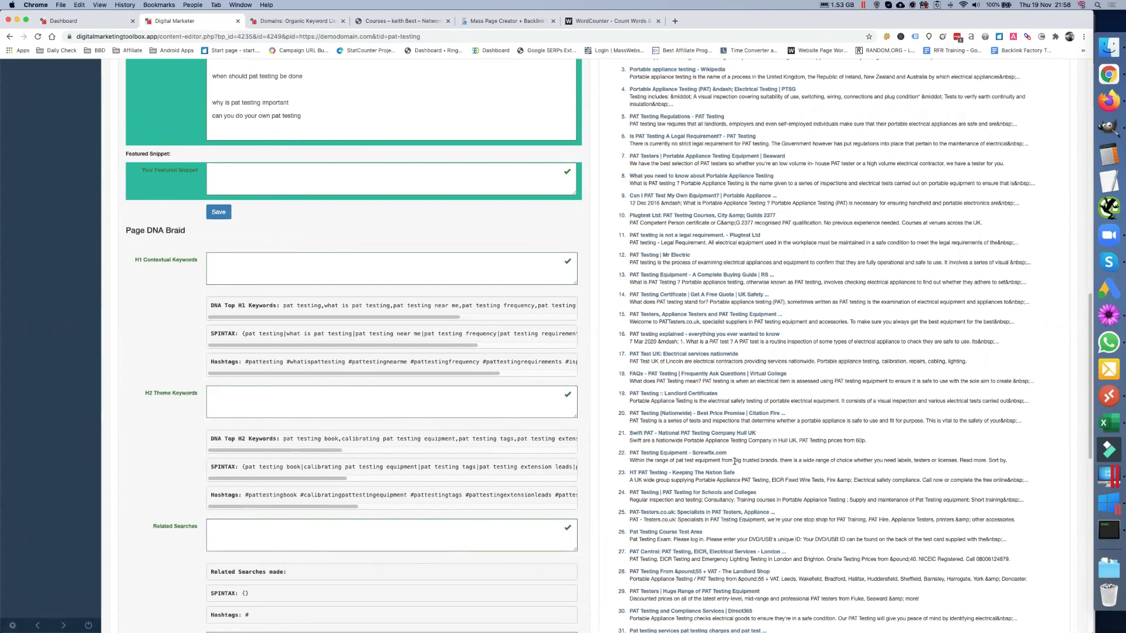
{"action": "scroll", "coordinate": [734, 461], "scroll_direction": "down", "scroll_amount": 2}
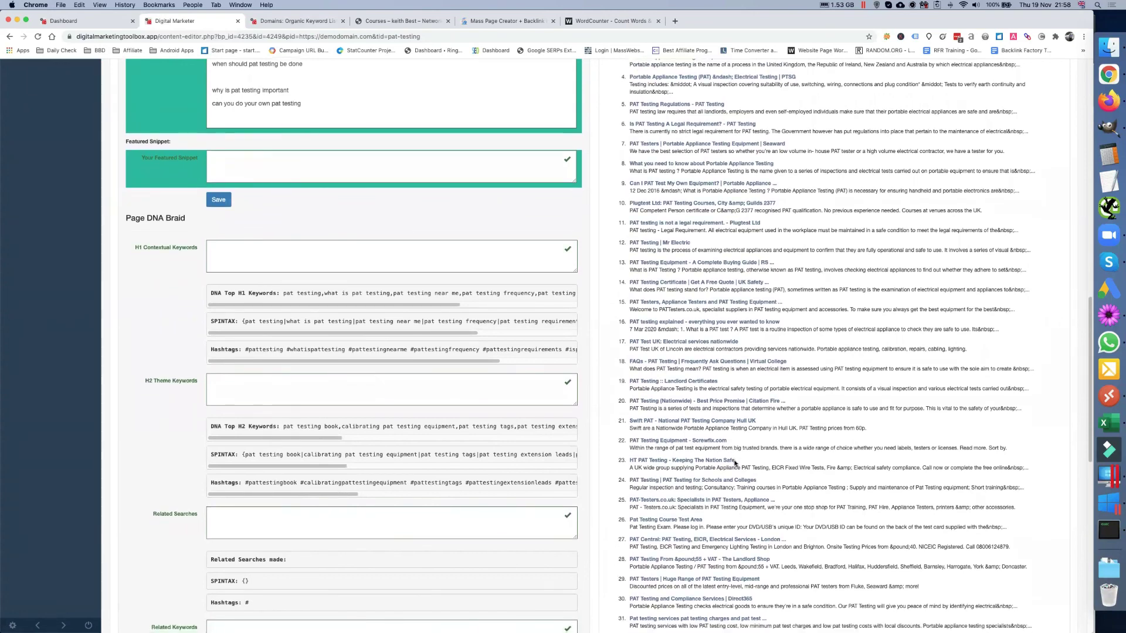
{"action": "scroll", "coordinate": [735, 462], "scroll_direction": "down", "scroll_amount": 3}
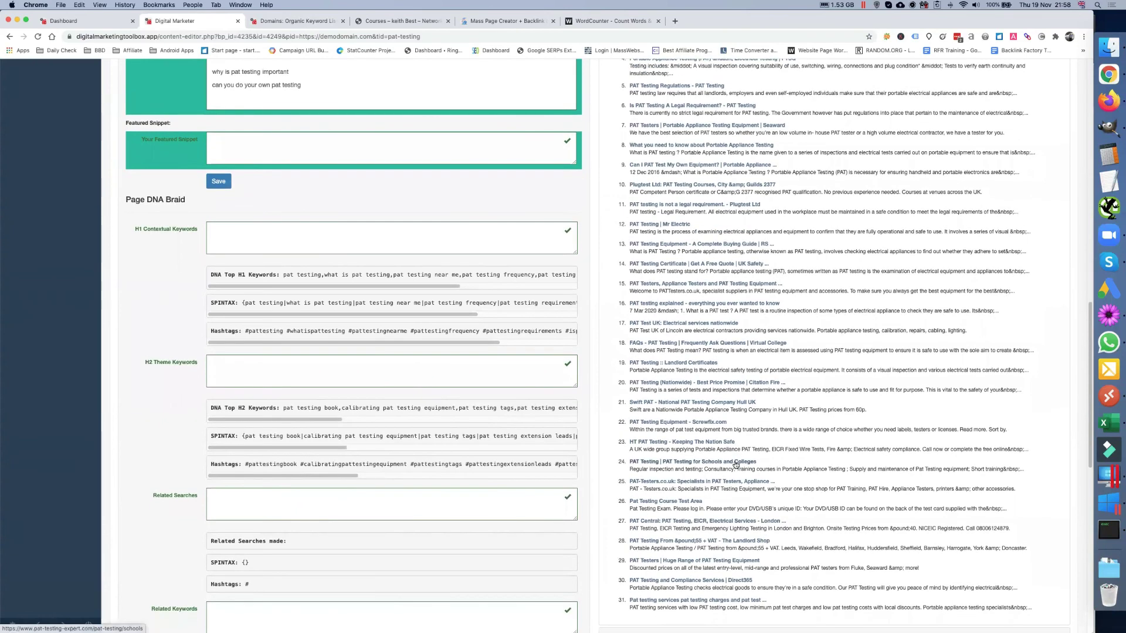
{"action": "scroll", "coordinate": [736, 464], "scroll_direction": "down", "scroll_amount": 2}
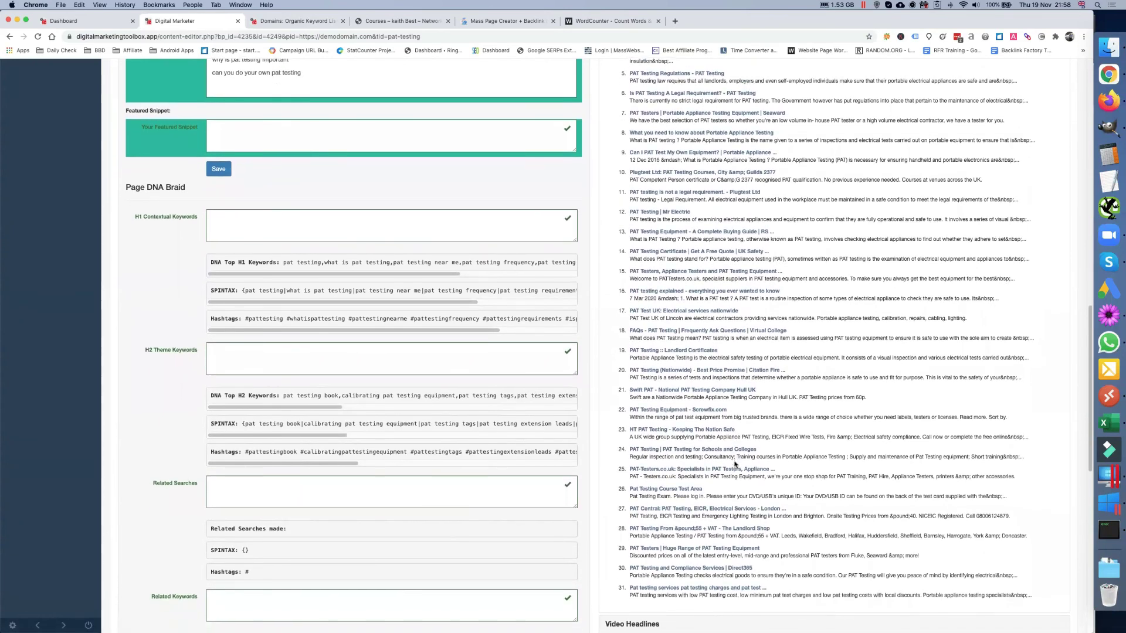
{"action": "scroll", "coordinate": [735, 463], "scroll_direction": "down", "scroll_amount": 1}
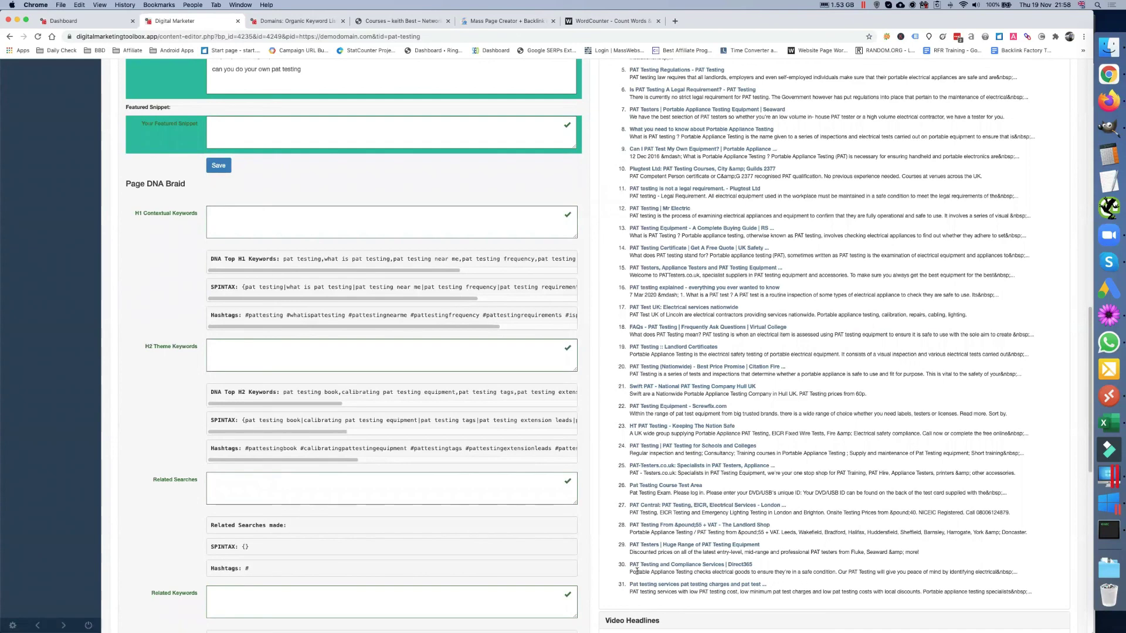
Copy "Portable Appliance Testing checks electrical goods to ensure they're in a safe condition." from the Direct365 result below the legal requirements sentence in the Article.
{"action": "left_click_drag", "start_coordinate": [631, 572], "coordinate": [837, 569]}
{"action": "key", "text": "super+c"}
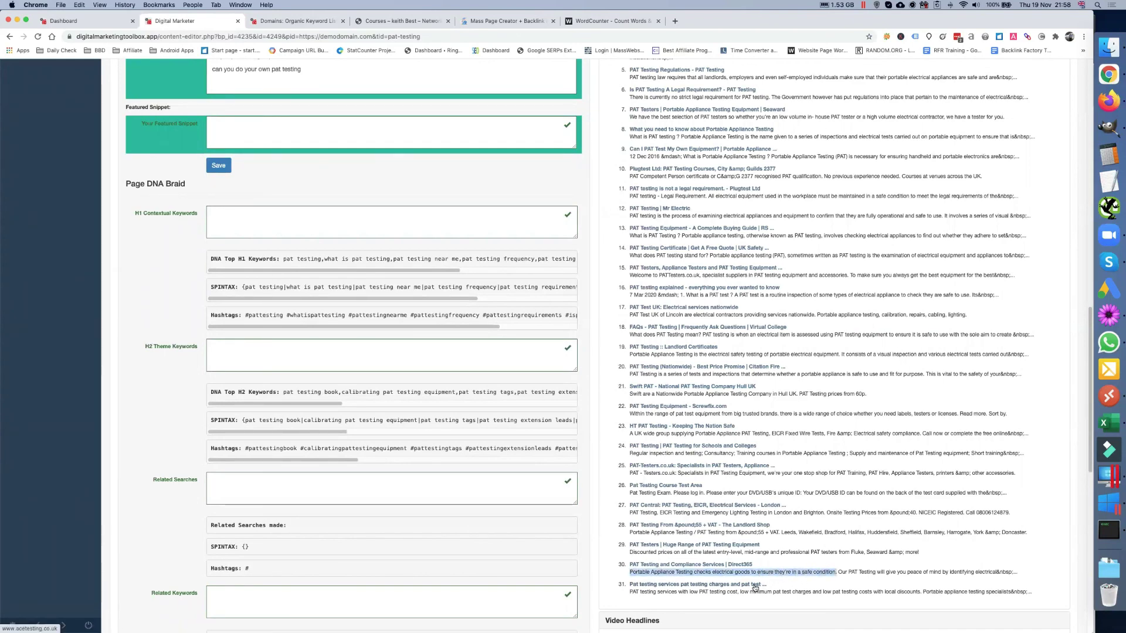
{"action": "scroll", "coordinate": [413, 587], "scroll_direction": "up", "scroll_amount": 15}
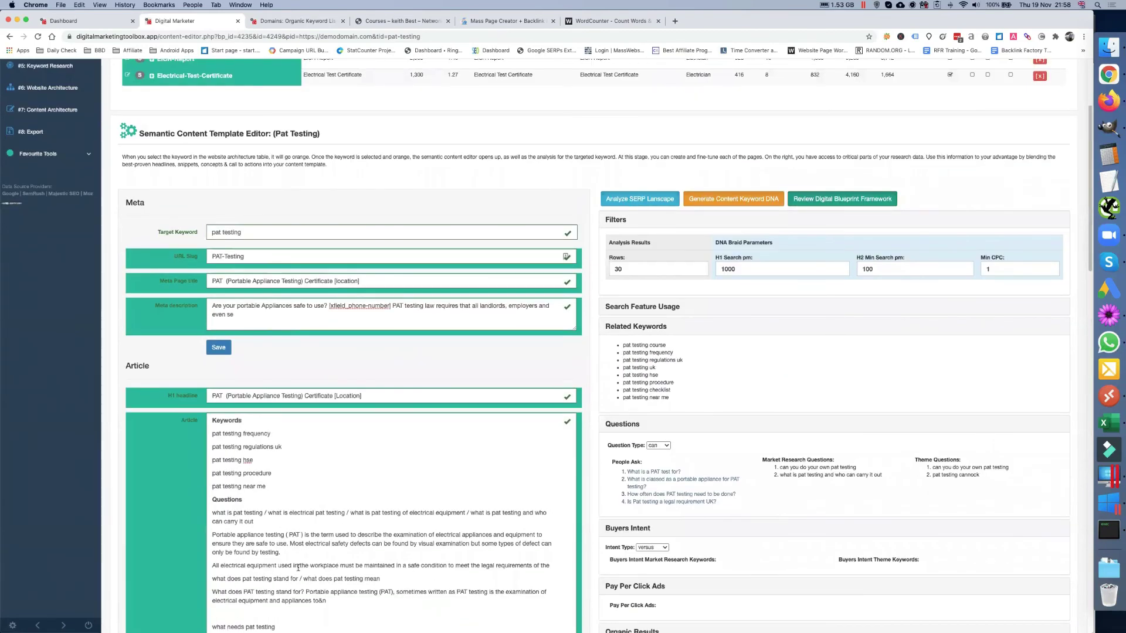
{"action": "scroll", "coordinate": [270, 549], "scroll_direction": "down", "scroll_amount": 2}
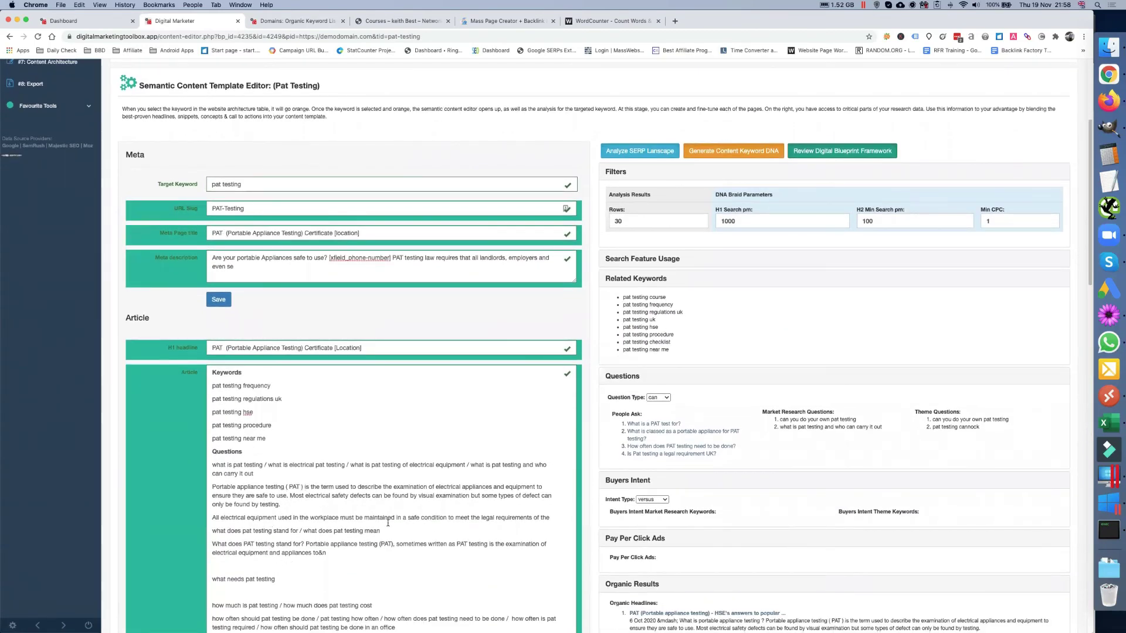
{"action": "left_click", "coordinate": [563, 522]}
{"action": "key", "text": "Return"}
{"action": "key", "text": "Return"}
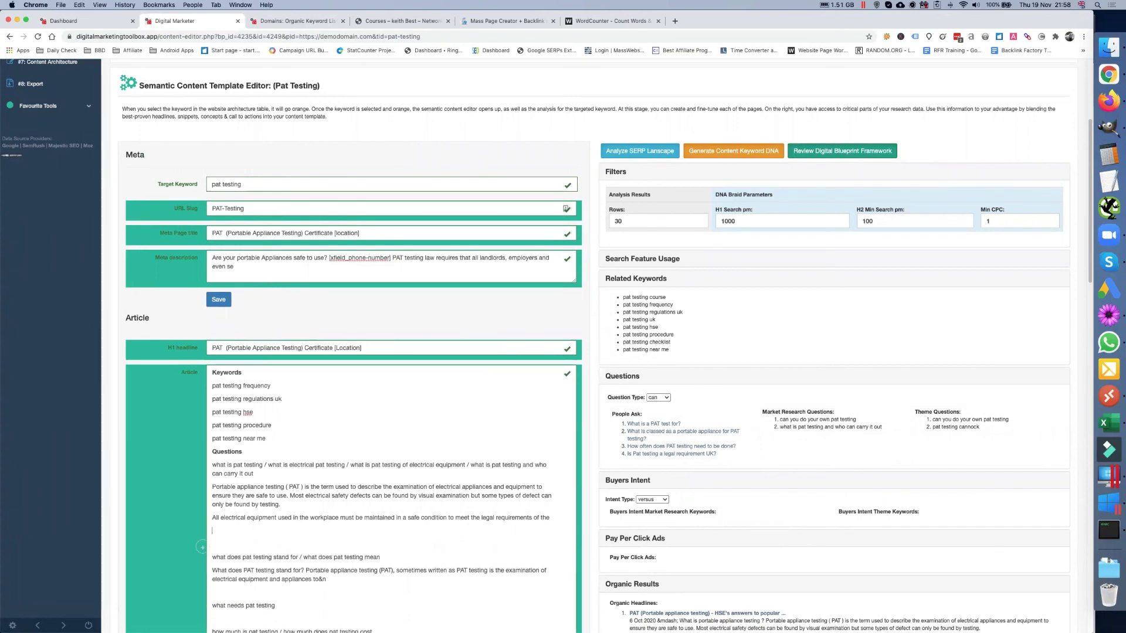
{"action": "key", "text": "super+v"}
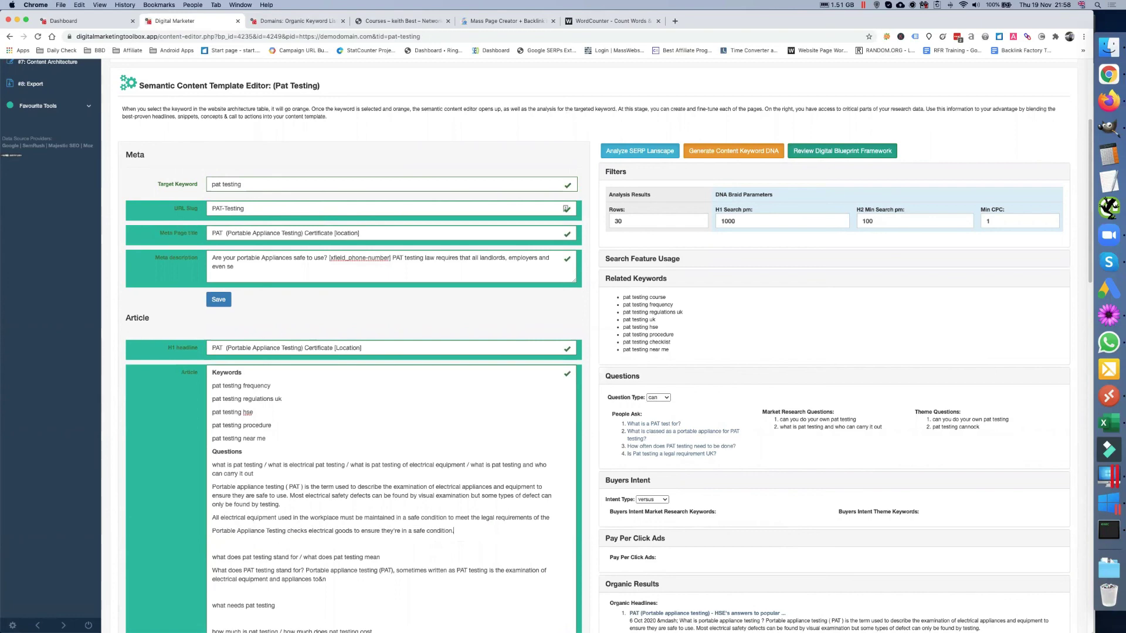
Save the Article section of the PAT testing content template and return to the website architecture table.
{"action": "scroll", "coordinate": [516, 516], "scroll_direction": "down", "scroll_amount": 5}
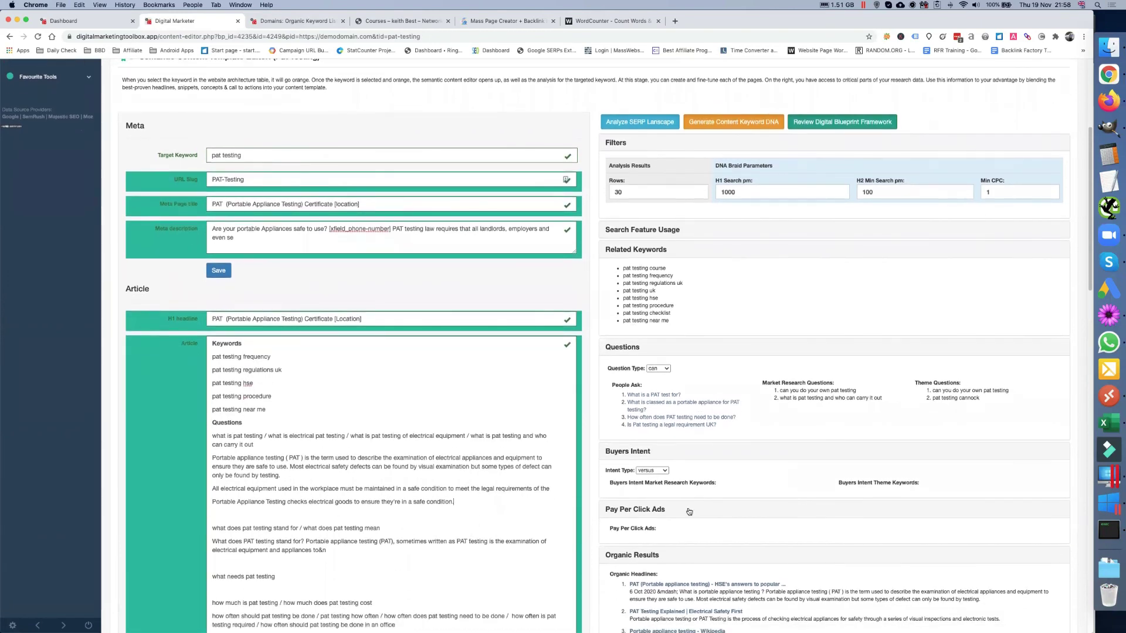
{"action": "scroll", "coordinate": [796, 506], "scroll_direction": "down", "scroll_amount": 5}
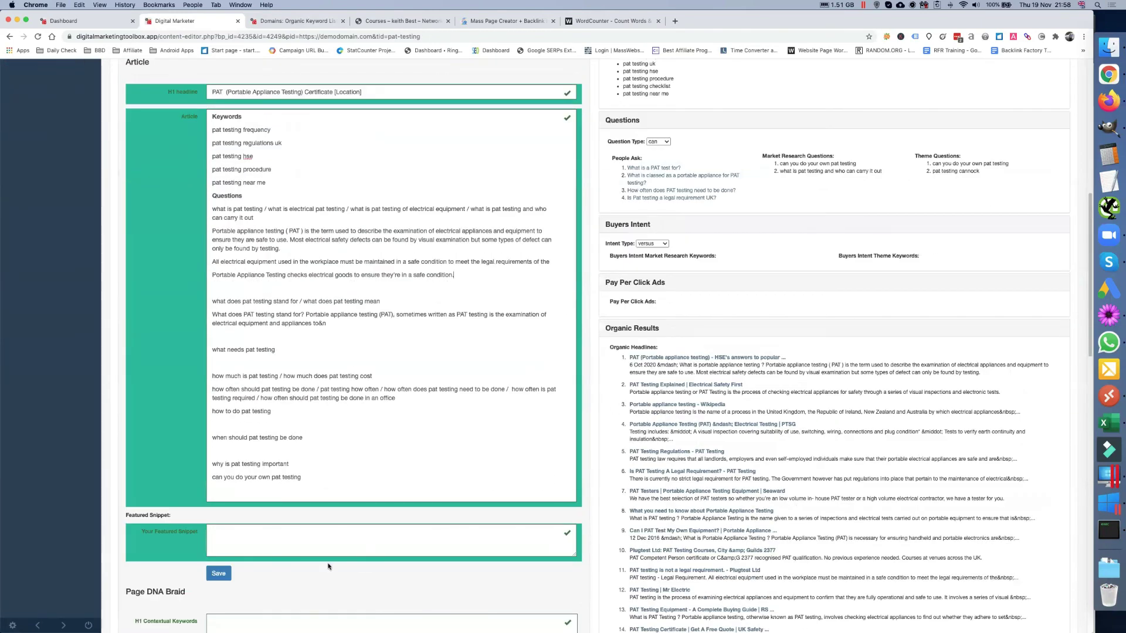
{"action": "left_click", "coordinate": [219, 574]}
{"action": "scroll", "coordinate": [259, 549], "scroll_direction": "up", "scroll_amount": 10}
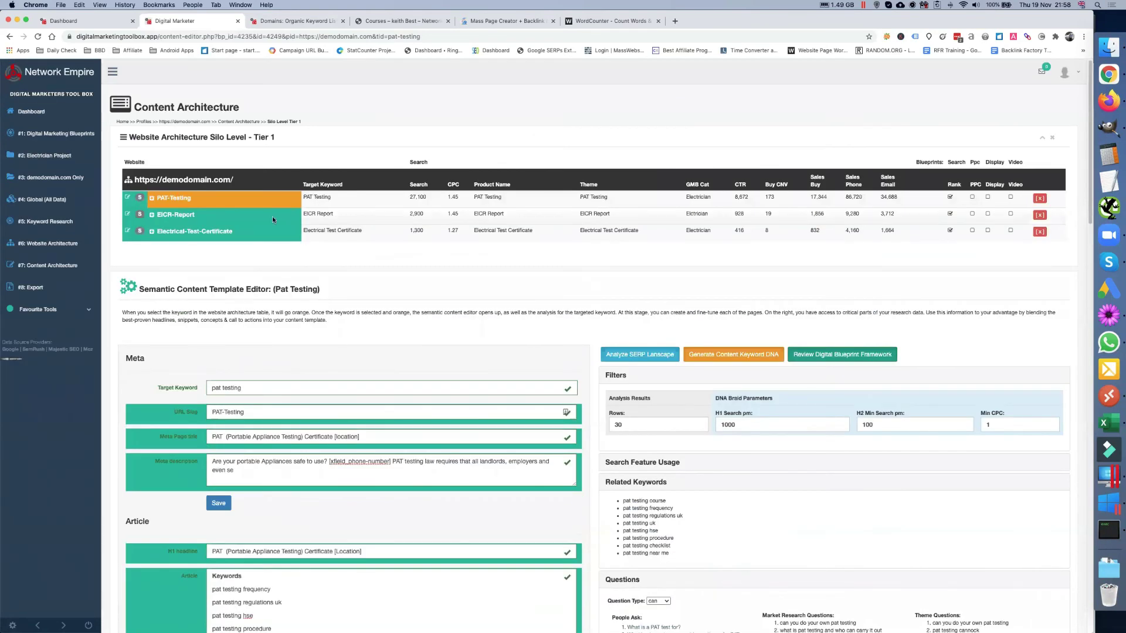